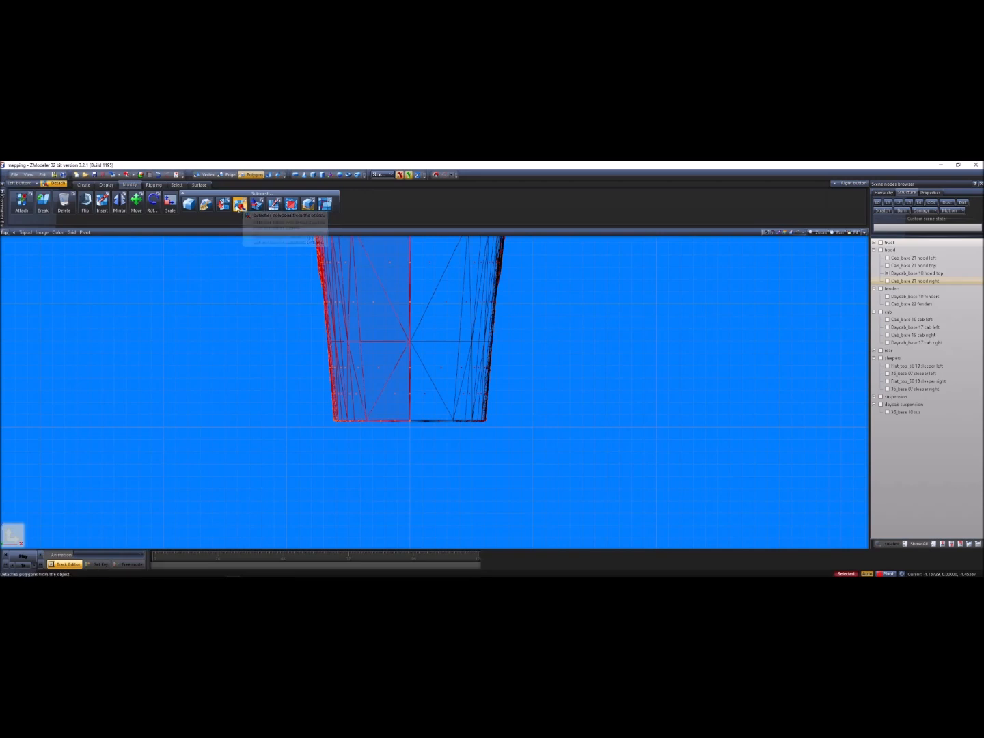
- Detach the selected half of the Daycab_base hood top and toggle the pieces' visibility in the 3D view to check the split
{"action": "left_click", "coordinate": [342, 304]}
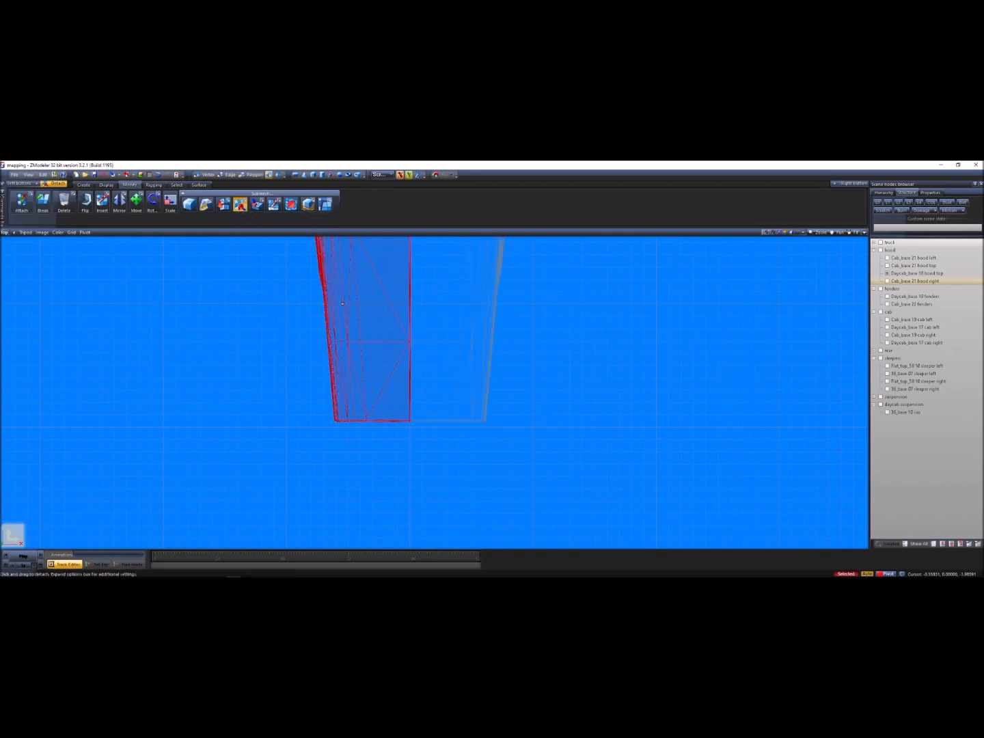
{"action": "left_click", "coordinate": [7, 232]}
{"action": "left_click", "coordinate": [22, 312]}
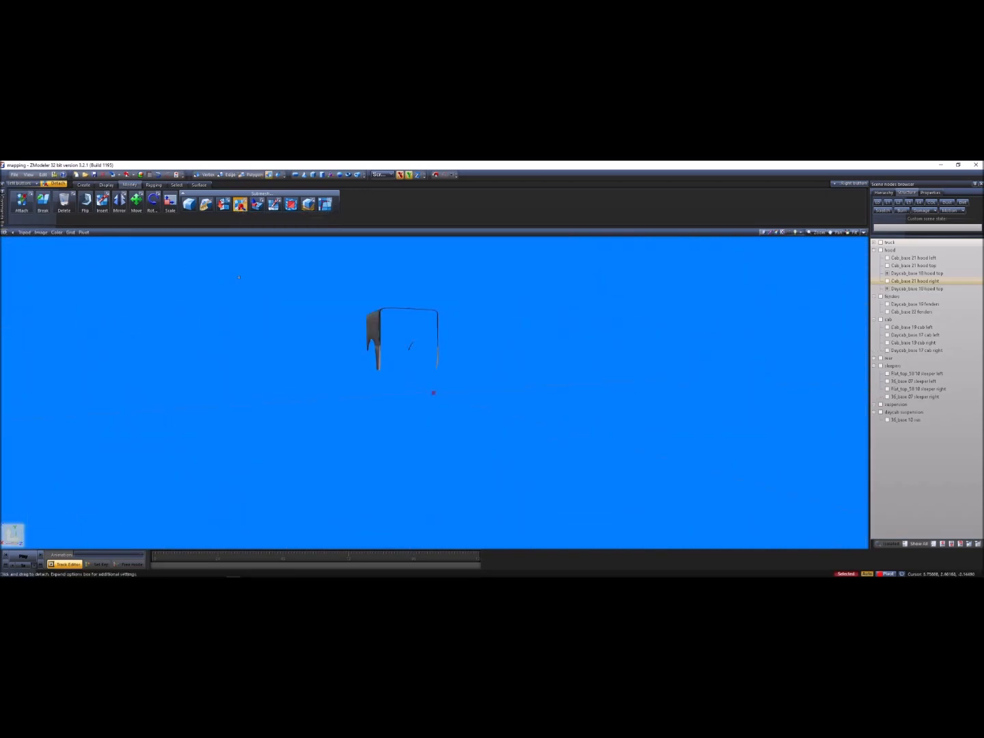
{"action": "left_click", "coordinate": [911, 289]}
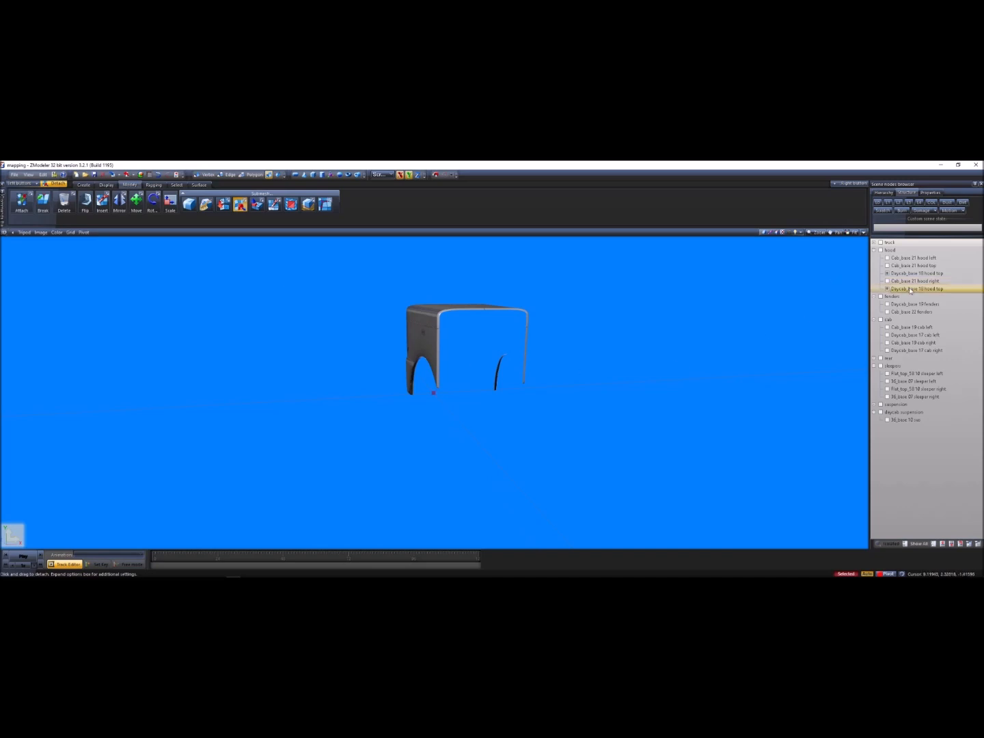
{"action": "left_click", "coordinate": [888, 289]}
{"action": "left_click", "coordinate": [888, 290]}
{"action": "left_click", "coordinate": [888, 274]}
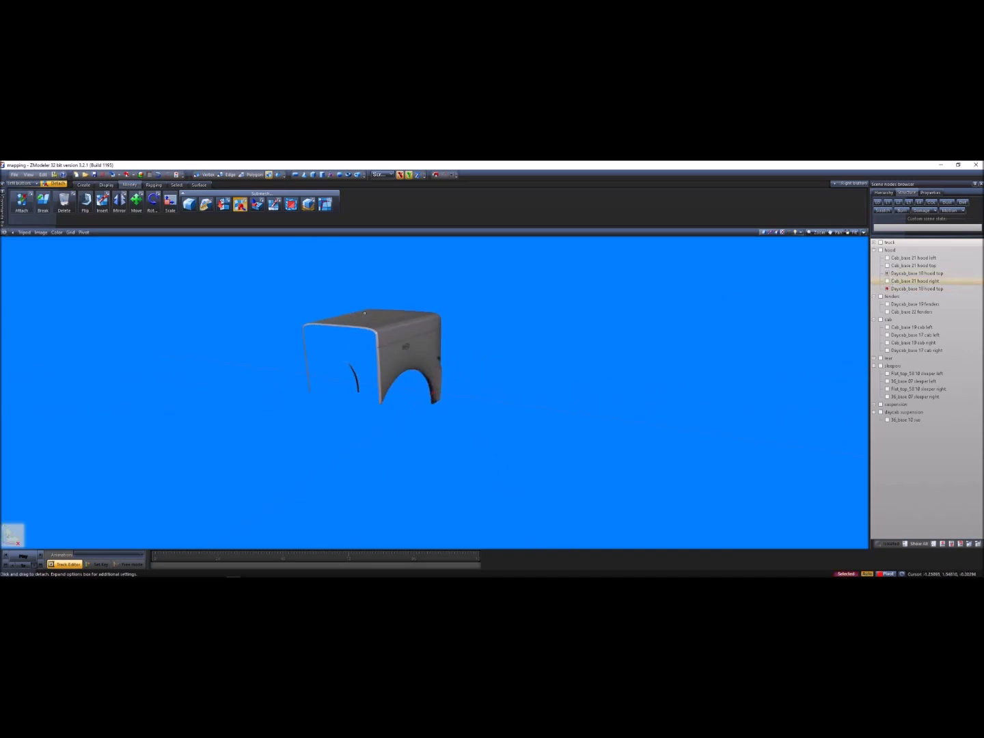
- Select both hood halves in the left view, then switch to polygon level with Selected mode turned off
{"action": "left_click", "coordinate": [10, 235]}
{"action": "left_click", "coordinate": [14, 257]}
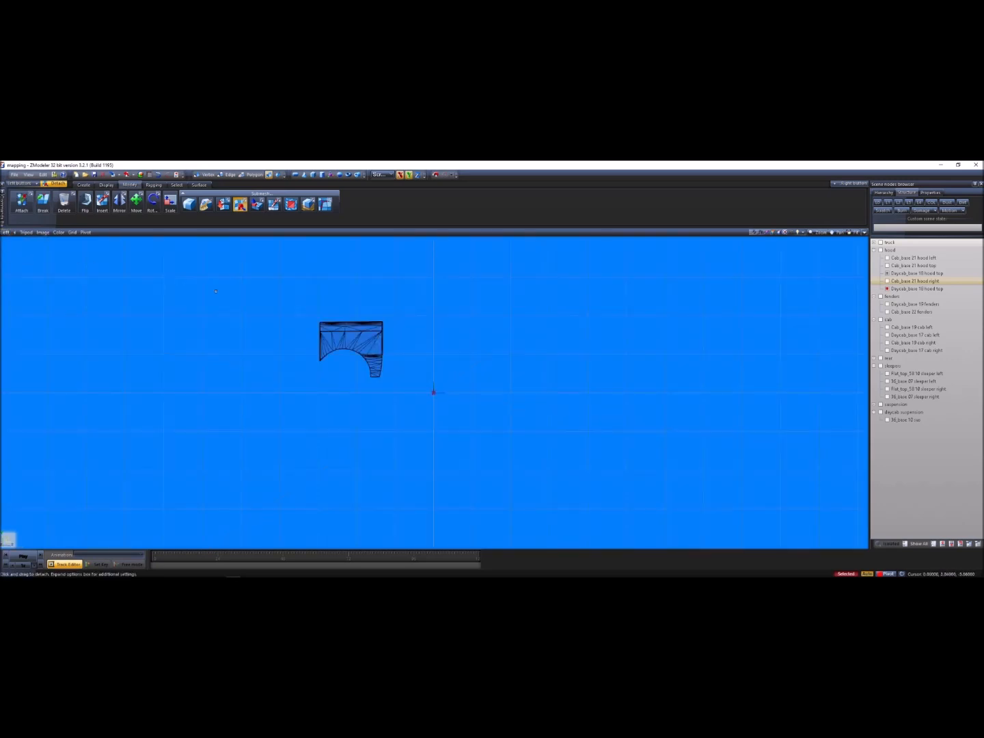
{"action": "left_click", "coordinate": [269, 176]}
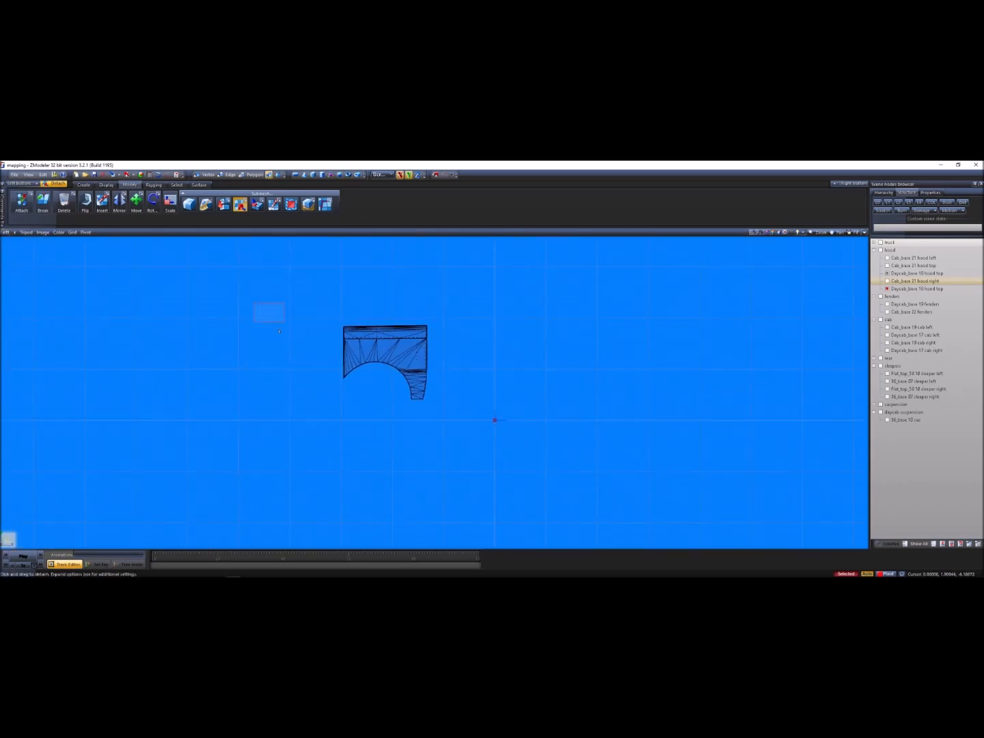
{"action": "scroll", "coordinate": [382, 344], "scroll_direction": "up", "scroll_amount": 4}
{"action": "left_click", "coordinate": [446, 309]}
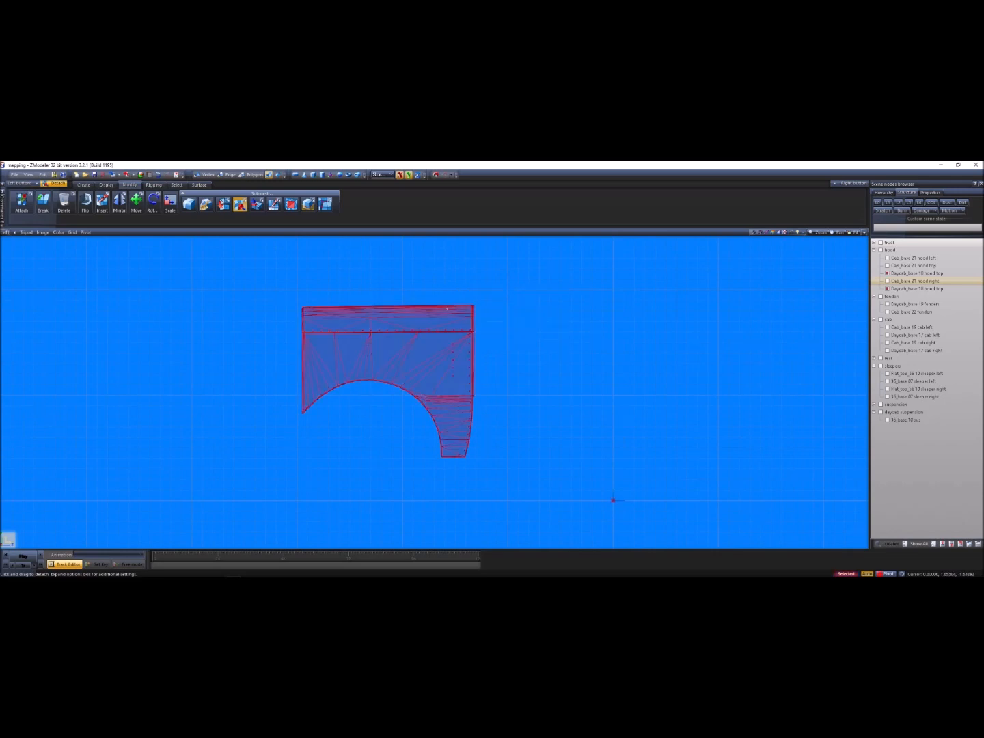
{"action": "scroll", "coordinate": [446, 310], "scroll_direction": "up", "scroll_amount": 3}
{"action": "left_click", "coordinate": [251, 175]}
{"action": "left_click", "coordinate": [329, 328]}
{"action": "scroll", "coordinate": [325, 328], "scroll_direction": "up", "scroll_amount": 3}
{"action": "key", "text": "space"}
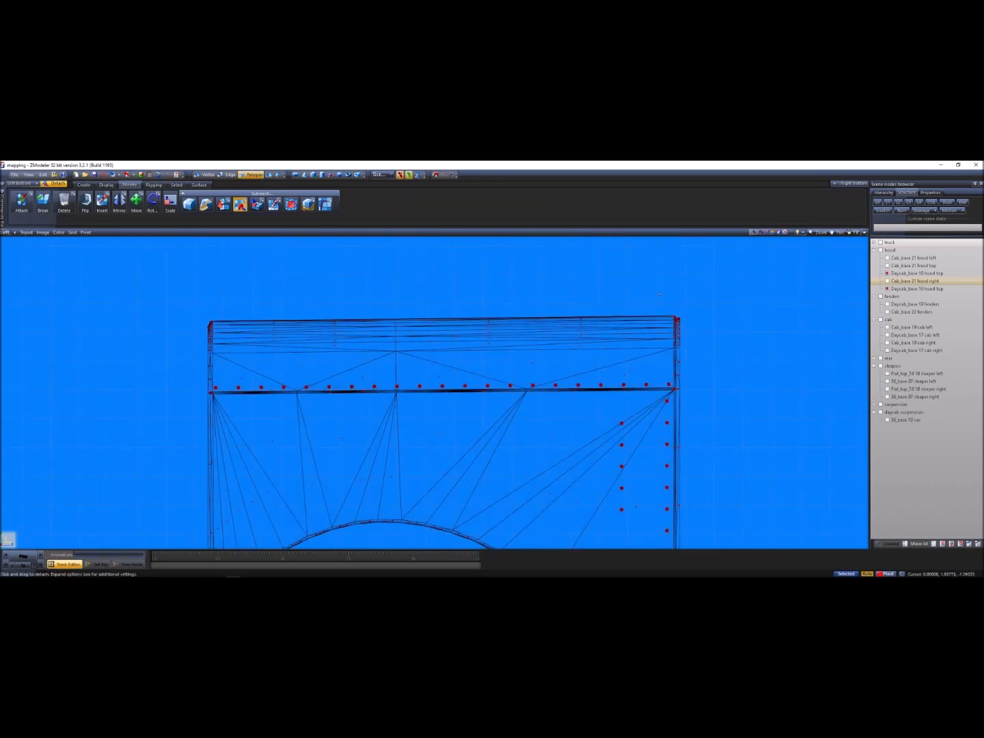
- In the top view, hide the detached hood half and select the remaining half's top panel polygons with the Separated selection tool
{"action": "left_click", "coordinate": [6, 232]}
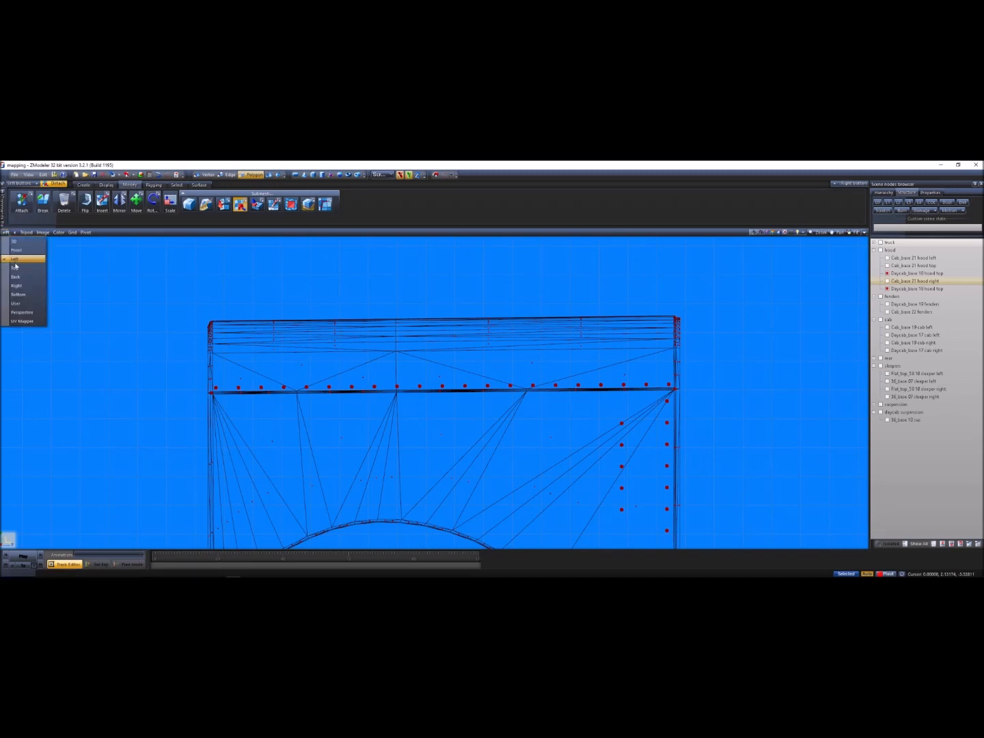
{"action": "left_click", "coordinate": [15, 263]}
{"action": "scroll", "coordinate": [424, 286], "scroll_direction": "up", "scroll_amount": 5}
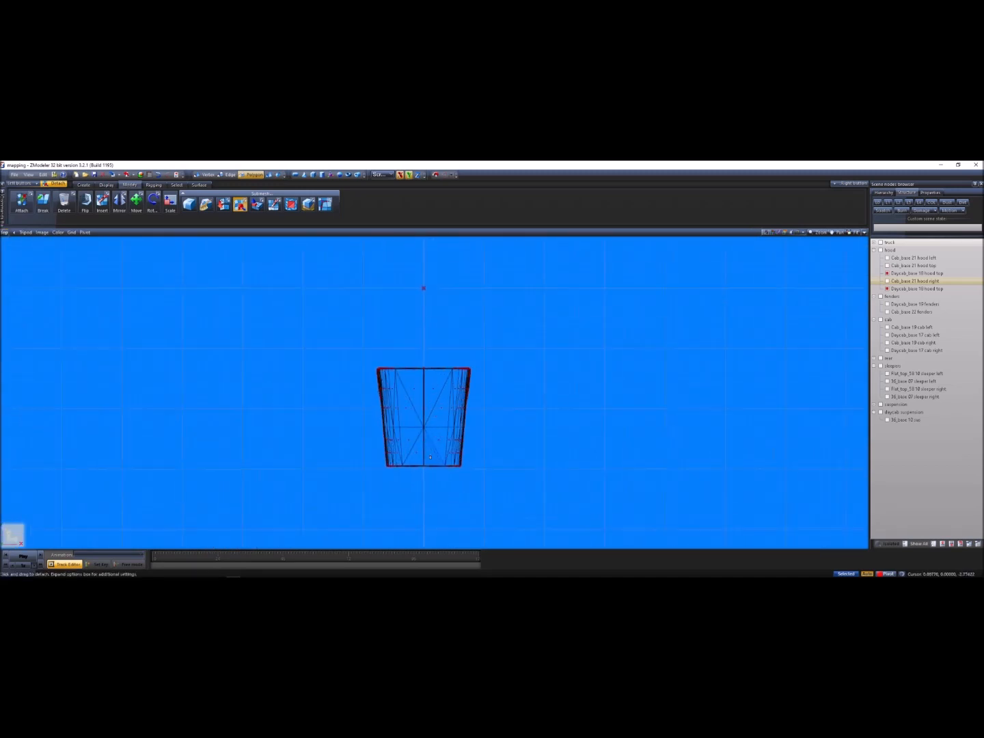
{"action": "left_click", "coordinate": [176, 185]}
{"action": "left_click", "coordinate": [219, 205]}
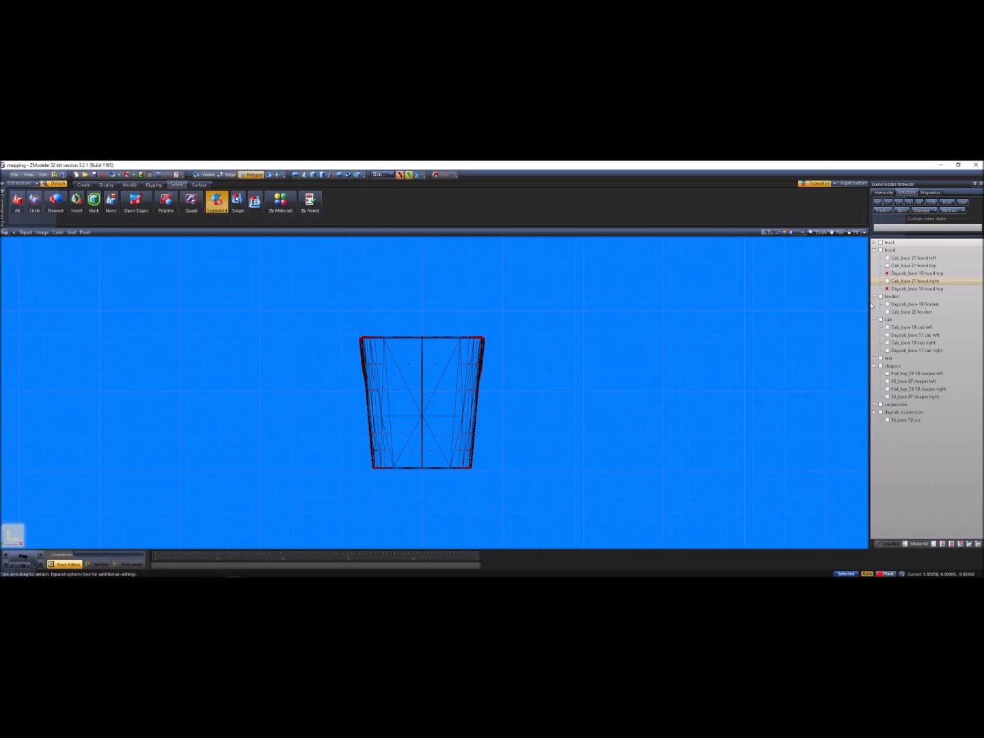
{"action": "left_click", "coordinate": [888, 289]}
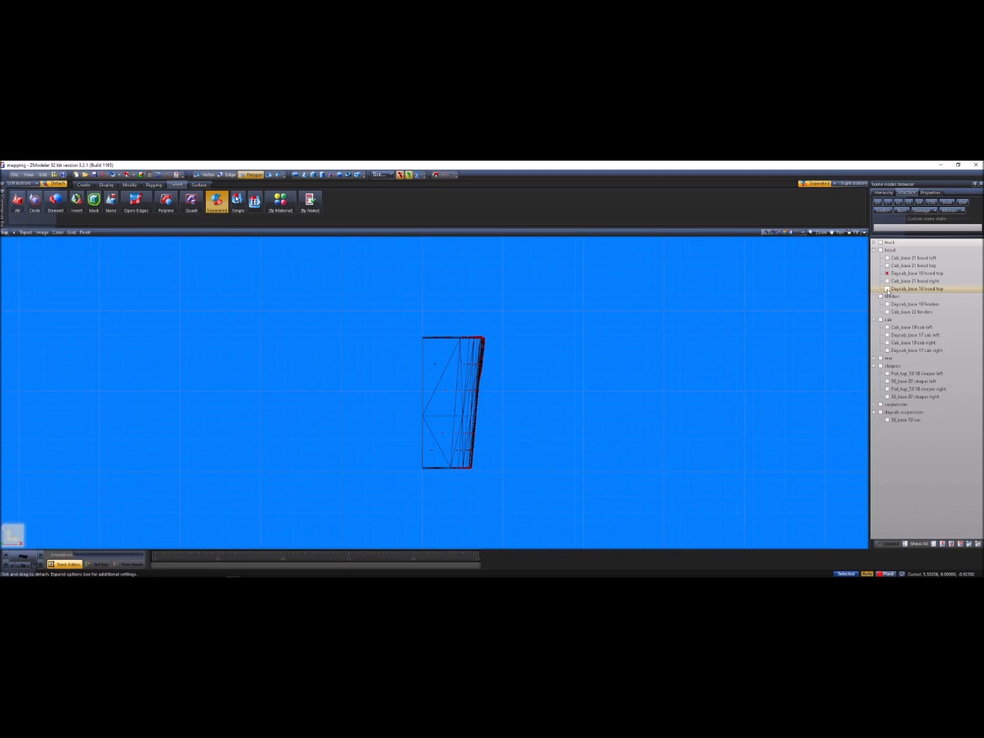
{"action": "scroll", "coordinate": [482, 466], "scroll_direction": "up", "scroll_amount": 3}
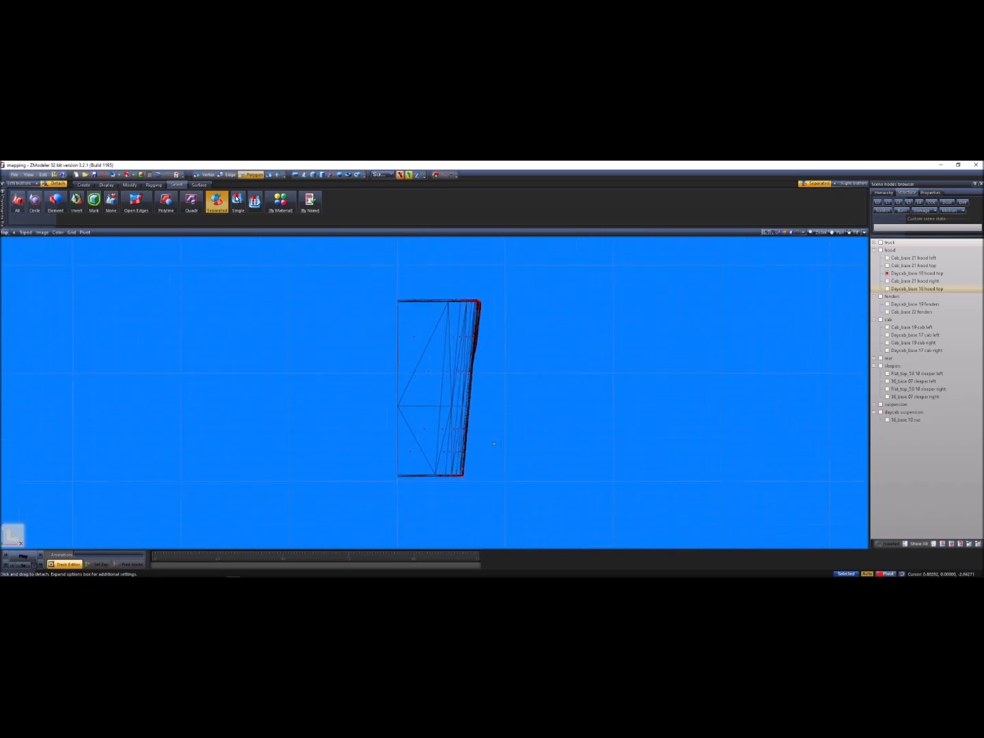
{"action": "left_click", "coordinate": [423, 353]}
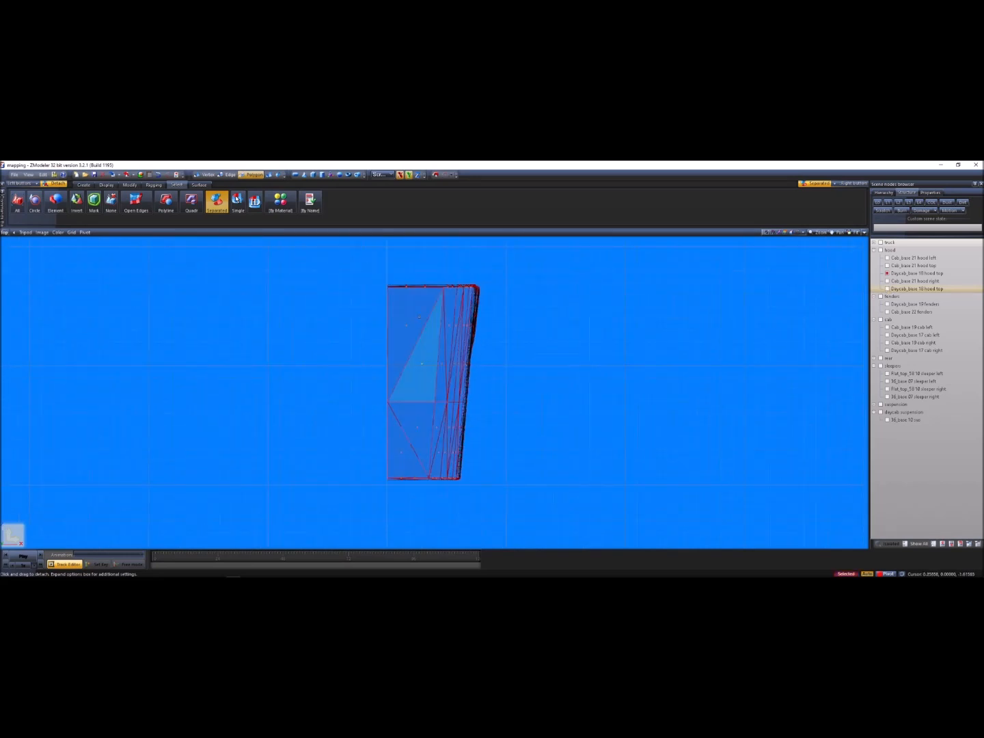
{"action": "scroll", "coordinate": [419, 325], "scroll_direction": "up", "scroll_amount": 2}
- Examine the remaining hood half from several angles in the 3D view, checking where the top panel meets the side
{"action": "left_click", "coordinate": [5, 235]}
{"action": "left_click", "coordinate": [14, 300]}
{"action": "middle_click_drag", "start_coordinate": [287, 322], "coordinate": [381, 315]}
{"action": "scroll", "coordinate": [376, 316], "scroll_direction": "up", "scroll_amount": 1}
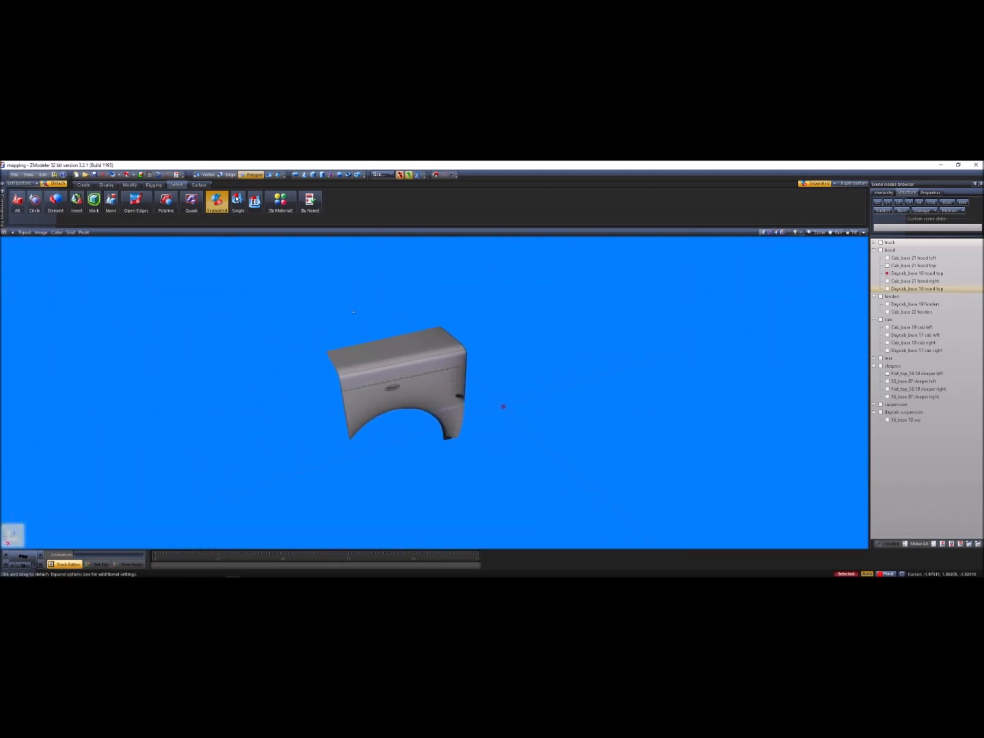
{"action": "left_click", "coordinate": [216, 286]}
{"action": "middle_click_drag", "start_coordinate": [218, 290], "coordinate": [510, 403]}
{"action": "scroll", "coordinate": [499, 354], "scroll_direction": "up", "scroll_amount": 2}
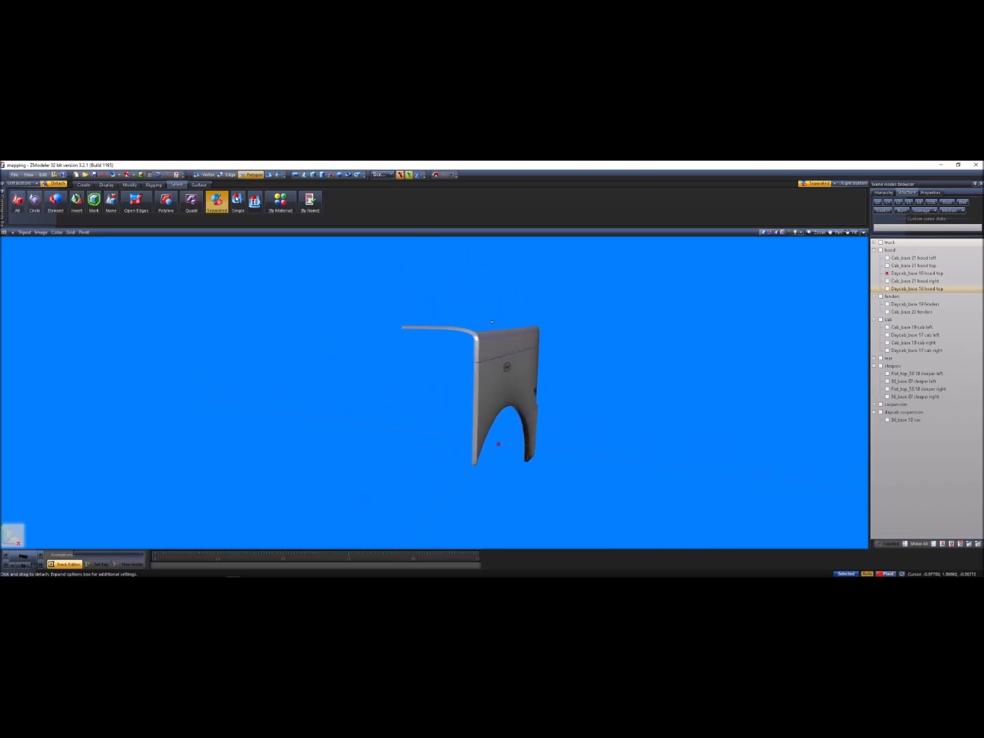
{"action": "scroll", "coordinate": [493, 325], "scroll_direction": "up", "scroll_amount": 2}
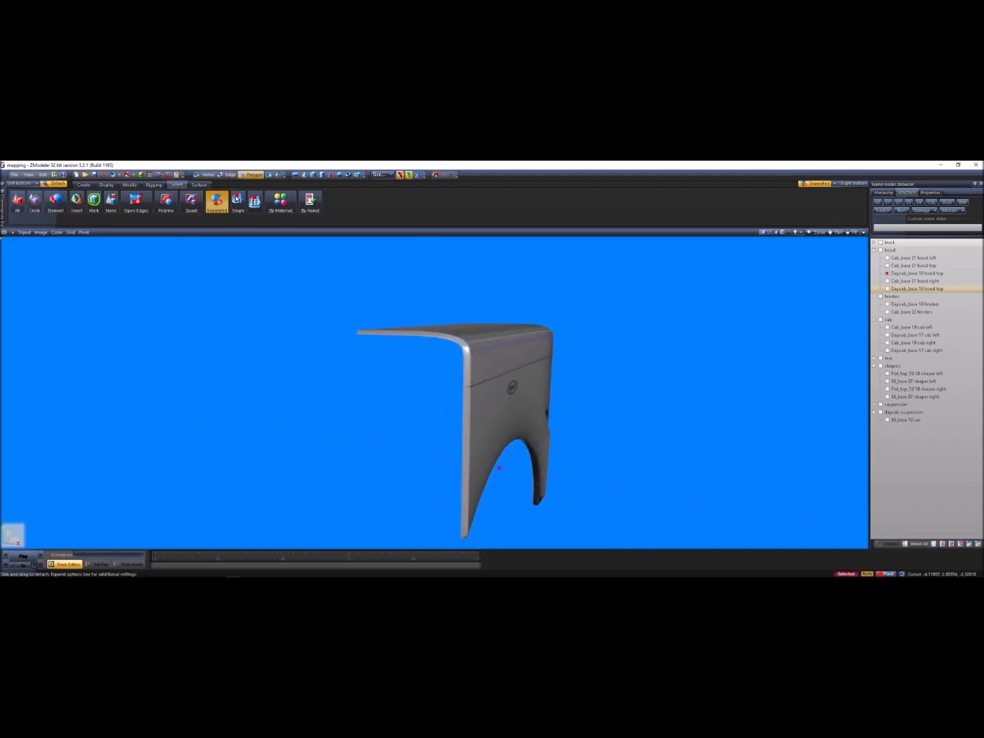
- Add the polygons along the wider rear edge of the hood top to the selection in the top view
{"action": "left_click", "coordinate": [4, 231]}
{"action": "left_click", "coordinate": [17, 267]}
{"action": "scroll", "coordinate": [383, 336], "scroll_direction": "up", "scroll_amount": 10}
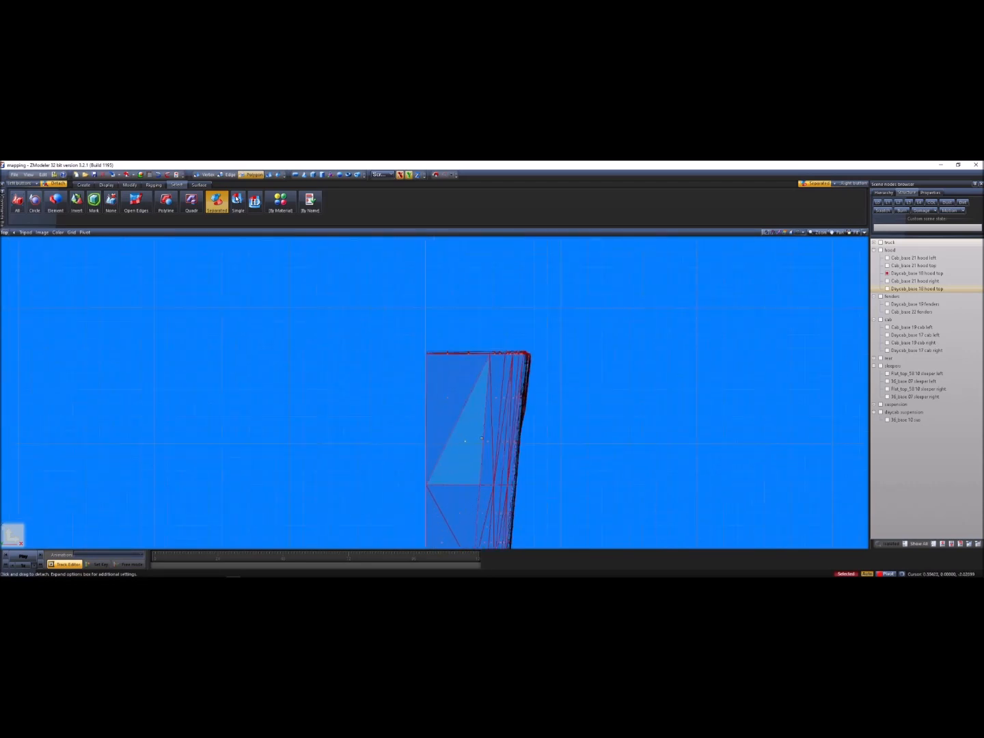
{"action": "scroll", "coordinate": [375, 280], "scroll_direction": "up", "scroll_amount": 2}
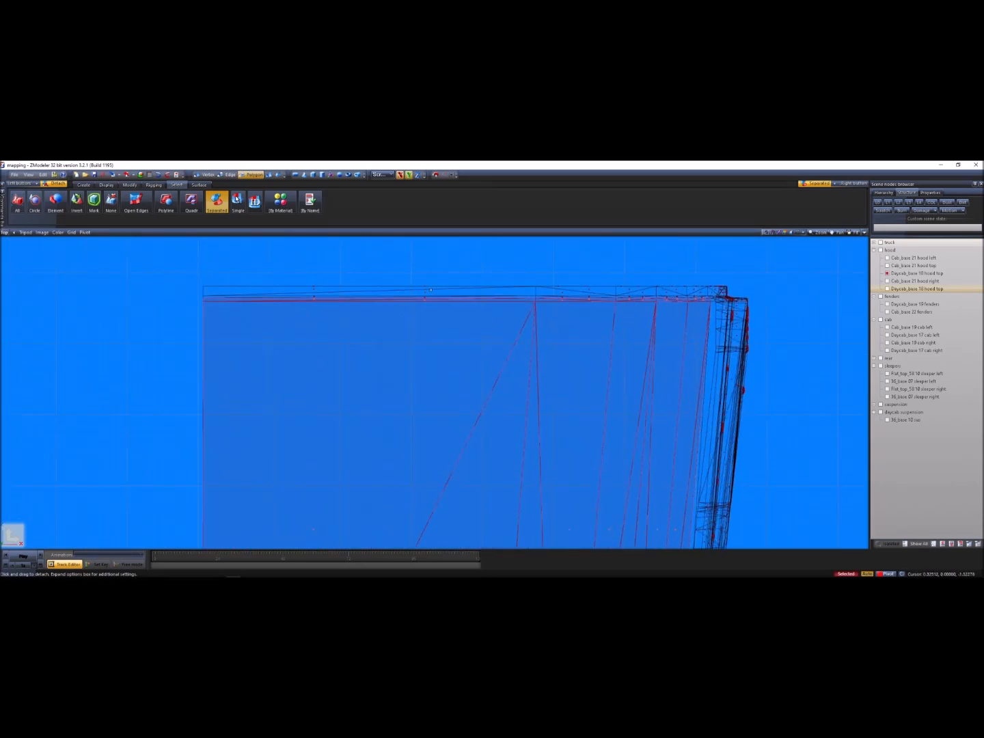
{"action": "right_click", "coordinate": [428, 293]}
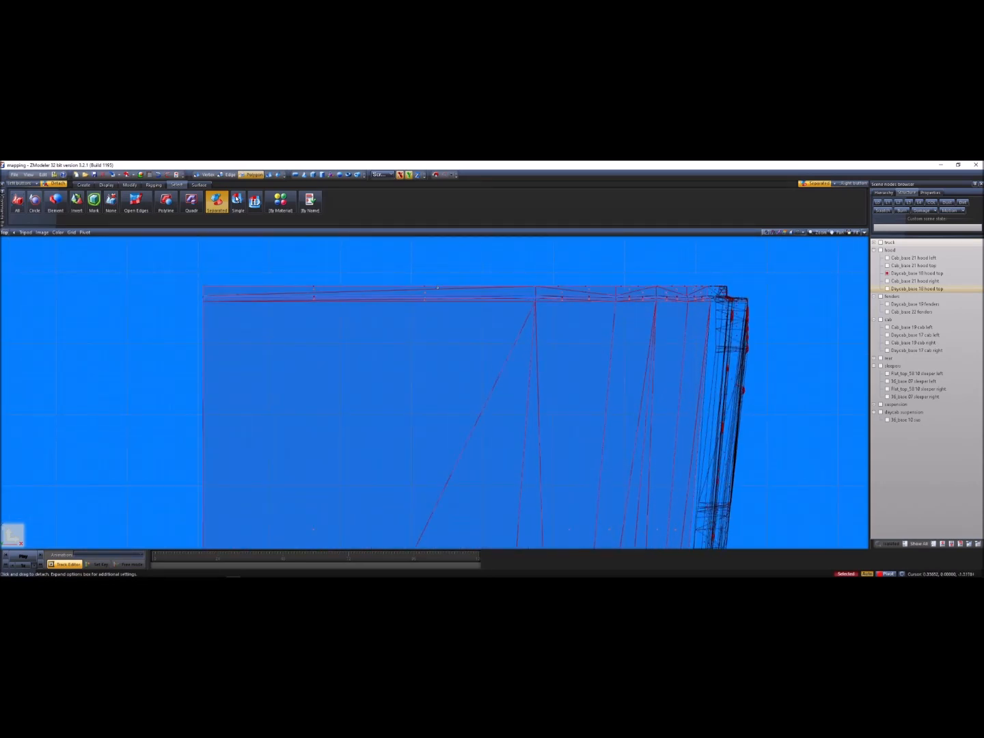
{"action": "scroll", "coordinate": [436, 292], "scroll_direction": "up", "scroll_amount": 3}
{"action": "scroll", "coordinate": [458, 323], "scroll_direction": "down", "scroll_amount": 3}
{"action": "scroll", "coordinate": [674, 320], "scroll_direction": "up", "scroll_amount": 2}
{"action": "left_click_drag", "start_coordinate": [387, 296], "coordinate": [767, 384]}
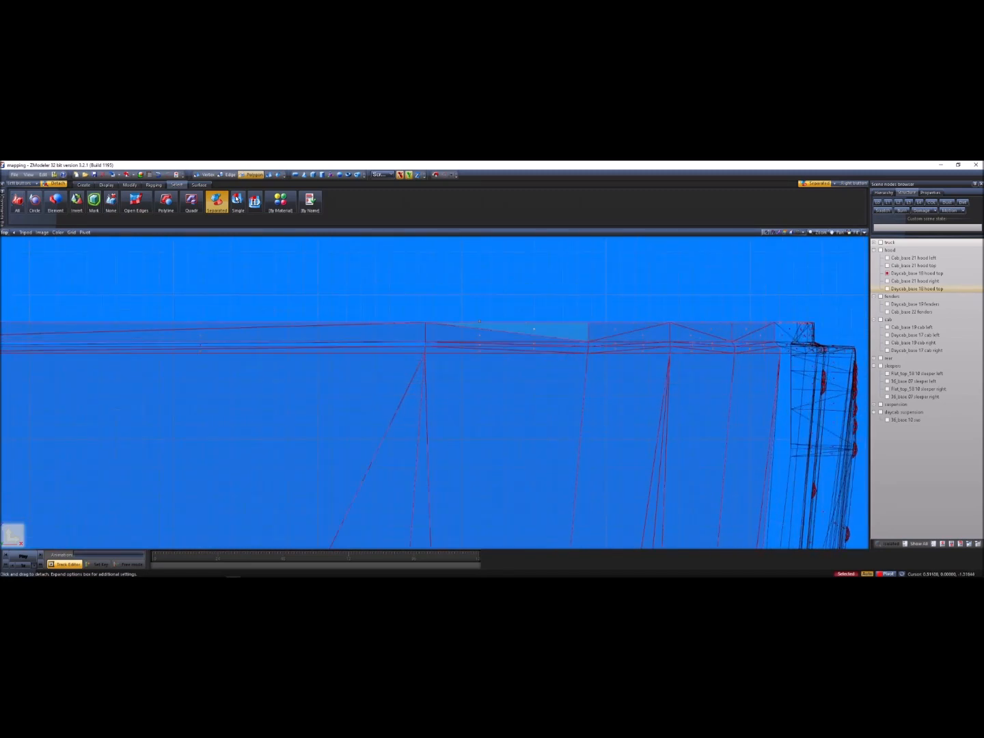
{"action": "scroll", "coordinate": [410, 311], "scroll_direction": "down", "scroll_amount": 4}
{"action": "left_click_drag", "start_coordinate": [235, 272], "coordinate": [398, 361]}
{"action": "right_click_drag", "start_coordinate": [398, 361], "coordinate": [399, 360]}
{"action": "scroll", "coordinate": [354, 312], "scroll_direction": "down", "scroll_amount": 5}
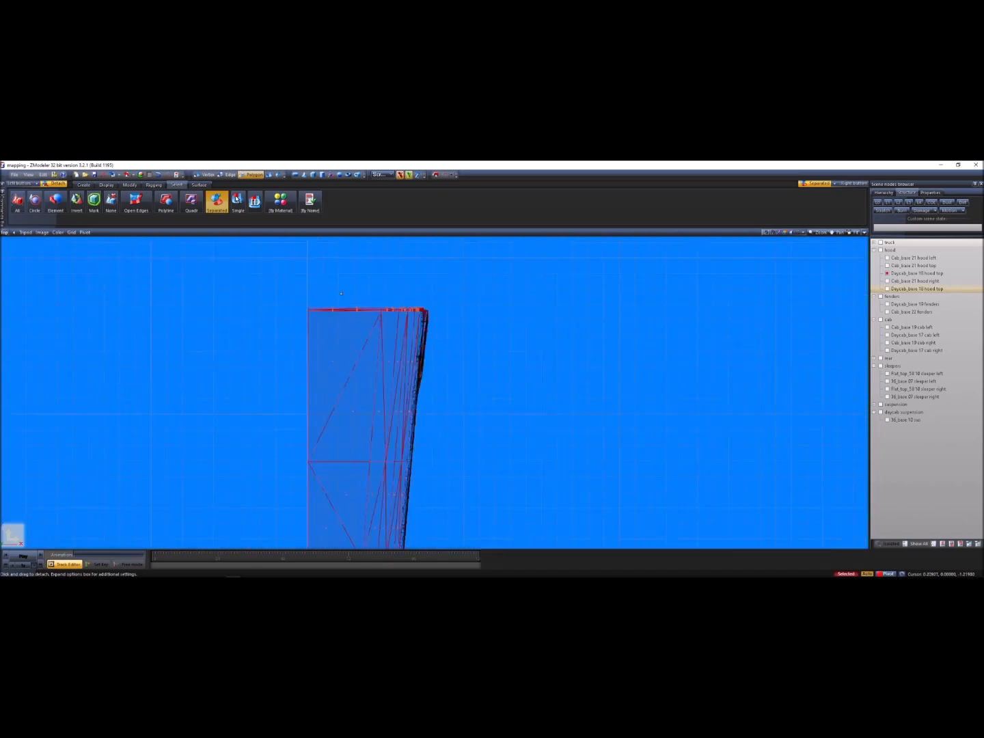
- Add the polygons along the narrow front edge of the hood top to the selection
{"action": "scroll", "coordinate": [331, 489], "scroll_direction": "up", "scroll_amount": 3}
{"action": "scroll", "coordinate": [399, 370], "scroll_direction": "up", "scroll_amount": 3}
{"action": "left_click_drag", "start_coordinate": [199, 367], "coordinate": [515, 449]}
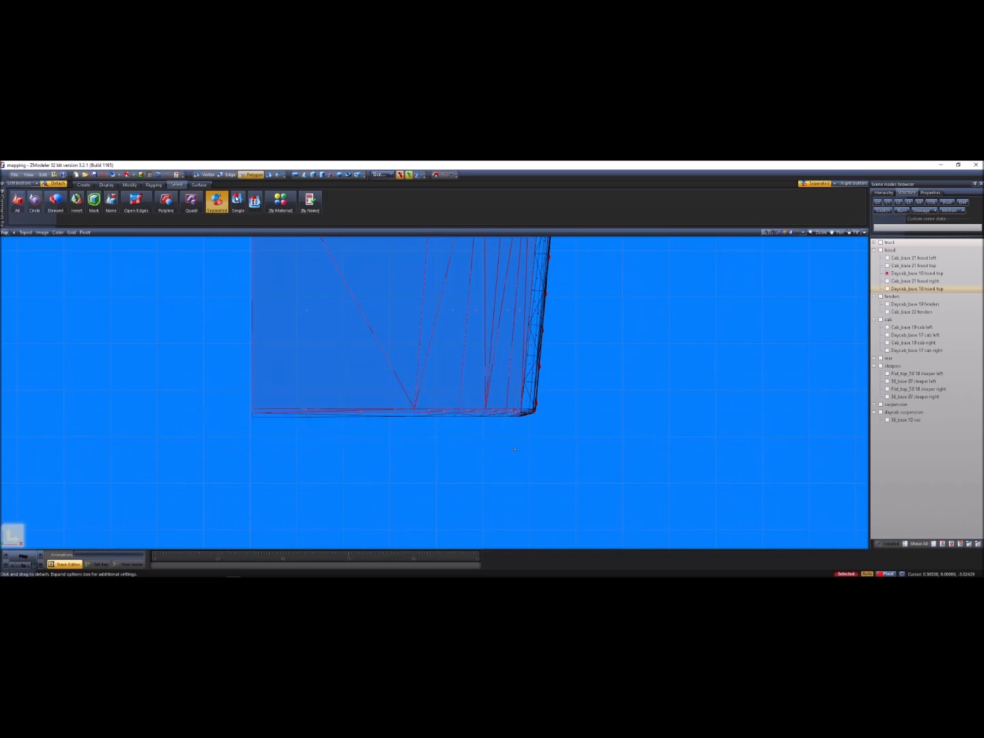
{"action": "scroll", "coordinate": [410, 341], "scroll_direction": "down", "scroll_amount": 3}
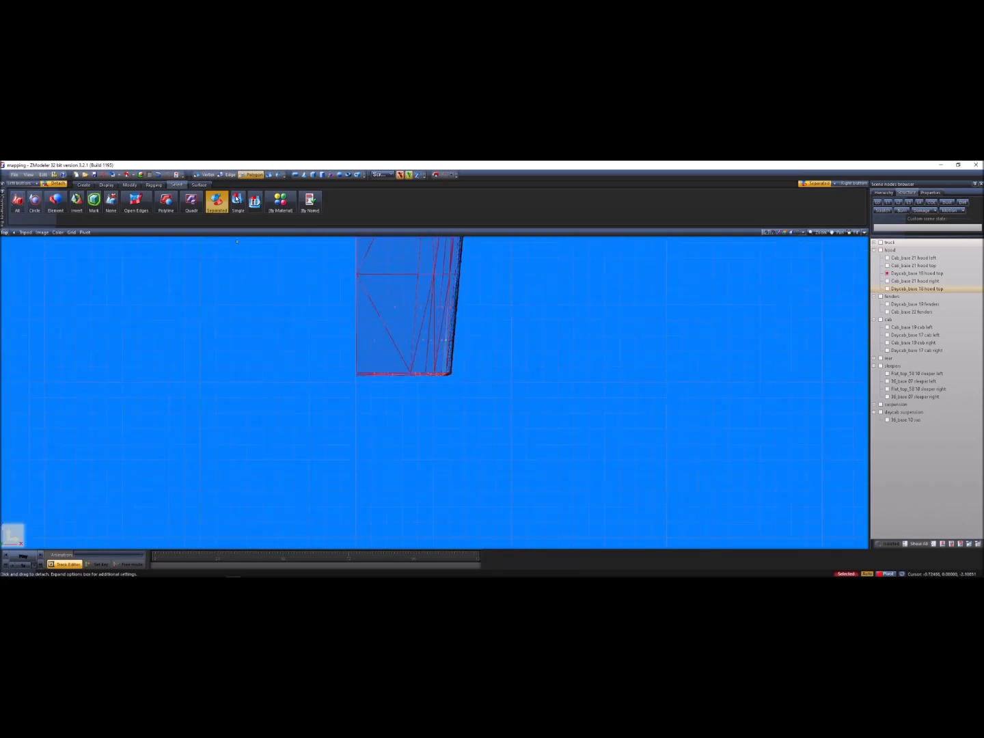
- Detach the selected hood top polygons into their own object and hide the new piece
{"action": "left_click", "coordinate": [129, 185]}
{"action": "left_click", "coordinate": [240, 205]}
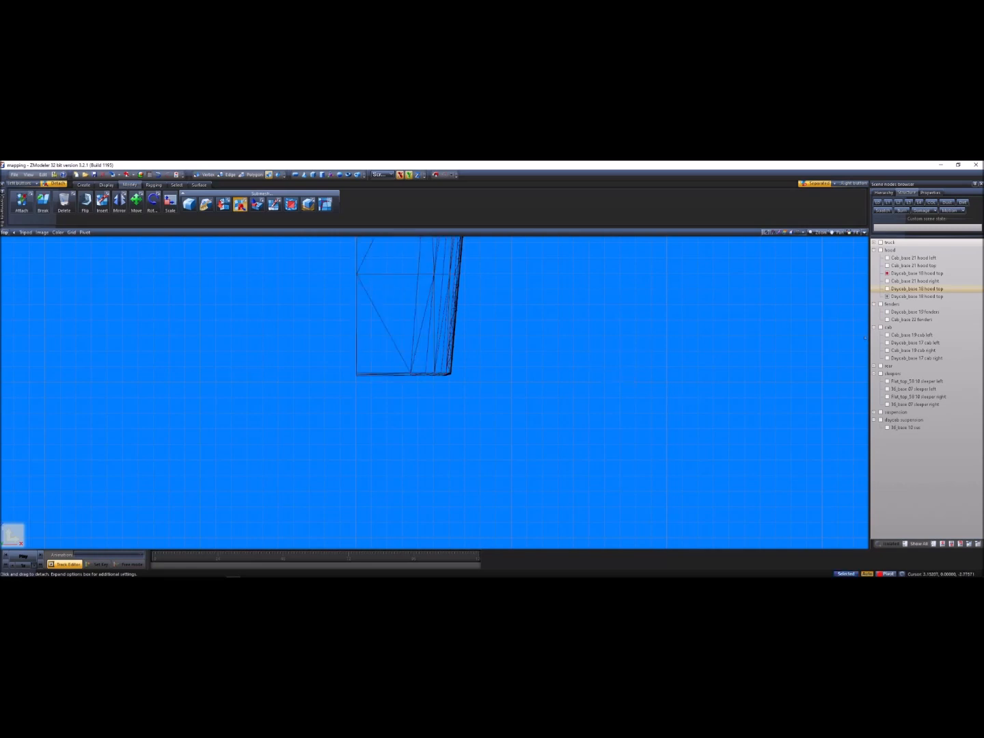
{"action": "left_click", "coordinate": [888, 297]}
{"action": "scroll", "coordinate": [758, 358], "scroll_direction": "down", "scroll_amount": 2}
{"action": "scroll", "coordinate": [686, 272], "scroll_direction": "up", "scroll_amount": 2}
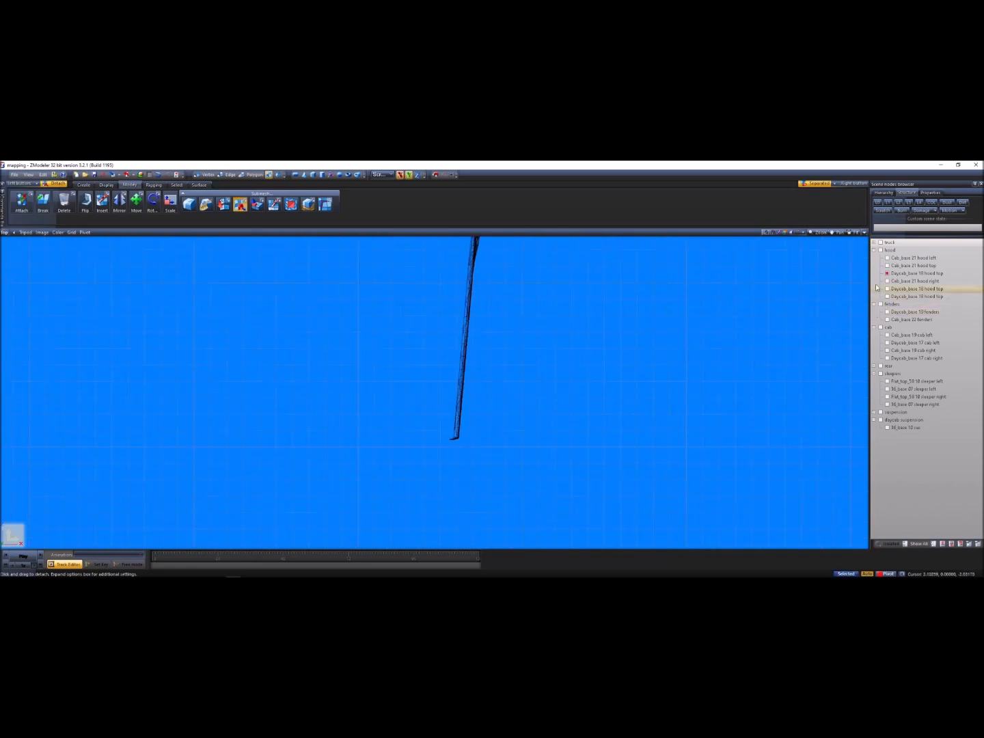
- Show only the other hood half and select its top panel and front edge polygons at polygon level
{"action": "left_click", "coordinate": [889, 289]}
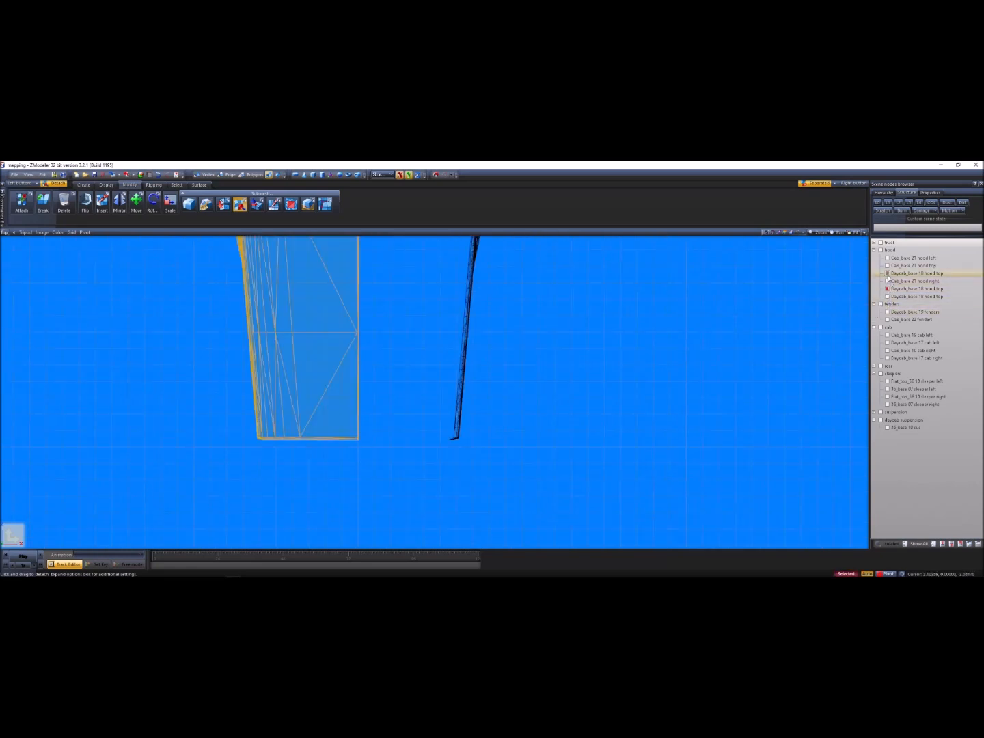
{"action": "left_click", "coordinate": [887, 274]}
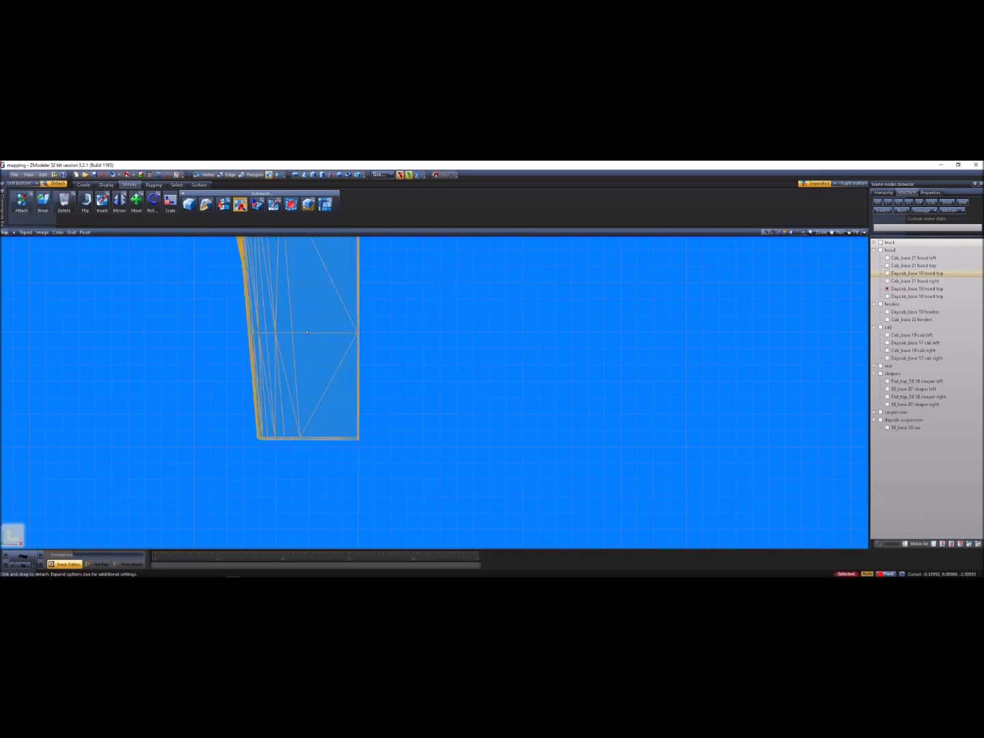
{"action": "left_click", "coordinate": [256, 176]}
{"action": "key", "text": "space"}
{"action": "scroll", "coordinate": [412, 376], "scroll_direction": "down", "scroll_amount": 1}
{"action": "right_click", "coordinate": [355, 331]}
{"action": "scroll", "coordinate": [356, 332], "scroll_direction": "down", "scroll_amount": 2}
{"action": "scroll", "coordinate": [342, 390], "scroll_direction": "up", "scroll_amount": 8}
{"action": "right_click", "coordinate": [479, 391]}
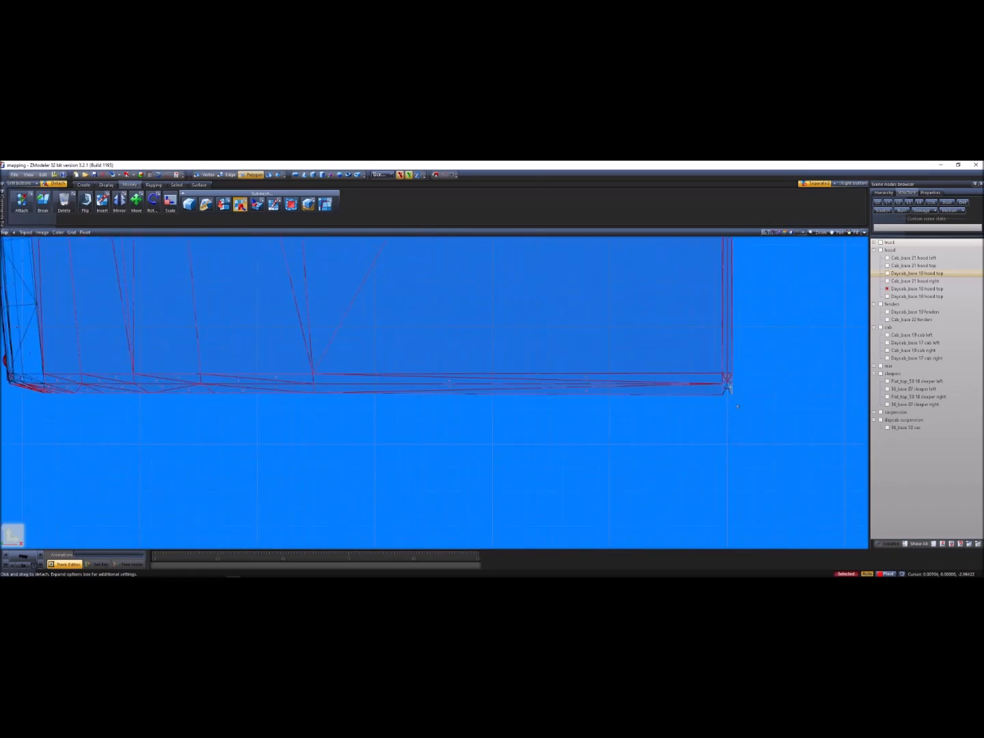
- Add the rear edge polygons of this half's top to the selection and detach them all as a new object
{"action": "scroll", "coordinate": [725, 387], "scroll_direction": "down", "scroll_amount": 2}
{"action": "scroll", "coordinate": [329, 384], "scroll_direction": "up", "scroll_amount": 3}
{"action": "scroll", "coordinate": [356, 392], "scroll_direction": "down", "scroll_amount": 14}
{"action": "scroll", "coordinate": [369, 254], "scroll_direction": "up", "scroll_amount": 3}
{"action": "scroll", "coordinate": [403, 329], "scroll_direction": "down", "scroll_amount": 4}
{"action": "scroll", "coordinate": [389, 247], "scroll_direction": "up", "scroll_amount": 8}
{"action": "right_click_drag", "start_coordinate": [508, 323], "coordinate": [204, 366]}
{"action": "left_click", "coordinate": [234, 362]}
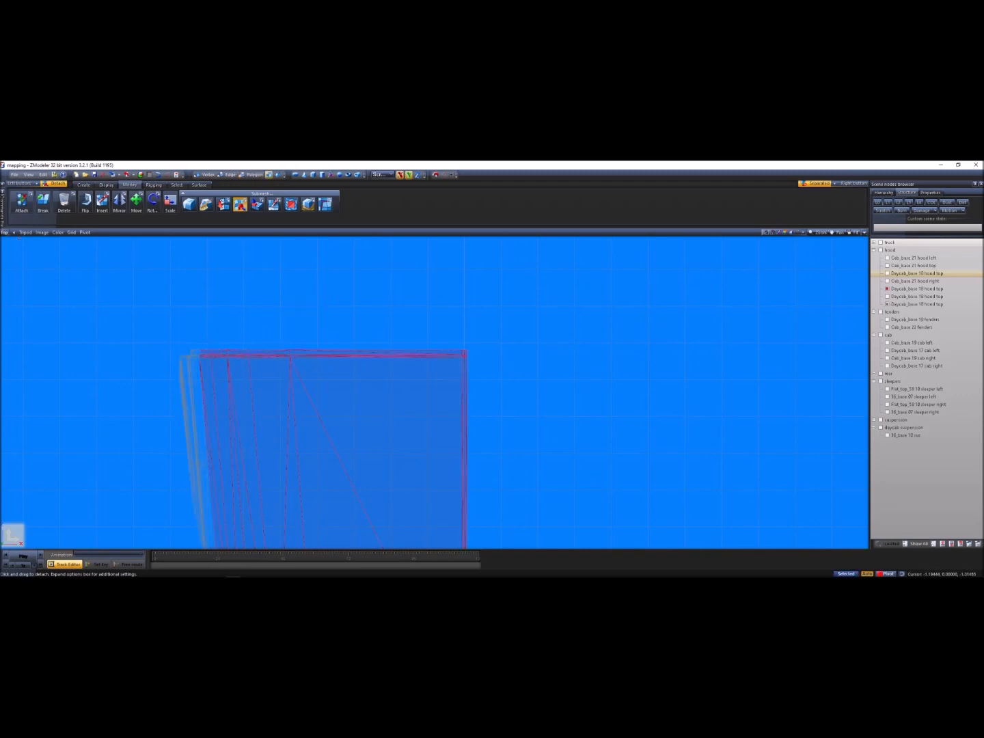
- Isolate the two detached hood top pieces, inspect how they meet in the 3D view, and return to the top view
{"action": "left_click", "coordinate": [5, 232]}
{"action": "scroll", "coordinate": [132, 253], "scroll_direction": "down", "scroll_amount": 2}
{"action": "middle_click_drag", "start_coordinate": [9, 238], "coordinate": [705, 366]}
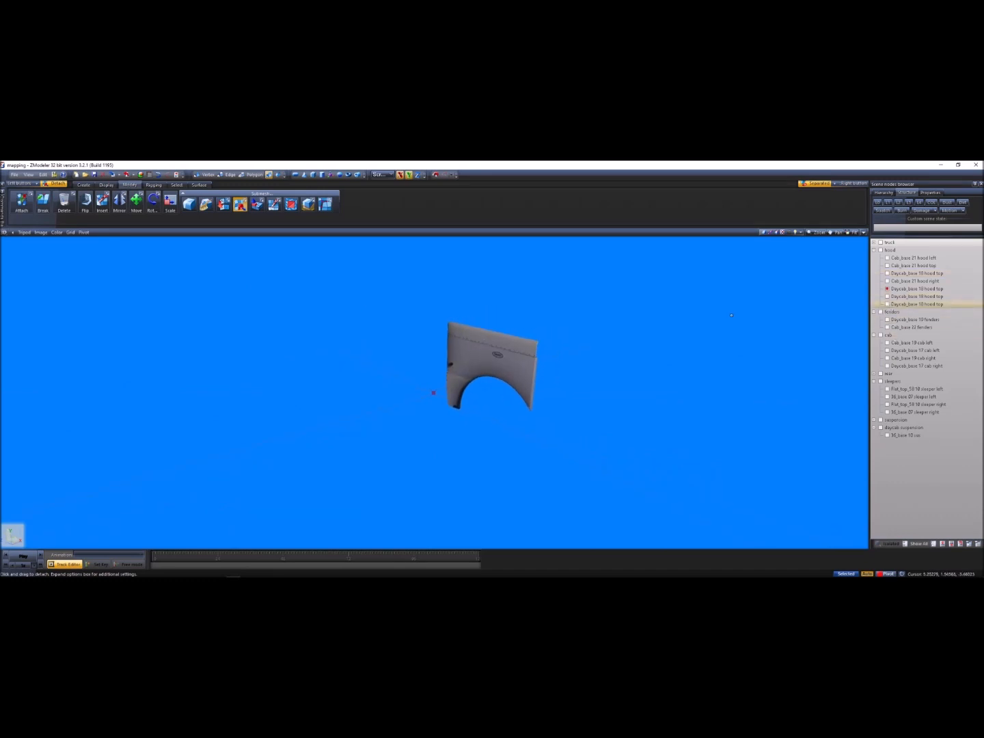
{"action": "left_click", "coordinate": [888, 289]}
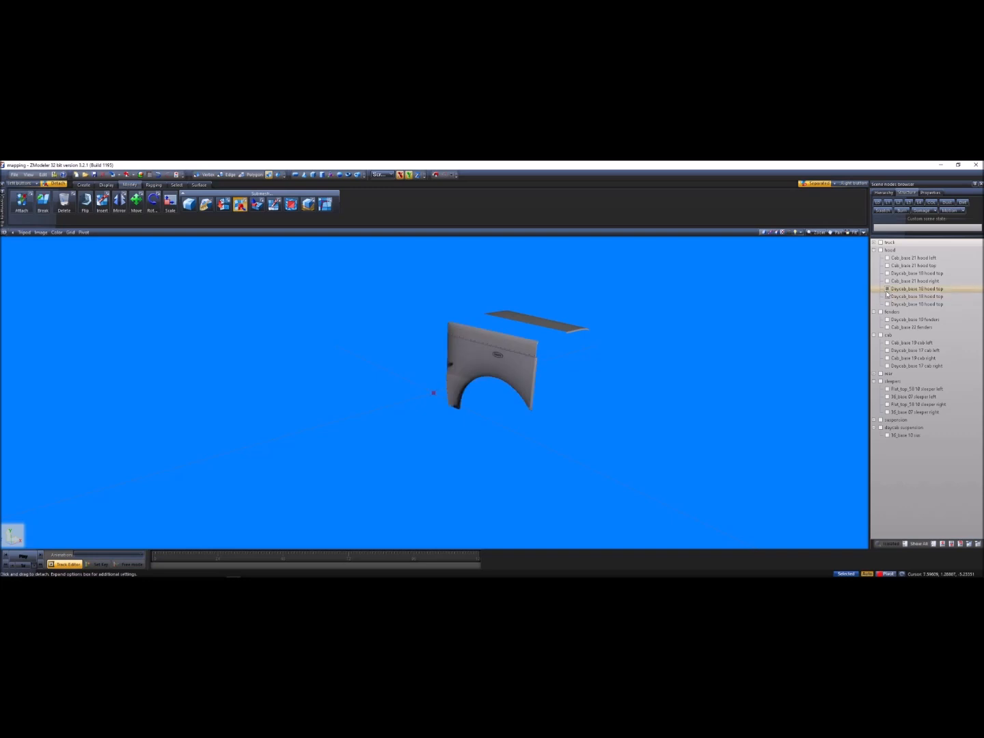
{"action": "left_click", "coordinate": [889, 297]}
{"action": "left_click", "coordinate": [888, 305]}
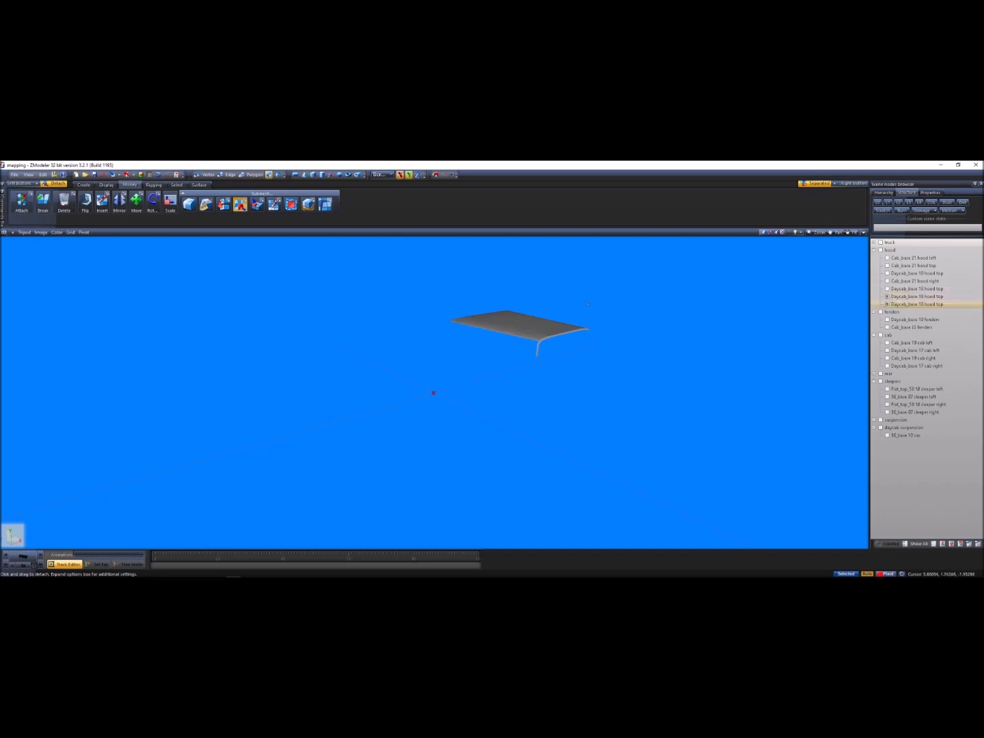
{"action": "middle_click_drag", "start_coordinate": [588, 322], "coordinate": [458, 380]}
{"action": "scroll", "coordinate": [457, 379], "scroll_direction": "up", "scroll_amount": 3}
{"action": "scroll", "coordinate": [422, 400], "scroll_direction": "up", "scroll_amount": 3}
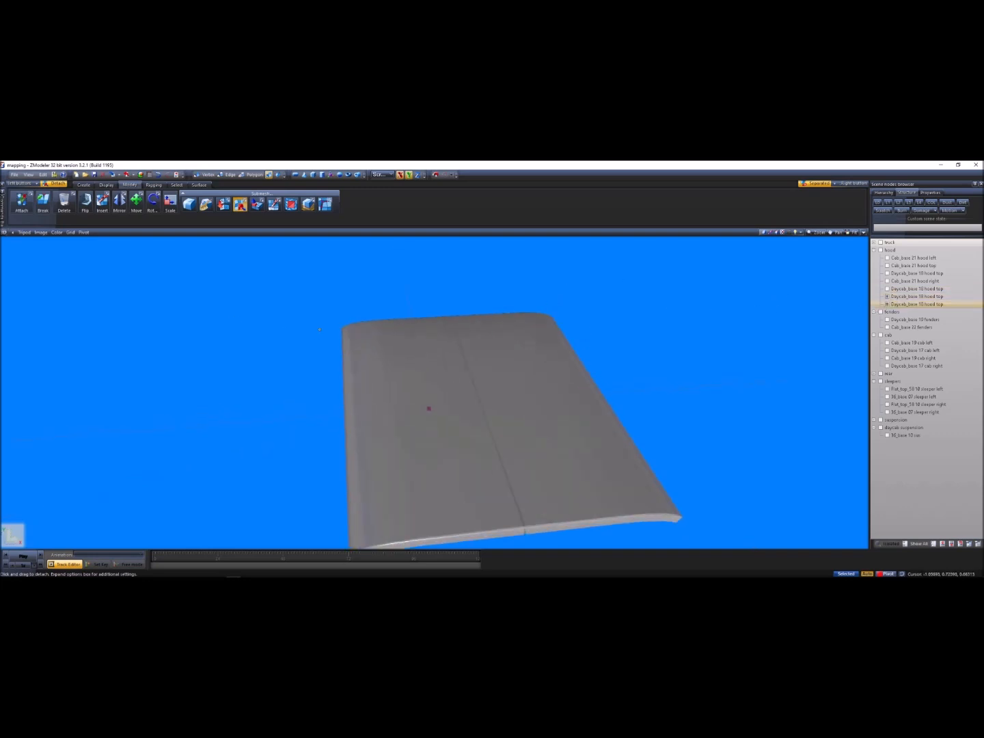
{"action": "left_click", "coordinate": [4, 232]}
{"action": "left_click", "coordinate": [21, 264]}
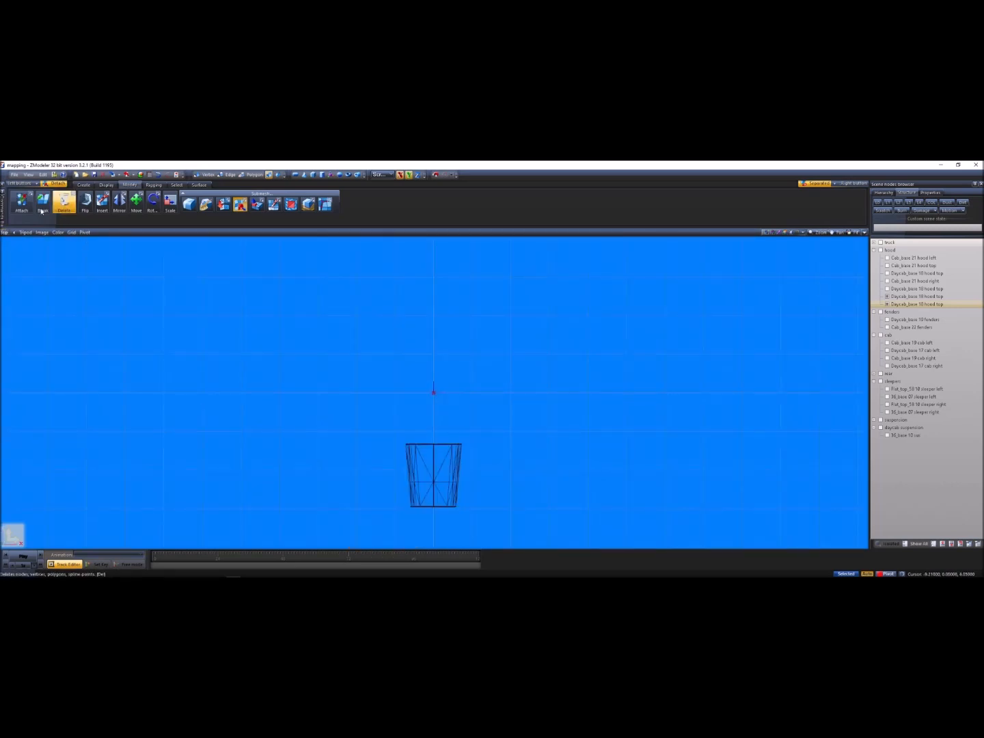
- Attach the two detached hood top halves into one object and check the merged piece in 3D
{"action": "left_click", "coordinate": [21, 201]}
{"action": "scroll", "coordinate": [456, 486], "scroll_direction": "up", "scroll_amount": 3}
{"action": "left_click", "coordinate": [425, 423]}
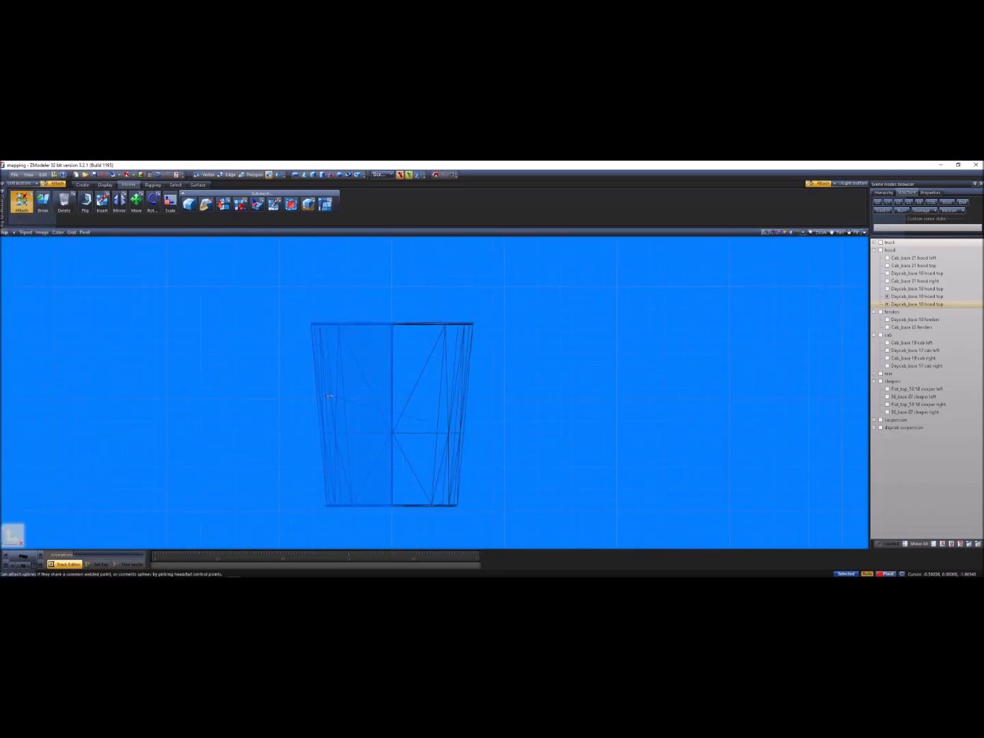
{"action": "left_click", "coordinate": [5, 232]}
{"action": "left_click", "coordinate": [9, 242]}
{"action": "middle_click_drag", "start_coordinate": [369, 318], "coordinate": [438, 336]}
{"action": "scroll", "coordinate": [437, 335], "scroll_direction": "up", "scroll_amount": 1}
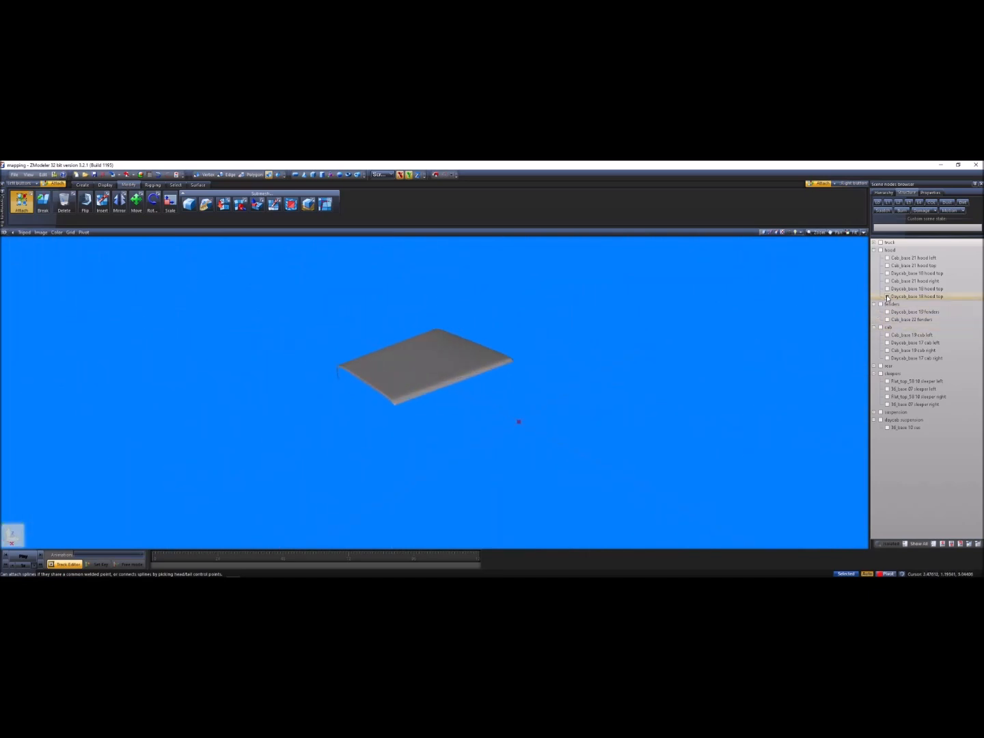
- Hide the merged hood top and inspect both fender objects in 3D
{"action": "left_click", "coordinate": [887, 296]}
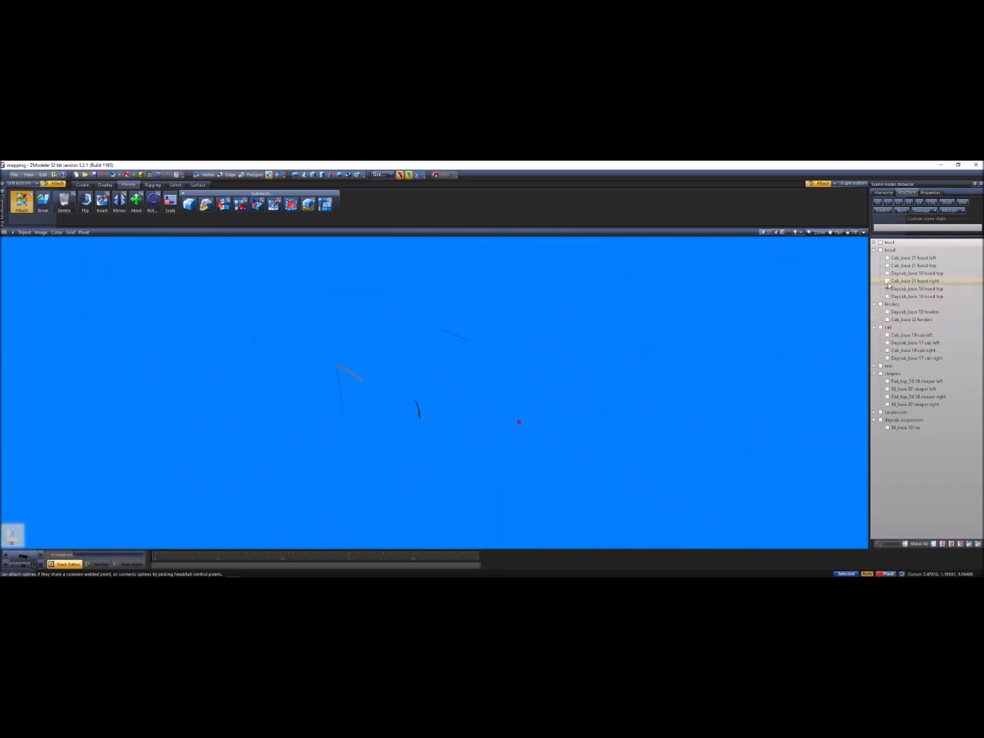
{"action": "left_click", "coordinate": [887, 296]}
{"action": "left_click", "coordinate": [888, 297]}
{"action": "left_click", "coordinate": [888, 312]}
{"action": "left_click", "coordinate": [887, 319]}
{"action": "middle_click_drag", "start_coordinate": [520, 369], "coordinate": [198, 348]}
{"action": "scroll", "coordinate": [362, 348], "scroll_direction": "up", "scroll_amount": 1}
{"action": "middle_click_drag", "start_coordinate": [560, 345], "coordinate": [432, 337]}
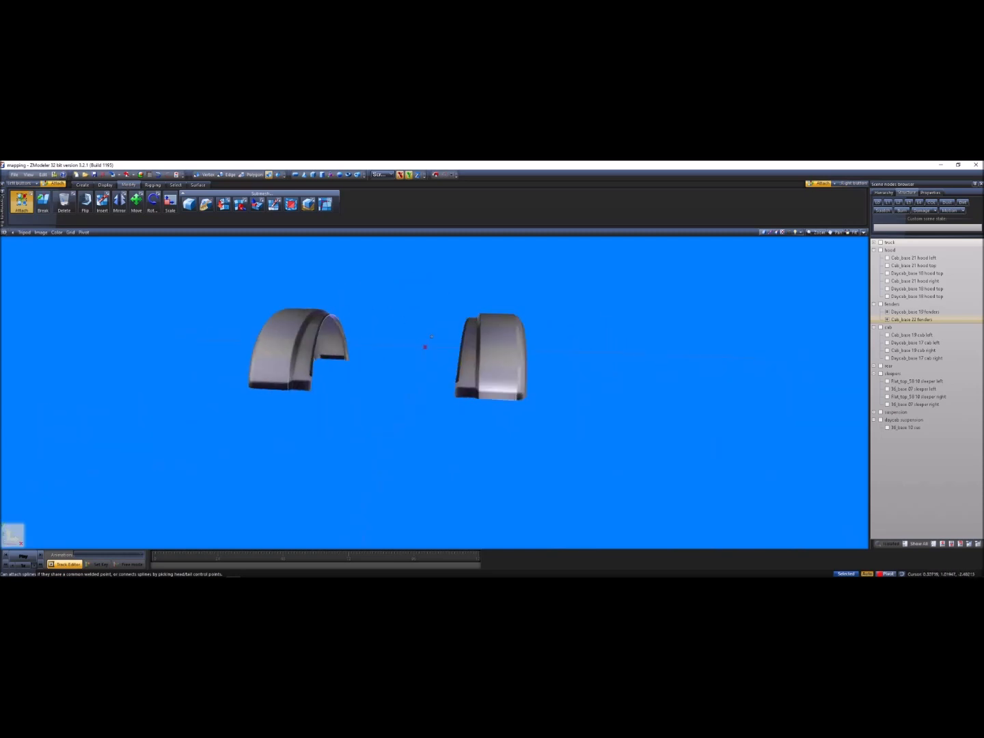
- Hide the fenders and inspect the separated cab and day cab side pieces one at a time
{"action": "left_click", "coordinate": [887, 311]}
{"action": "left_click", "coordinate": [875, 305]}
{"action": "left_click", "coordinate": [887, 320]}
{"action": "middle_click_drag", "start_coordinate": [631, 334], "coordinate": [589, 355]}
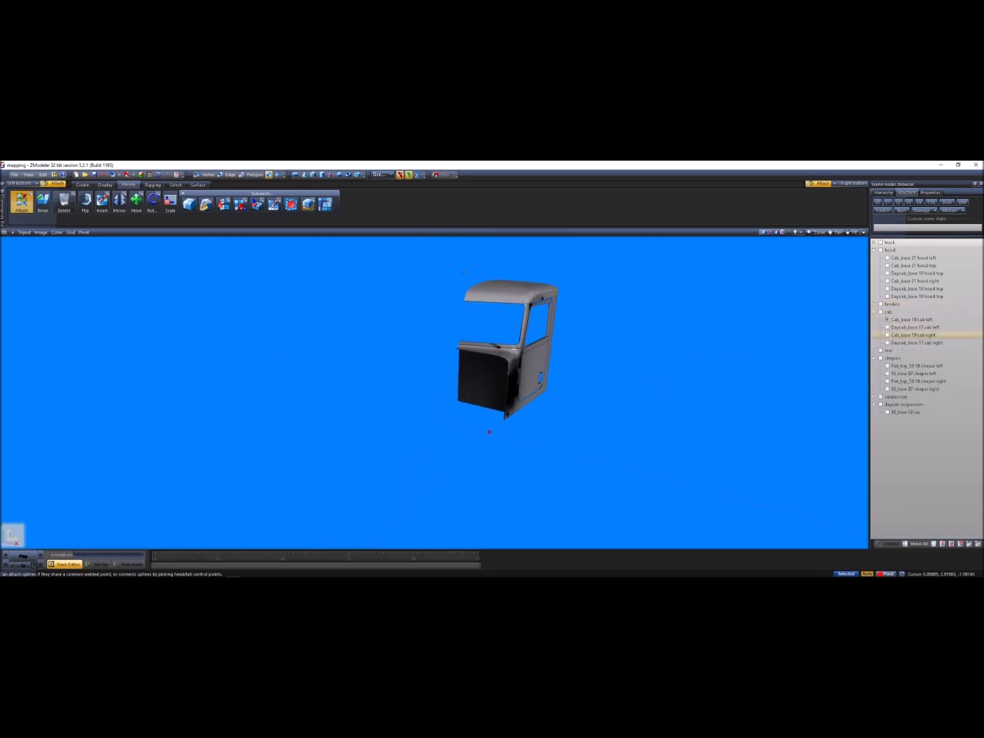
{"action": "left_click", "coordinate": [888, 343]}
{"action": "left_click", "coordinate": [887, 335]}
{"action": "left_click", "coordinate": [887, 335]}
{"action": "left_click", "coordinate": [888, 335]}
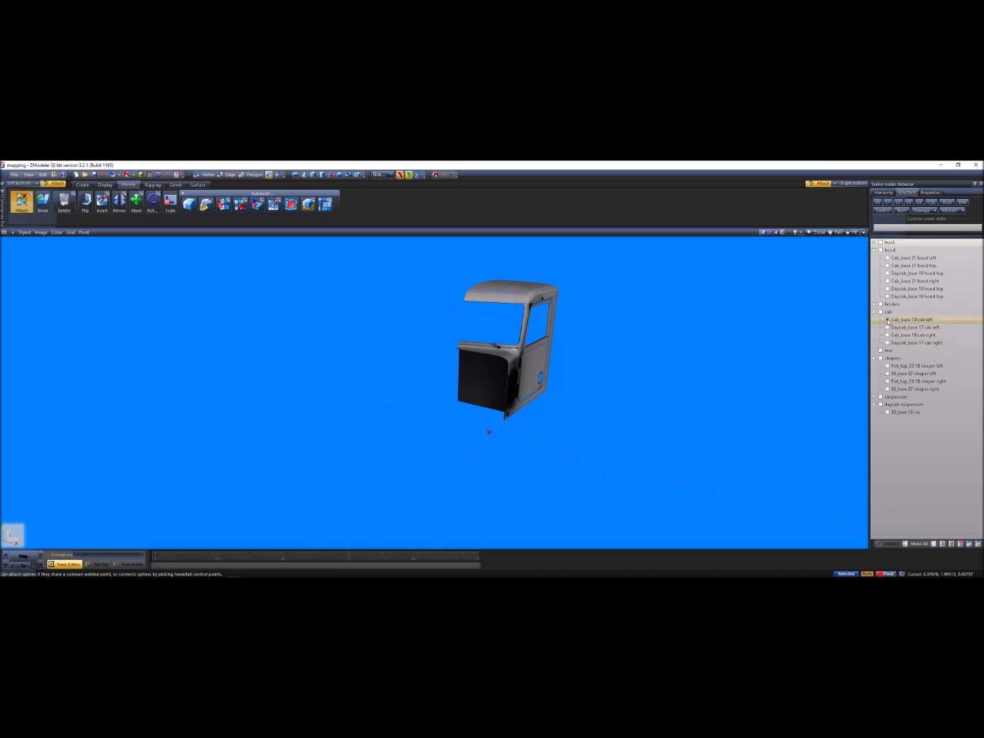
{"action": "left_click", "coordinate": [888, 320]}
{"action": "left_click", "coordinate": [887, 328]}
{"action": "middle_click_drag", "start_coordinate": [841, 325], "coordinate": [677, 319]}
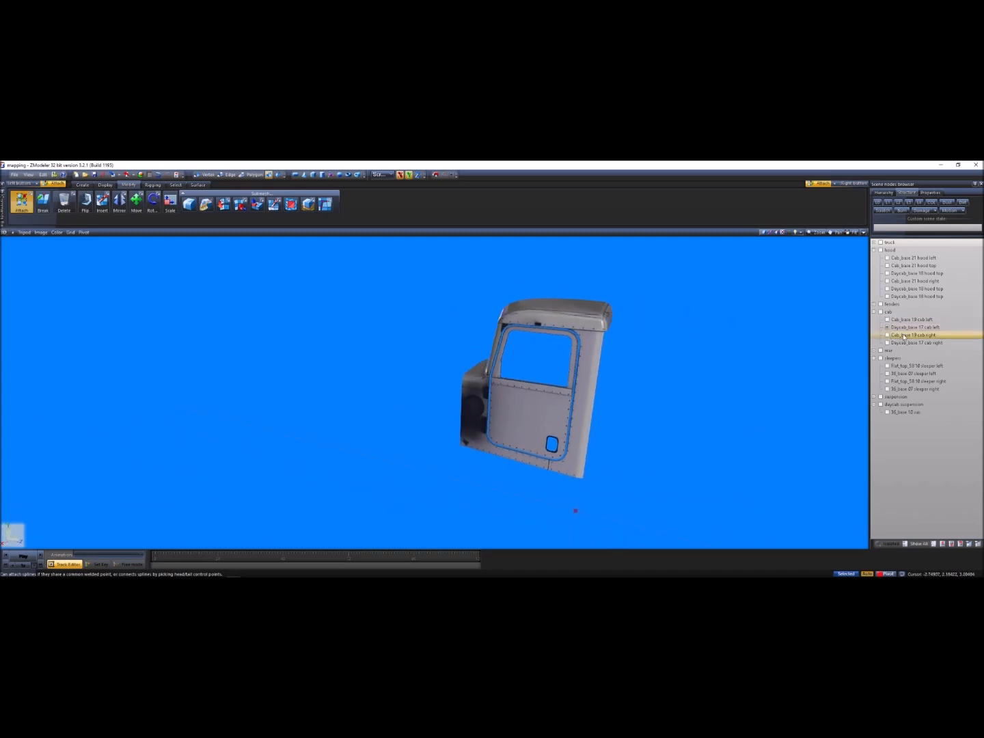
- Hide the day cab side and inspect the left sleeper pieces from several angles
{"action": "left_click", "coordinate": [888, 328]}
{"action": "left_click", "coordinate": [888, 366]}
{"action": "left_click", "coordinate": [888, 374]}
{"action": "middle_click_drag", "start_coordinate": [820, 345], "coordinate": [690, 321]}
{"action": "scroll", "coordinate": [691, 321], "scroll_direction": "down", "scroll_amount": 2}
{"action": "left_click", "coordinate": [888, 366]}
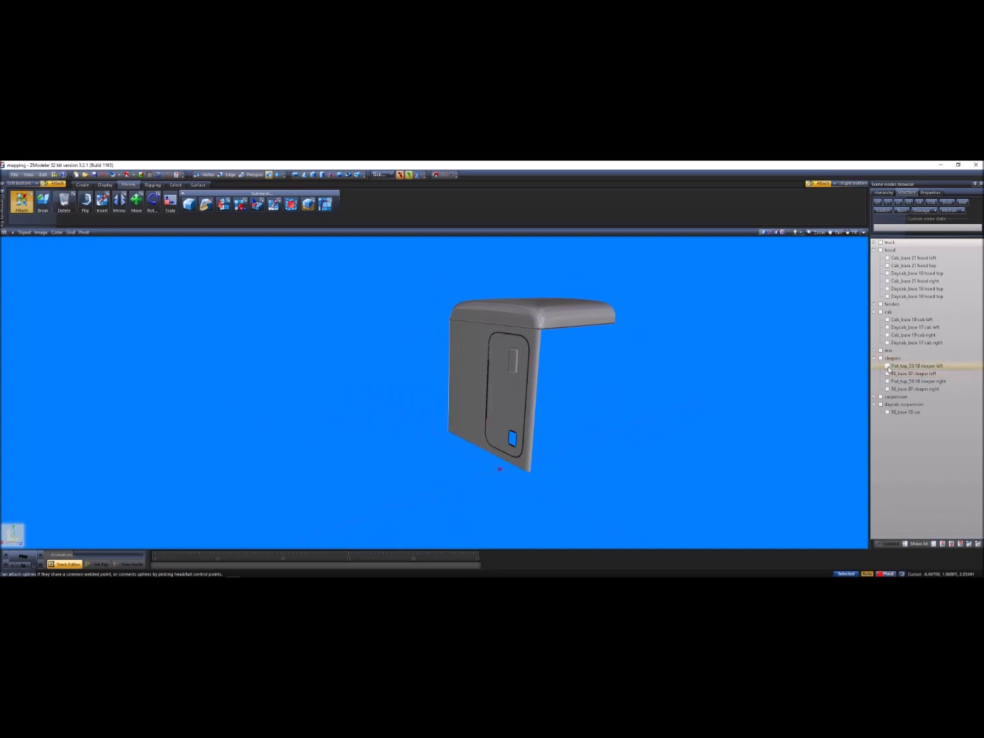
{"action": "left_click", "coordinate": [888, 374]}
- Inspect the sleeper rear panel in the rear group and collapse the rear and sleepers groups
{"action": "left_click", "coordinate": [880, 351]}
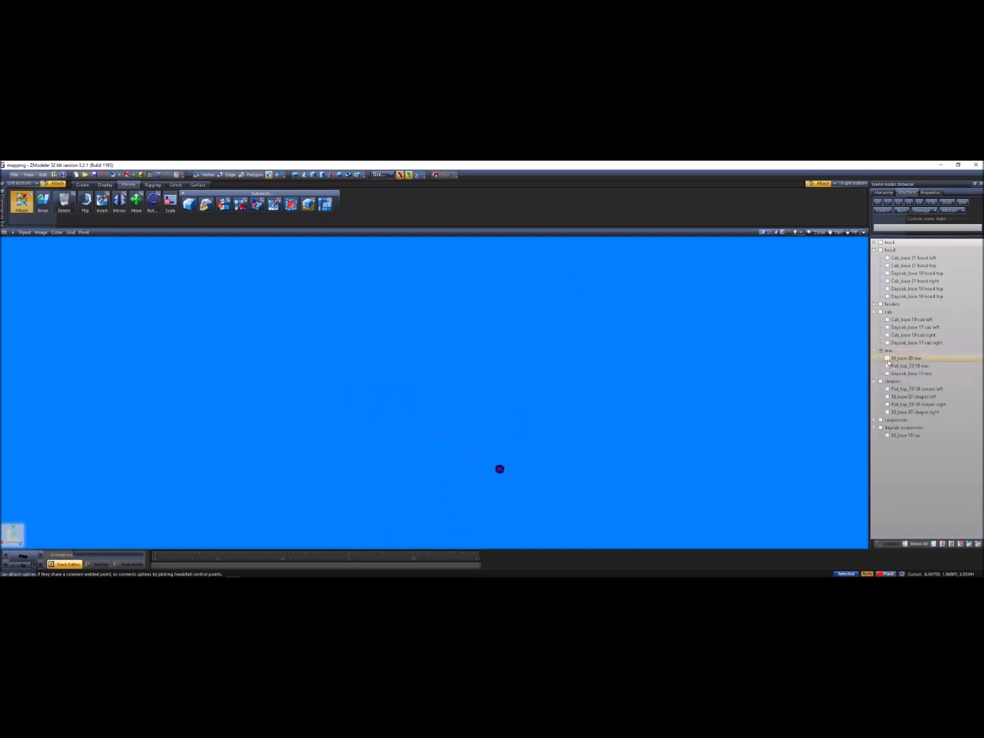
{"action": "left_click", "coordinate": [887, 359]}
{"action": "middle_click_drag", "start_coordinate": [793, 345], "coordinate": [747, 346]}
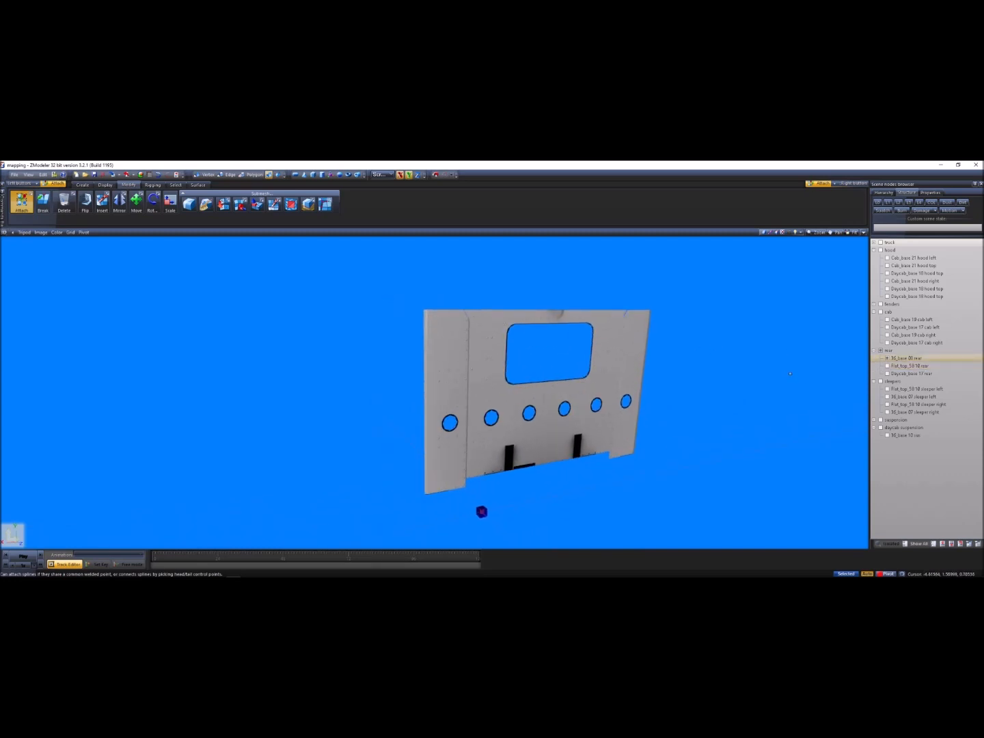
{"action": "left_click", "coordinate": [896, 366]}
{"action": "left_click", "coordinate": [874, 350]}
{"action": "middle_click_drag", "start_coordinate": [684, 291], "coordinate": [557, 293]}
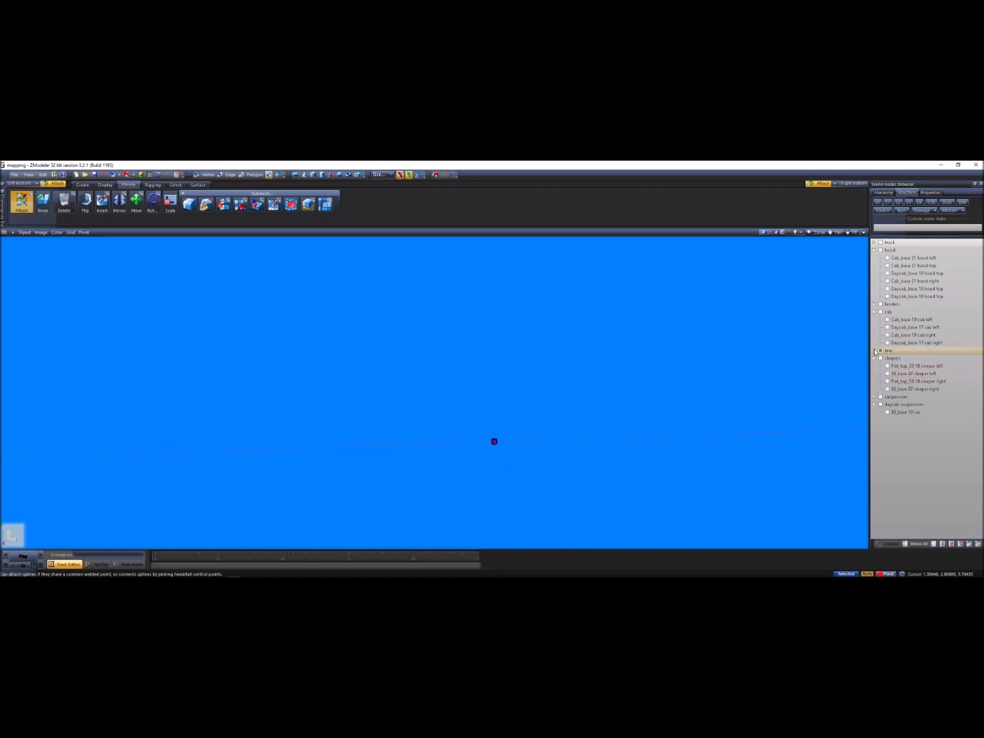
{"action": "left_click", "coordinate": [874, 358]}
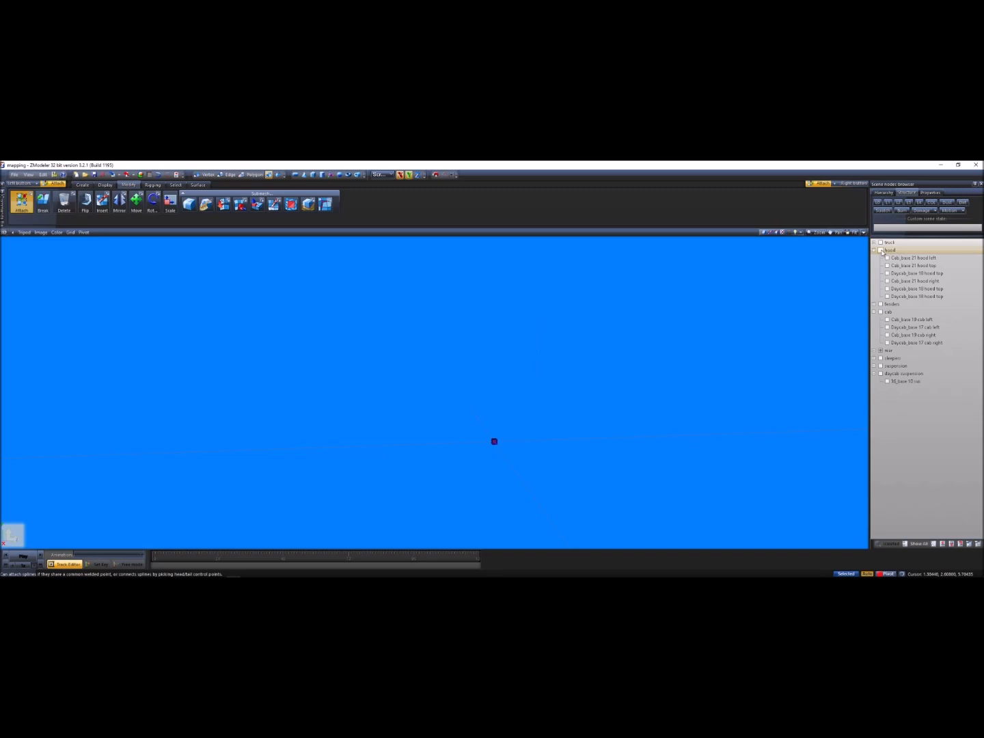
- Make all six hood objects and all four cab side objects visible together
{"action": "left_click", "coordinate": [895, 258]}
{"action": "left_click", "coordinate": [901, 296], "text": "shift"}
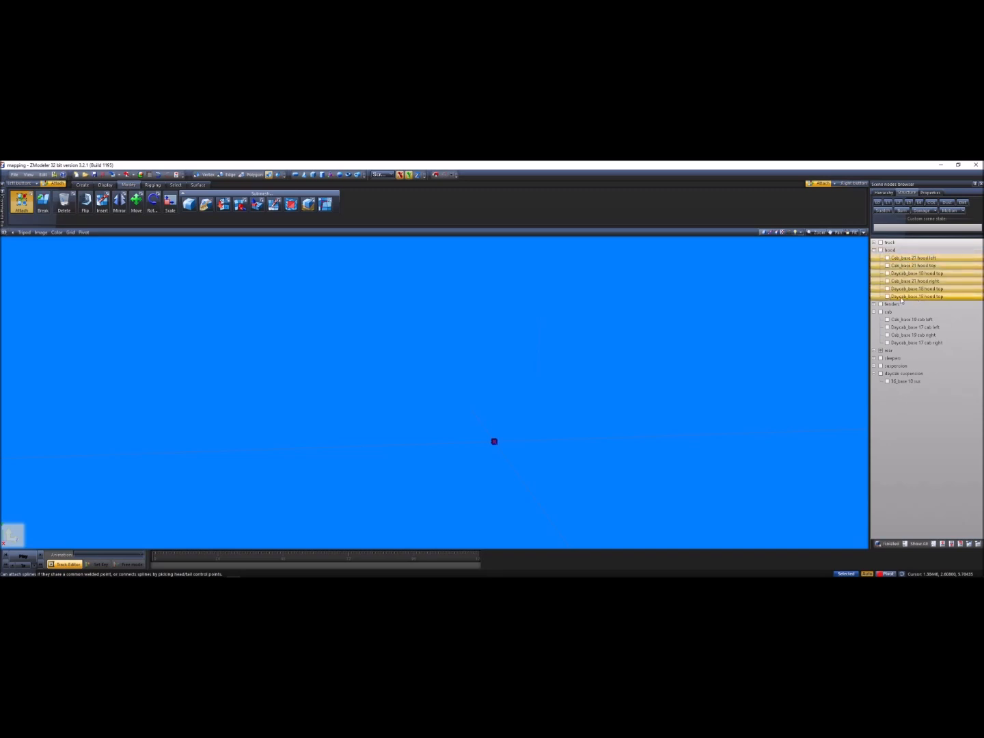
{"action": "left_click", "coordinate": [887, 296]}
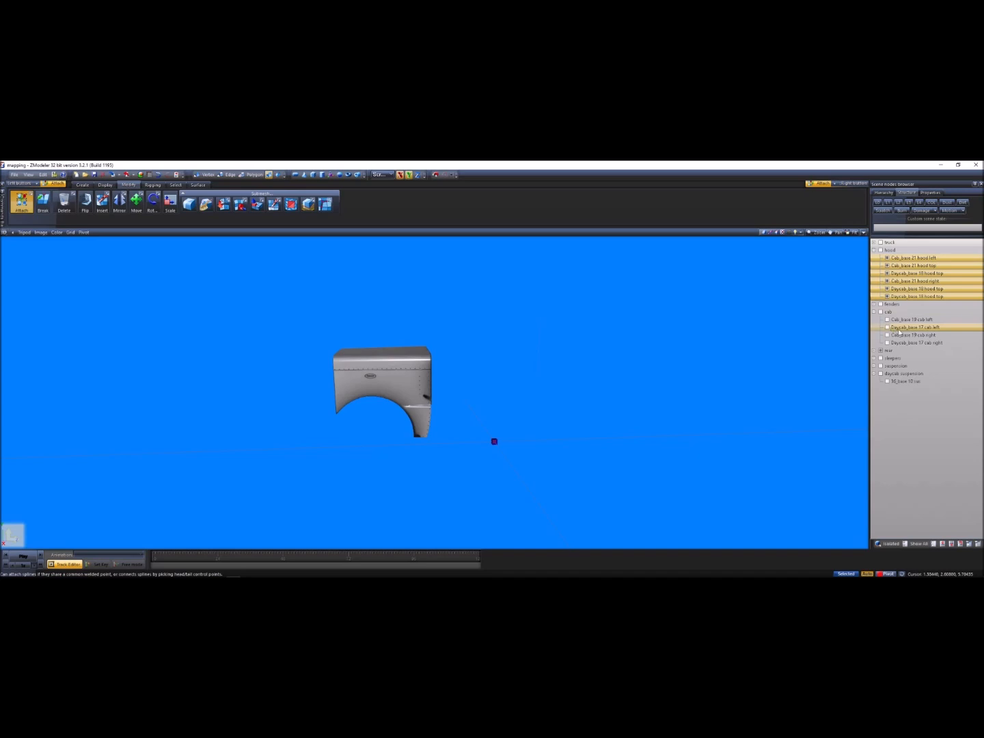
{"action": "left_click", "coordinate": [900, 319]}
{"action": "left_click", "coordinate": [901, 342], "text": "shift"}
{"action": "left_click", "coordinate": [887, 343]}
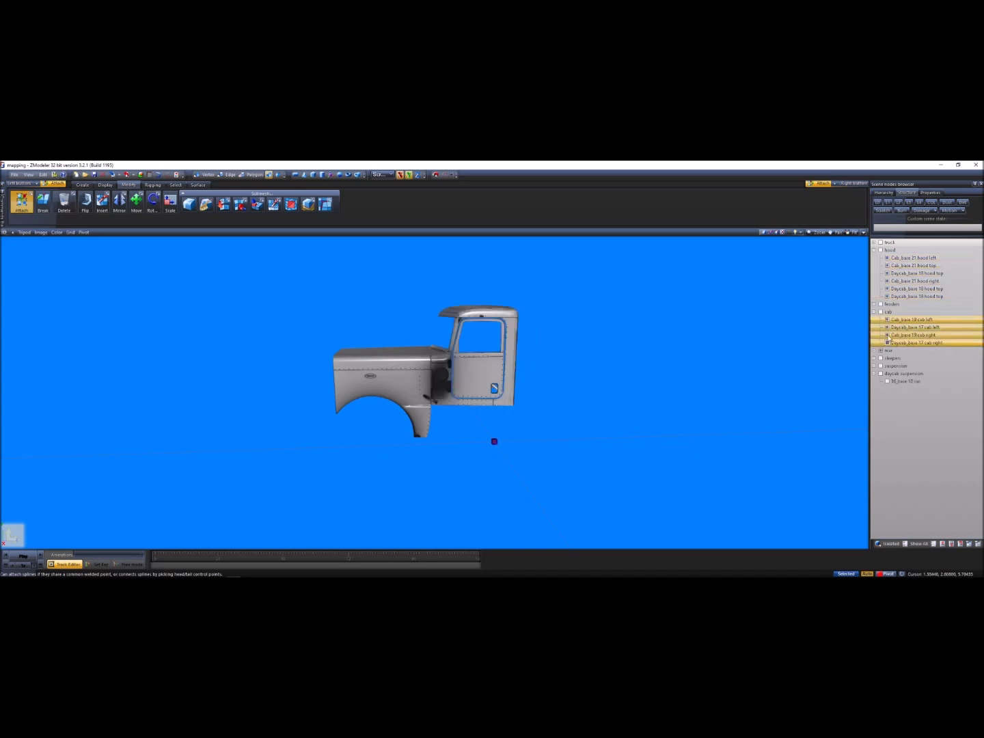
- Show both fender objects and all left and right sleeper objects alongside the hood and cab
{"action": "left_click", "coordinate": [874, 312]}
{"action": "left_click", "coordinate": [874, 304]}
{"action": "left_click", "coordinate": [880, 304]}
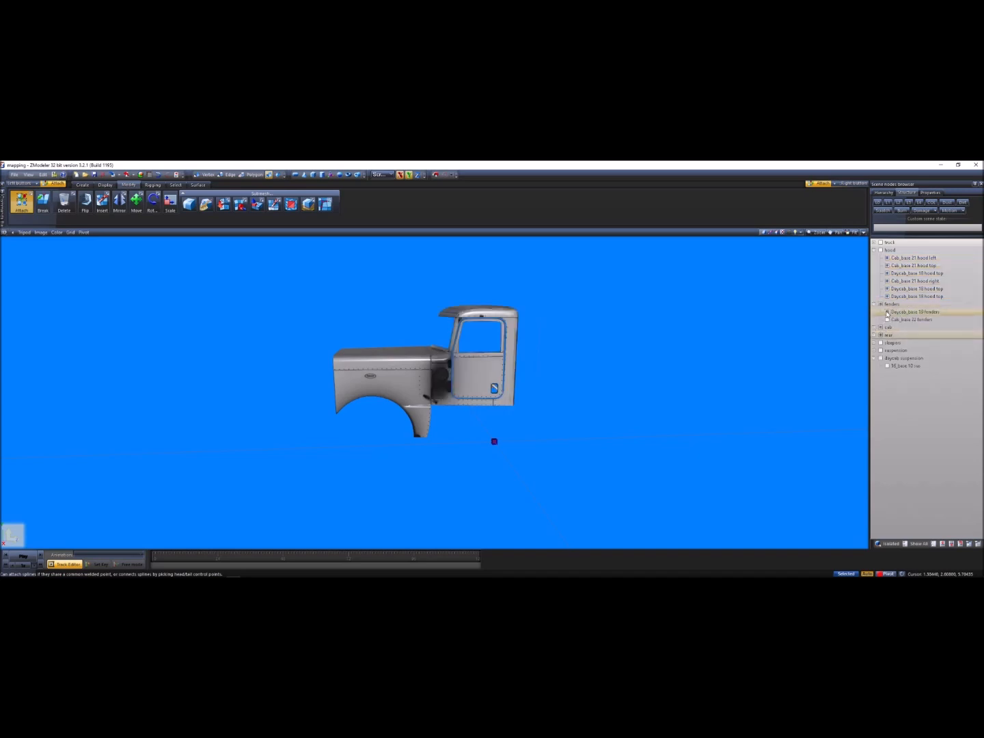
{"action": "left_click", "coordinate": [874, 341]}
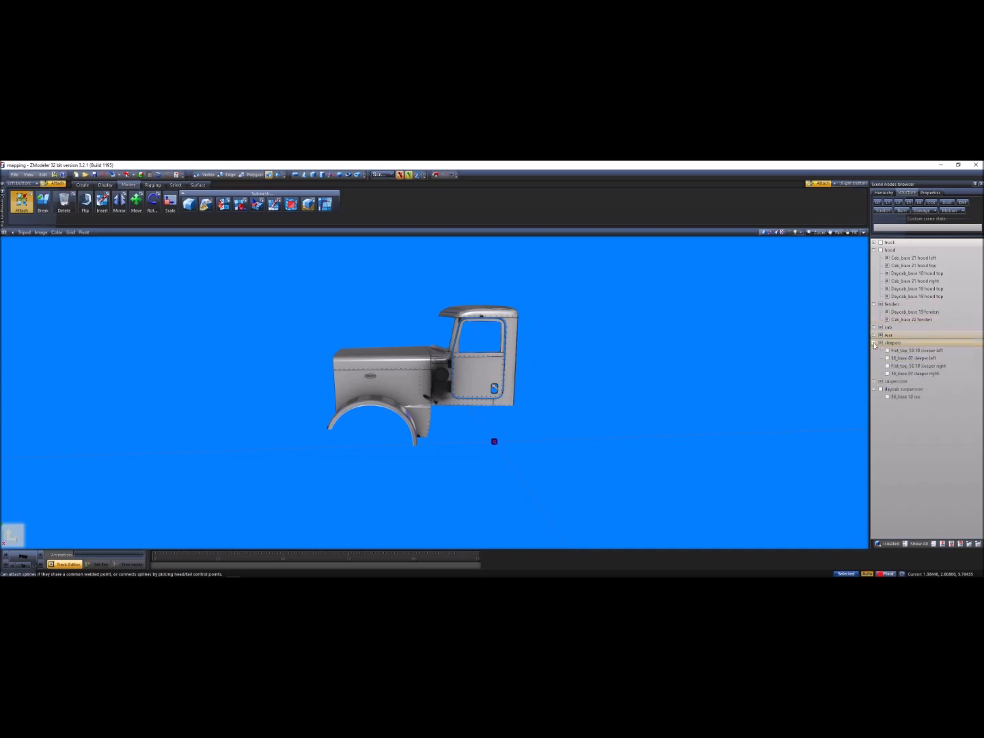
{"action": "left_click", "coordinate": [888, 351]}
{"action": "left_click", "coordinate": [887, 366]}
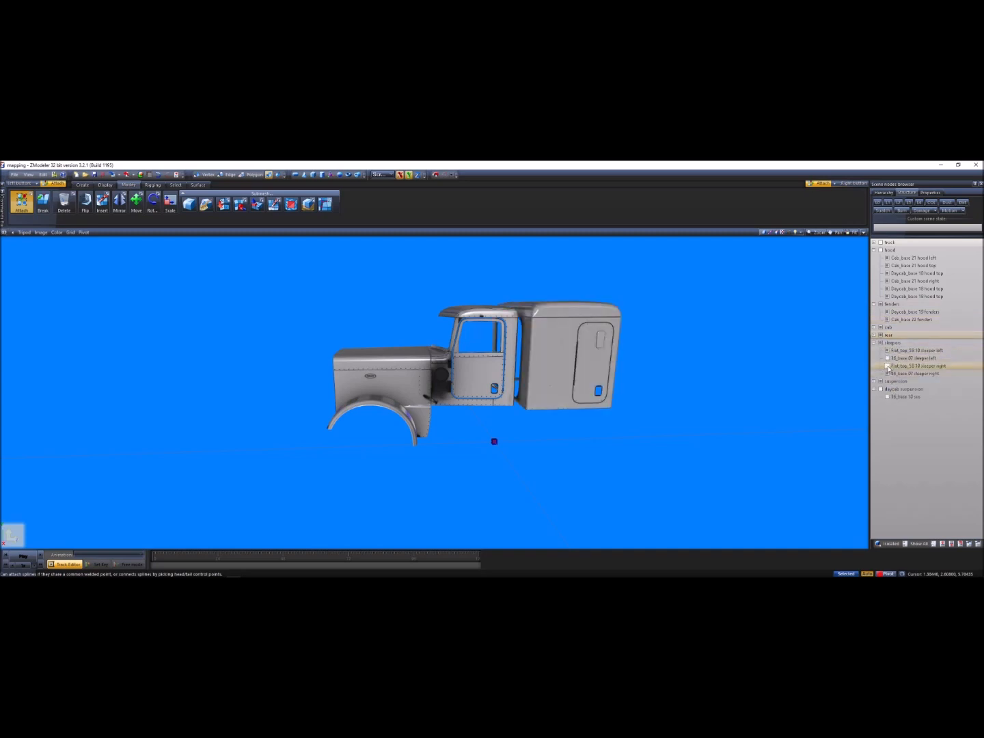
{"action": "left_click", "coordinate": [888, 366]}
{"action": "left_click", "coordinate": [888, 359]}
- Show the suspension and day cab suspension objects and review the assembled truck in 3D
{"action": "left_click", "coordinate": [874, 382]}
{"action": "left_click", "coordinate": [886, 389]}
{"action": "left_click", "coordinate": [887, 390]}
{"action": "middle_click_drag", "start_coordinate": [654, 367], "coordinate": [646, 373]}
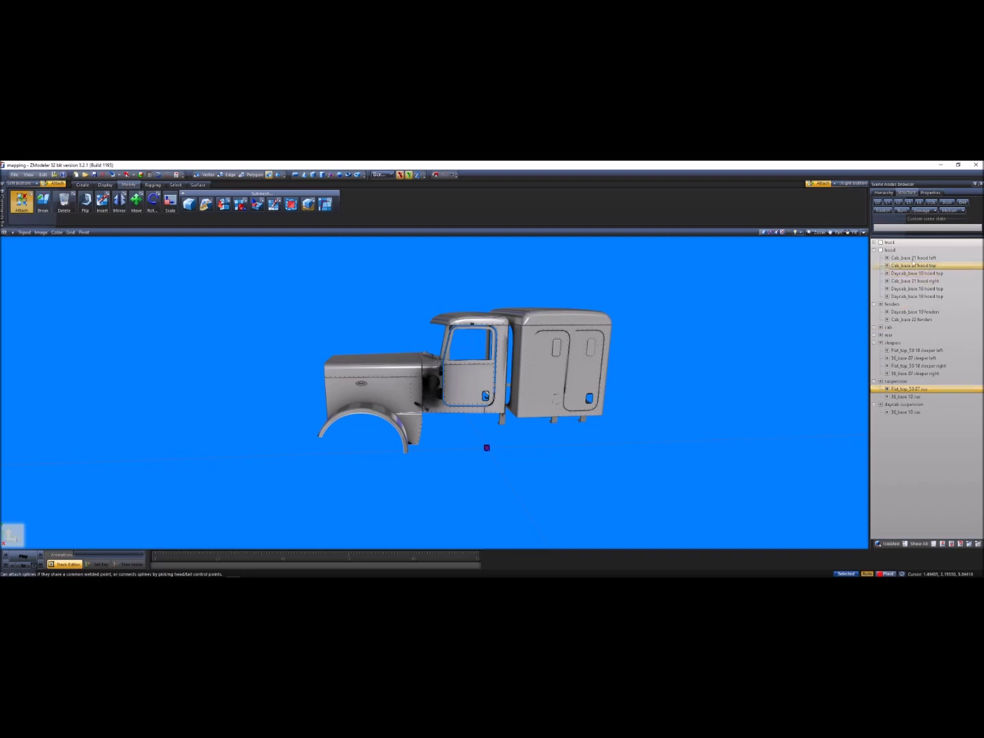
{"action": "mouse_move", "coordinate": [611, 321]}
{"action": "middle_mouse_down"}
{"action": "mouse_move", "coordinate": [629, 327]}
{"action": "mouse_move", "coordinate": [609, 341]}
{"action": "mouse_move", "coordinate": [752, 352]}
{"action": "mouse_move", "coordinate": [820, 325]}
{"action": "mouse_move", "coordinate": [594, 325]}
{"action": "middle_mouse_up"}
- Display the assembled truck in the Left view and collapse the day cab suspension group
{"action": "left_click", "coordinate": [3, 232]}
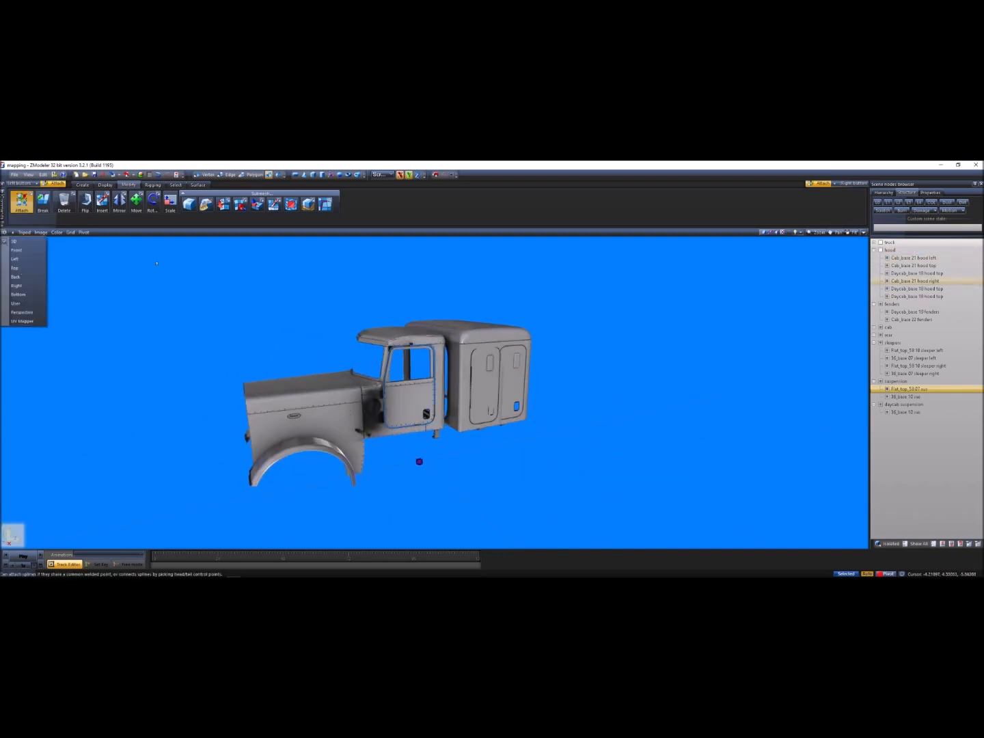
{"action": "left_click", "coordinate": [15, 259]}
{"action": "scroll", "coordinate": [404, 347], "scroll_direction": "down", "scroll_amount": 2}
{"action": "scroll", "coordinate": [404, 301], "scroll_direction": "up", "scroll_amount": 5}
{"action": "scroll", "coordinate": [441, 342], "scroll_direction": "down", "scroll_amount": 3}
{"action": "scroll", "coordinate": [471, 356], "scroll_direction": "up", "scroll_amount": 4}
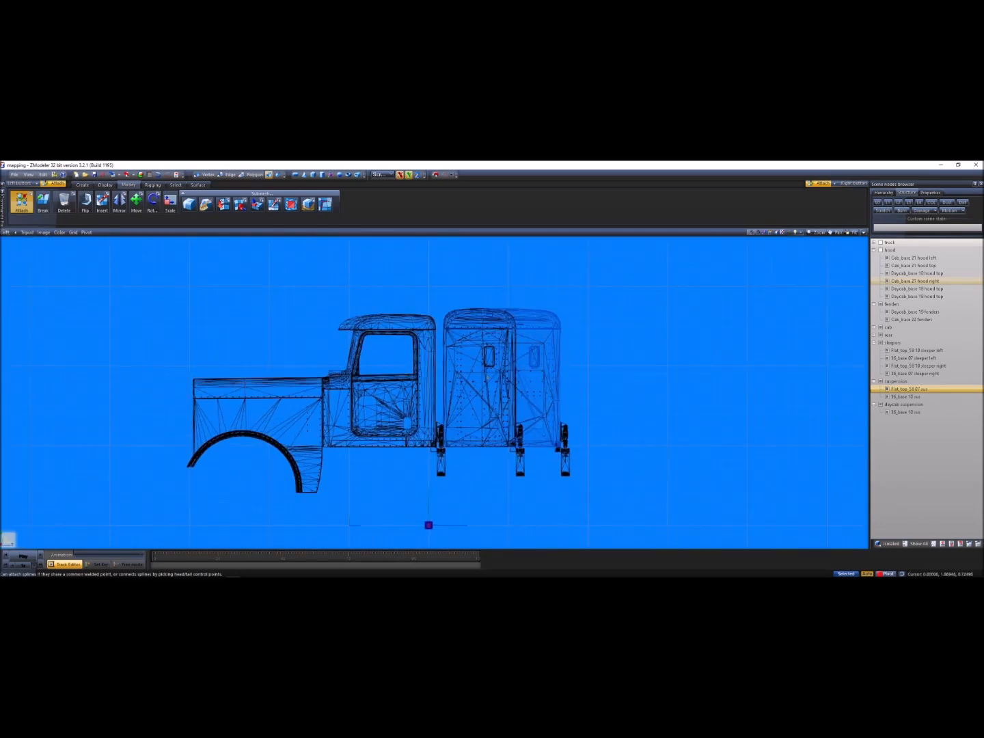
{"action": "left_click", "coordinate": [875, 405]}
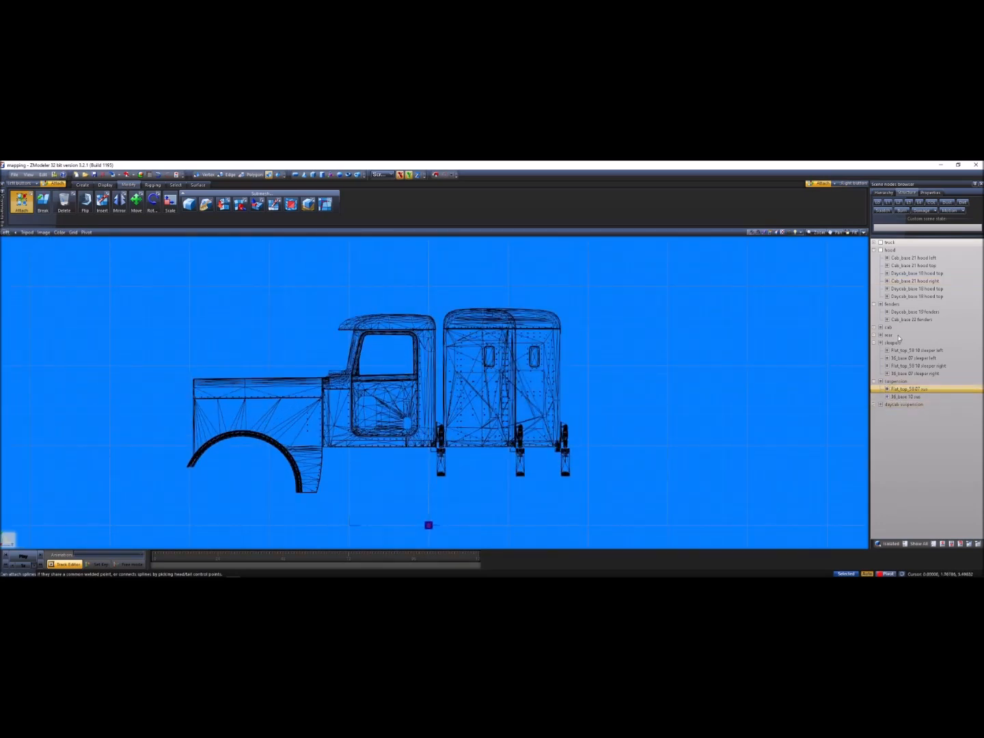
- Hide the three day cab hood objects and the day cab's left and right cab objects
{"action": "left_click", "coordinate": [888, 296]}
{"action": "left_click", "coordinate": [887, 288]}
{"action": "left_click", "coordinate": [887, 272]}
{"action": "left_click", "coordinate": [875, 305]}
{"action": "left_click", "coordinate": [876, 312]}
{"action": "left_click", "coordinate": [888, 326]}
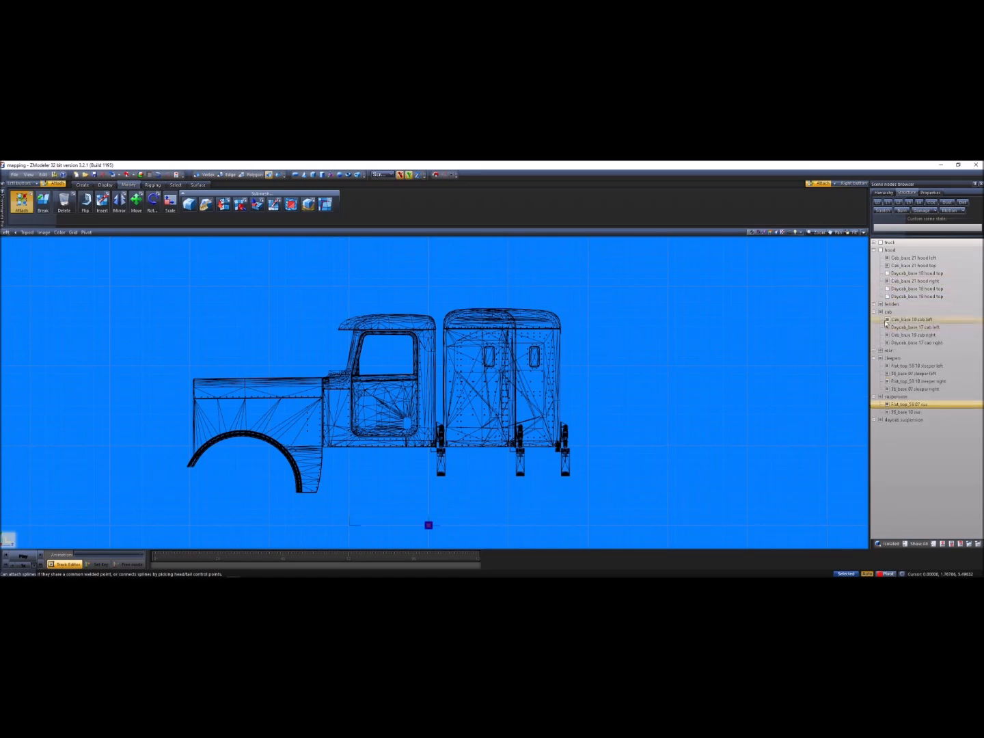
{"action": "left_click", "coordinate": [887, 342]}
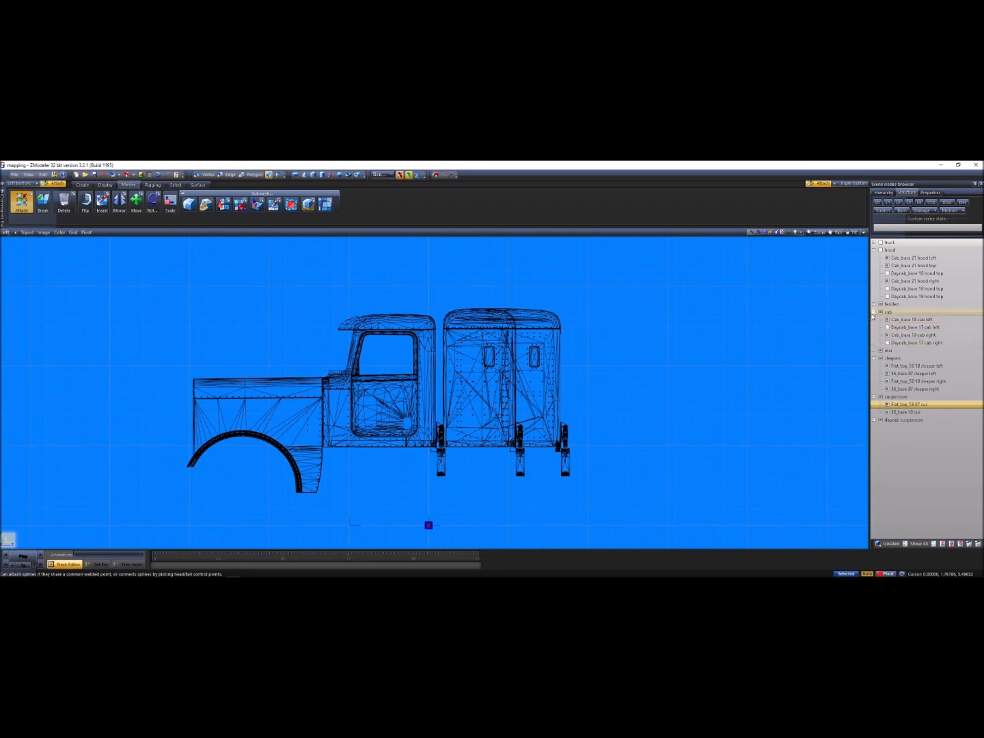
- Hide the flat top and day cab rears, the flat top sleeper sides, the flat top suspension and the day cab suspension
{"action": "left_click", "coordinate": [875, 311]}
{"action": "left_click", "coordinate": [874, 320]}
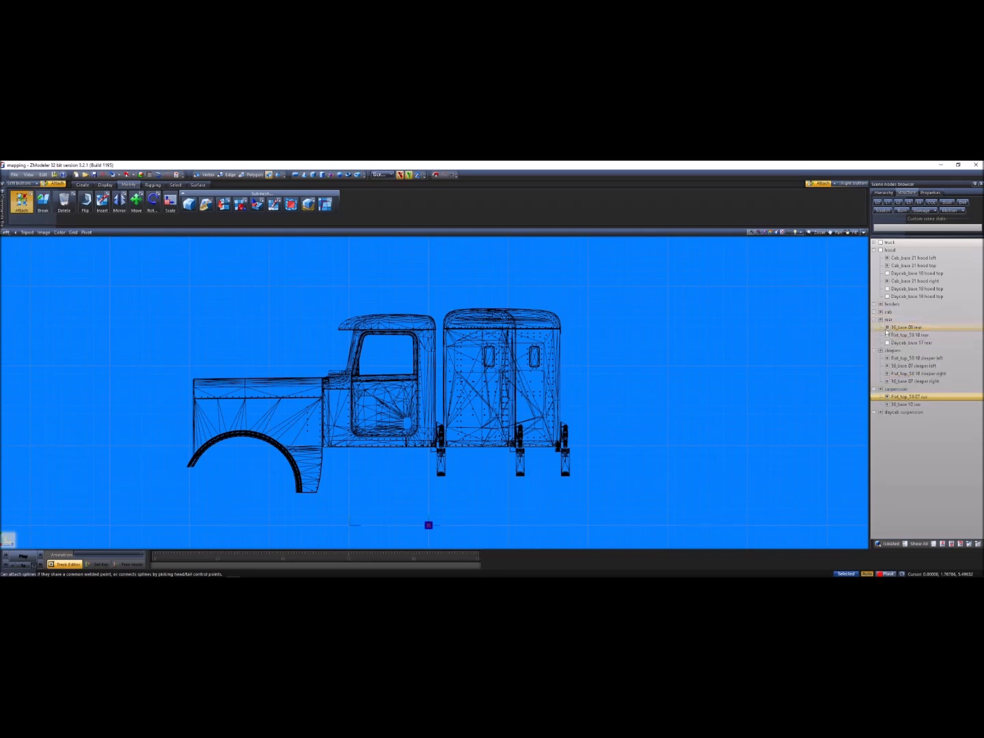
{"action": "left_click", "coordinate": [875, 318]}
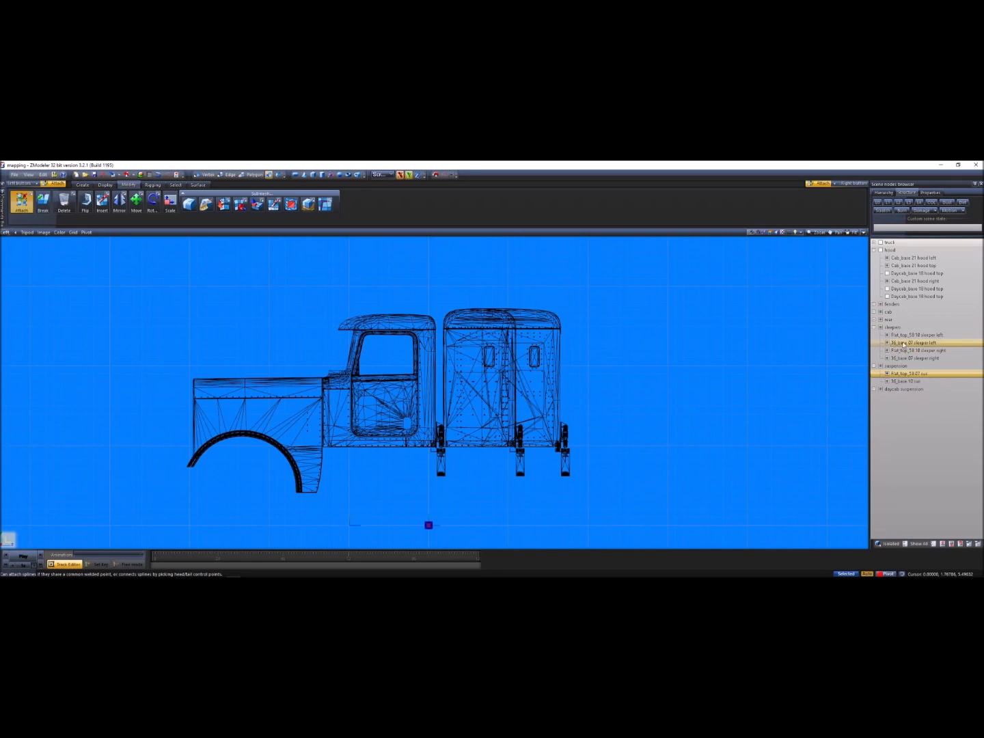
{"action": "left_click", "coordinate": [888, 350]}
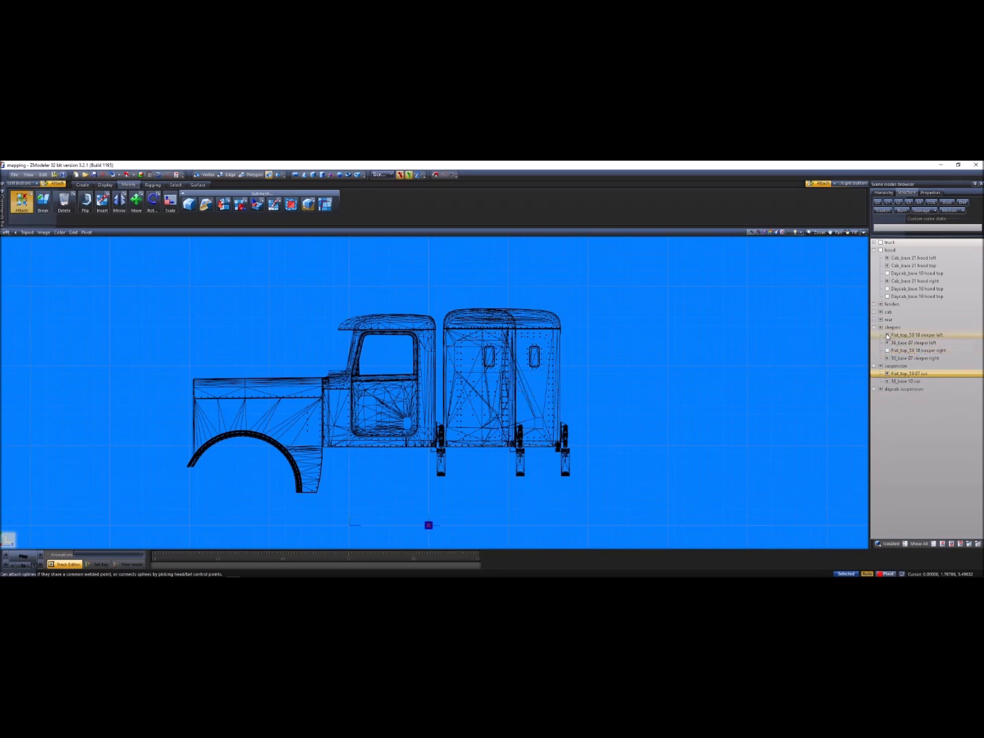
{"action": "left_click", "coordinate": [888, 335]}
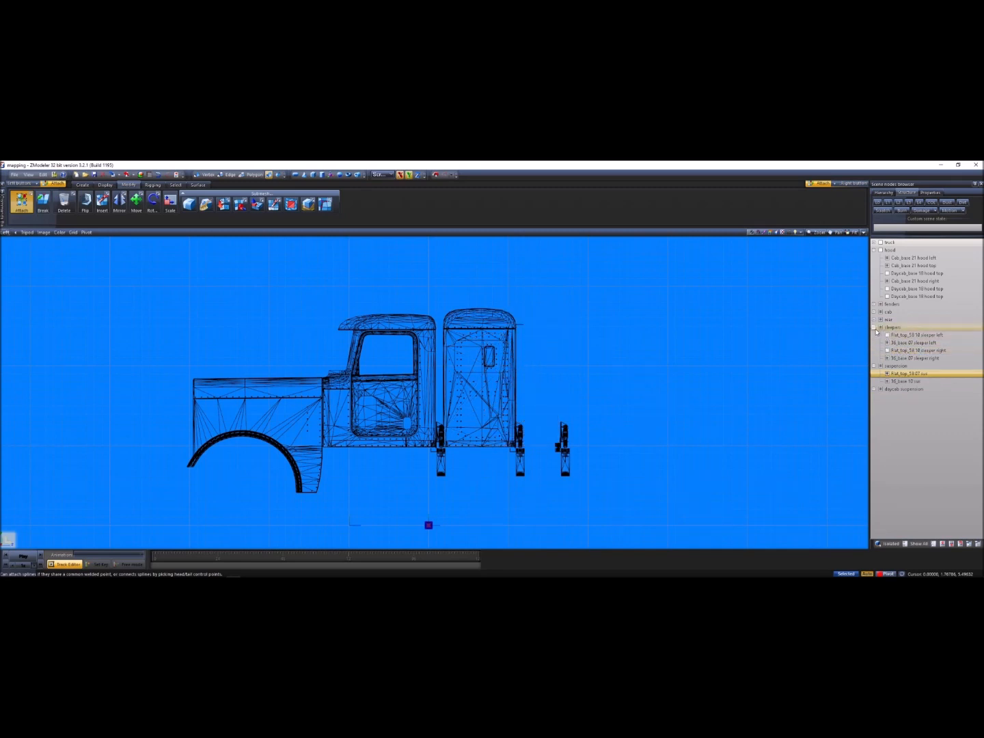
{"action": "left_click", "coordinate": [874, 327]}
{"action": "left_click", "coordinate": [888, 343]}
{"action": "left_click", "coordinate": [882, 359]}
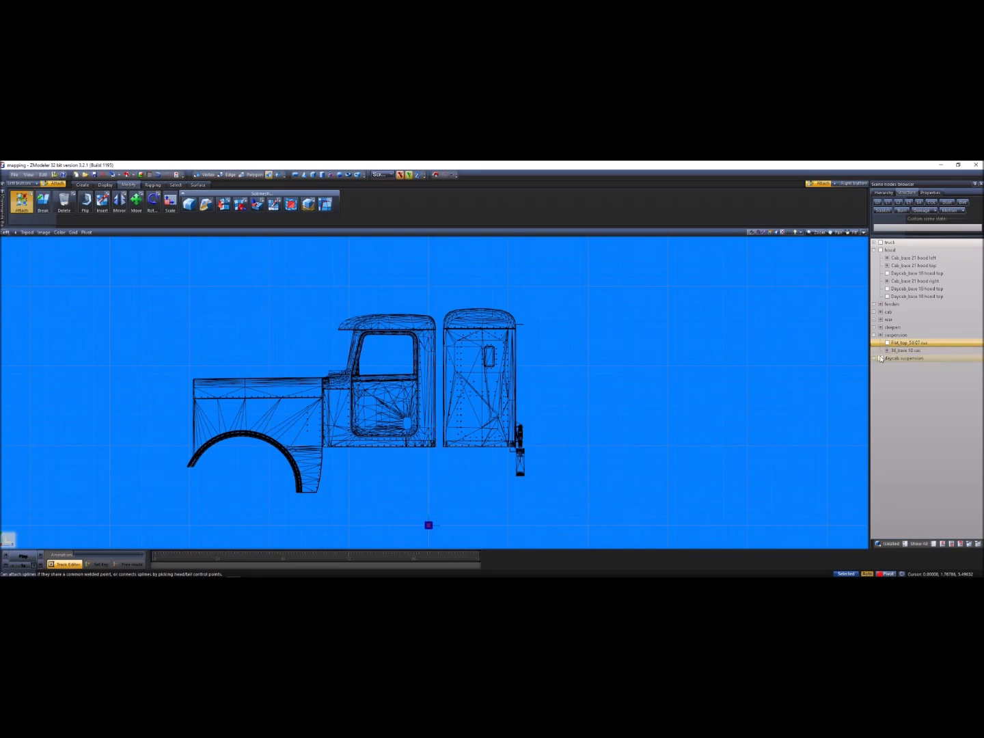
- Select all truck parts that remain visible in the Left view
{"action": "scroll", "coordinate": [555, 395], "scroll_direction": "down", "scroll_amount": 3}
{"action": "scroll", "coordinate": [524, 349], "scroll_direction": "up", "scroll_amount": 3}
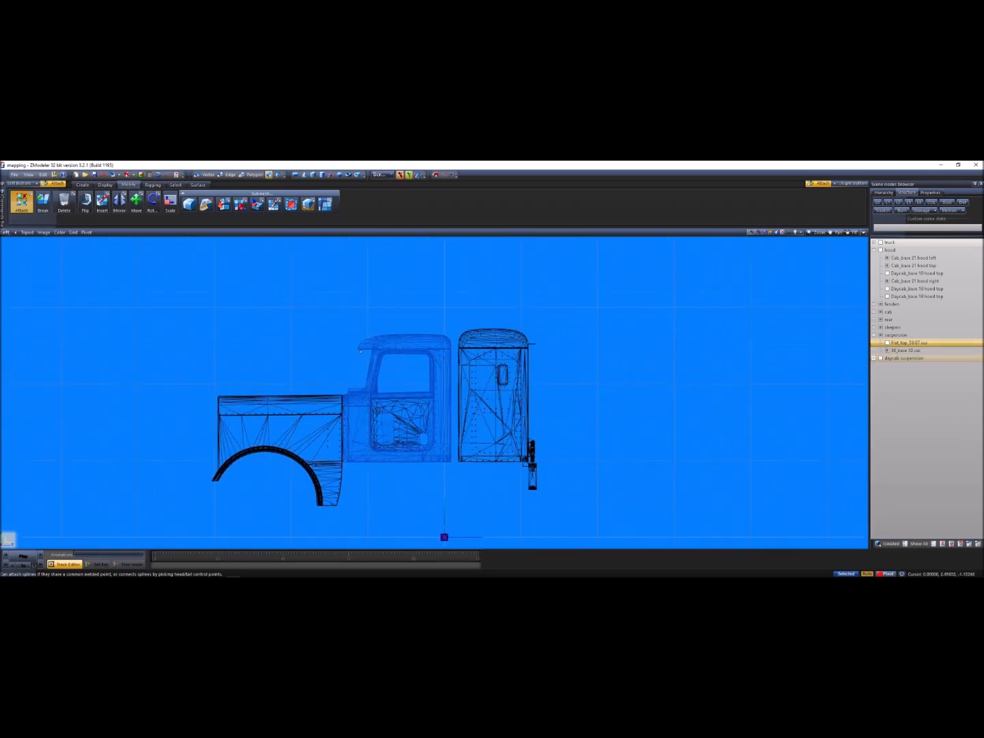
{"action": "scroll", "coordinate": [519, 431], "scroll_direction": "down", "scroll_amount": 3}
{"action": "left_click_drag", "start_coordinate": [323, 324], "coordinate": [322, 324]}
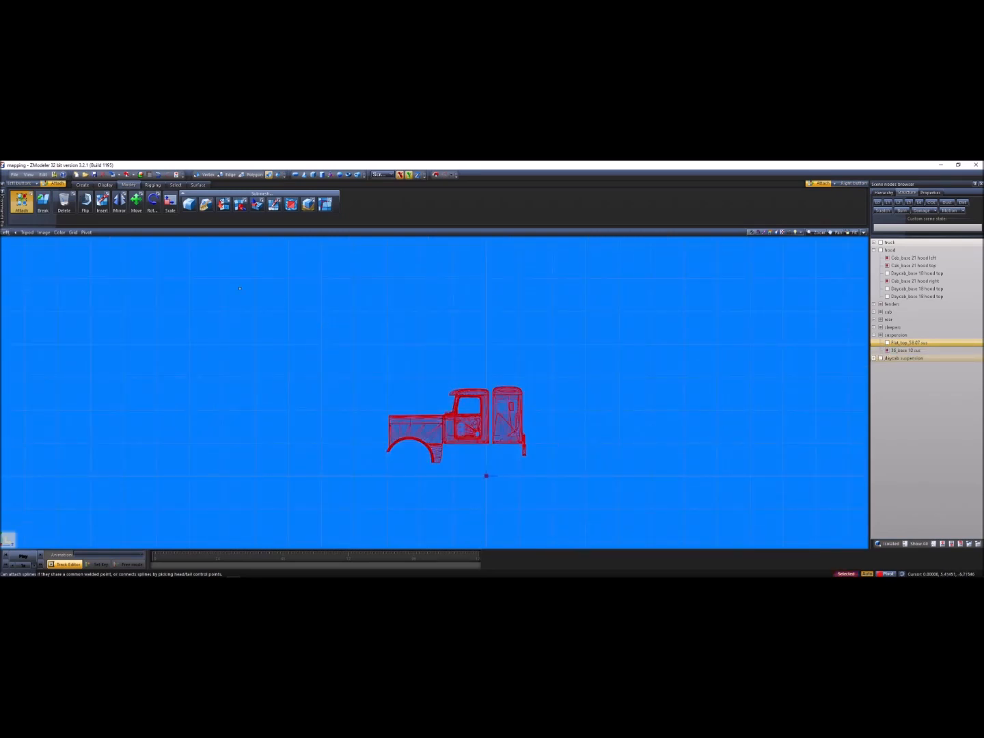
- Generate new UV mapping from viewport XY for the selected truck parts, forcing the mapping onto the glass_1 material
{"action": "left_click", "coordinate": [202, 185]}
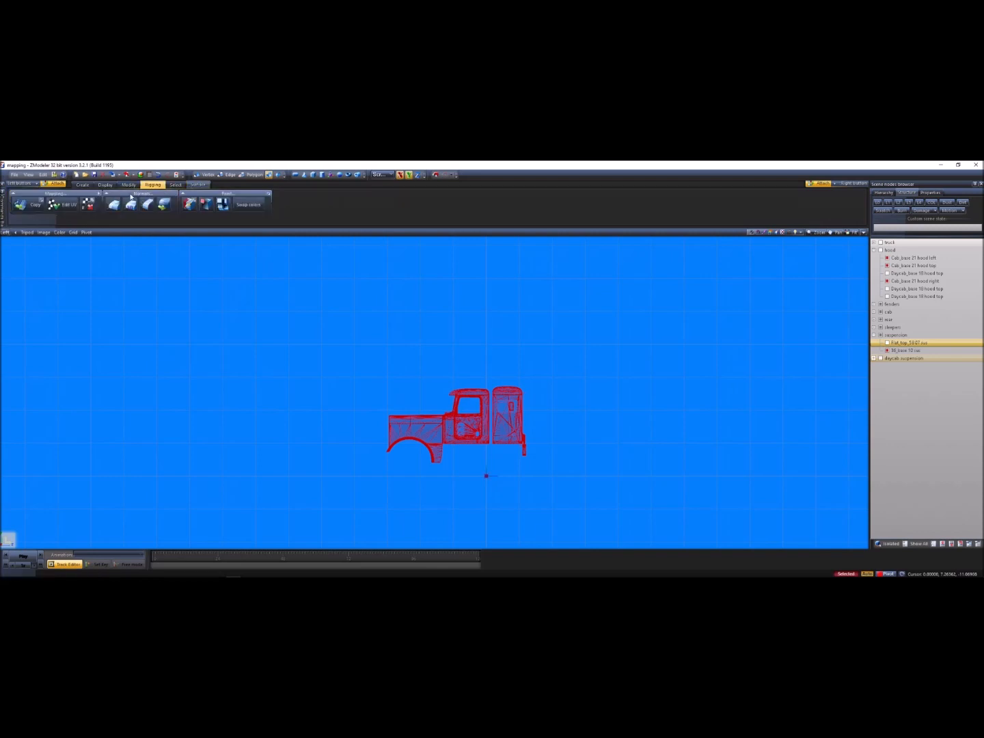
{"action": "left_click", "coordinate": [58, 208]}
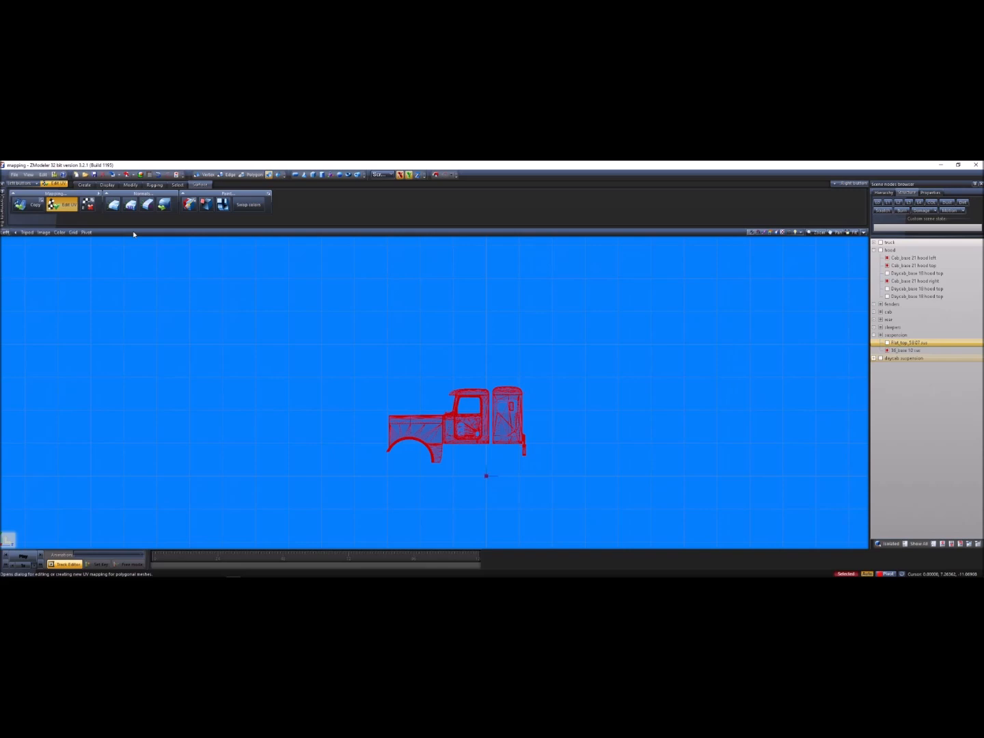
{"action": "scroll", "coordinate": [470, 484], "scroll_direction": "up", "scroll_amount": 7}
{"action": "scroll", "coordinate": [435, 388], "scroll_direction": "down", "scroll_amount": 6}
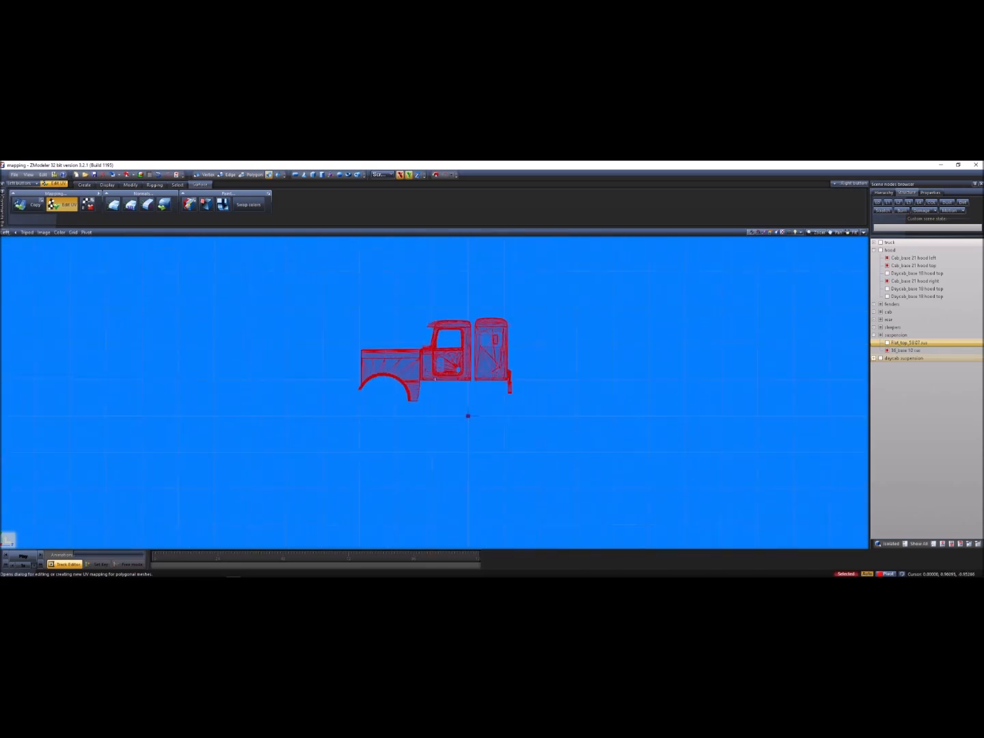
{"action": "scroll", "coordinate": [436, 385], "scroll_direction": "up", "scroll_amount": 3}
{"action": "left_click", "coordinate": [415, 366]}
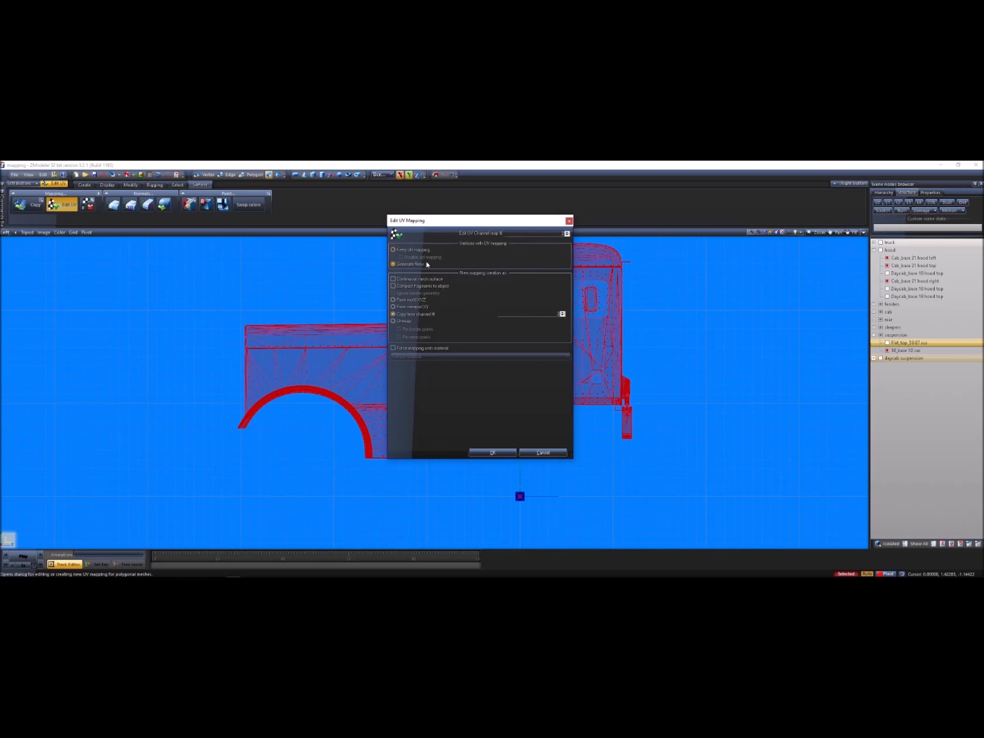
{"action": "left_click", "coordinate": [566, 236]}
{"action": "left_click", "coordinate": [394, 347]}
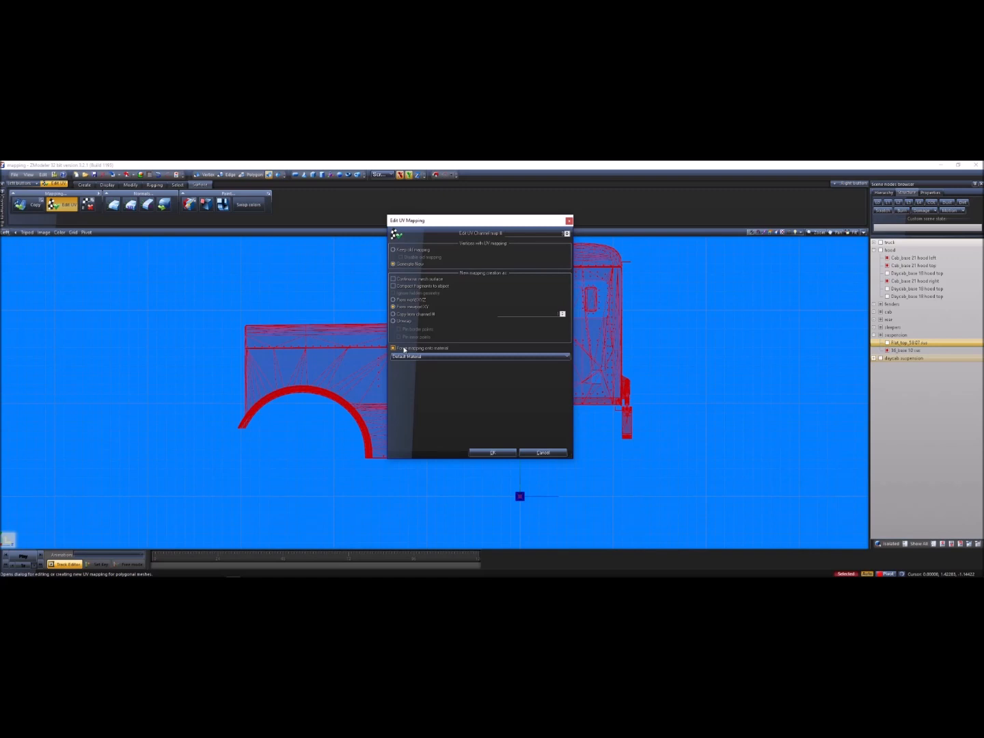
{"action": "left_click", "coordinate": [420, 356]}
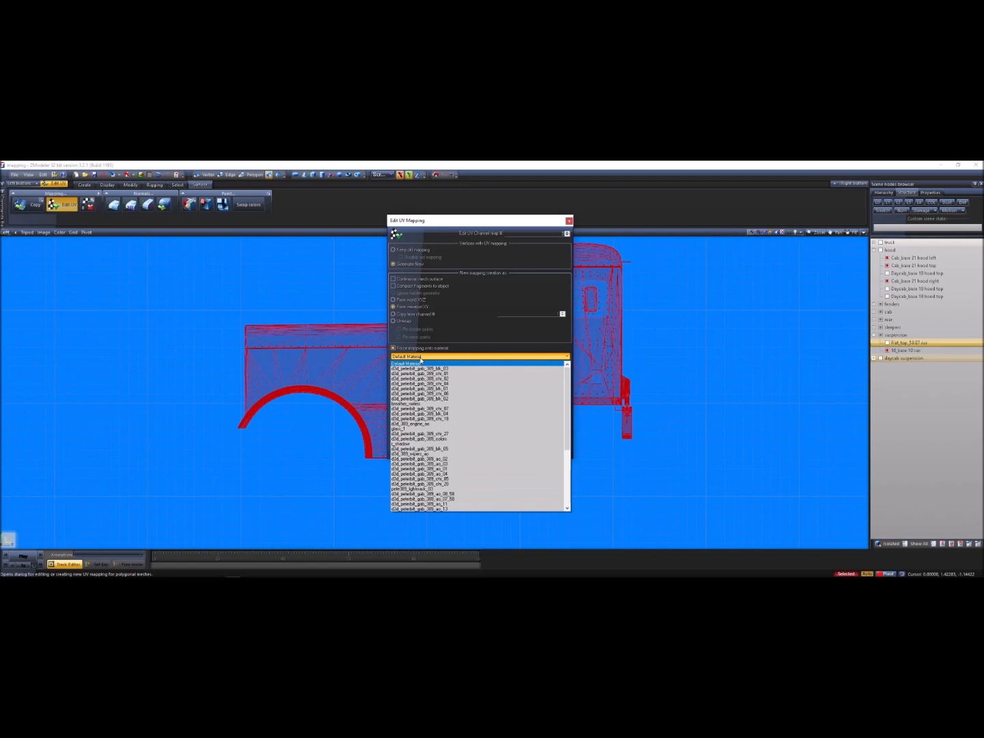
{"action": "scroll", "coordinate": [468, 456], "scroll_direction": "down", "scroll_amount": 7}
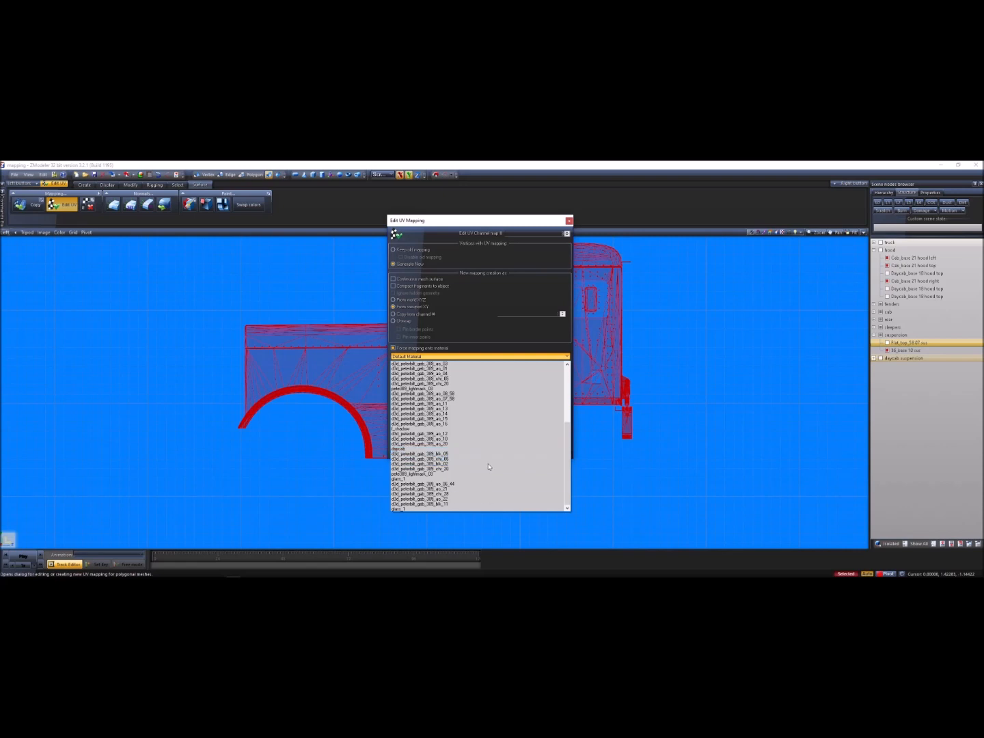
{"action": "left_click", "coordinate": [428, 479]}
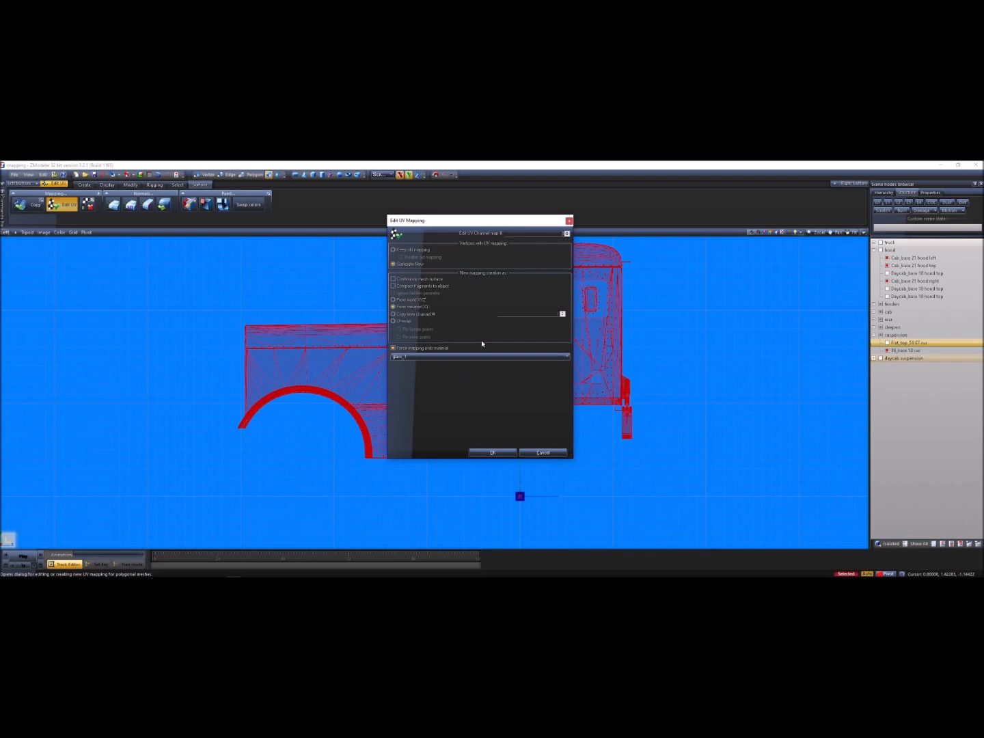
{"action": "left_click", "coordinate": [489, 452]}
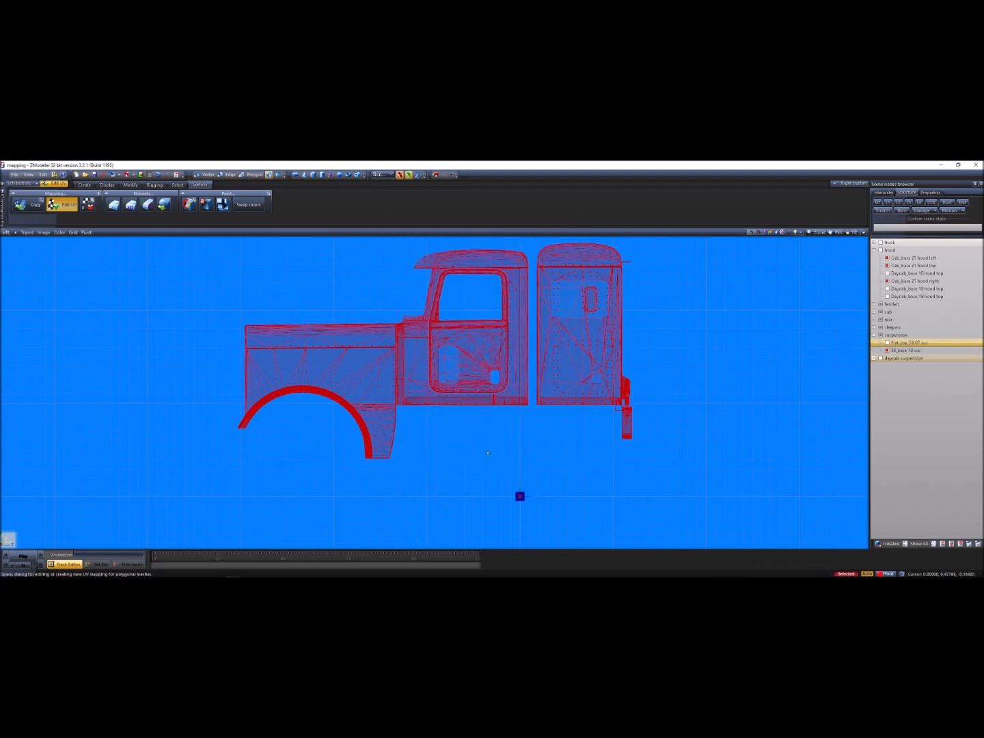
- Switch the viewport to the UV Mapper and display the glass_1 material's mapping
{"action": "left_click", "coordinate": [5, 232]}
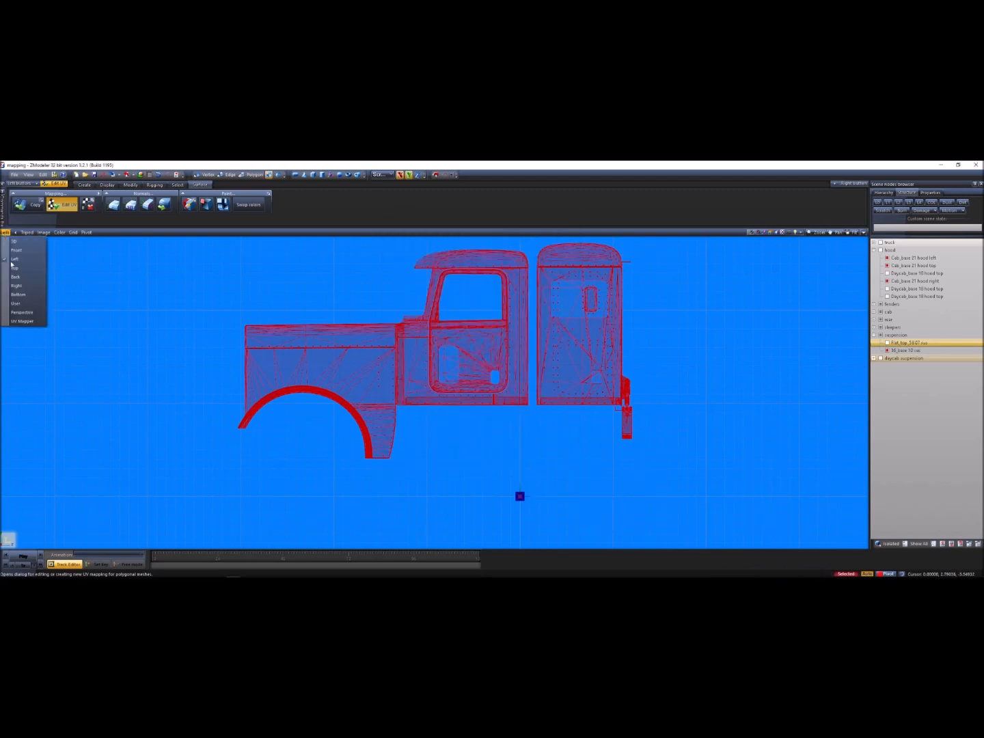
{"action": "left_click", "coordinate": [21, 314]}
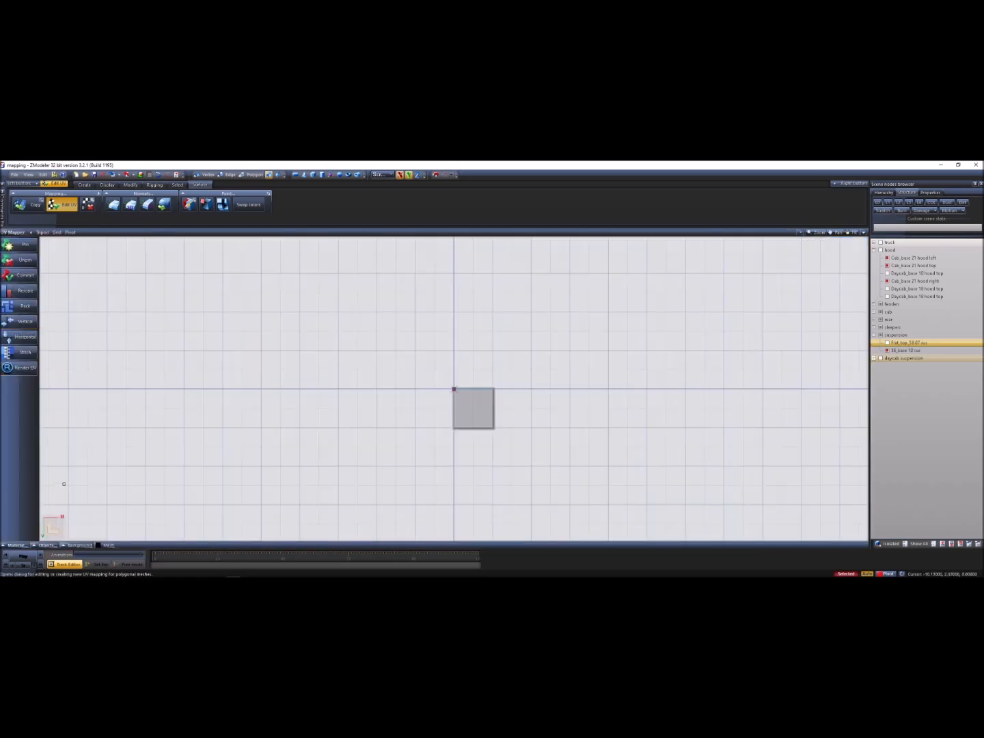
{"action": "left_click", "coordinate": [22, 546]}
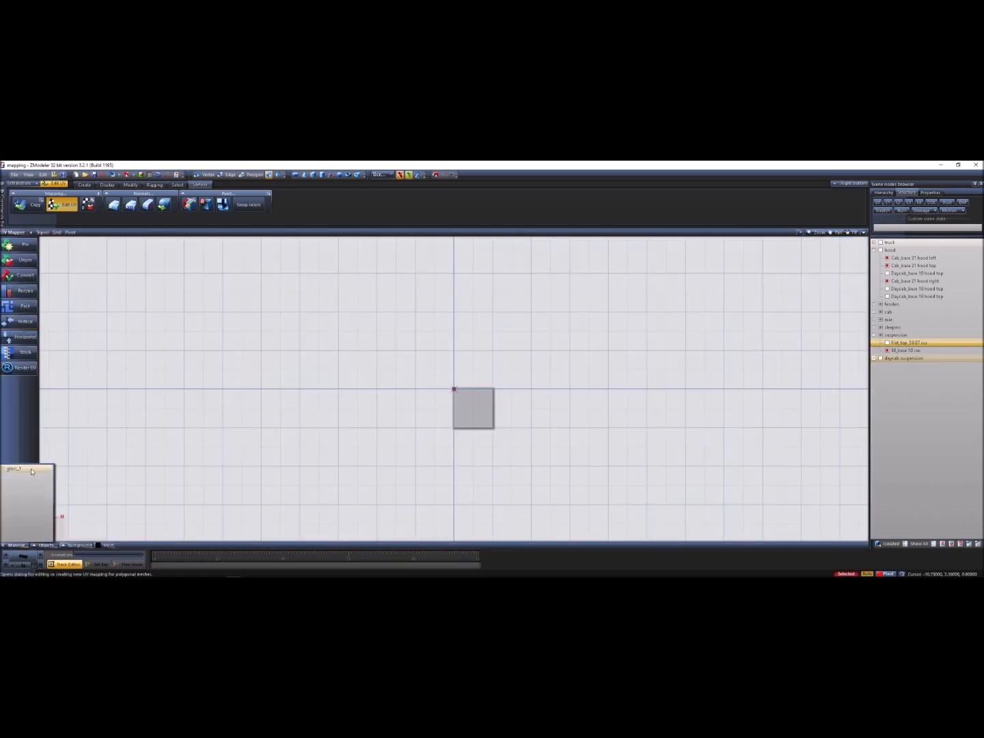
{"action": "scroll", "coordinate": [471, 398], "scroll_direction": "up", "scroll_amount": 3}
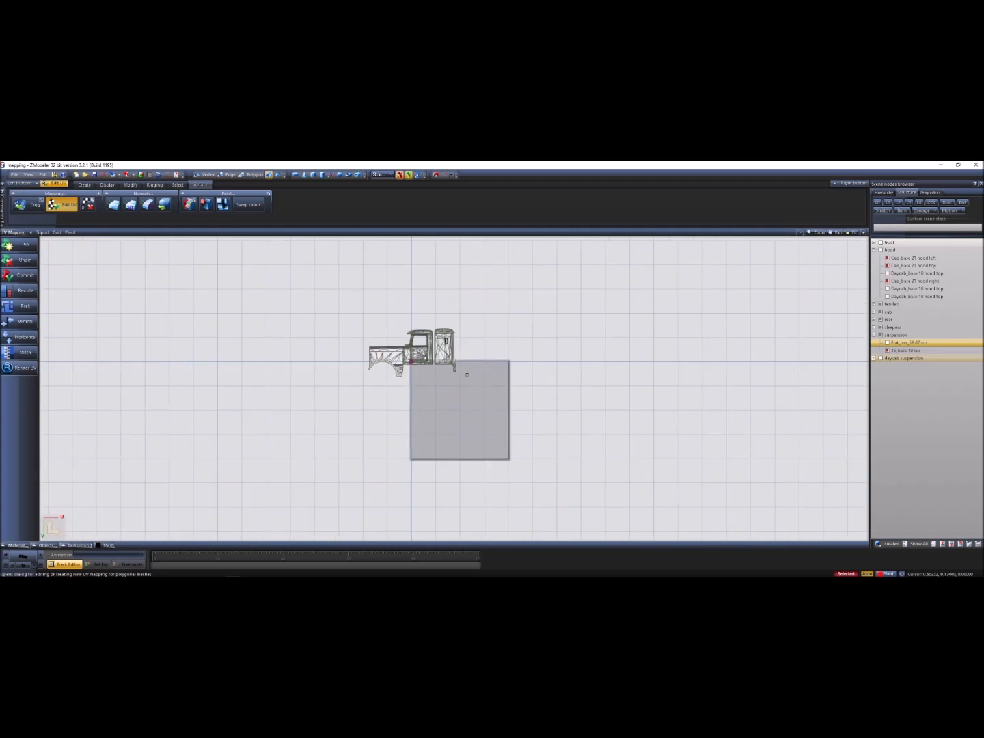
- Select the whole truck UV layout and move it inside the texture square, along its lower edge
{"action": "scroll", "coordinate": [458, 350], "scroll_direction": "up", "scroll_amount": 2}
{"action": "left_click_drag", "start_coordinate": [523, 463], "coordinate": [239, 283]}
{"action": "left_click", "coordinate": [126, 184]}
{"action": "left_click", "coordinate": [136, 203]}
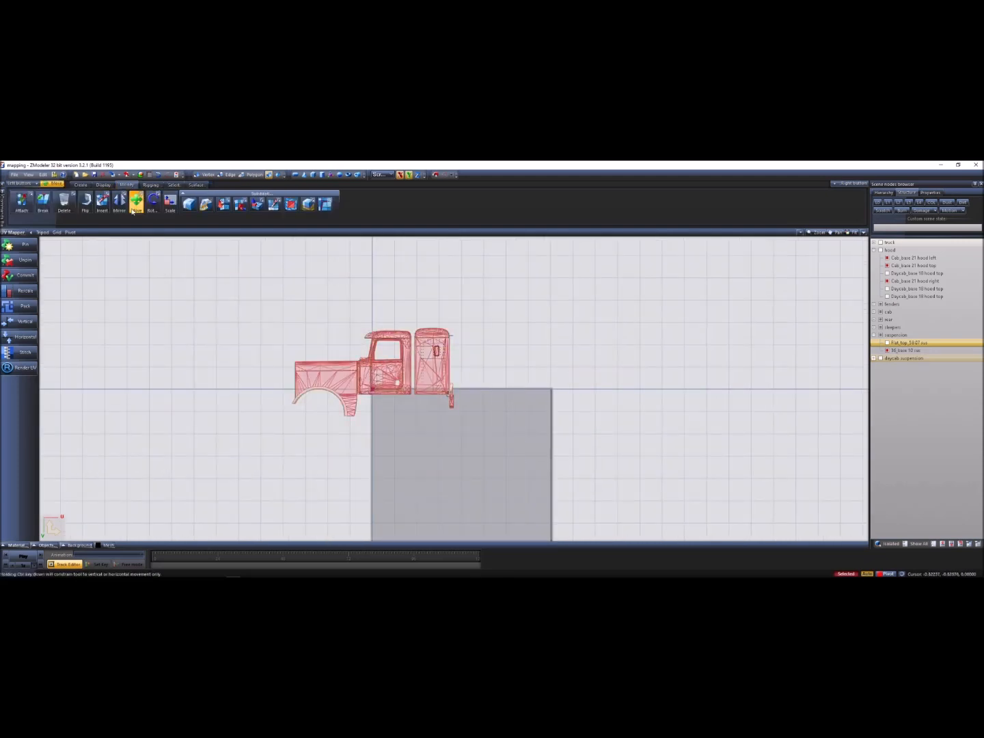
{"action": "scroll", "coordinate": [356, 356], "scroll_direction": "down", "scroll_amount": 3}
{"action": "scroll", "coordinate": [395, 415], "scroll_direction": "up", "scroll_amount": 1}
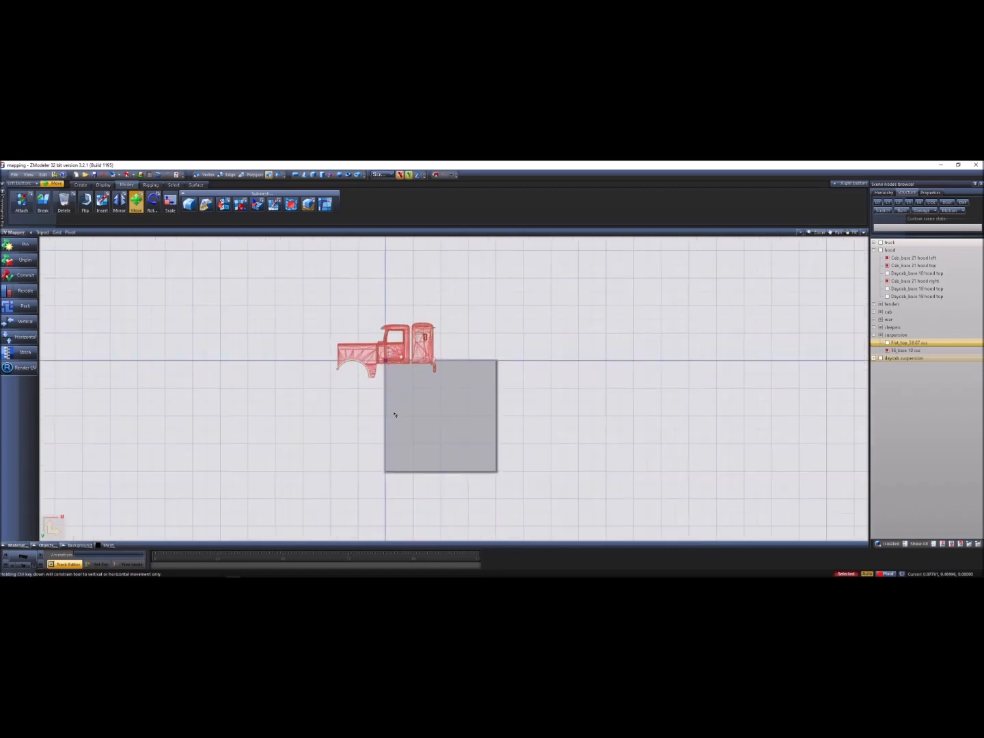
{"action": "scroll", "coordinate": [396, 417], "scroll_direction": "up", "scroll_amount": 1}
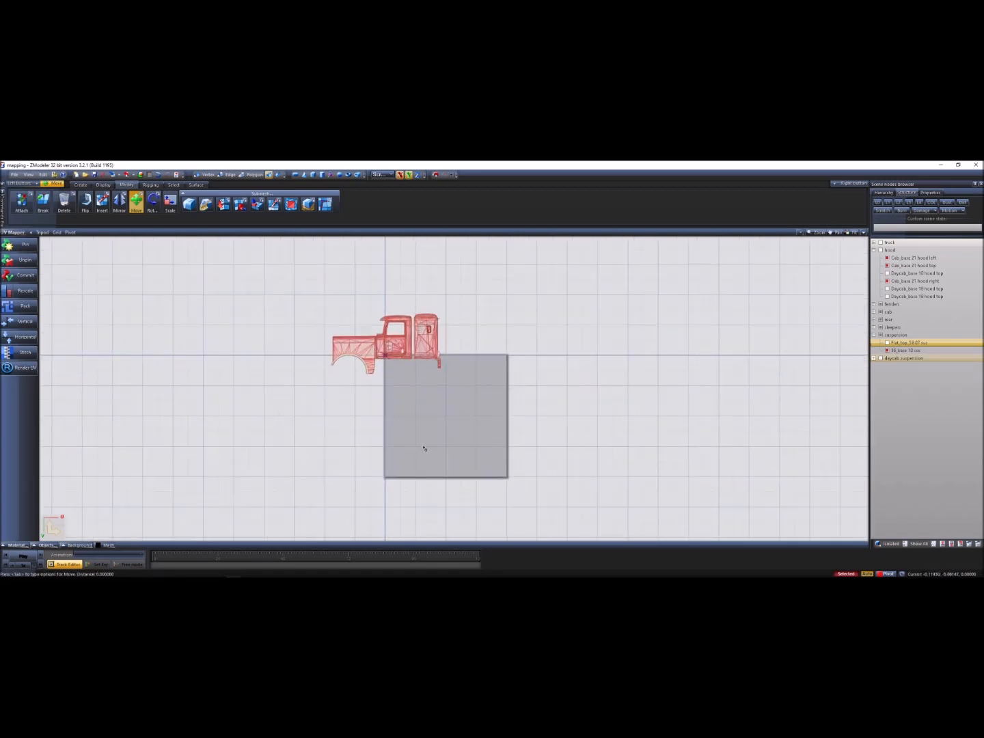
{"action": "left_click_drag", "start_coordinate": [424, 448], "coordinate": [433, 446]}
- Scale the truck's UV layout down proportionally to about half the width of the texture square
{"action": "left_click", "coordinate": [171, 201]}
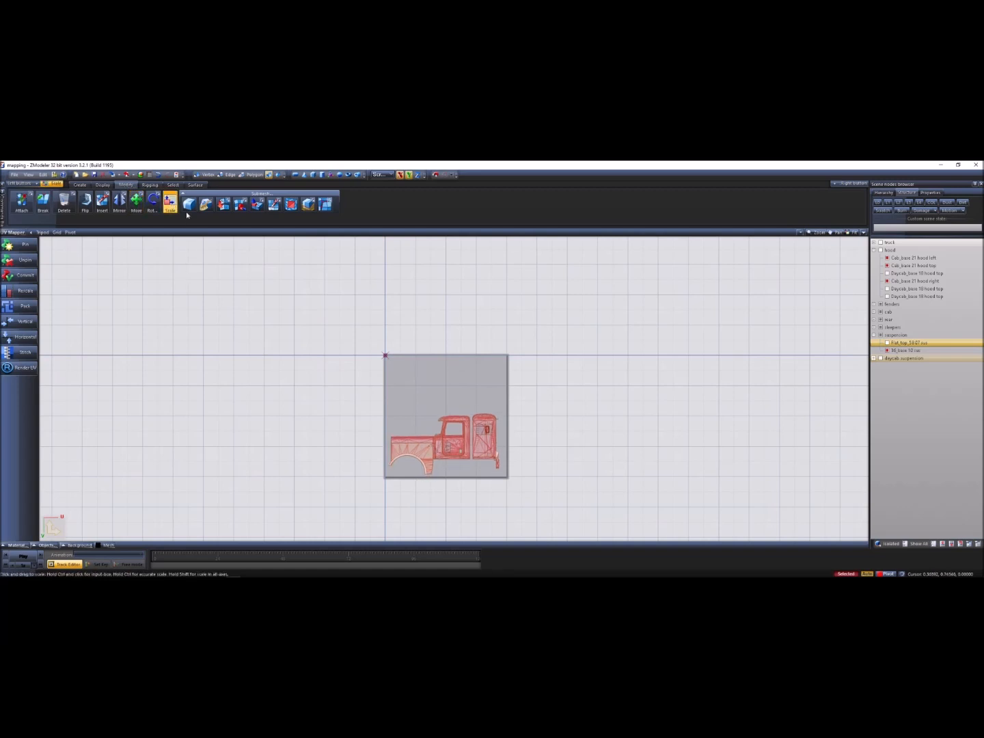
{"action": "left_click", "coordinate": [432, 445], "text": "ctrl"}
{"action": "left_click_drag", "start_coordinate": [445, 449], "coordinate": [425, 447]}
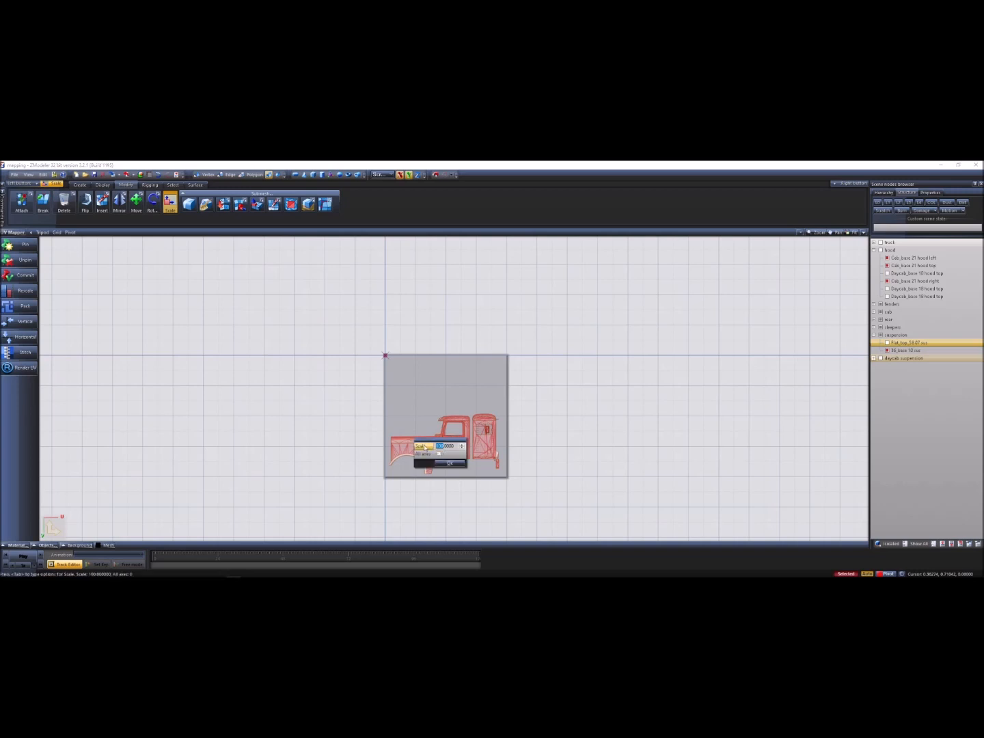
{"action": "type", "text": "5"}
{"action": "type", "text": "00"}
{"action": "key", "text": "Return"}
{"action": "scroll", "coordinate": [465, 485], "scroll_direction": "up", "scroll_amount": 2}
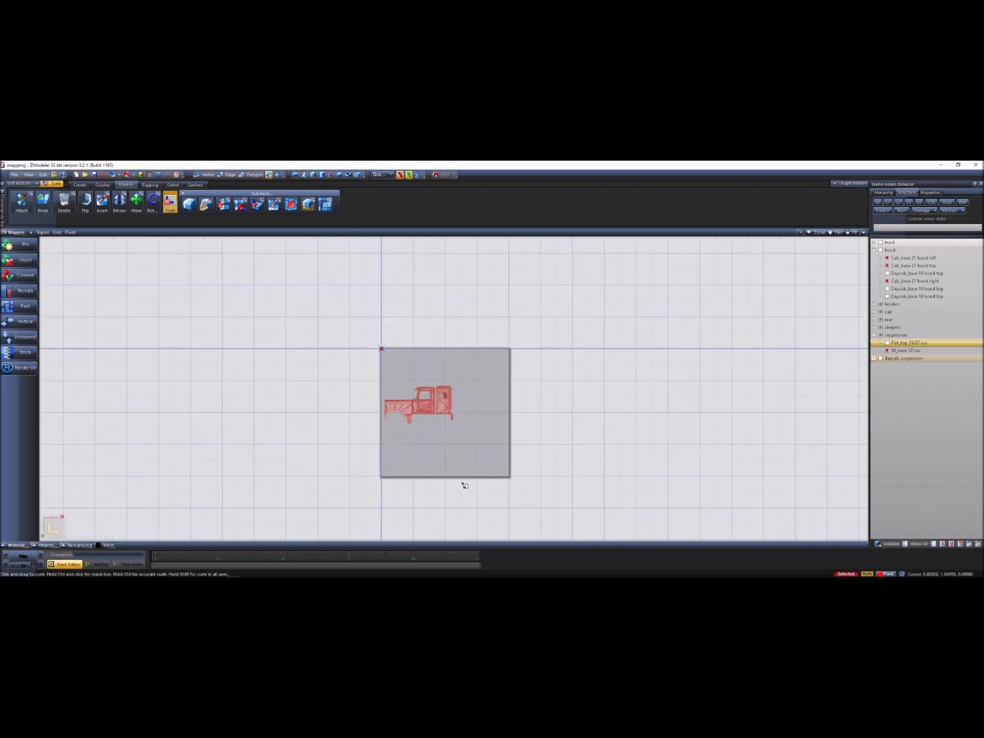
- Move the scaled truck UV layout straight down within the texture square, with horizontal movement locked
{"action": "left_click", "coordinate": [138, 201]}
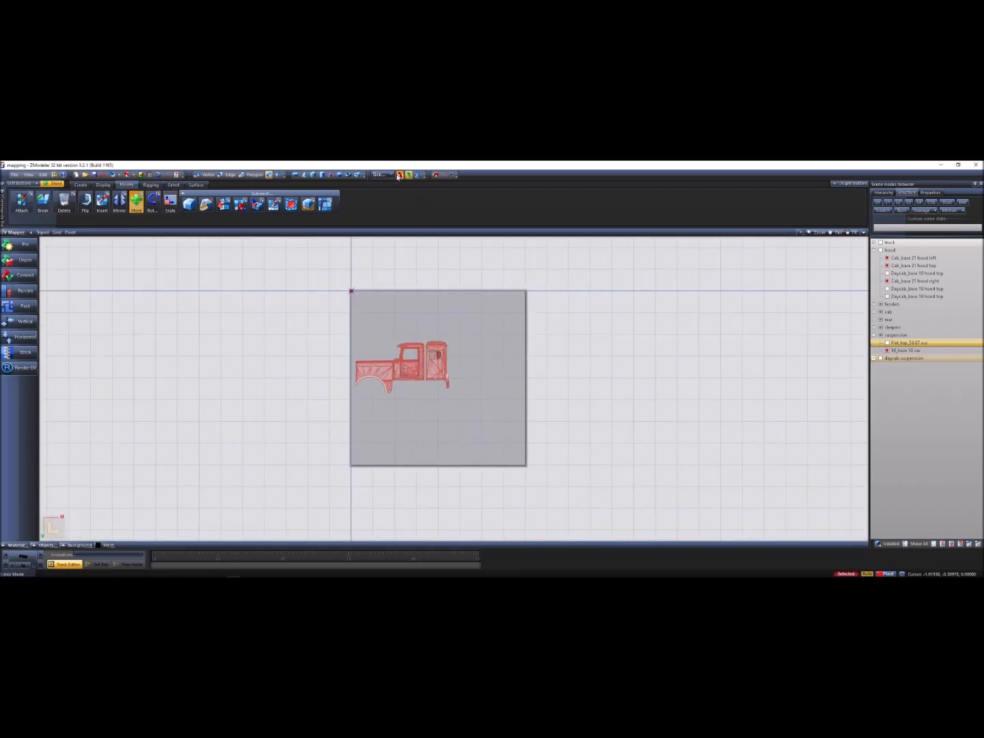
{"action": "left_click_drag", "start_coordinate": [391, 429], "coordinate": [387, 389]}
{"action": "key", "text": "ctrl+z"}
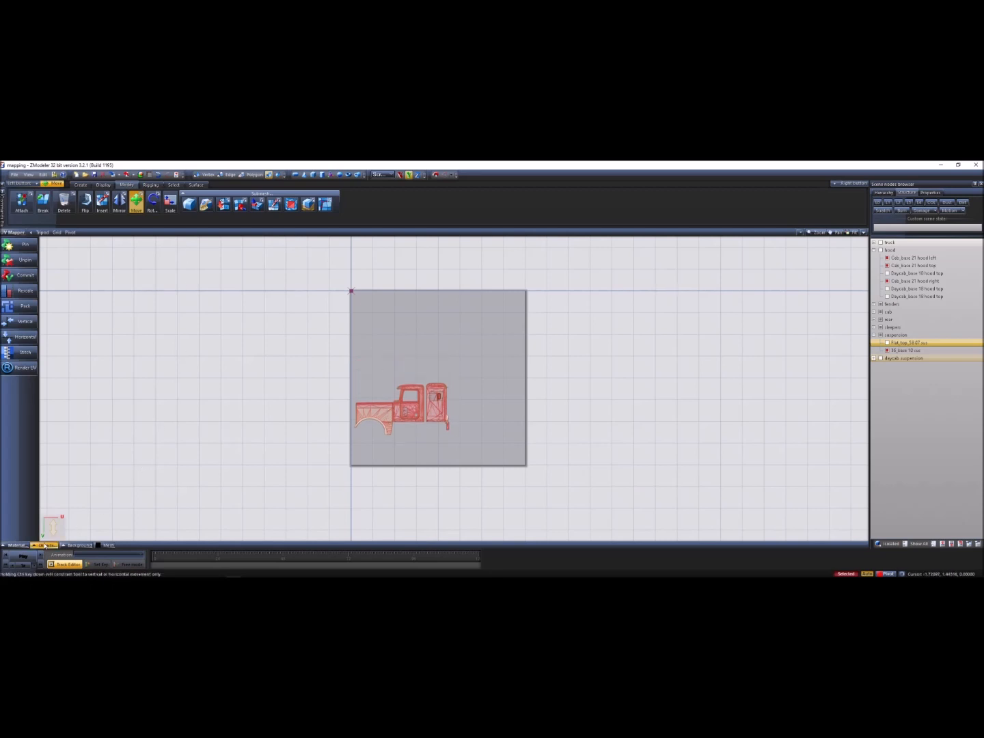
- Hide all objects in the UV Mapper except the rear object
{"action": "left_click", "coordinate": [58, 547]}
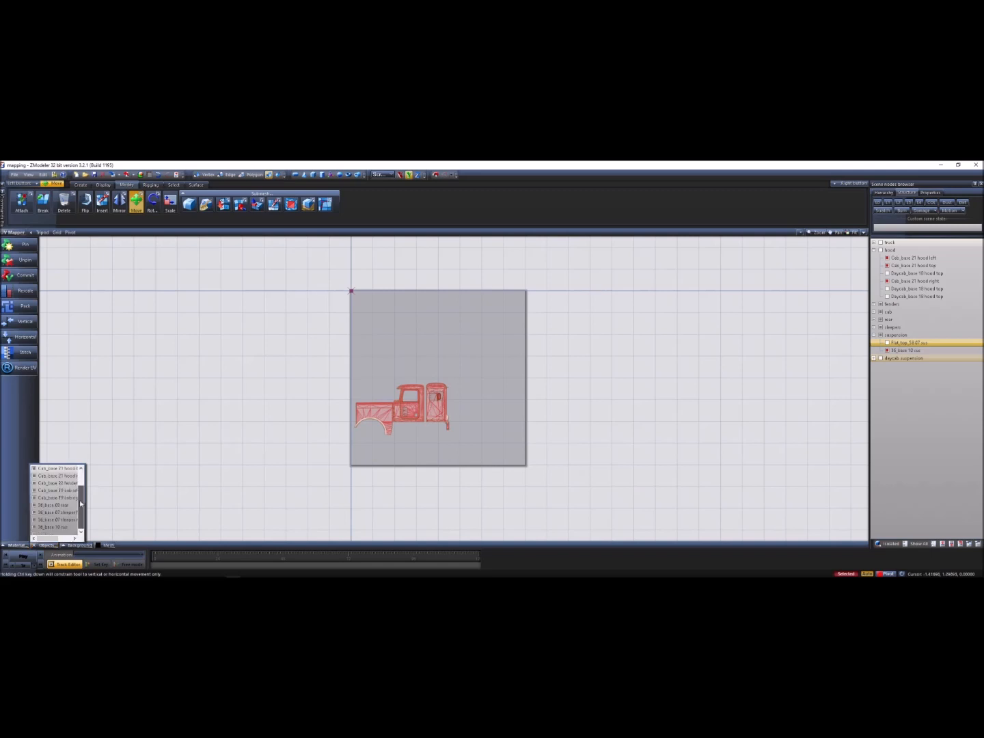
{"action": "left_click_drag", "start_coordinate": [89, 512], "coordinate": [142, 509]}
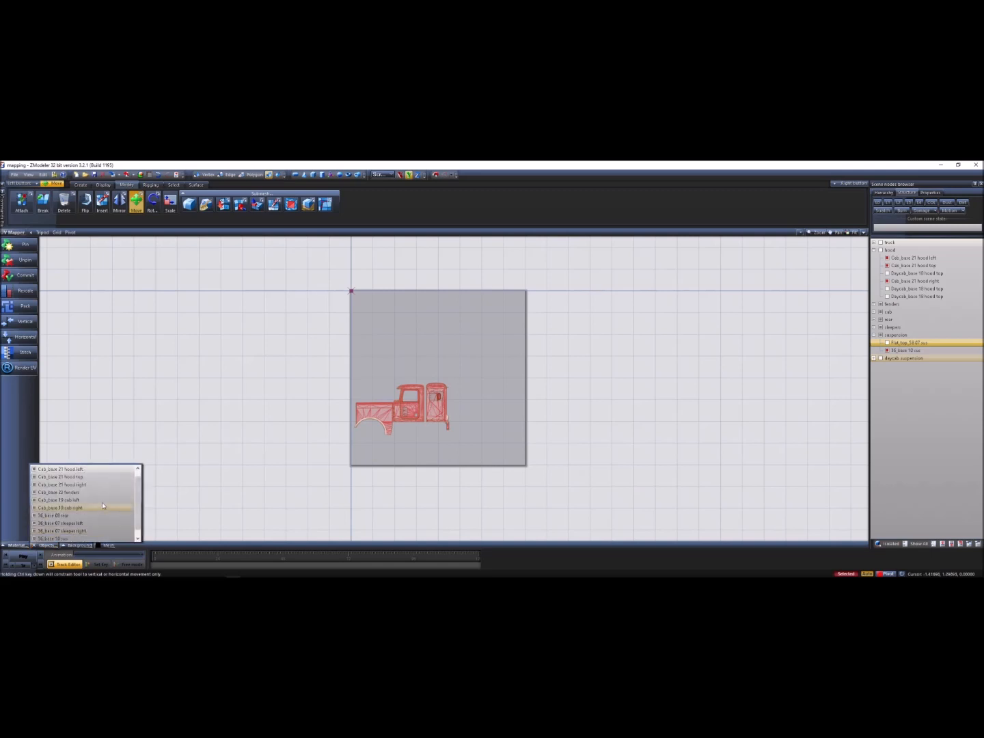
{"action": "scroll", "coordinate": [83, 523], "scroll_direction": "down", "scroll_amount": 1}
{"action": "scroll", "coordinate": [78, 526], "scroll_direction": "up", "scroll_amount": 1}
{"action": "left_click", "coordinate": [46, 470]}
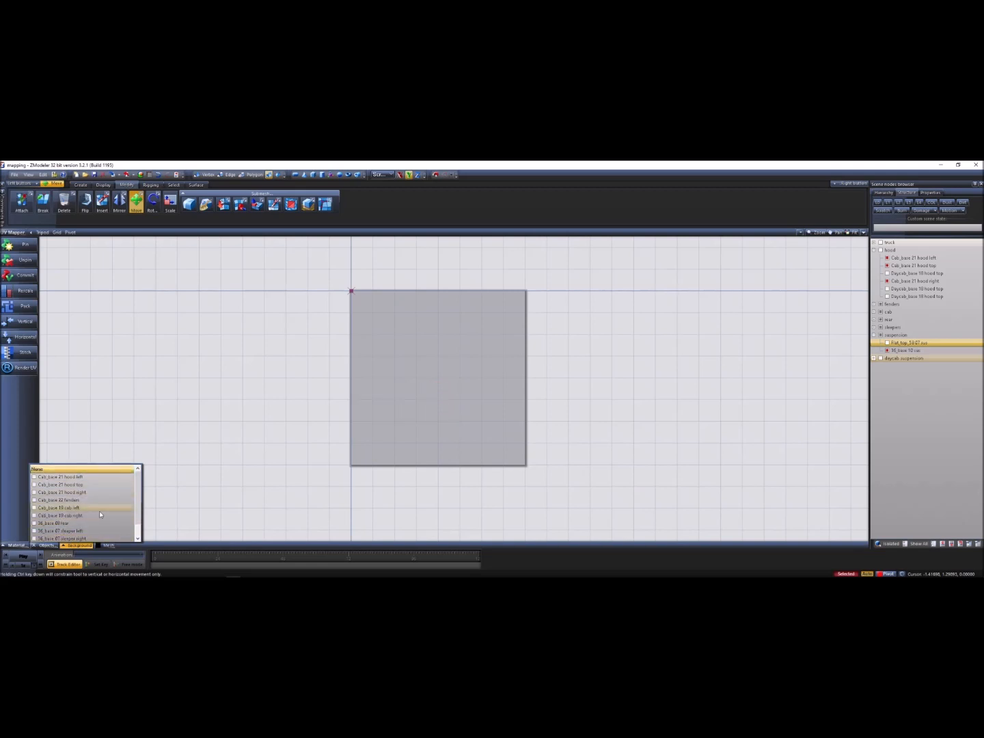
{"action": "left_click", "coordinate": [99, 509]}
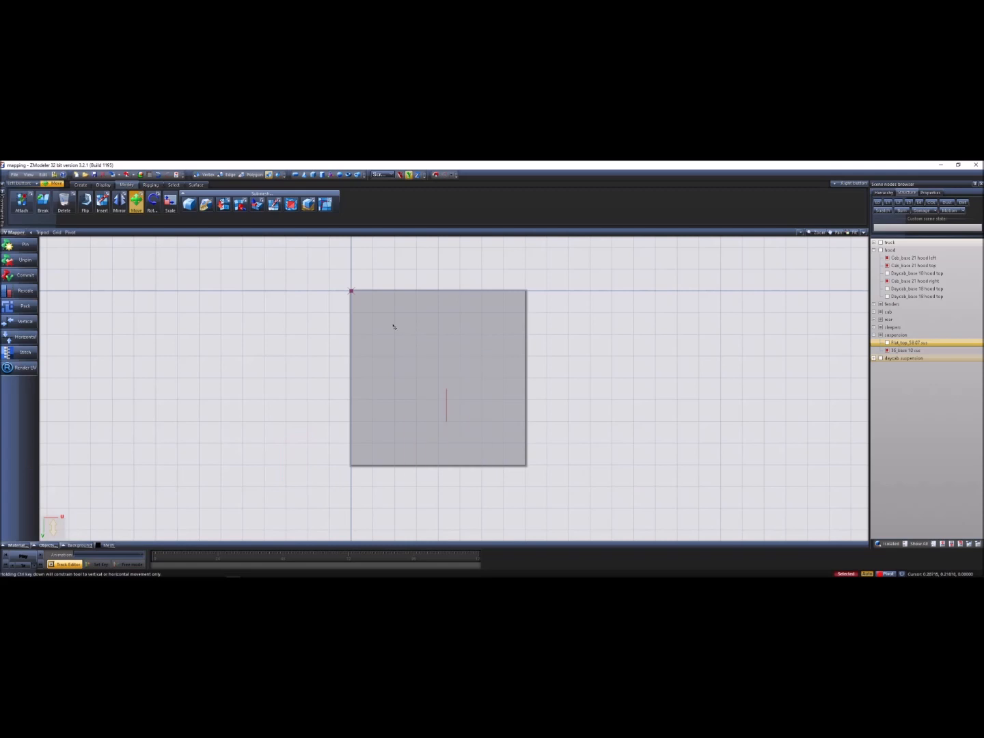
- Try to rotate the rear object's UV mapping by 90 degrees
{"action": "left_click", "coordinate": [152, 201]}
{"action": "scroll", "coordinate": [456, 403], "scroll_direction": "up", "scroll_amount": 1}
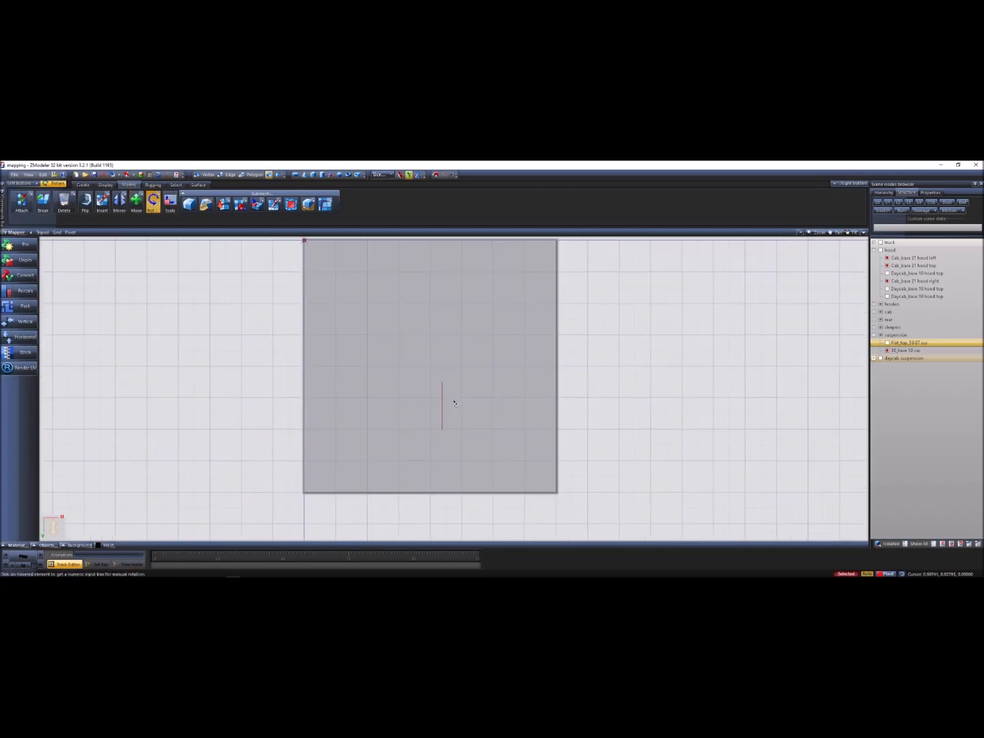
{"action": "scroll", "coordinate": [448, 396], "scroll_direction": "up", "scroll_amount": 2}
{"action": "left_click", "coordinate": [431, 387]}
{"action": "left_click", "coordinate": [453, 389]}
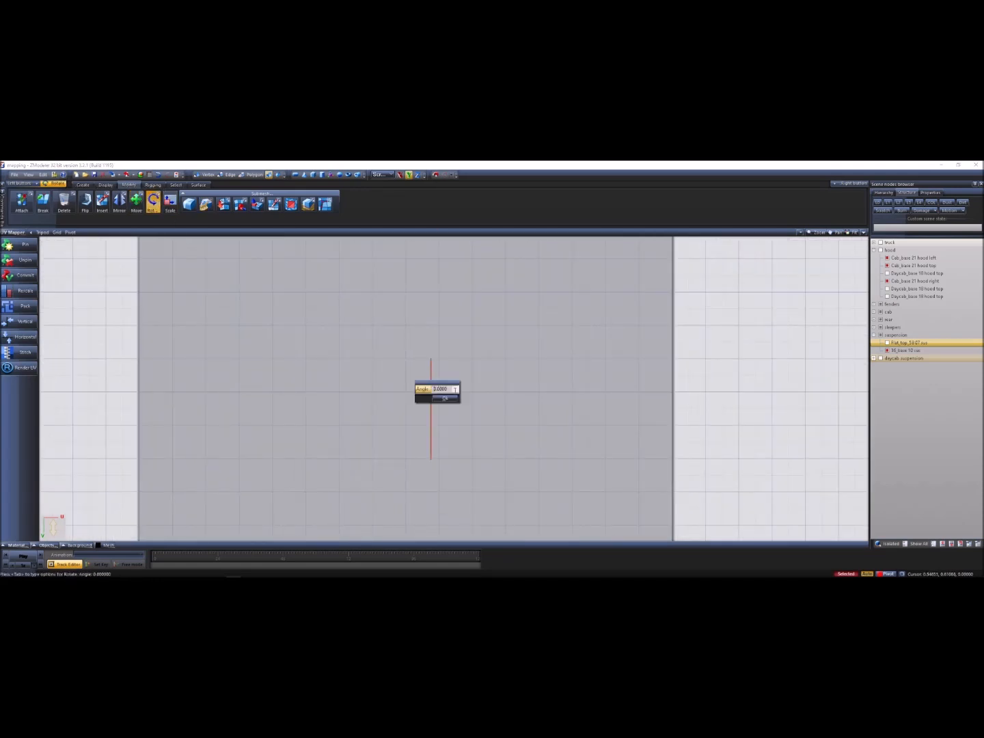
{"action": "type", "text": "90"}
{"action": "key", "text": "Return"}
{"action": "left_click", "coordinate": [446, 398]}
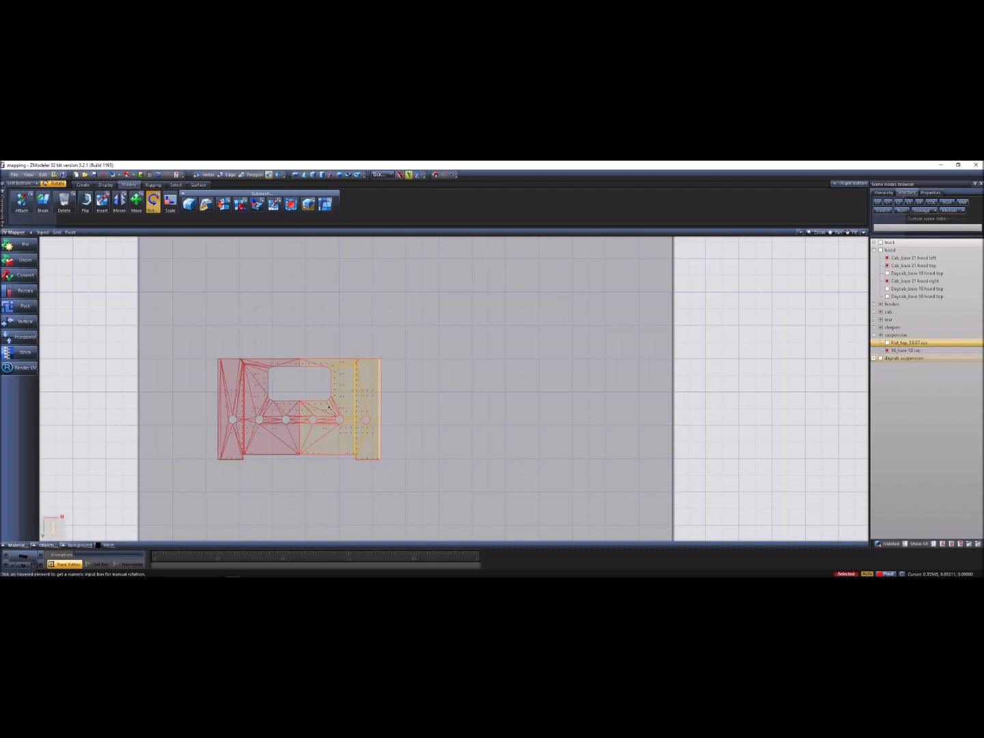
- Undo the rear object's rotation and display all objects in the UV Mapper again
{"action": "left_click", "coordinate": [160, 177]}
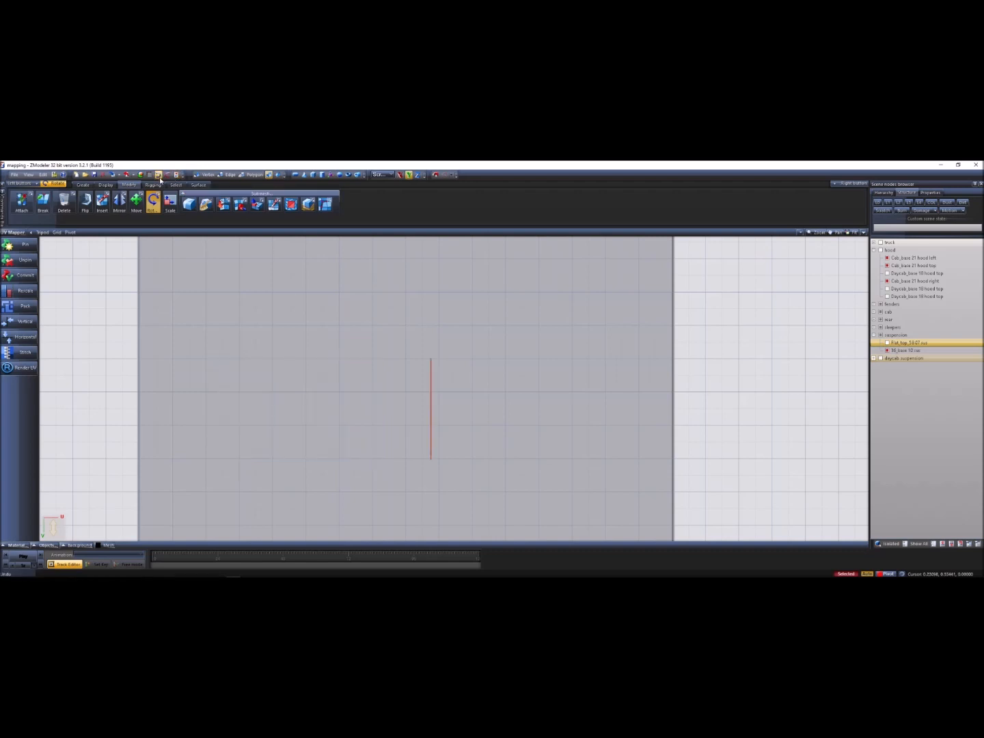
{"action": "left_click", "coordinate": [46, 544]}
{"action": "left_click", "coordinate": [37, 470]}
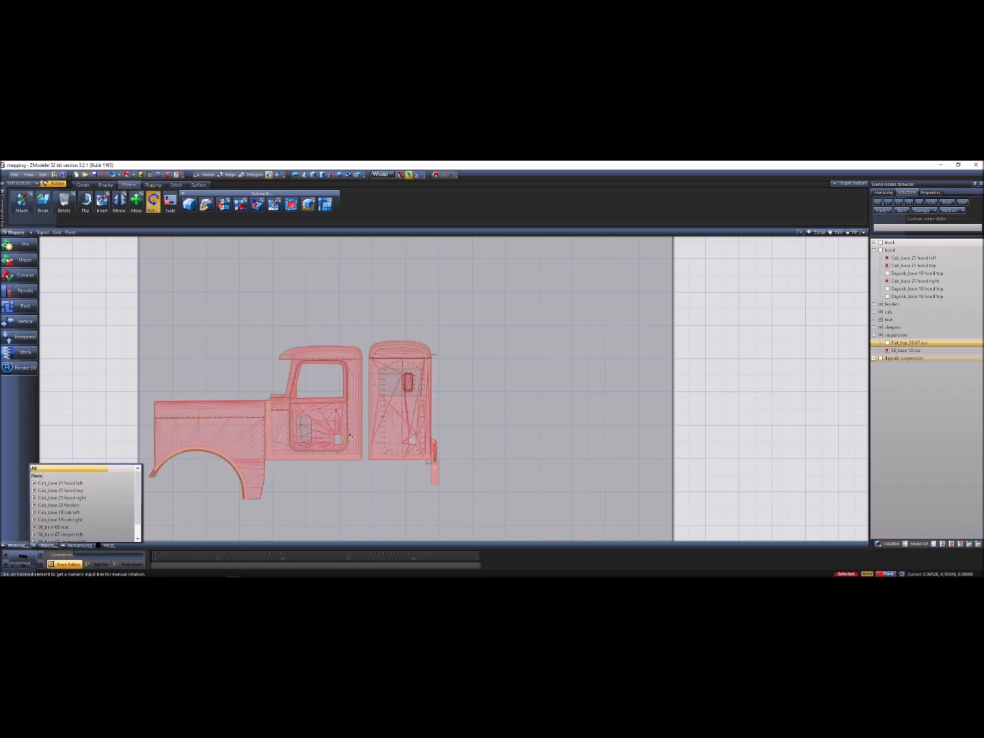
- Move the whole truck UV layout down into the lower-left corner of the texture square
{"action": "scroll", "coordinate": [425, 428], "scroll_direction": "down", "scroll_amount": 2}
{"action": "scroll", "coordinate": [420, 424], "scroll_direction": "down", "scroll_amount": 3}
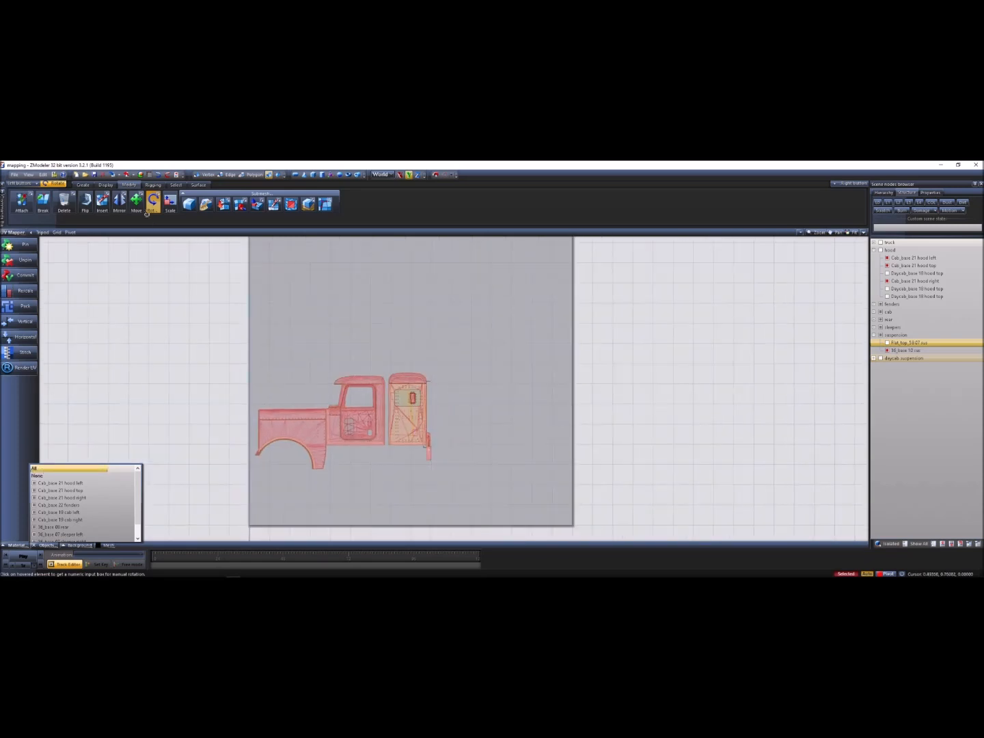
{"action": "left_click", "coordinate": [137, 202]}
{"action": "left_click", "coordinate": [355, 454]}
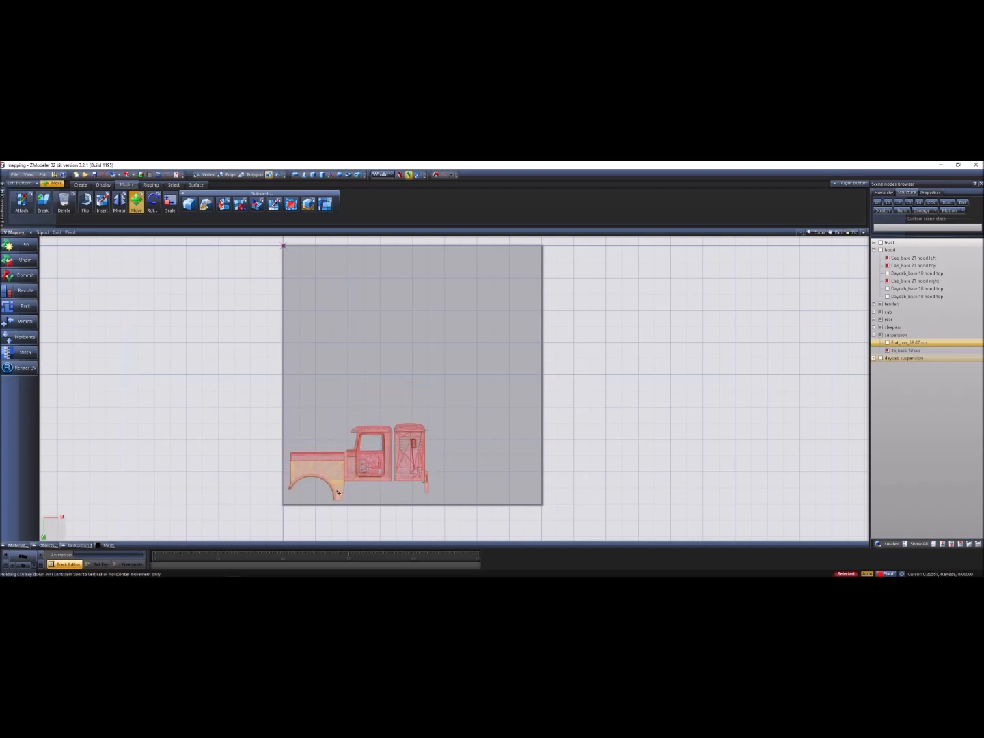
{"action": "scroll", "coordinate": [338, 492], "scroll_direction": "up", "scroll_amount": 2}
{"action": "scroll", "coordinate": [361, 469], "scroll_direction": "down", "scroll_amount": 1}
- Turn off Selected mode and hide the left hood, left cab and left sleeper objects in the UV Mapper
{"action": "key", "text": "space"}
{"action": "left_click", "coordinate": [46, 544]}
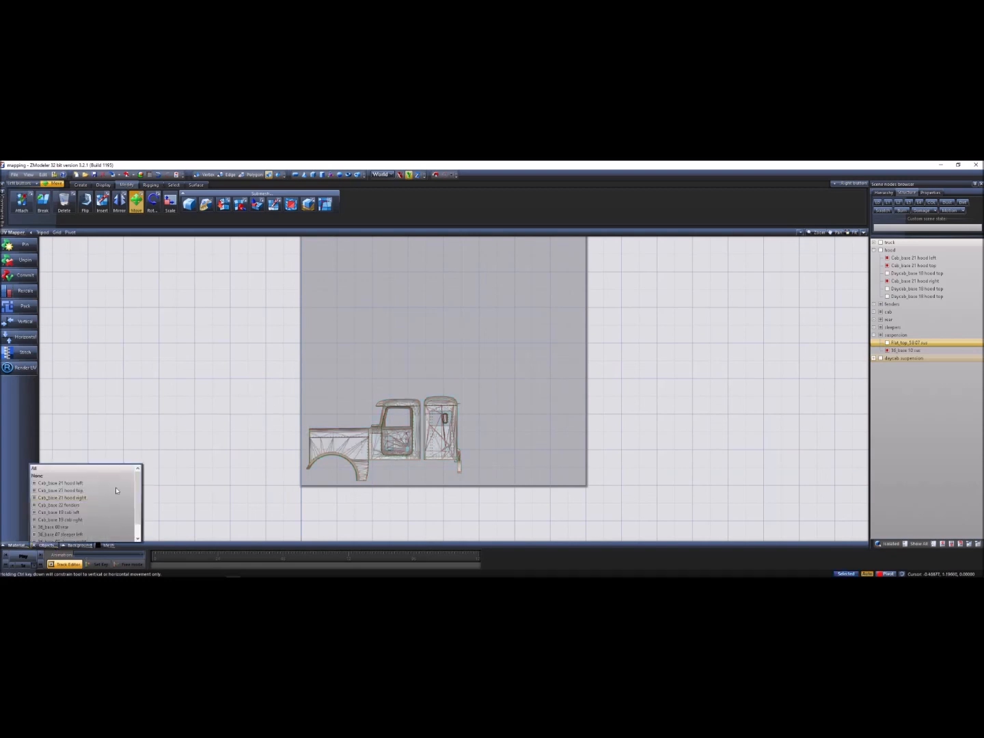
{"action": "left_click", "coordinate": [33, 513]}
{"action": "scroll", "coordinate": [41, 526], "scroll_direction": "down", "scroll_amount": 1}
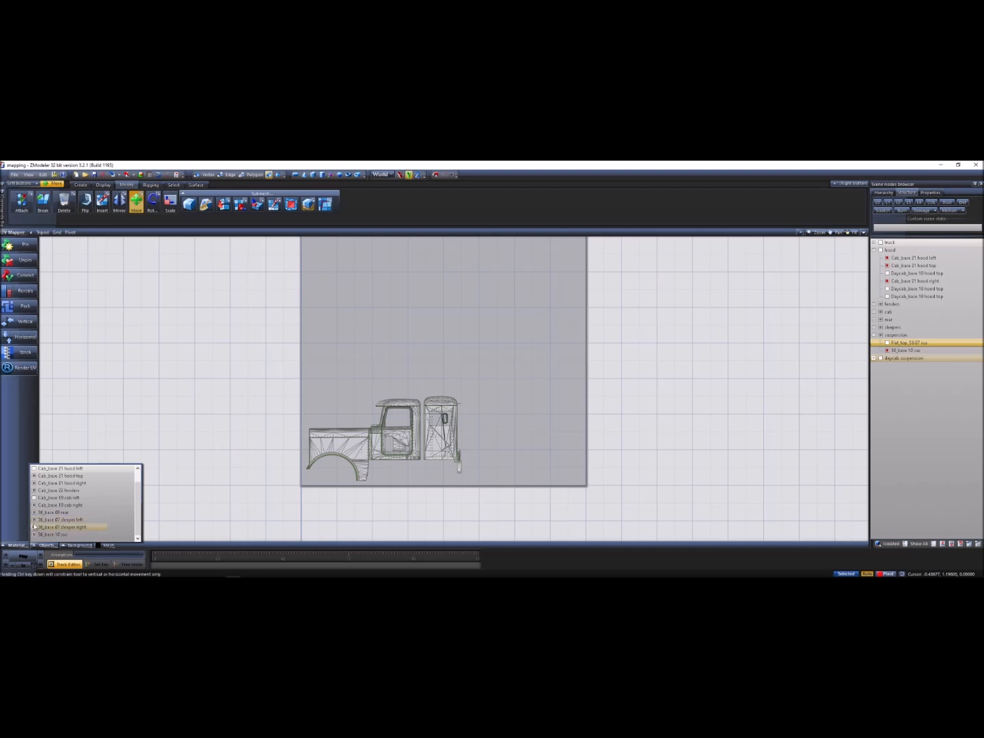
{"action": "left_click", "coordinate": [34, 520]}
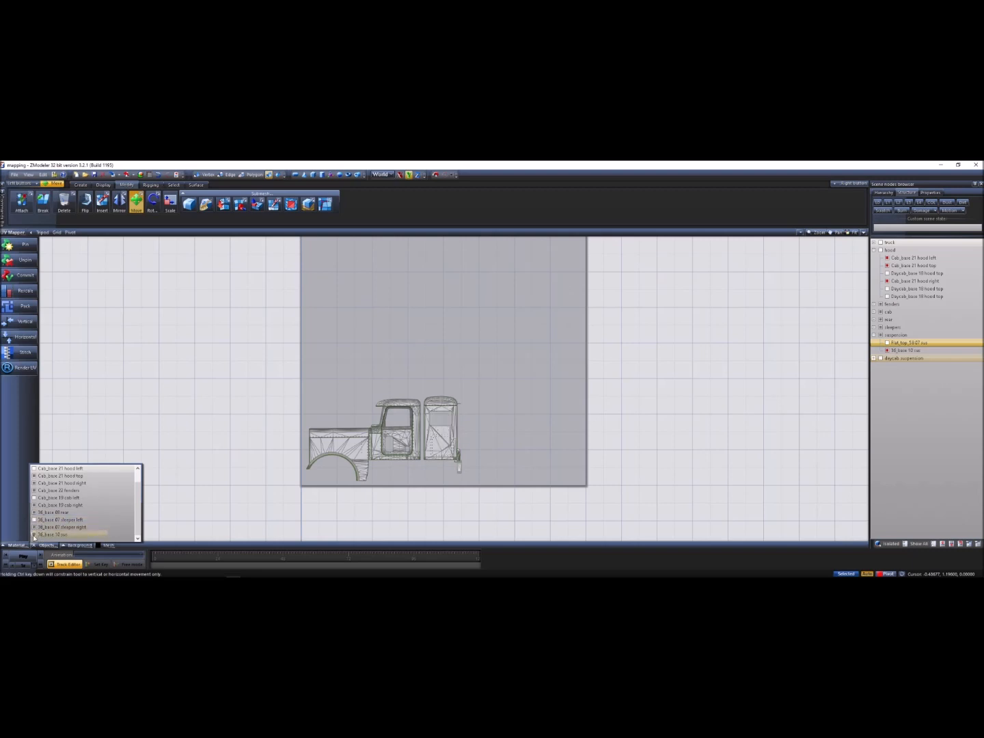
- Hide the suspension, rear, hood top and fenders objects in the UV Mapper so only the right-side parts remain displayed
{"action": "left_click", "coordinate": [34, 538]}
{"action": "scroll", "coordinate": [38, 509], "scroll_direction": "up", "scroll_amount": 1}
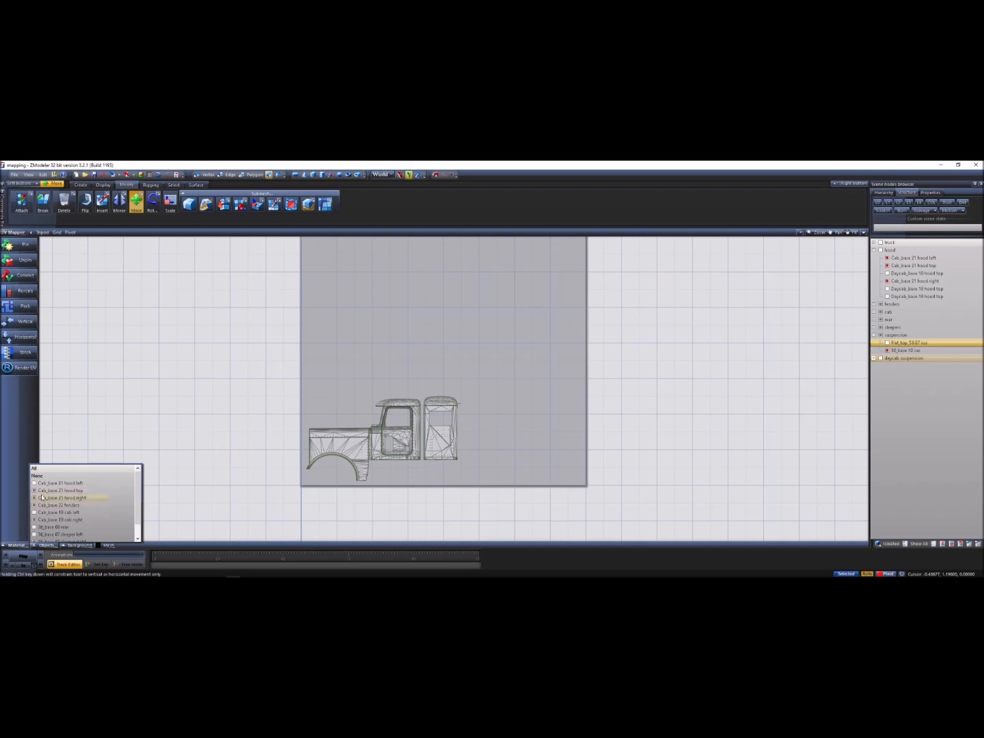
{"action": "left_click", "coordinate": [34, 491]}
{"action": "left_click", "coordinate": [34, 505]}
{"action": "scroll", "coordinate": [106, 527], "scroll_direction": "down", "scroll_amount": 1}
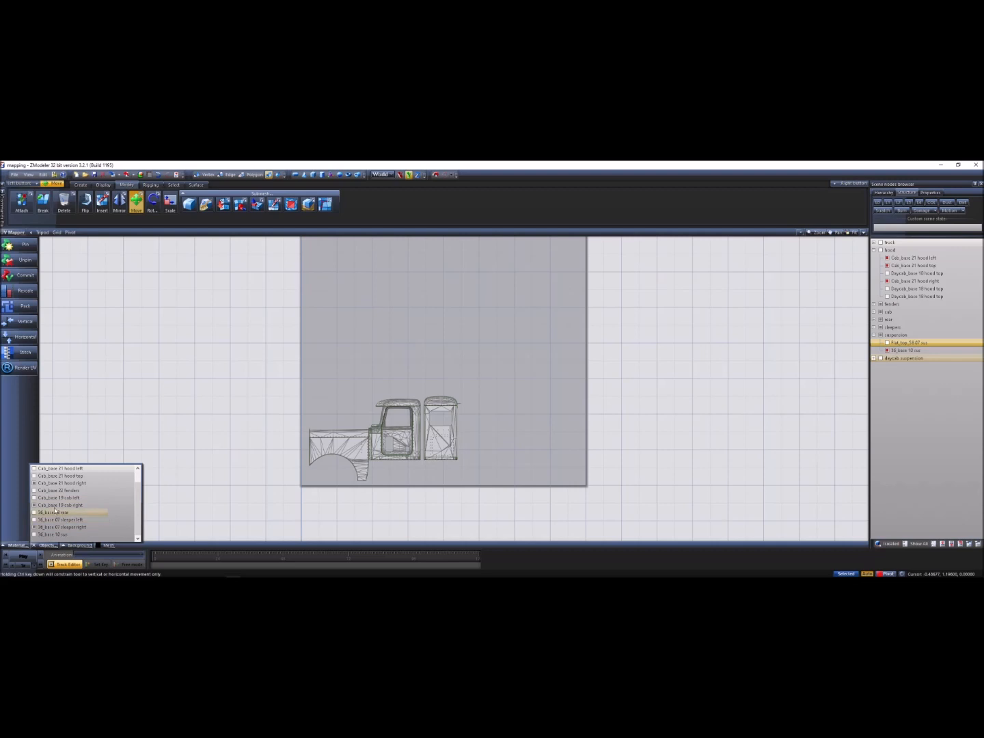
{"action": "scroll", "coordinate": [68, 510], "scroll_direction": "up", "scroll_amount": 1}
- Select the right hood, cab and sleeper mappings and rotate them 180 degrees about the X axis
{"action": "left_click_drag", "start_coordinate": [537, 483], "coordinate": [248, 335]}
{"action": "left_click", "coordinate": [152, 202]}
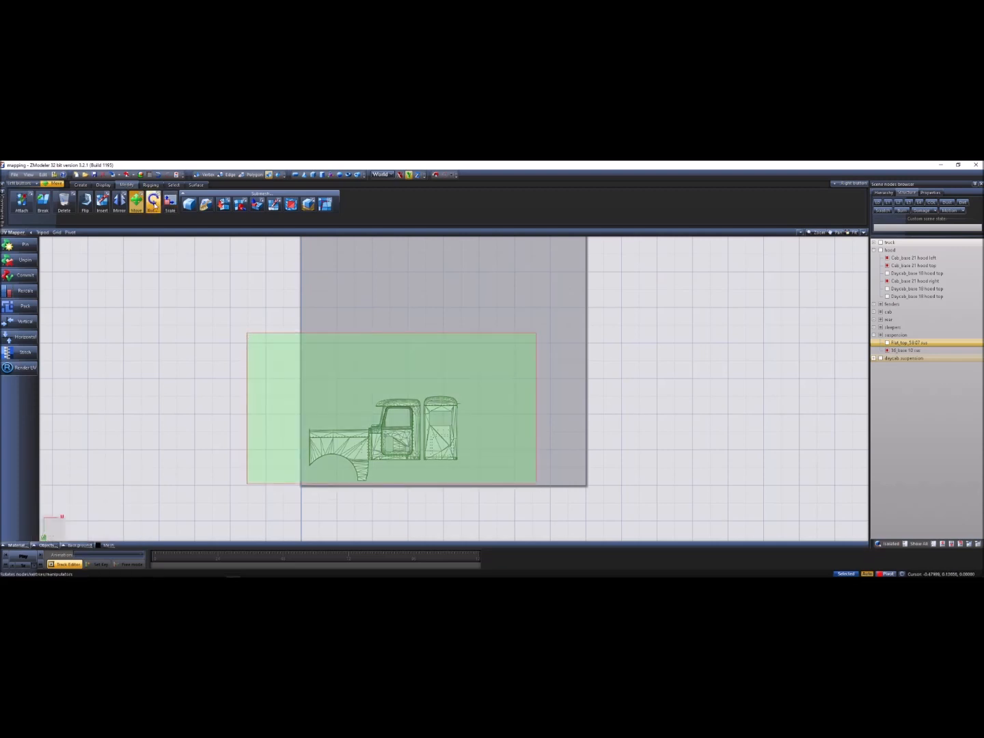
{"action": "left_click", "coordinate": [401, 176]}
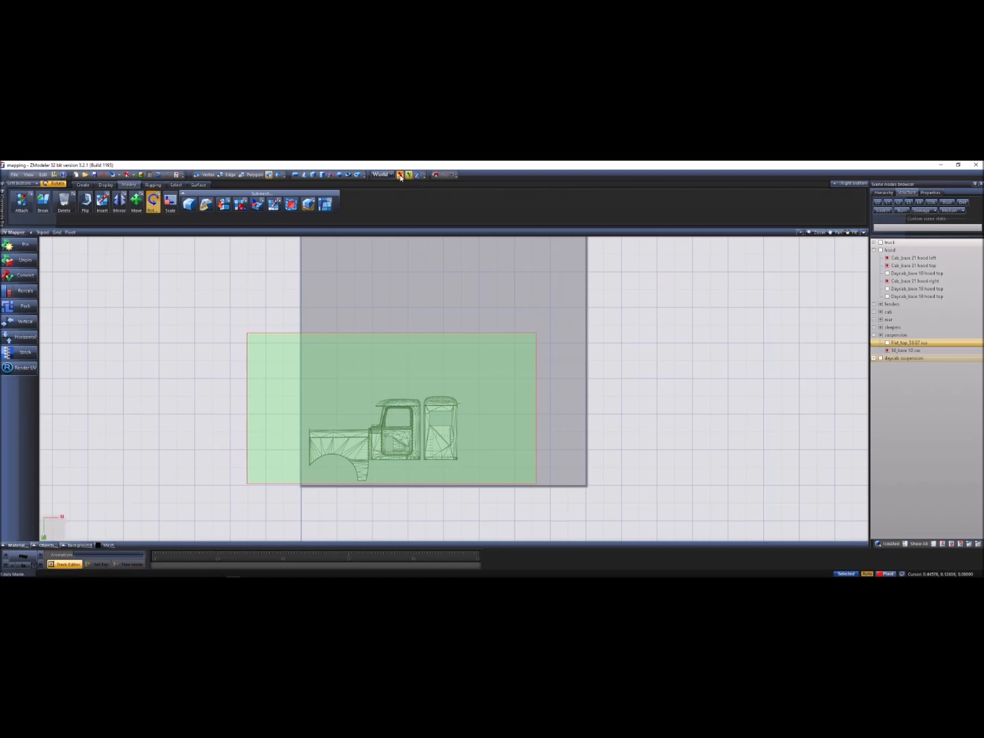
{"action": "left_click", "coordinate": [380, 175]}
{"action": "left_click", "coordinate": [383, 194]}
{"action": "left_click_drag", "start_coordinate": [508, 488], "coordinate": [287, 332], "text": "ctrl"}
{"action": "key", "text": "space"}
{"action": "key", "text": "Tab"}
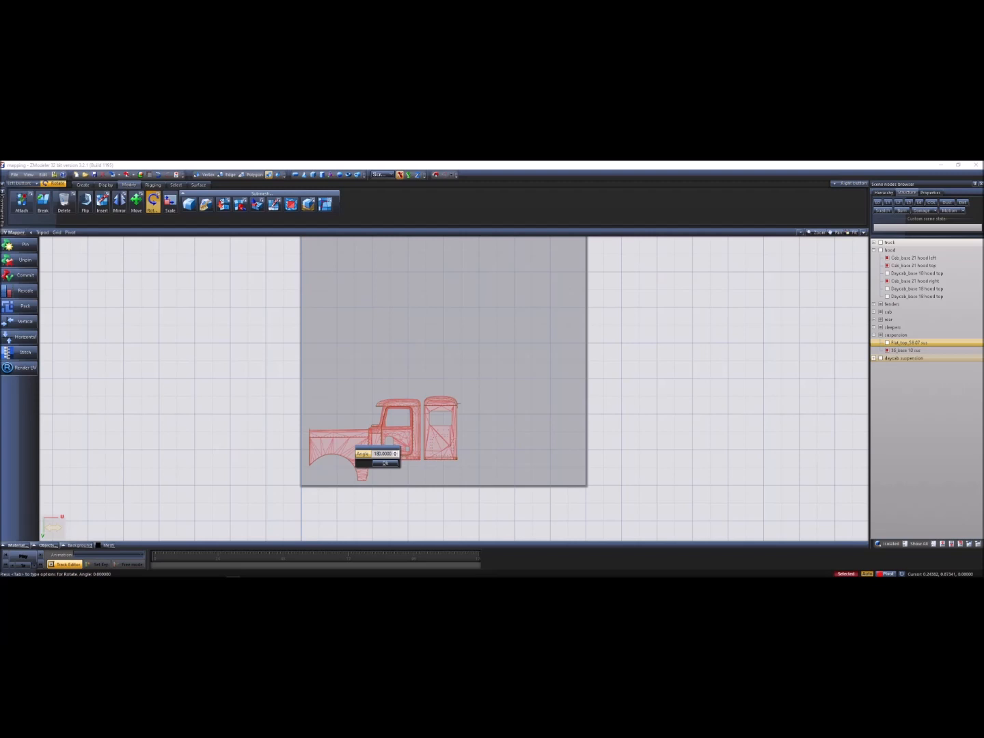
{"action": "key", "text": "Return"}
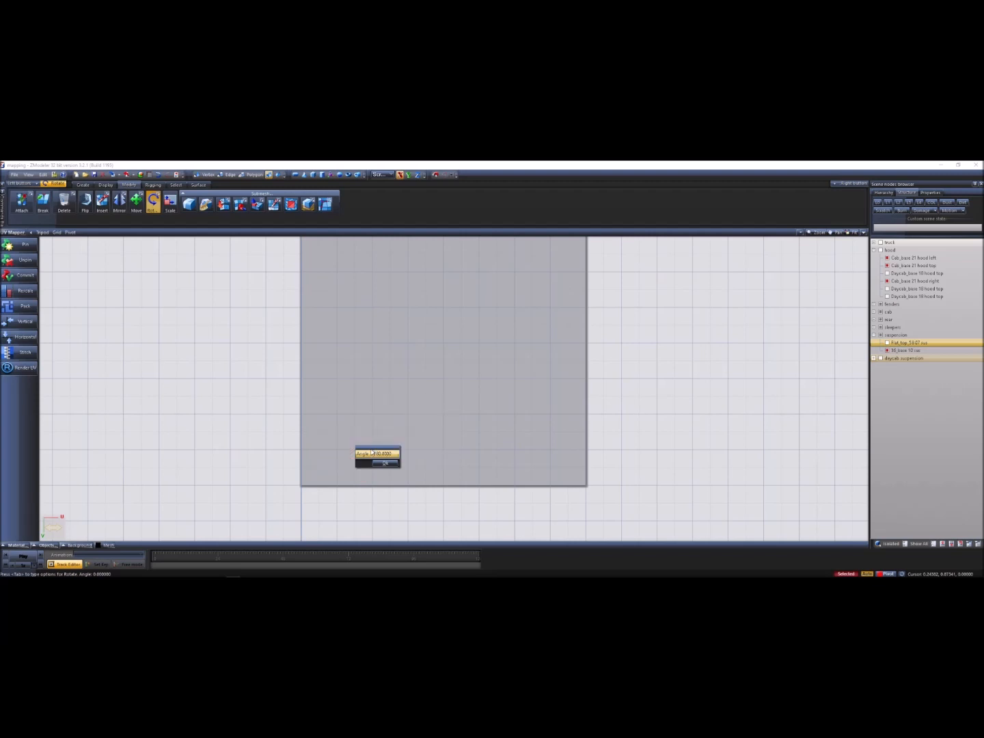
{"action": "left_click", "coordinate": [385, 463]}
- Move the selected right-side mappings vertically down into the upper-left corner of the texture square
{"action": "scroll", "coordinate": [443, 445], "scroll_direction": "down", "scroll_amount": 3}
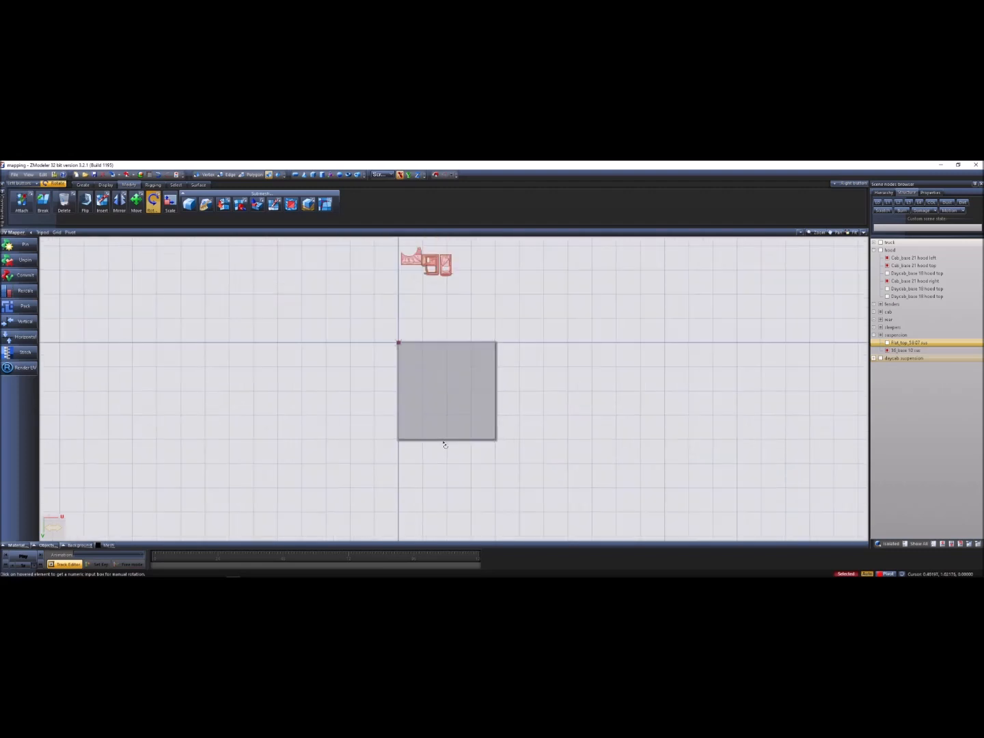
{"action": "scroll", "coordinate": [397, 314], "scroll_direction": "up", "scroll_amount": 2}
{"action": "left_click", "coordinate": [136, 199]}
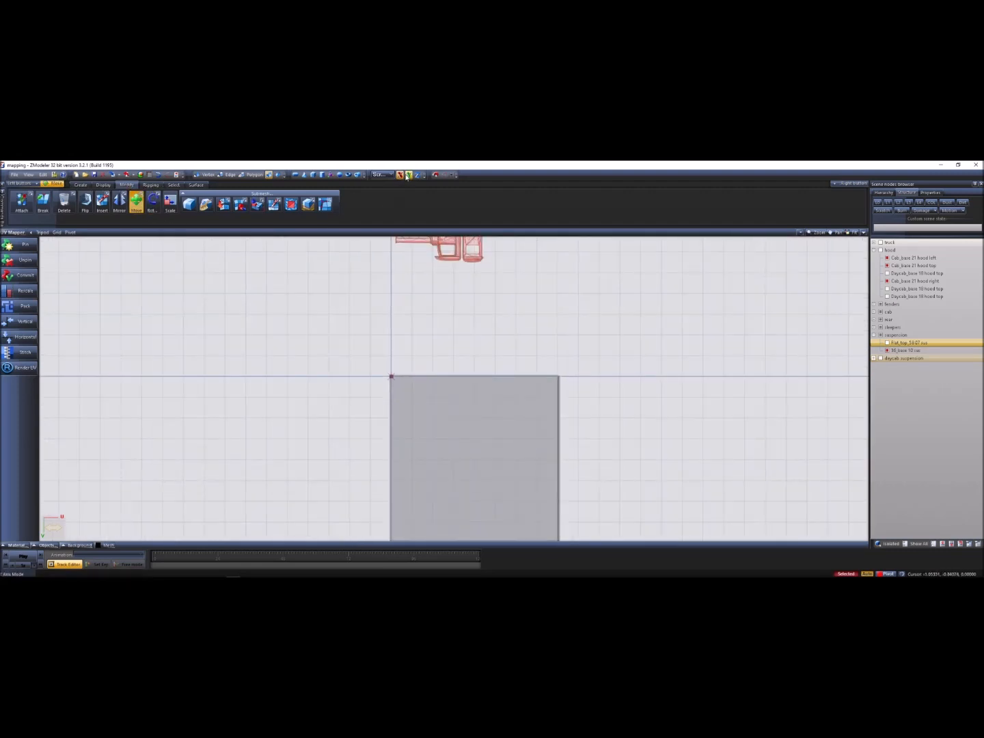
{"action": "left_click_drag", "start_coordinate": [434, 240], "coordinate": [457, 410], "text": "ctrl"}
{"action": "scroll", "coordinate": [457, 381], "scroll_direction": "down", "scroll_amount": 1}
{"action": "scroll", "coordinate": [455, 438], "scroll_direction": "down", "scroll_amount": 1}
{"action": "scroll", "coordinate": [458, 447], "scroll_direction": "up", "scroll_amount": 3}
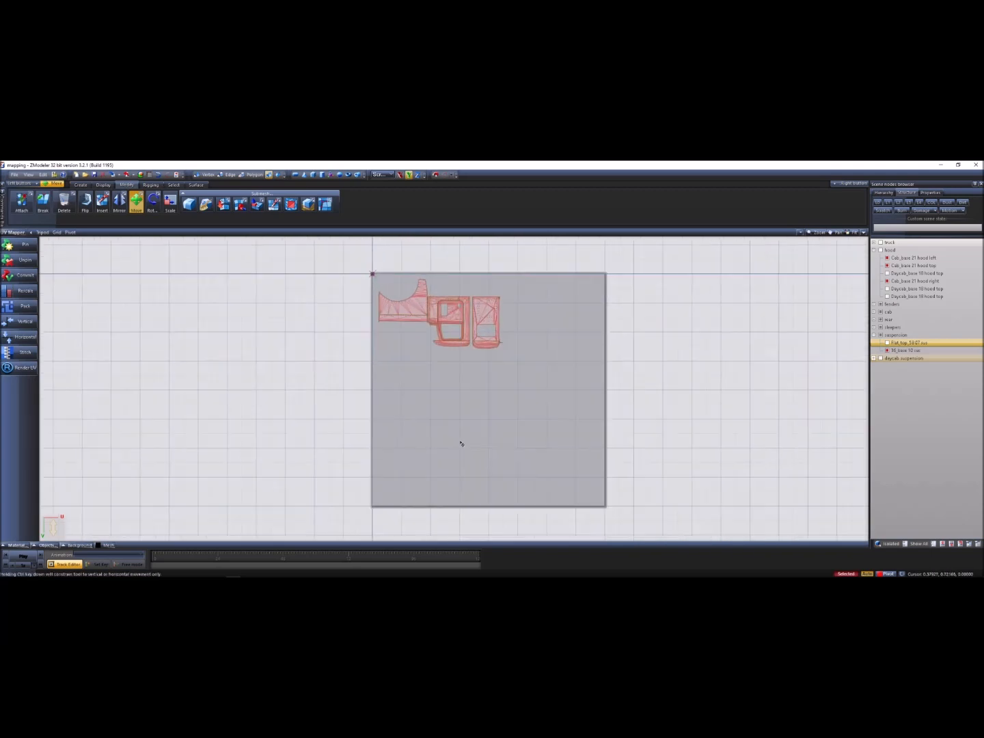
- Display the left hood for reference, nudge the right-side mappings closer to the square's upper edge, and turn off Selected mode
{"action": "left_click", "coordinate": [46, 545]}
{"action": "left_click", "coordinate": [34, 483]}
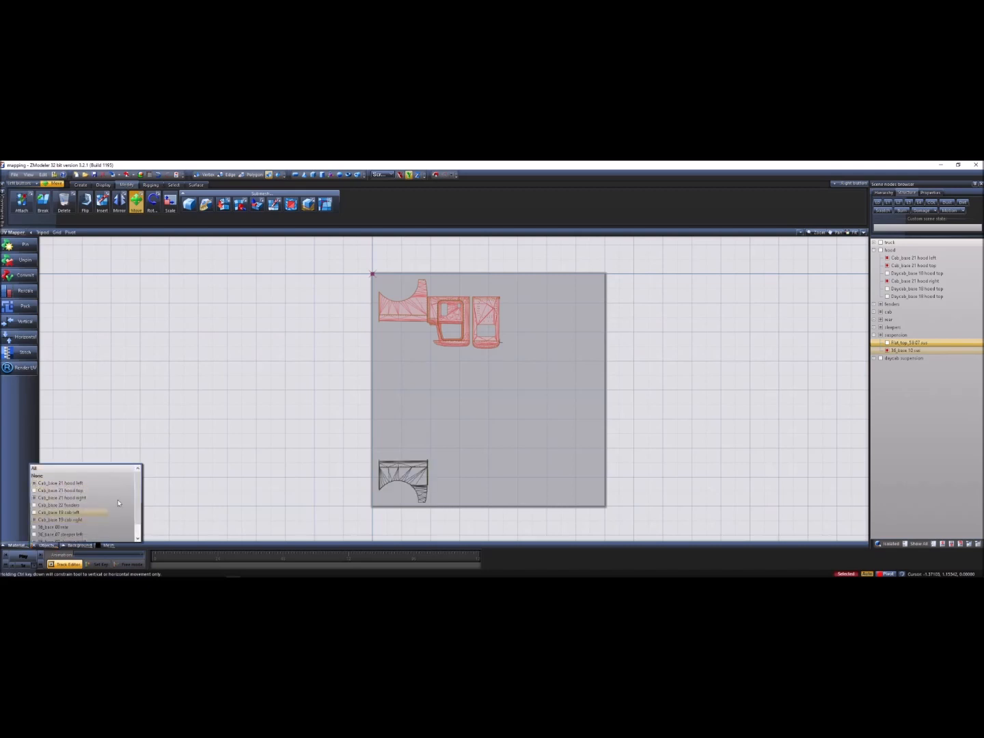
{"action": "left_click_drag", "start_coordinate": [431, 317], "coordinate": [431, 314]}
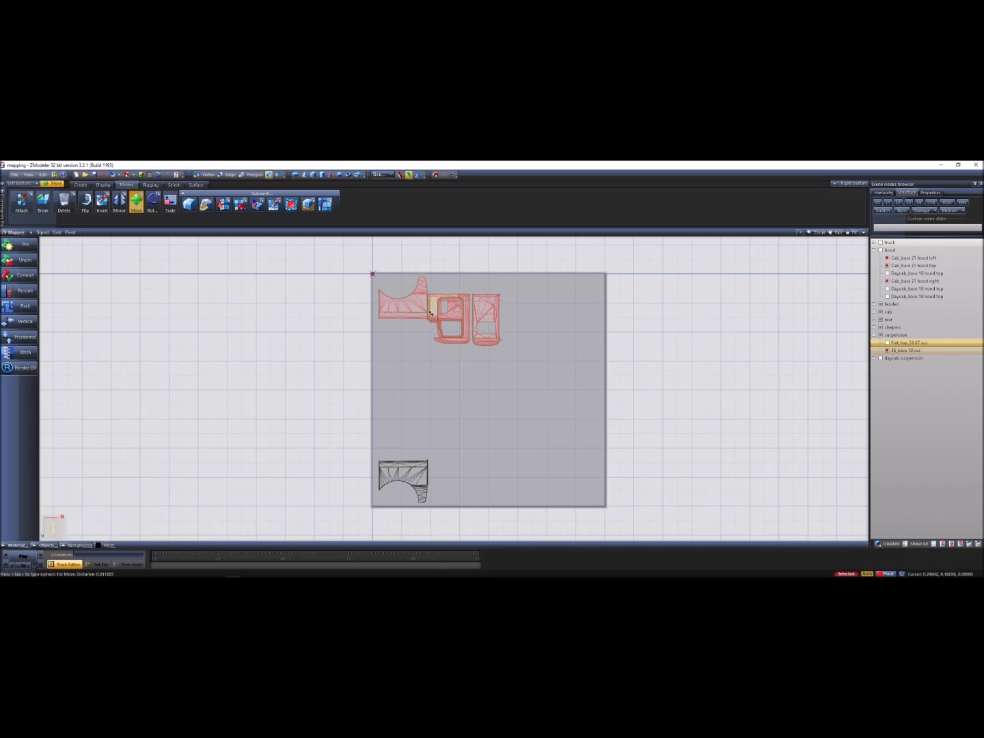
{"action": "left_click_drag", "start_coordinate": [431, 313], "coordinate": [431, 312]}
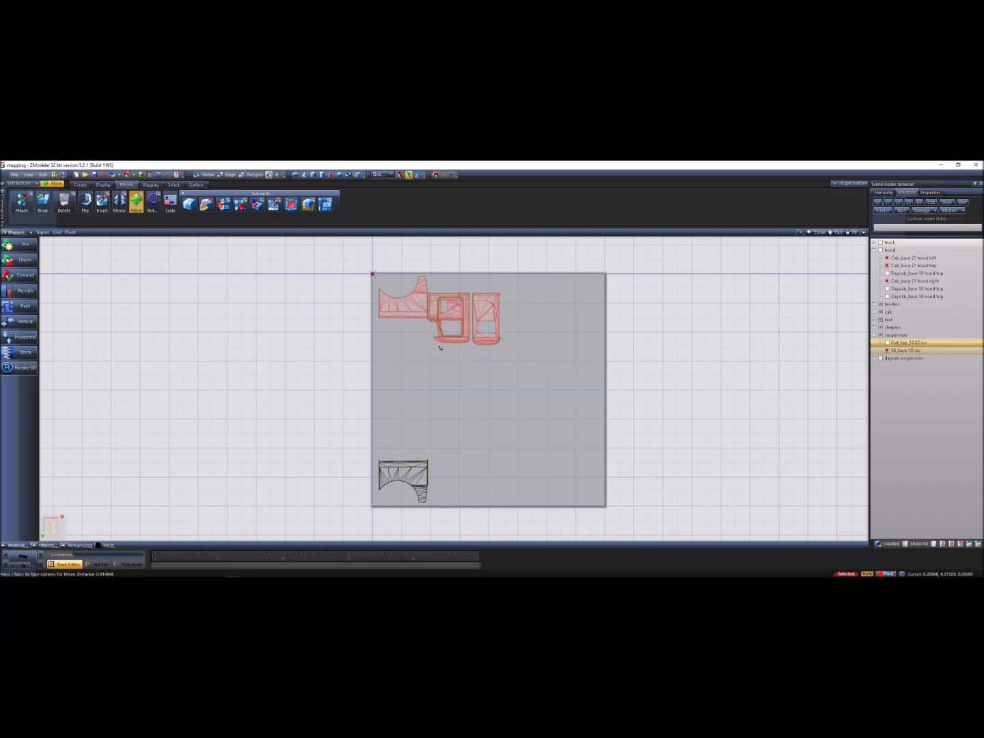
{"action": "key", "text": "space"}
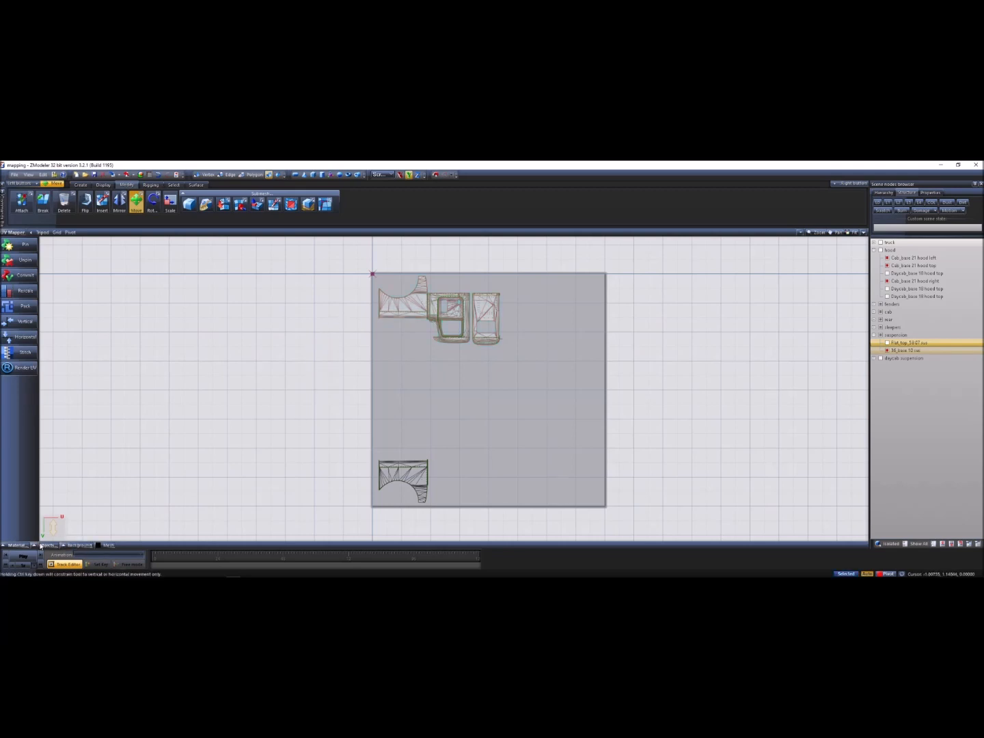
- Hide the left hood, right hood and right sleeper objects, and display the left cab beside the right cab
{"action": "left_click", "coordinate": [40, 546]}
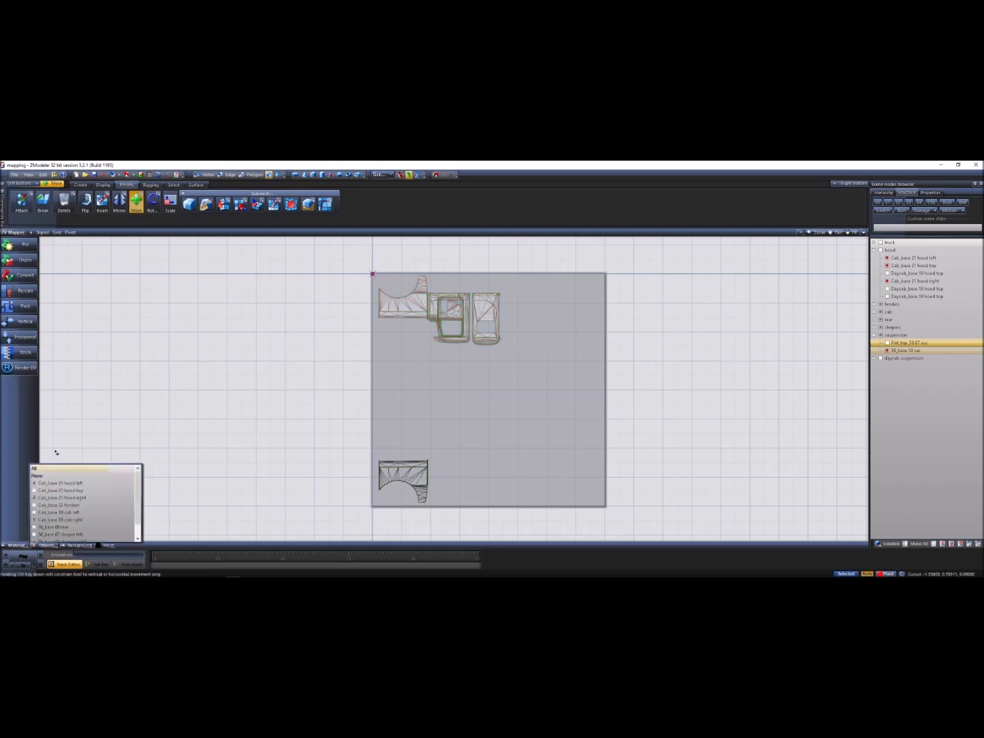
{"action": "left_click", "coordinate": [34, 484]}
{"action": "left_click", "coordinate": [34, 498]}
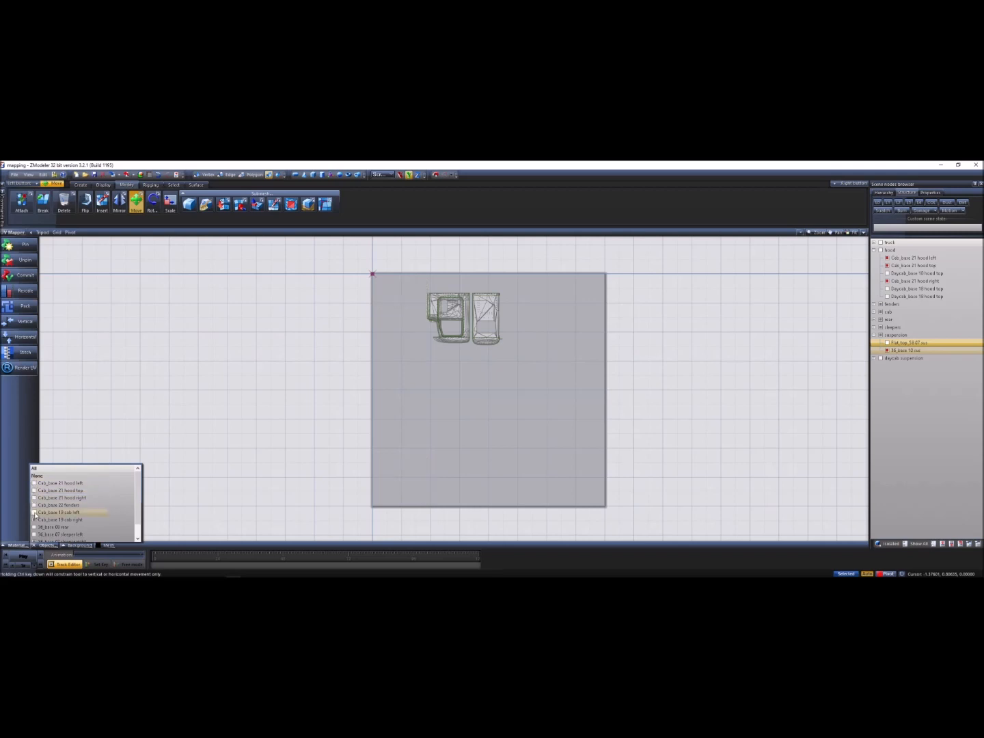
{"action": "left_click", "coordinate": [35, 512]}
{"action": "left_click", "coordinate": [35, 513]}
{"action": "left_click", "coordinate": [35, 514]}
{"action": "scroll", "coordinate": [71, 526], "scroll_direction": "down", "scroll_amount": 1}
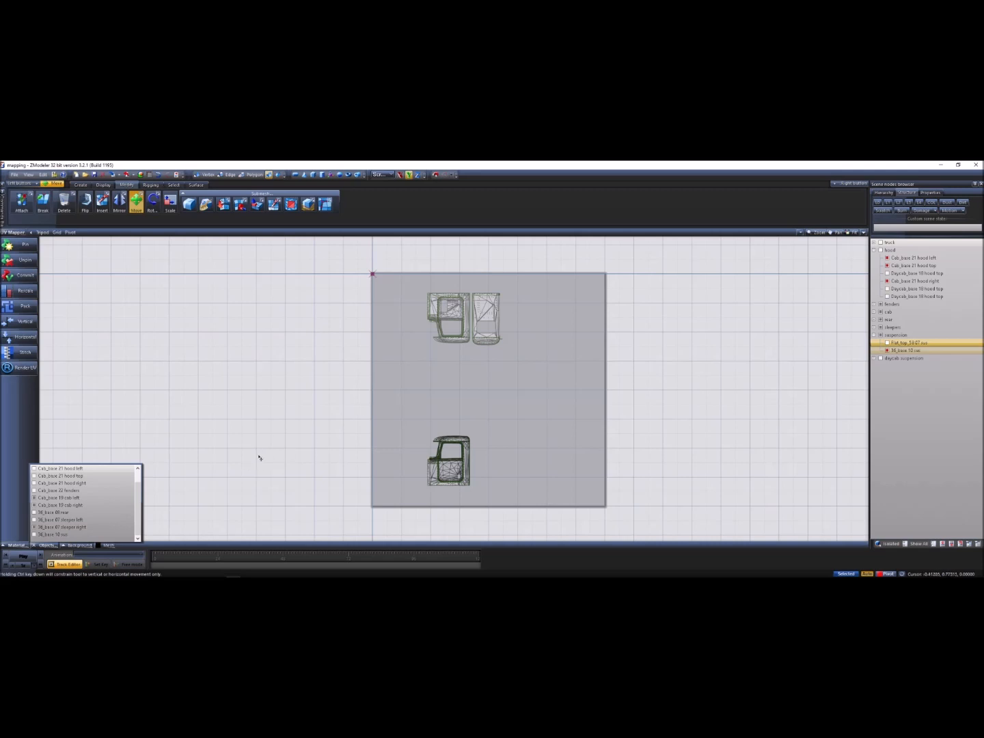
{"action": "left_click", "coordinate": [35, 498]}
{"action": "left_click", "coordinate": [34, 498]}
{"action": "left_click", "coordinate": [34, 505]}
{"action": "left_click", "coordinate": [34, 506]}
{"action": "left_click", "coordinate": [33, 527]}
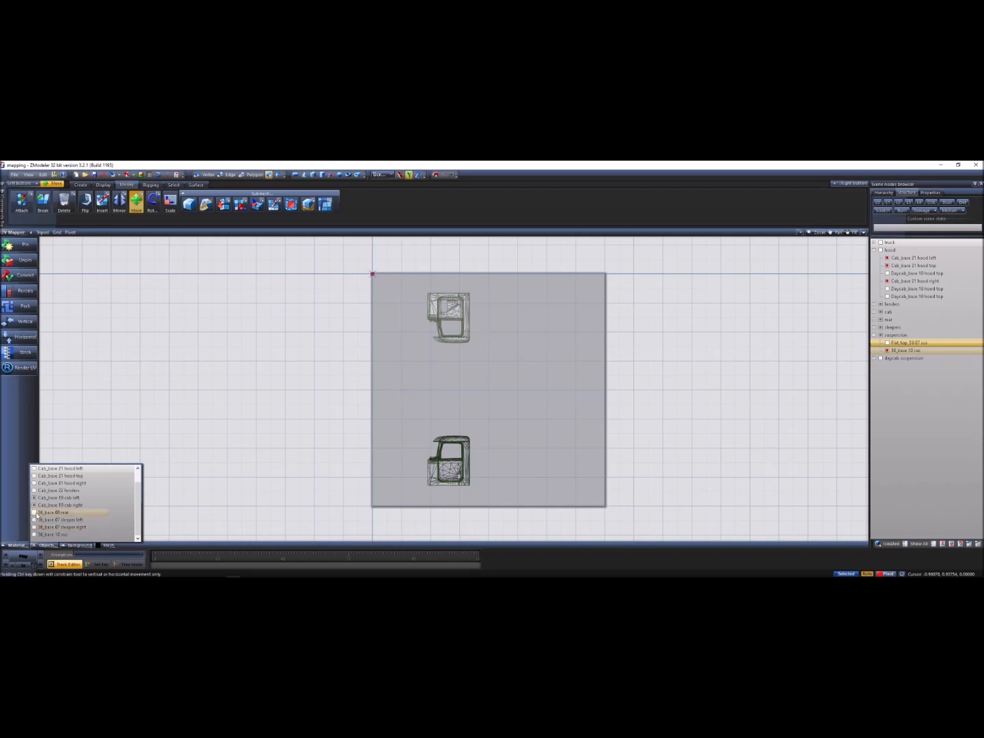
- Display the hood top and fenders objects in the UV Mapper
{"action": "scroll", "coordinate": [44, 526], "scroll_direction": "up", "scroll_amount": 1}
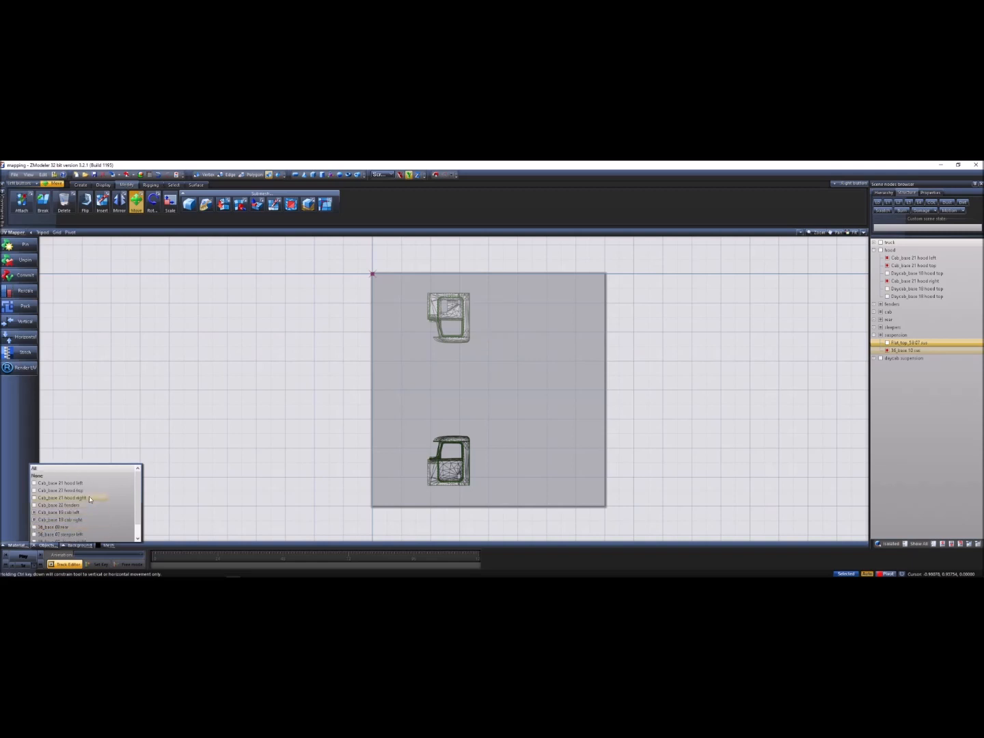
{"action": "left_click", "coordinate": [34, 490]}
{"action": "scroll", "coordinate": [91, 526], "scroll_direction": "down", "scroll_amount": 1}
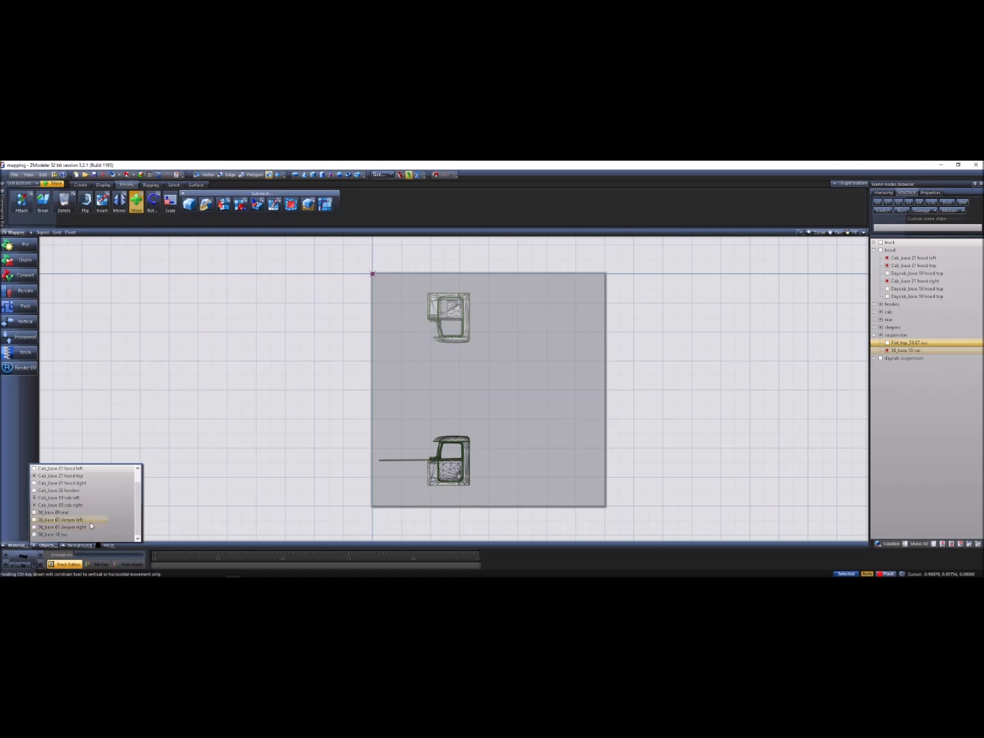
{"action": "scroll", "coordinate": [68, 514], "scroll_direction": "up", "scroll_amount": 1}
{"action": "left_click", "coordinate": [34, 505]}
{"action": "left_click_drag", "start_coordinate": [443, 522], "coordinate": [181, 461]}
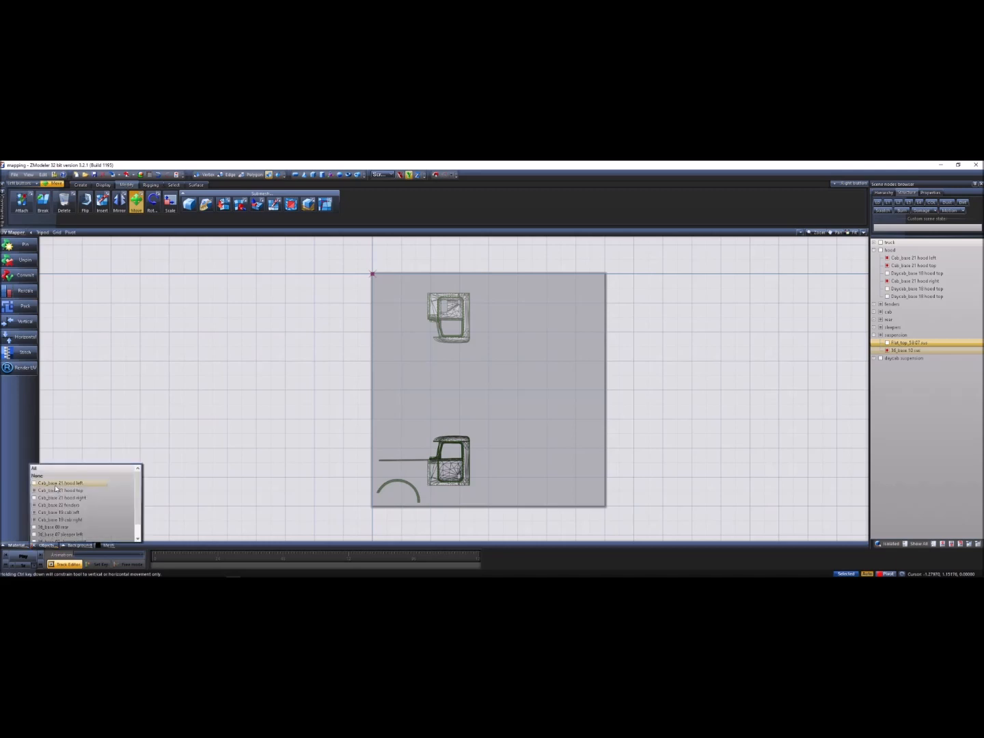
- Hide the left cab to select the hood top and fenders mappings, and display the left cab again
{"action": "scroll", "coordinate": [69, 499], "scroll_direction": "down", "scroll_amount": 1}
{"action": "left_click", "coordinate": [33, 498]}
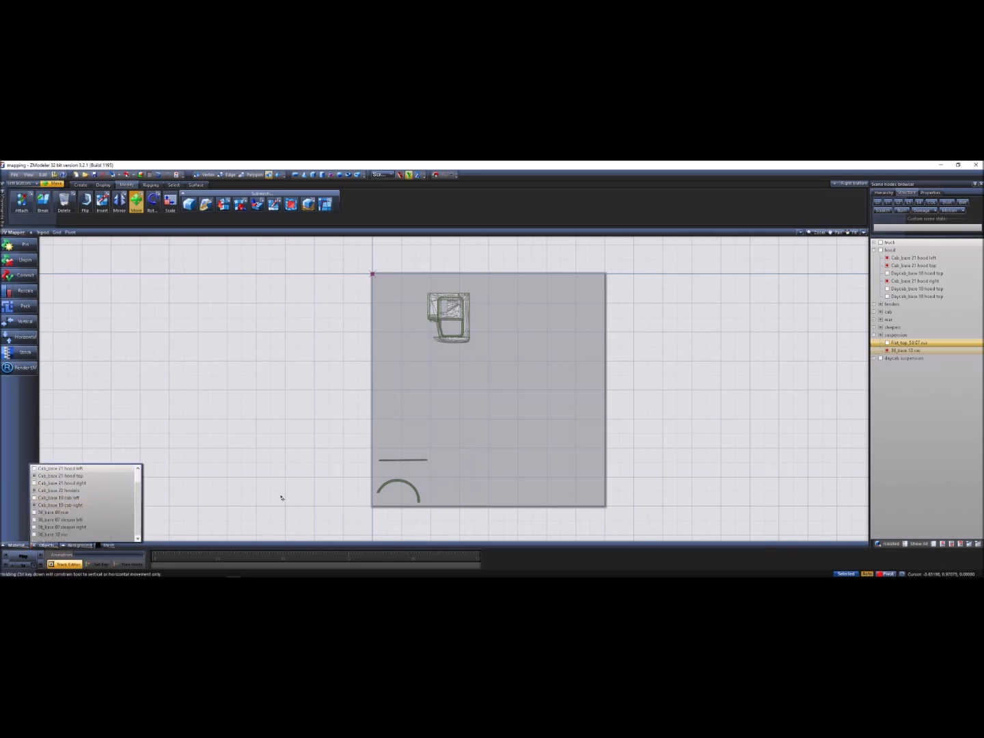
{"action": "left_click", "coordinate": [403, 469]}
{"action": "left_click_drag", "start_coordinate": [451, 523], "coordinate": [342, 417]}
{"action": "left_click", "coordinate": [40, 545]}
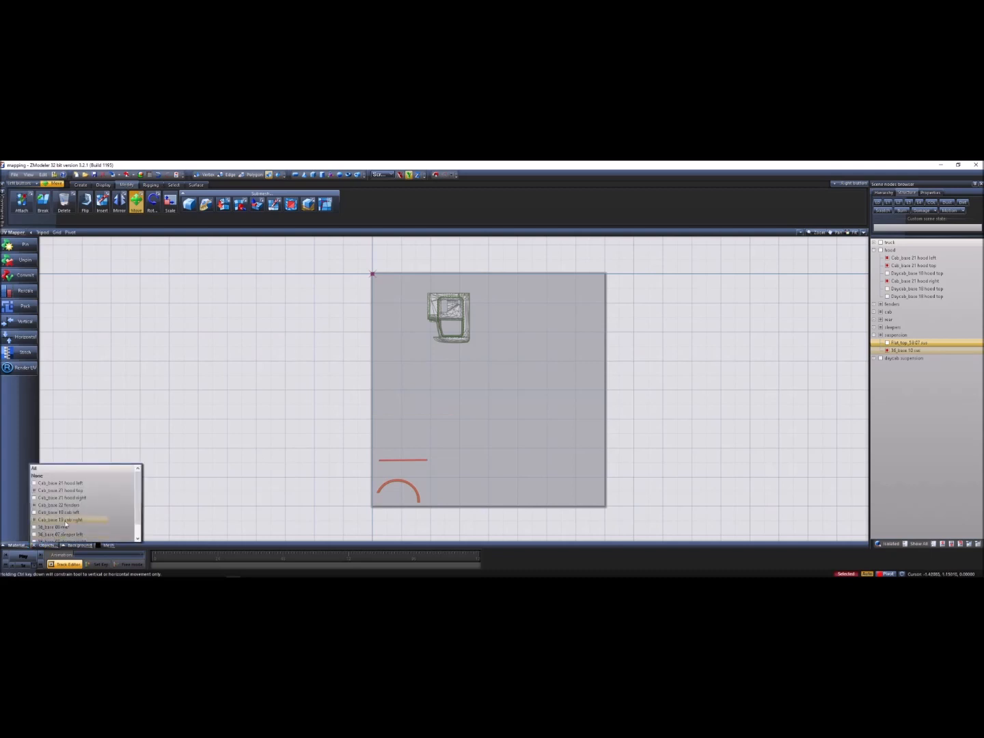
{"action": "left_click", "coordinate": [34, 499]}
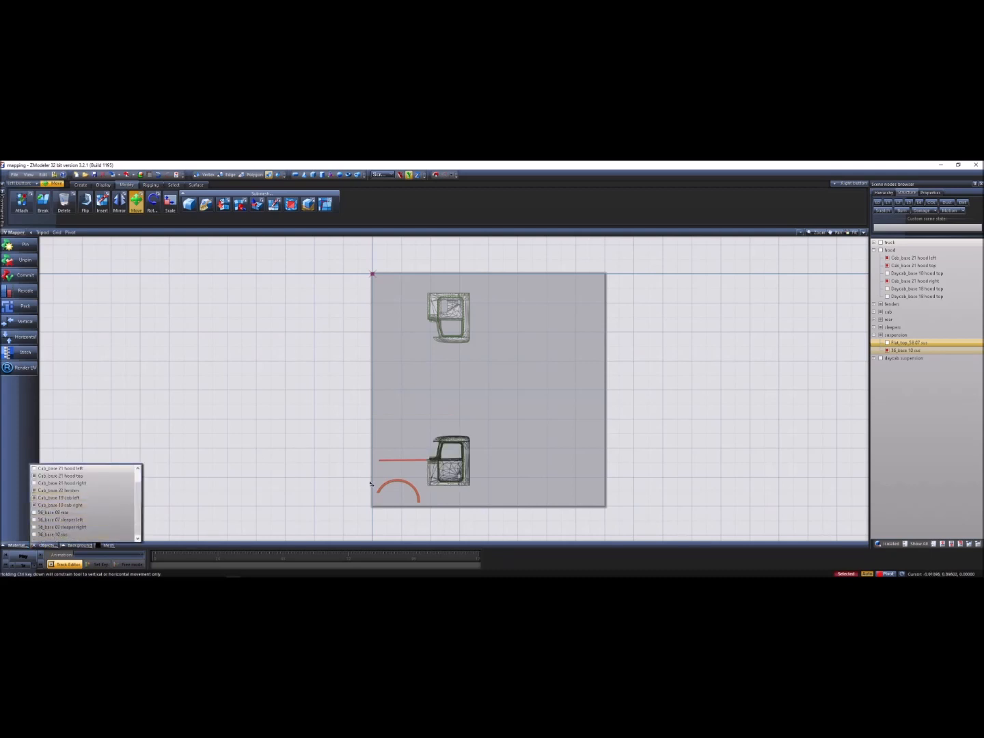
- Try to rotate the lower door section of the left cab's mapping
{"action": "left_click", "coordinate": [153, 202]}
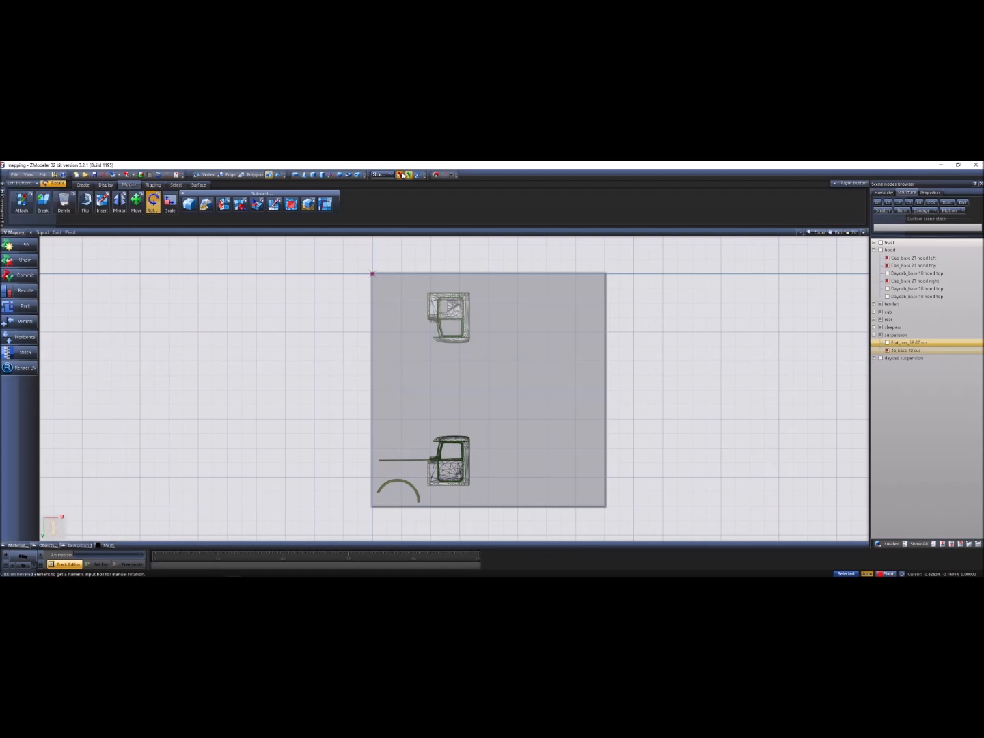
{"action": "left_click", "coordinate": [449, 472]}
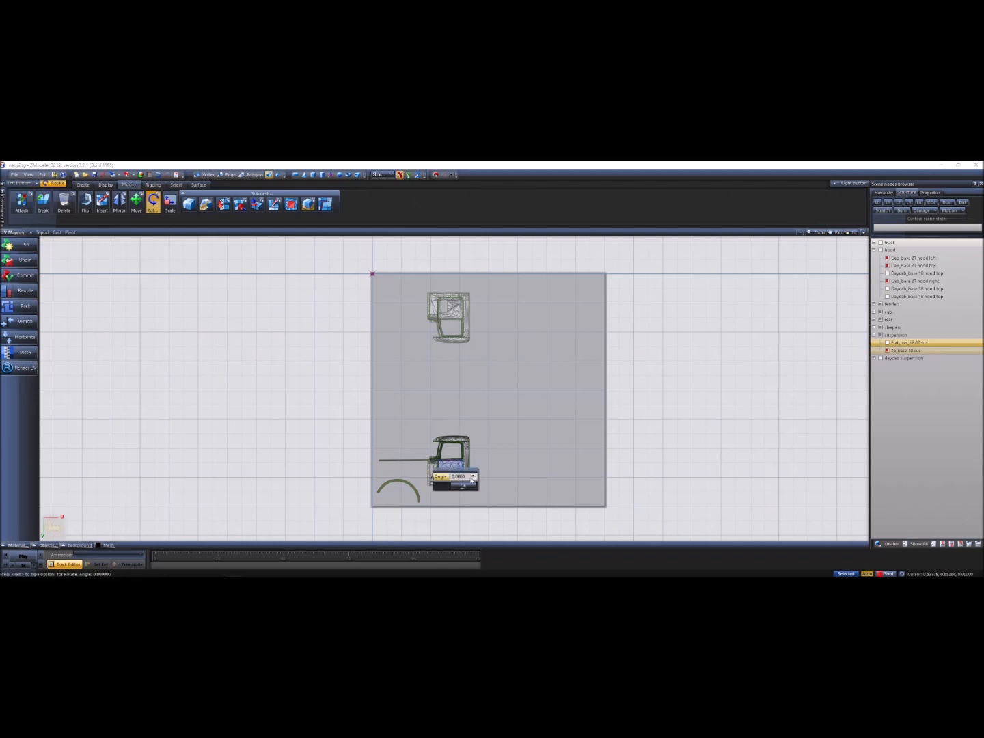
{"action": "key", "text": "Return"}
{"action": "left_click", "coordinate": [463, 486]}
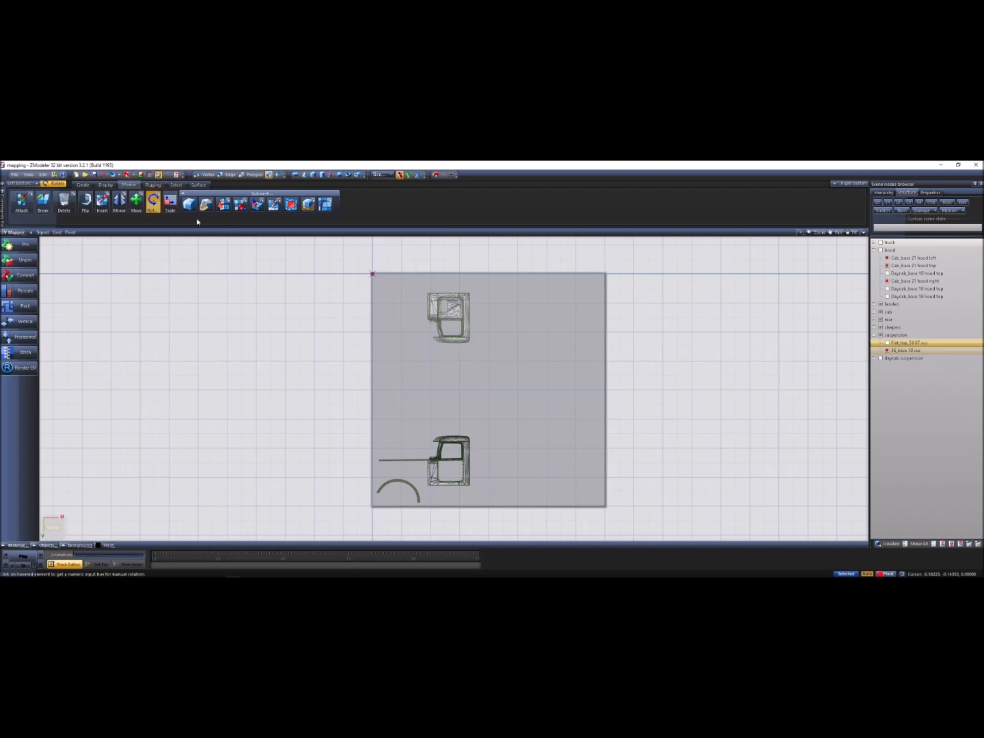
{"action": "scroll", "coordinate": [405, 531], "scroll_direction": "up", "scroll_amount": 3}
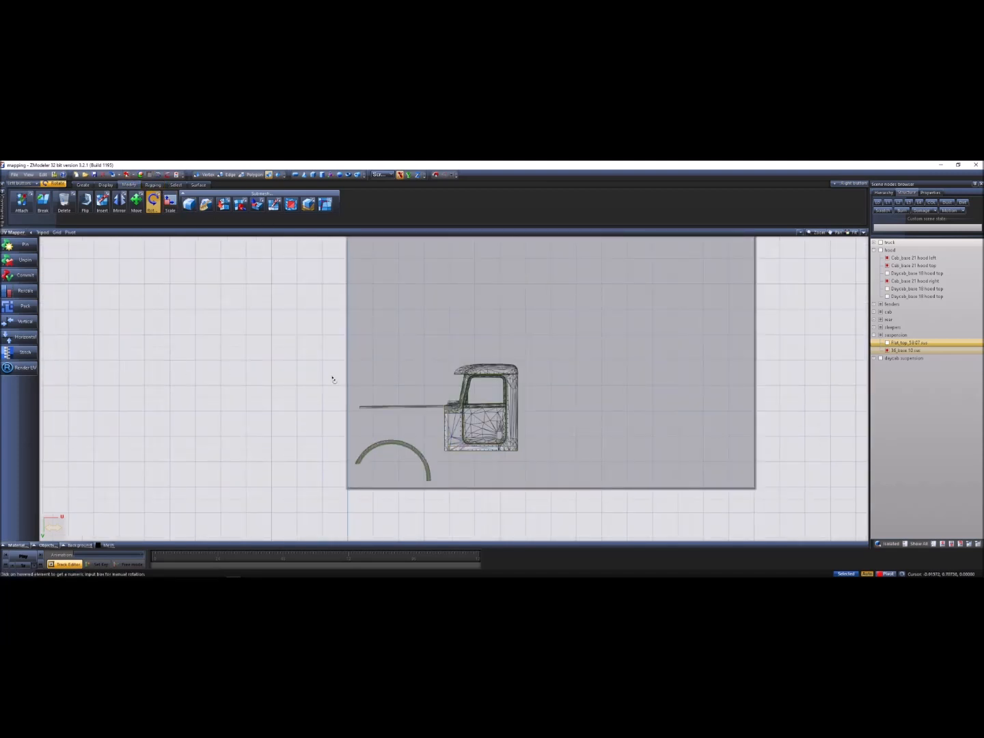
- Hide the left cab, select the hood top and fenders mappings, and rotate them 90 degrees about the X axis
{"action": "left_click", "coordinate": [34, 545]}
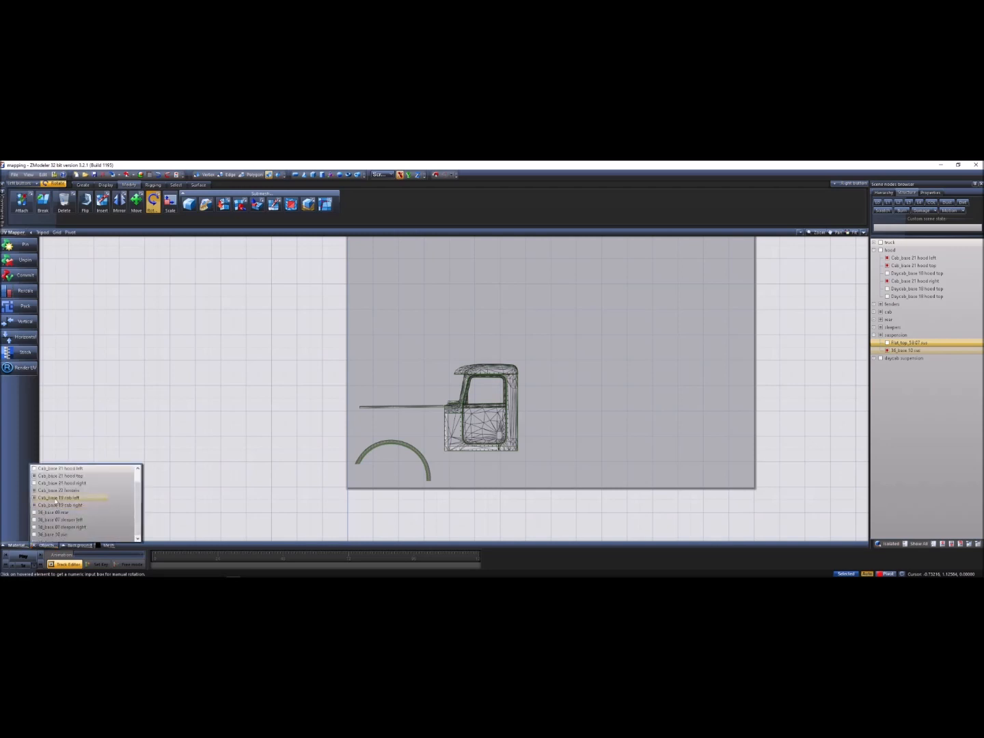
{"action": "left_click", "coordinate": [34, 505]}
{"action": "left_click_drag", "start_coordinate": [497, 489], "coordinate": [234, 310]}
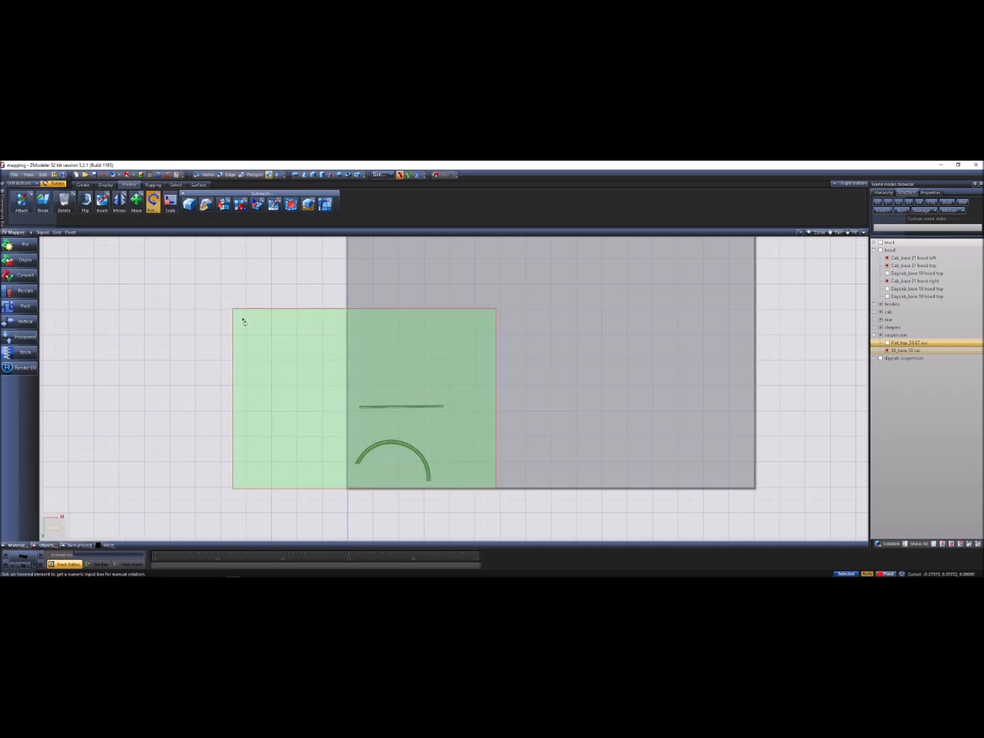
{"action": "left_click_drag", "start_coordinate": [337, 374], "coordinate": [492, 513]}
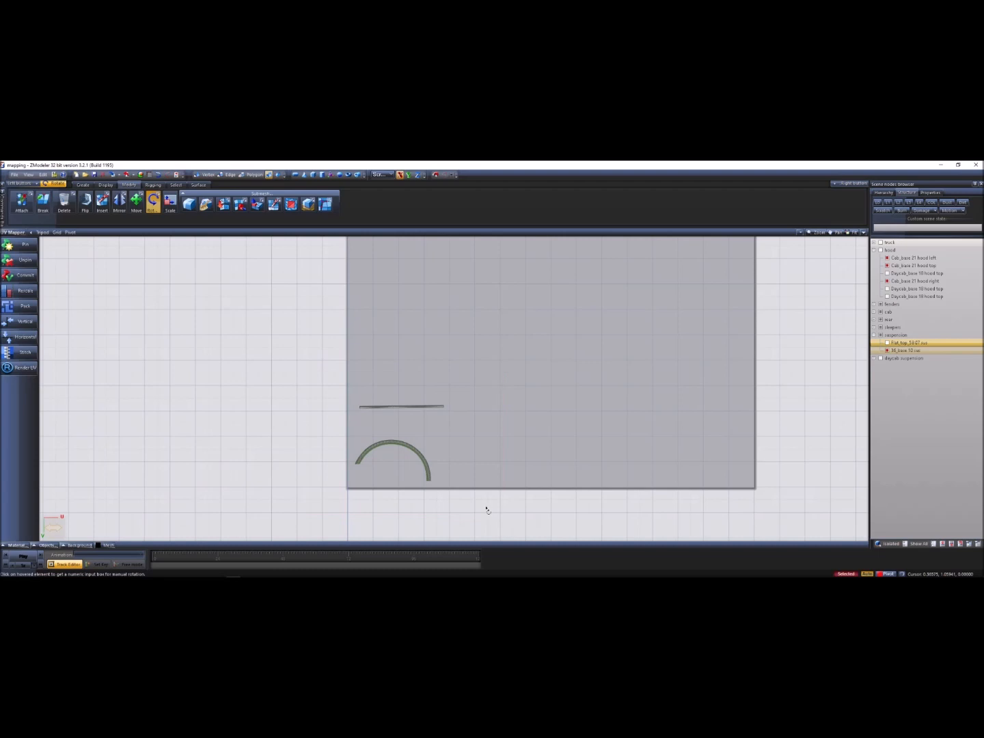
{"action": "left_click", "coordinate": [417, 453]}
{"action": "type", "text": "90"}
{"action": "left_click", "coordinate": [430, 466]}
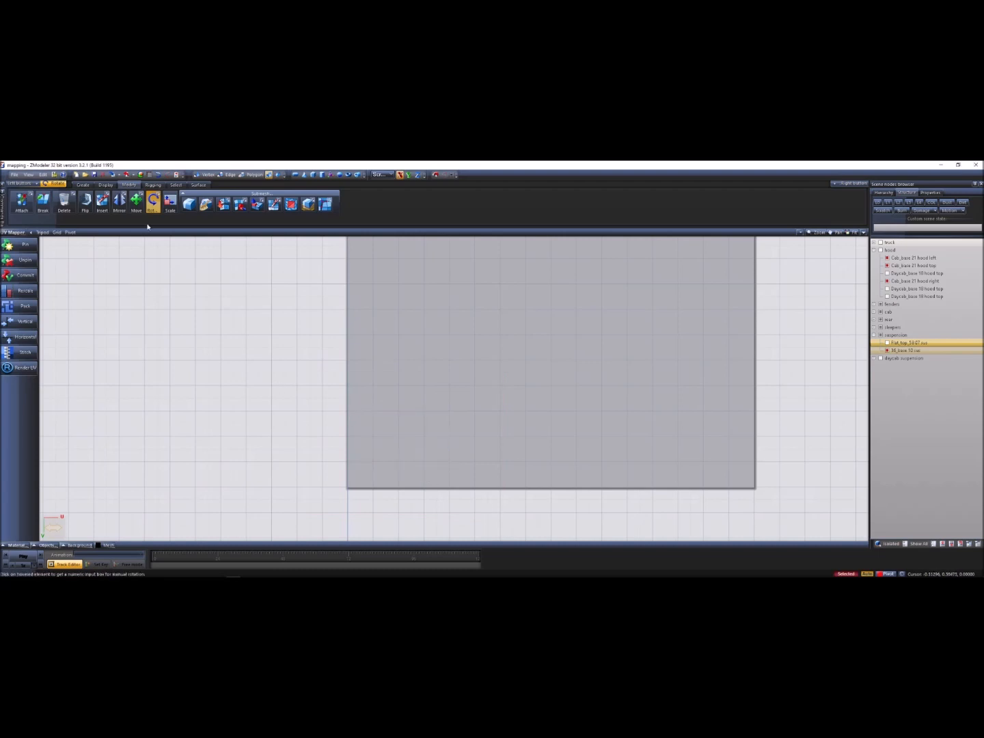
- Move the rotated hood top and fenders mappings vertically down into the texture square below the right-side pieces
{"action": "left_click", "coordinate": [136, 200]}
{"action": "scroll", "coordinate": [416, 445], "scroll_direction": "down", "scroll_amount": 3}
{"action": "scroll", "coordinate": [423, 321], "scroll_direction": "up", "scroll_amount": 2}
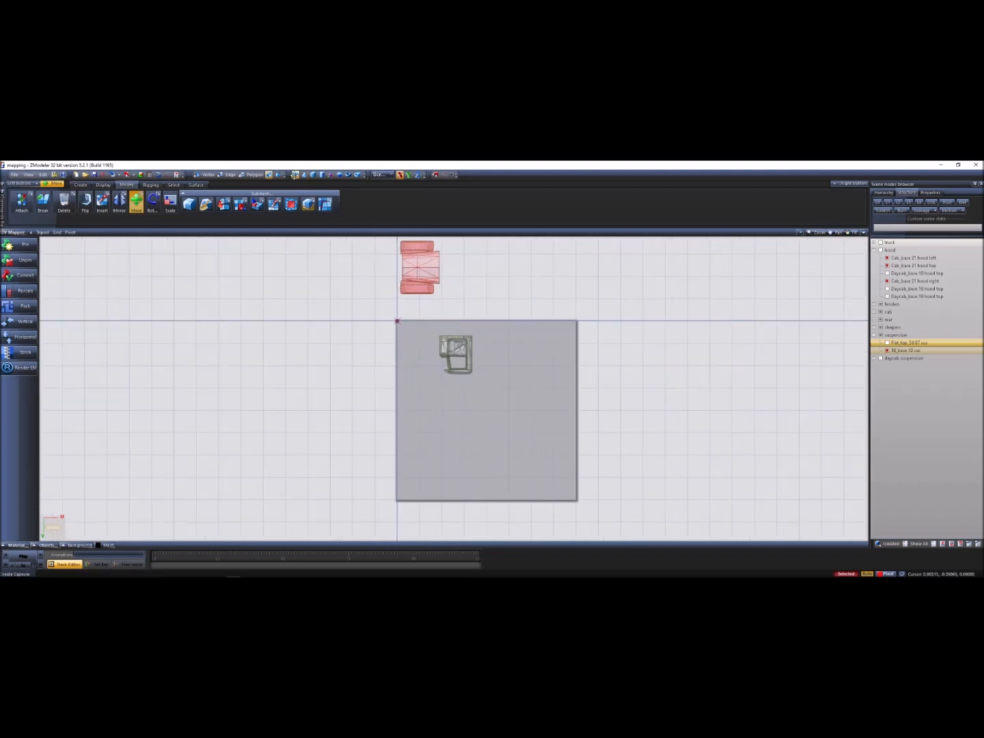
{"action": "left_click_drag", "start_coordinate": [429, 268], "coordinate": [421, 404]}
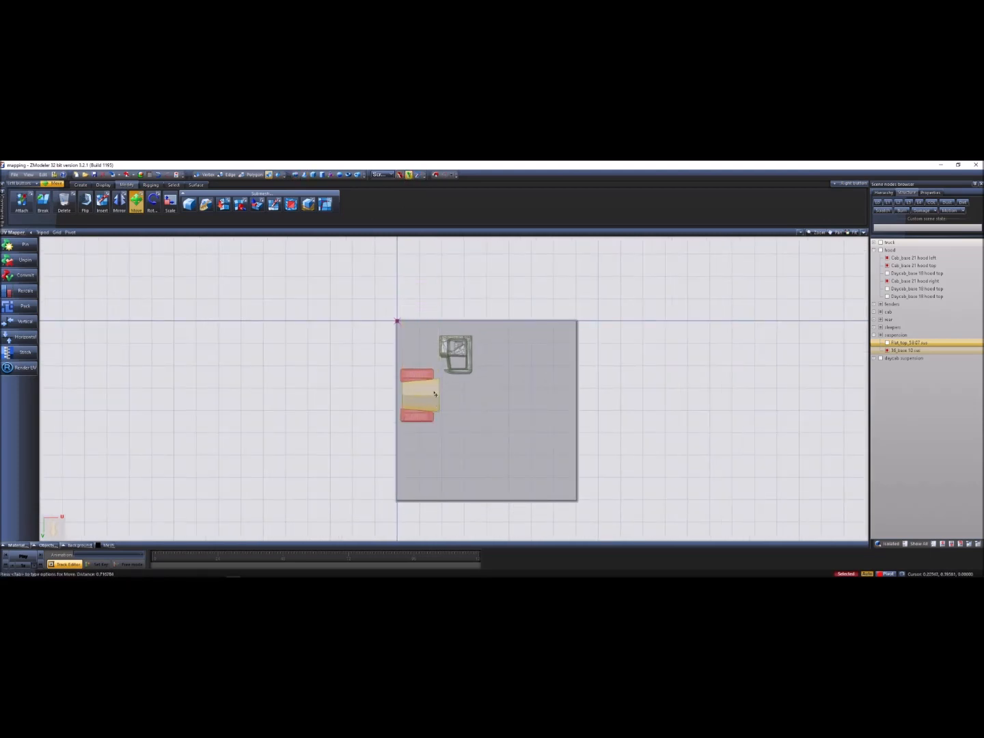
- Display all objects and shift the hood top and fenders mappings down, midway between the right-side and left-side pieces
{"action": "left_click", "coordinate": [47, 544]}
{"action": "left_click", "coordinate": [35, 469]}
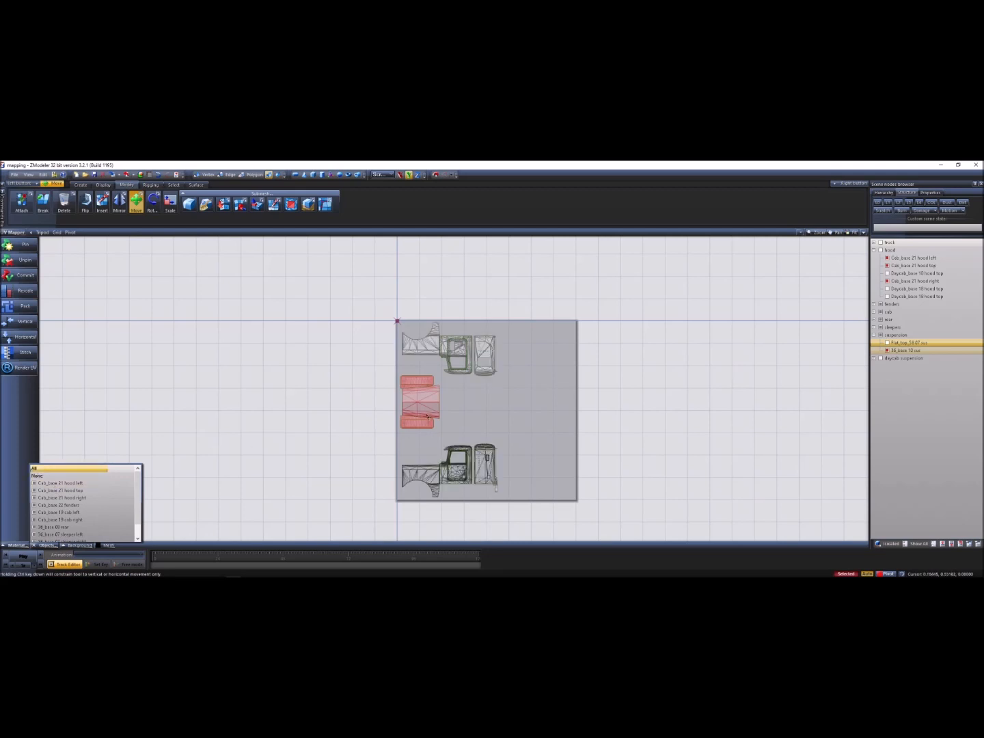
{"action": "left_click_drag", "start_coordinate": [430, 415], "coordinate": [431, 425]}
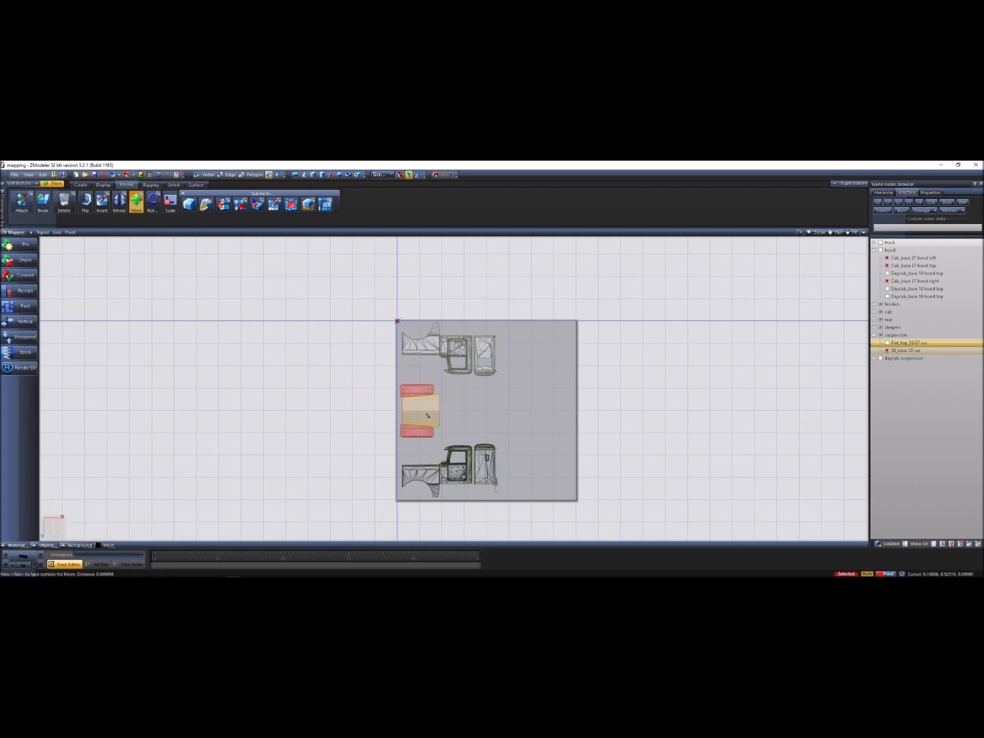
- Nudge the hood top and fenders mappings slightly up, and display only the fenders mapping
{"action": "scroll", "coordinate": [428, 420], "scroll_direction": "up", "scroll_amount": 2}
{"action": "left_click_drag", "start_coordinate": [427, 409], "coordinate": [428, 406]}
{"action": "left_click", "coordinate": [50, 546]}
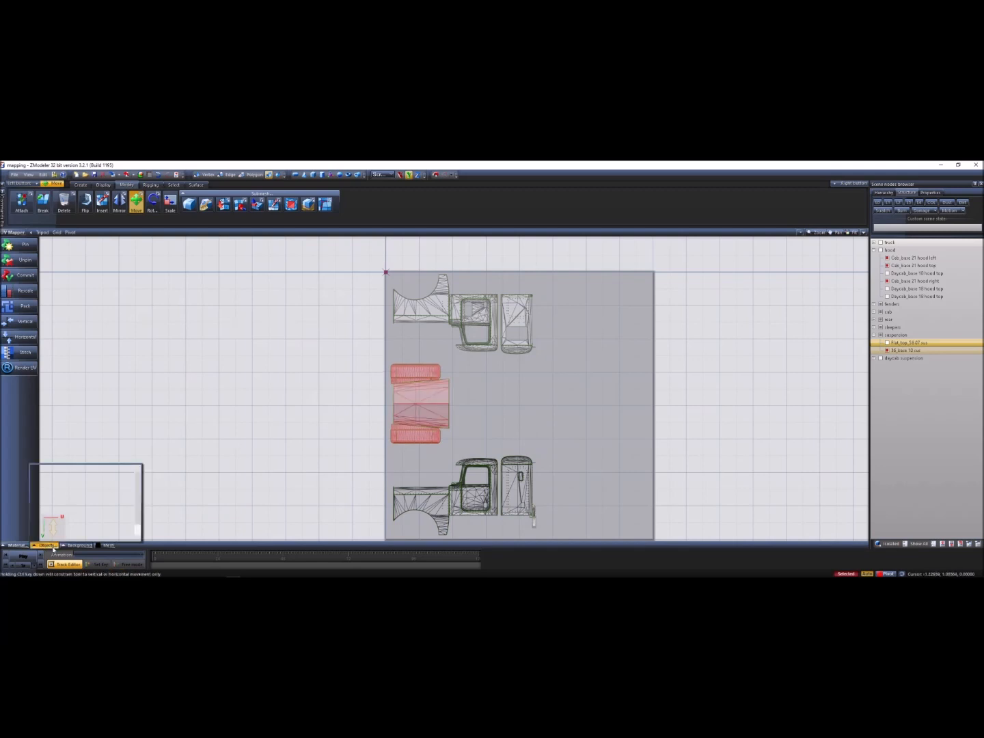
{"action": "left_click", "coordinate": [51, 478]}
{"action": "scroll", "coordinate": [89, 529], "scroll_direction": "down", "scroll_amount": 1}
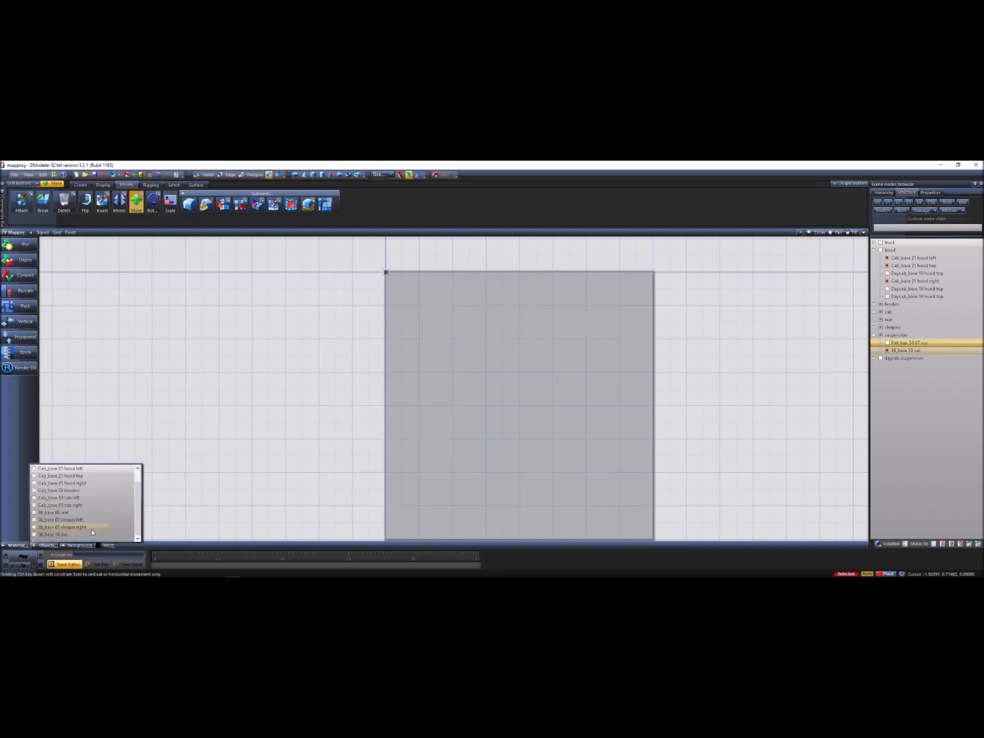
{"action": "left_click", "coordinate": [43, 491]}
- Move the upper fender mapping slightly up and the lower fender mapping slightly down to widen the space between them
{"action": "left_click_drag", "start_coordinate": [491, 411], "coordinate": [293, 315]}
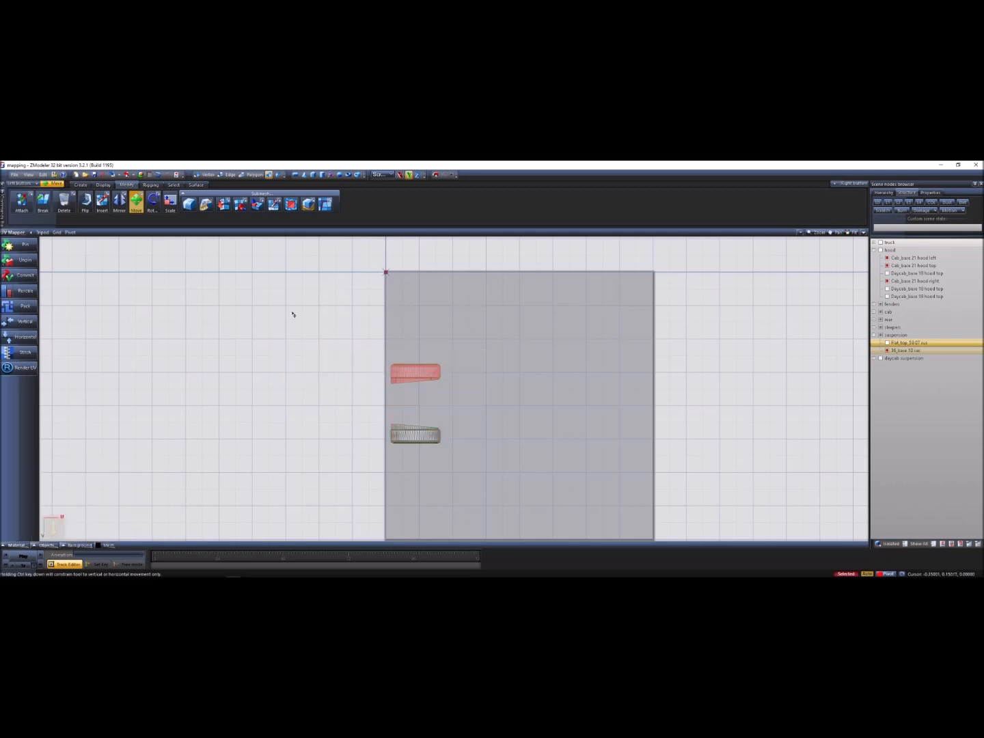
{"action": "scroll", "coordinate": [417, 372], "scroll_direction": "up", "scroll_amount": 3}
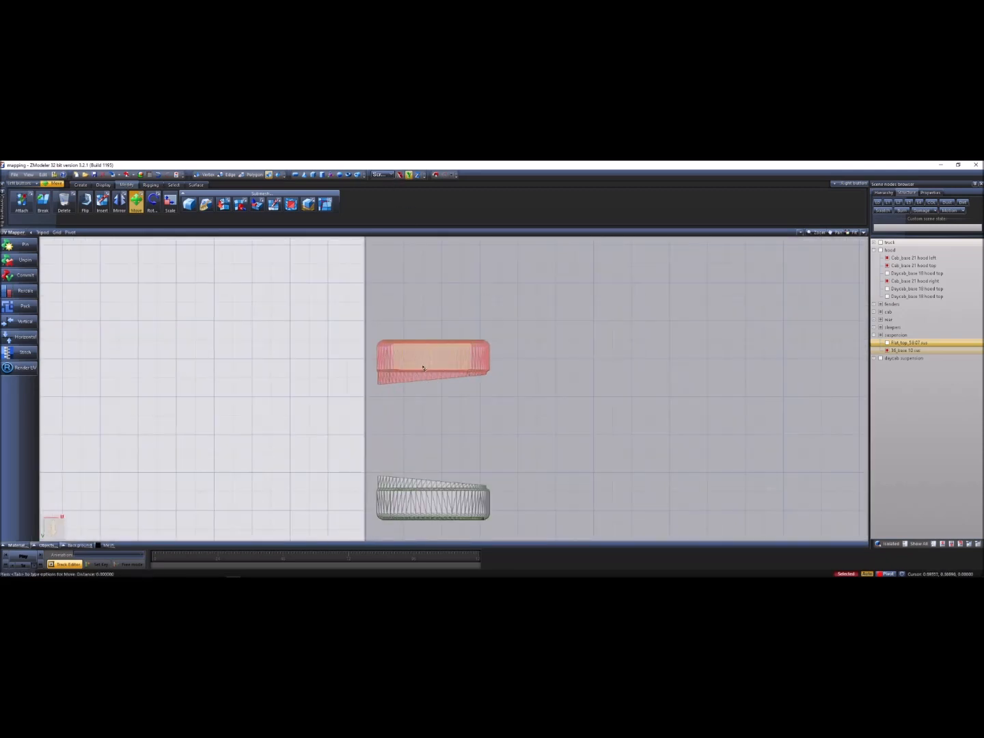
{"action": "left_click_drag", "start_coordinate": [428, 363], "coordinate": [431, 361]}
{"action": "left_click_drag", "start_coordinate": [331, 424], "coordinate": [457, 520]}
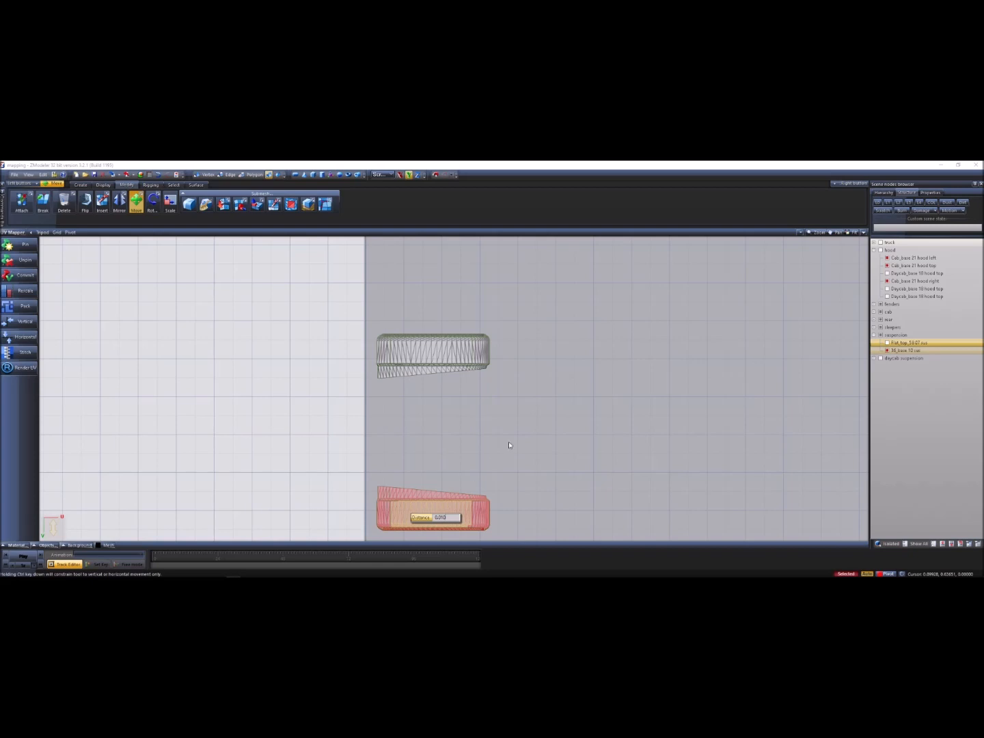
{"action": "left_click_drag", "start_coordinate": [511, 440], "coordinate": [510, 436]}
- Show the hood top between the separated fenders, clear the selection, and display all objects' mappings
{"action": "left_click", "coordinate": [47, 544]}
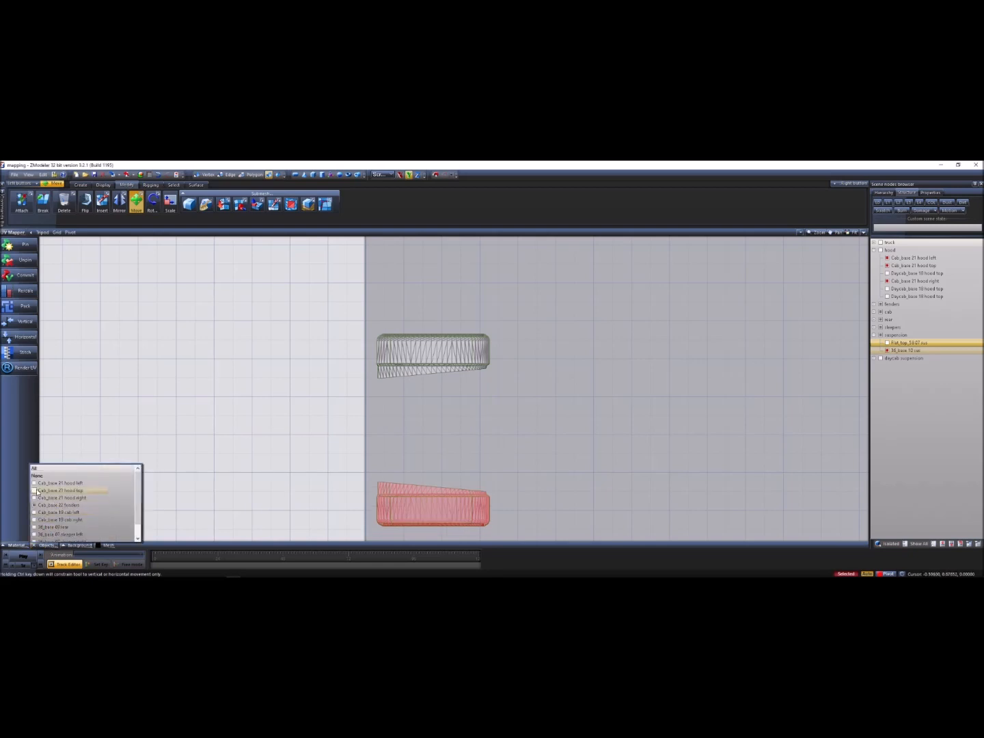
{"action": "left_click", "coordinate": [35, 491]}
{"action": "scroll", "coordinate": [327, 435], "scroll_direction": "down", "scroll_amount": 1}
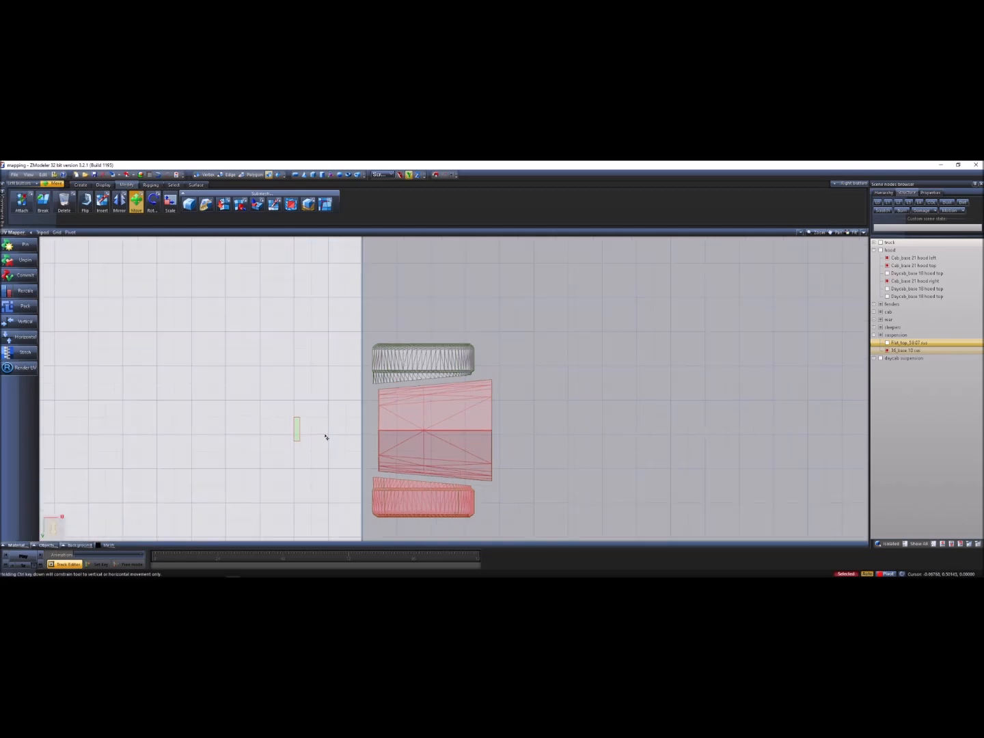
{"action": "key", "text": "space"}
{"action": "scroll", "coordinate": [310, 445], "scroll_direction": "down", "scroll_amount": 4}
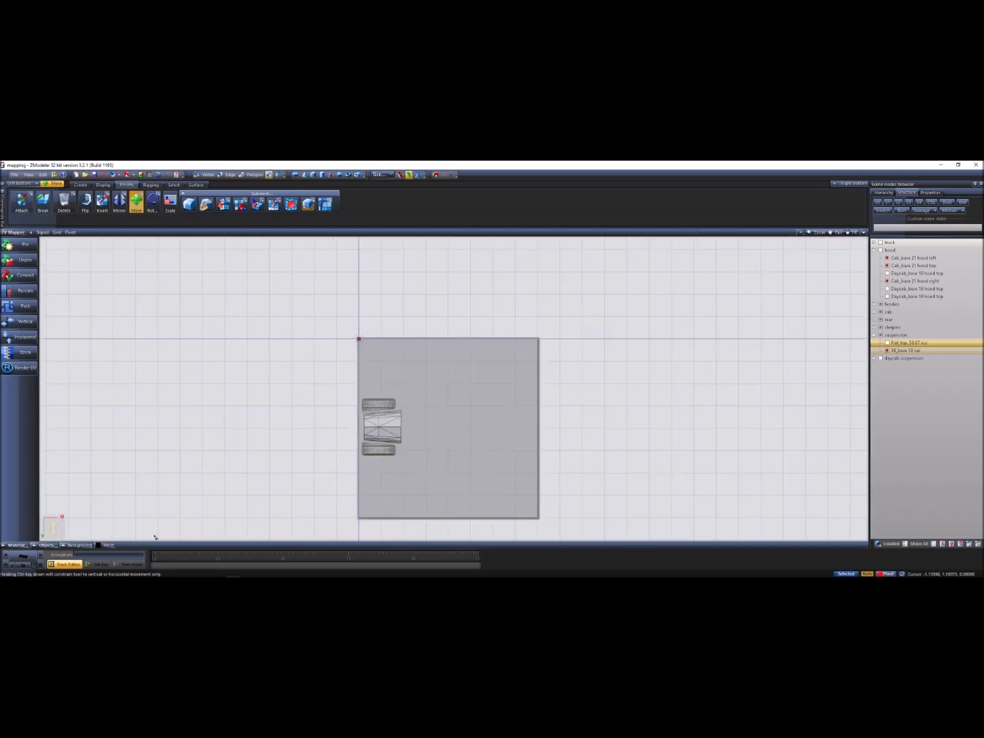
{"action": "left_click", "coordinate": [53, 544]}
{"action": "left_click", "coordinate": [58, 469]}
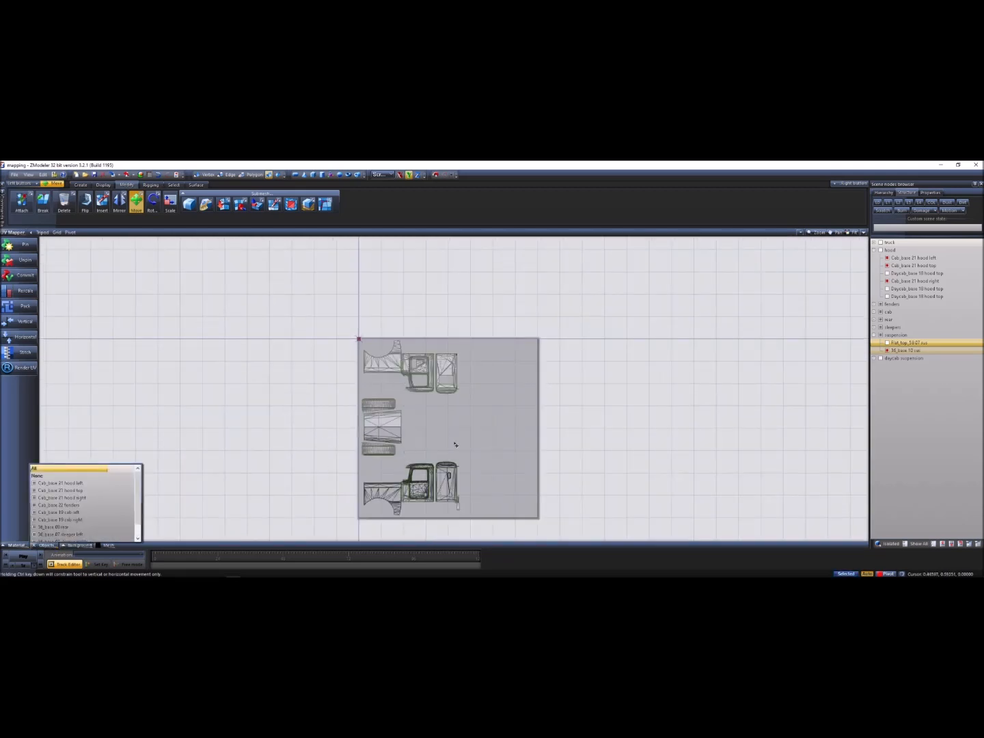
- Hide the hood, fenders, cab and sleeper mappings so that only the rear and suspension mappings are displayed
{"action": "left_click", "coordinate": [500, 459]}
{"action": "scroll", "coordinate": [476, 490], "scroll_direction": "up", "scroll_amount": 2}
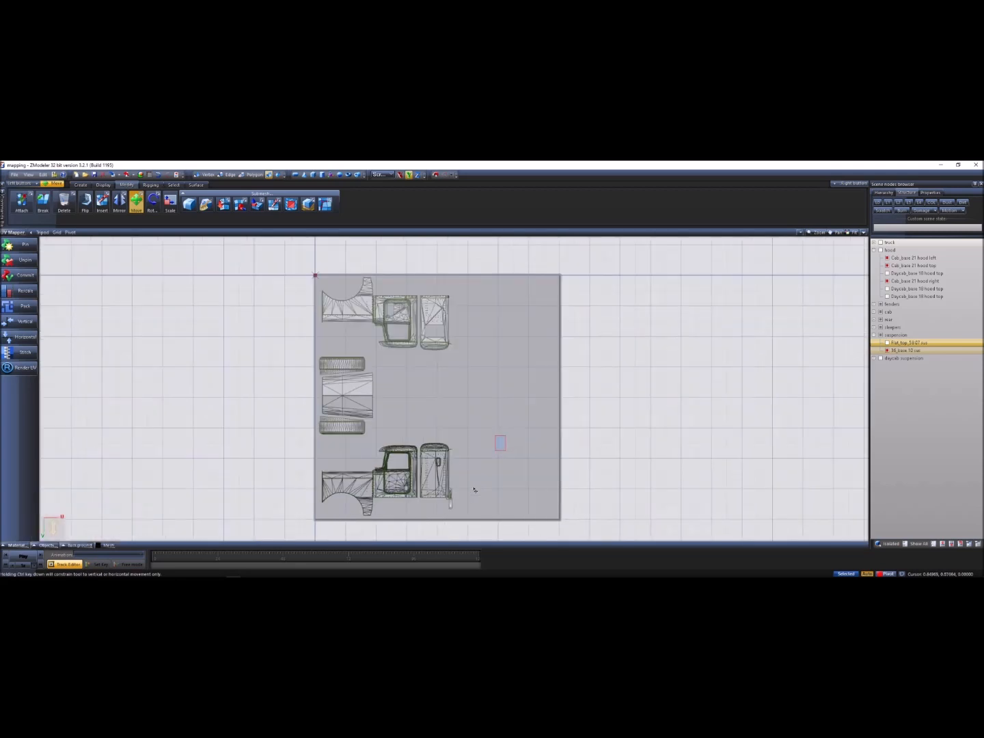
{"action": "left_click", "coordinate": [48, 545]}
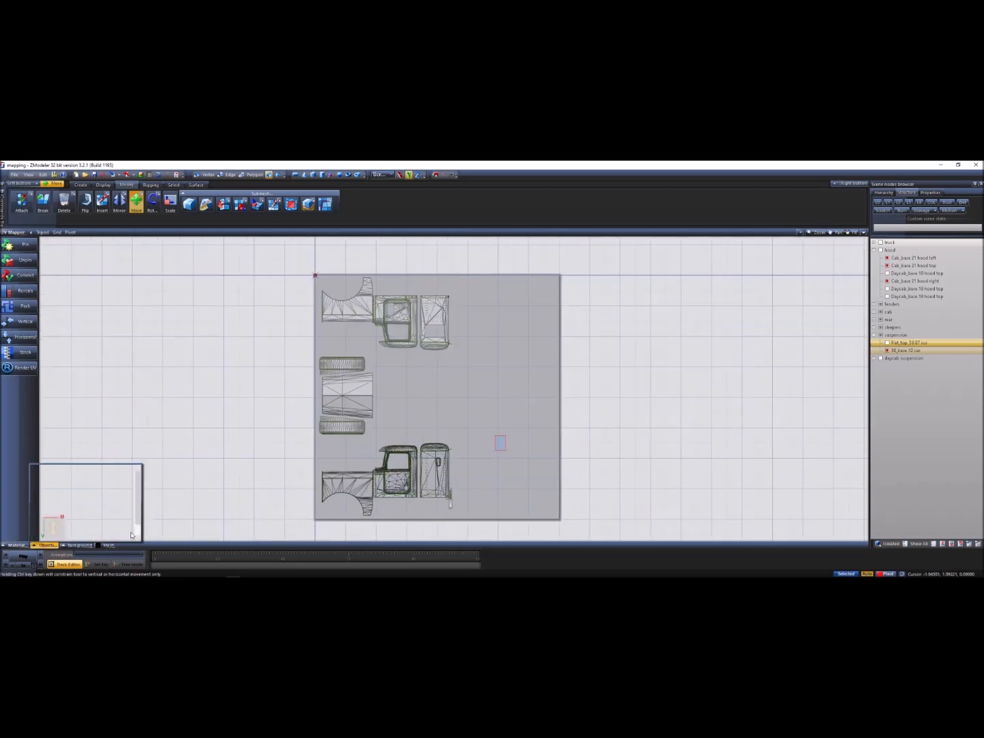
{"action": "left_click", "coordinate": [34, 484]}
{"action": "left_click", "coordinate": [34, 491]}
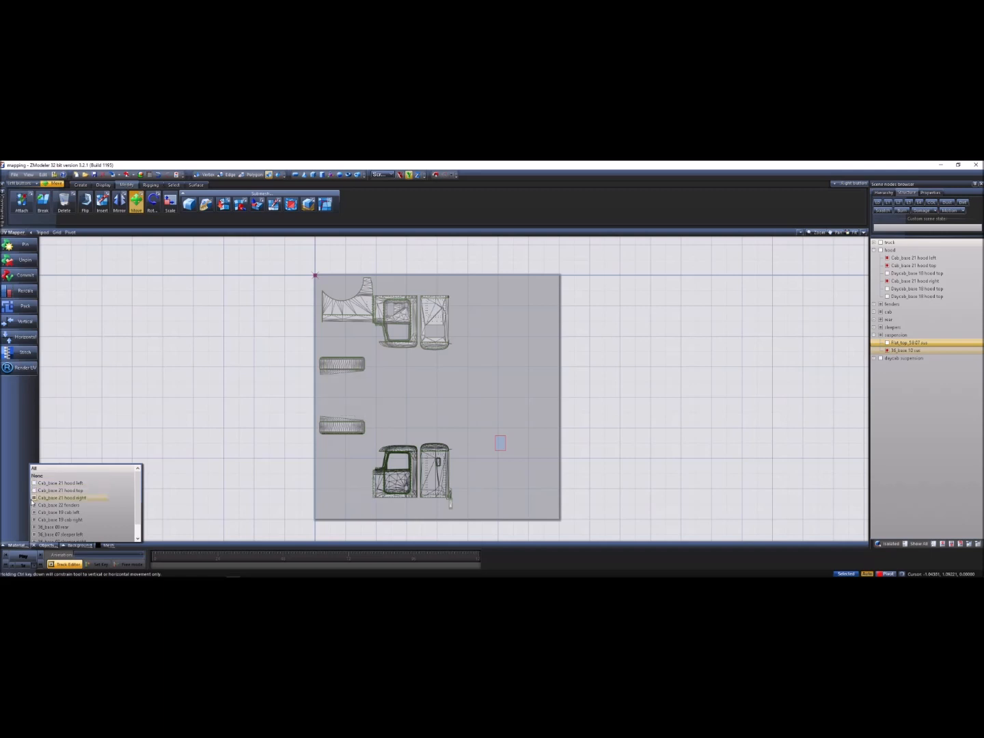
{"action": "left_click", "coordinate": [35, 499]}
{"action": "left_click", "coordinate": [34, 505]}
{"action": "left_click", "coordinate": [34, 513]}
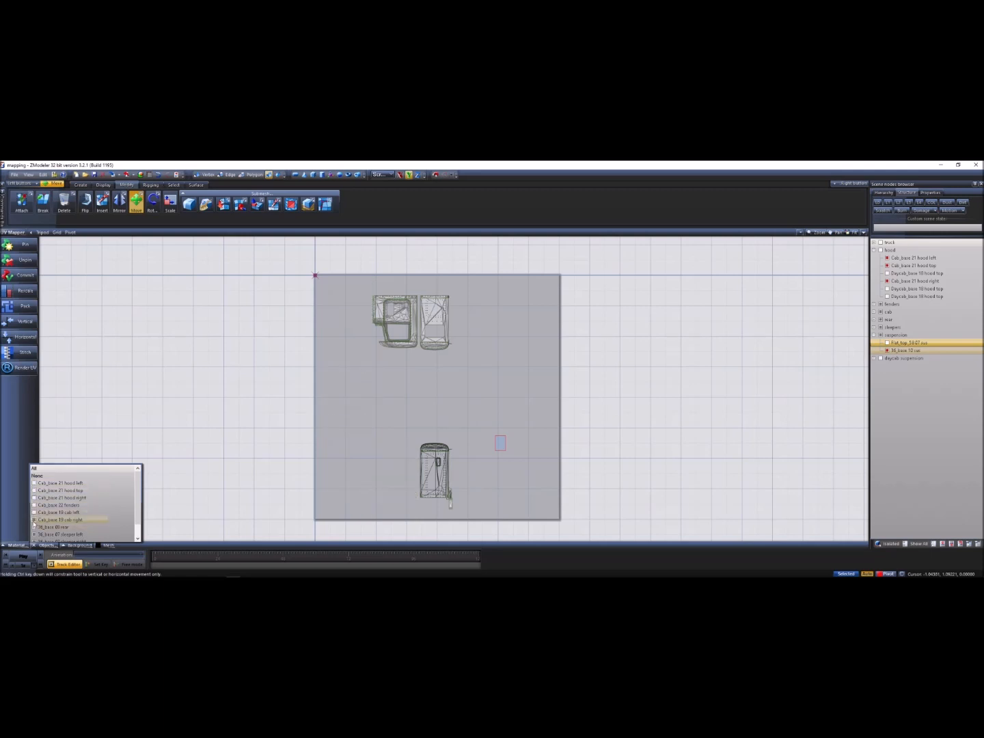
{"action": "left_click", "coordinate": [34, 520]}
{"action": "scroll", "coordinate": [34, 527], "scroll_direction": "down", "scroll_amount": 1}
{"action": "left_click", "coordinate": [34, 521]}
{"action": "left_click", "coordinate": [33, 526]}
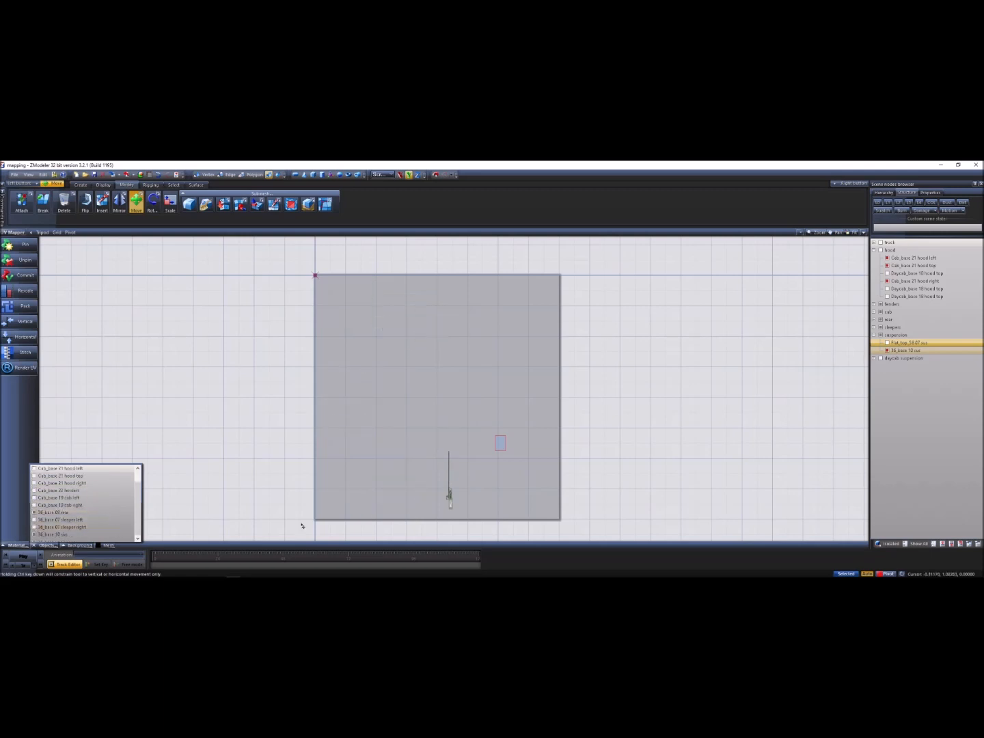
- Rotate the rear and suspension mappings 90 degrees and move them horizontally to the lower right area of the texture square
{"action": "left_click_drag", "start_coordinate": [483, 533], "coordinate": [397, 417]}
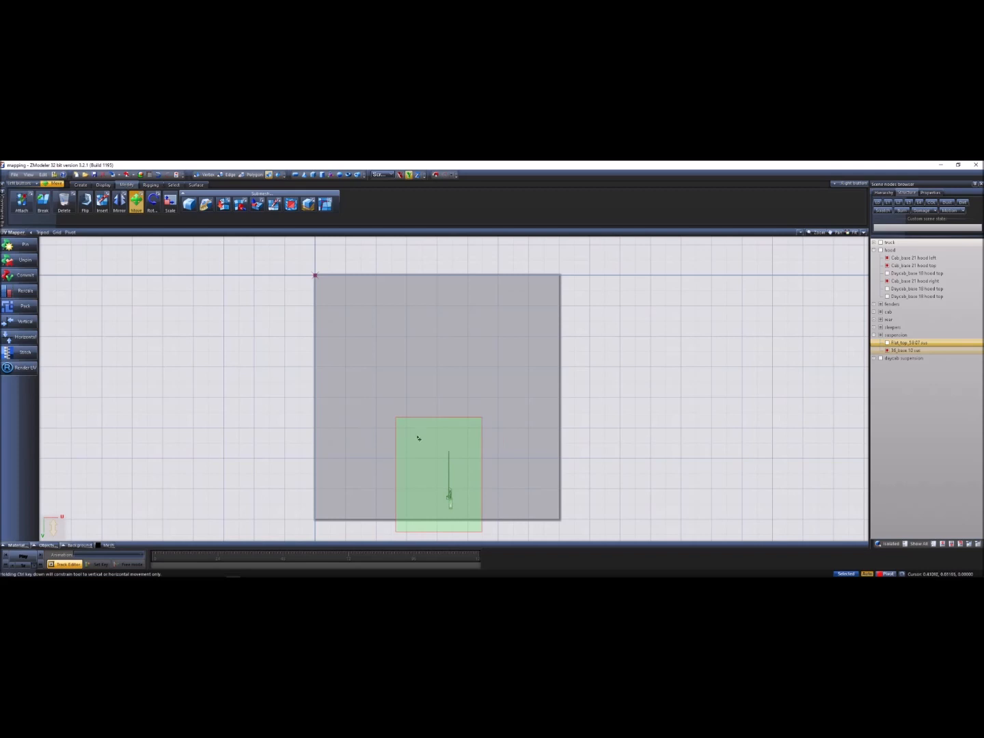
{"action": "left_click", "coordinate": [152, 201]}
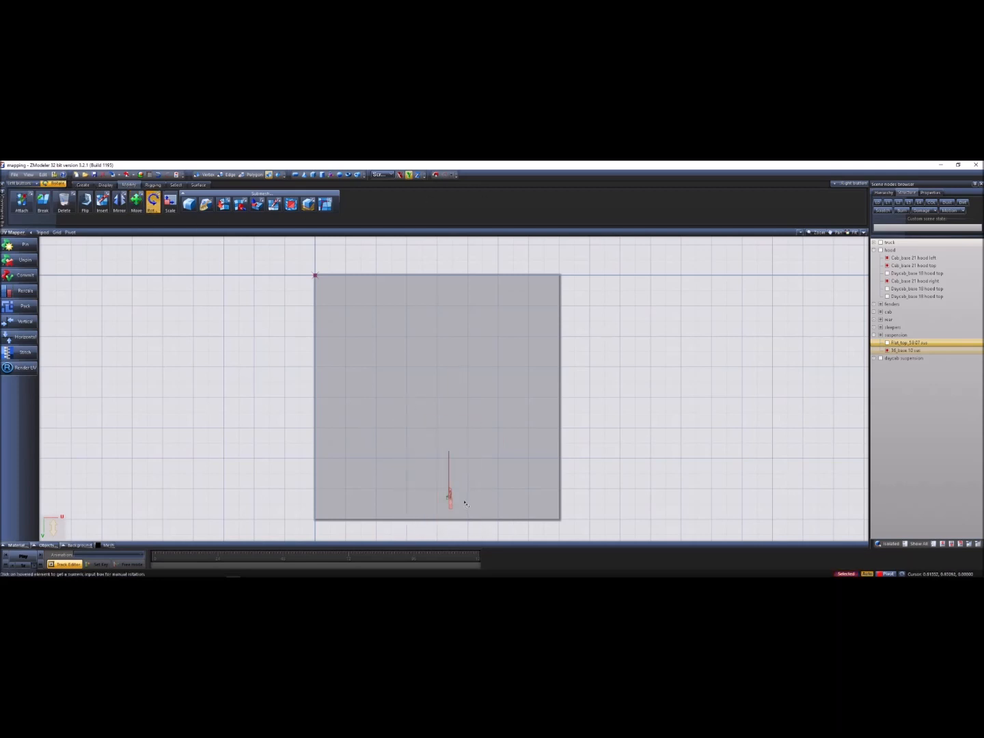
{"action": "scroll", "coordinate": [455, 492], "scroll_direction": "up", "scroll_amount": 2}
{"action": "left_click", "coordinate": [443, 486]}
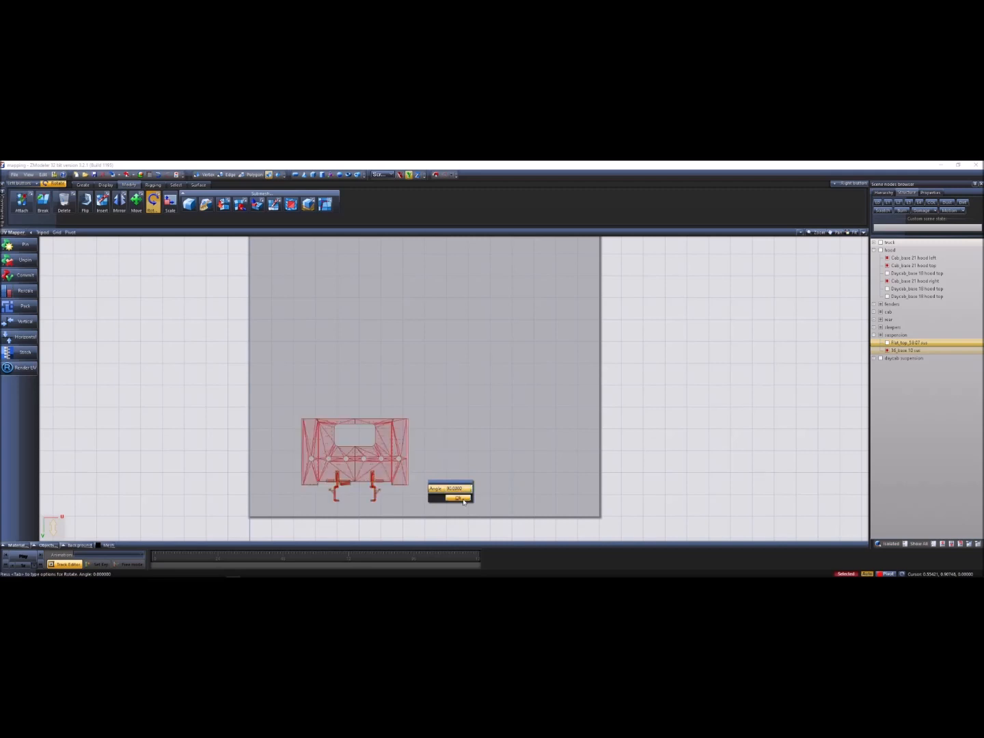
{"action": "left_click", "coordinate": [459, 498]}
{"action": "left_click", "coordinate": [136, 201]}
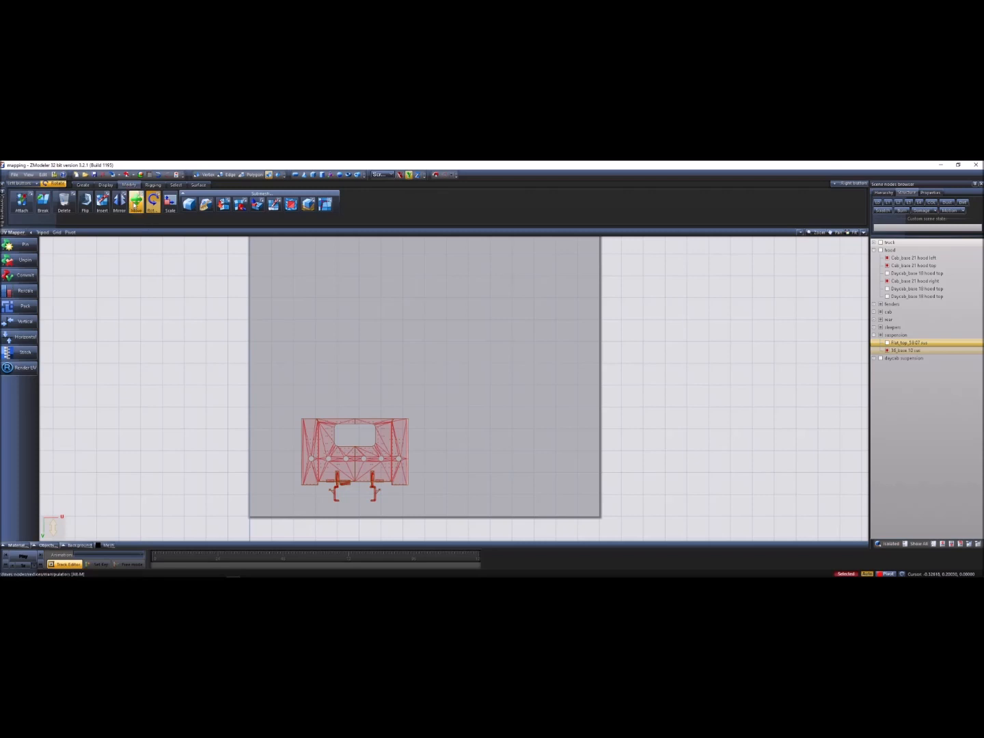
{"action": "left_click_drag", "start_coordinate": [359, 398], "coordinate": [518, 483]}
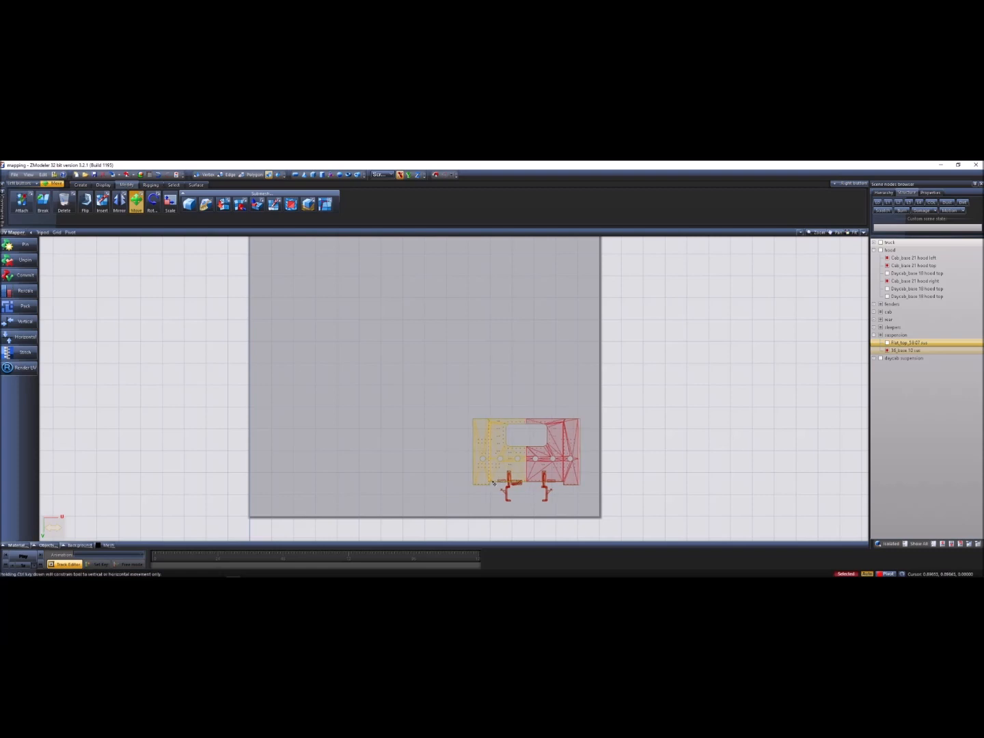
- Restore the four-view layout, switch the Left view to 3D, and compare the truck's rear wall with its mapping
{"action": "left_click", "coordinate": [865, 232]}
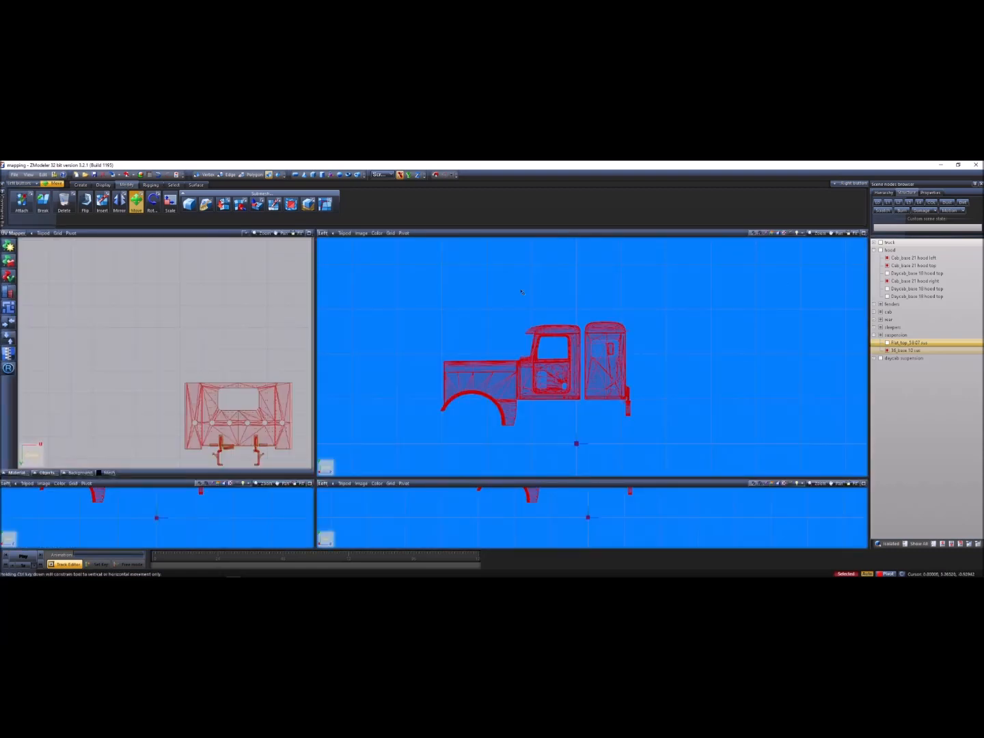
{"action": "left_click", "coordinate": [325, 234]}
{"action": "left_click", "coordinate": [337, 242]}
{"action": "scroll", "coordinate": [603, 298], "scroll_direction": "up", "scroll_amount": 4}
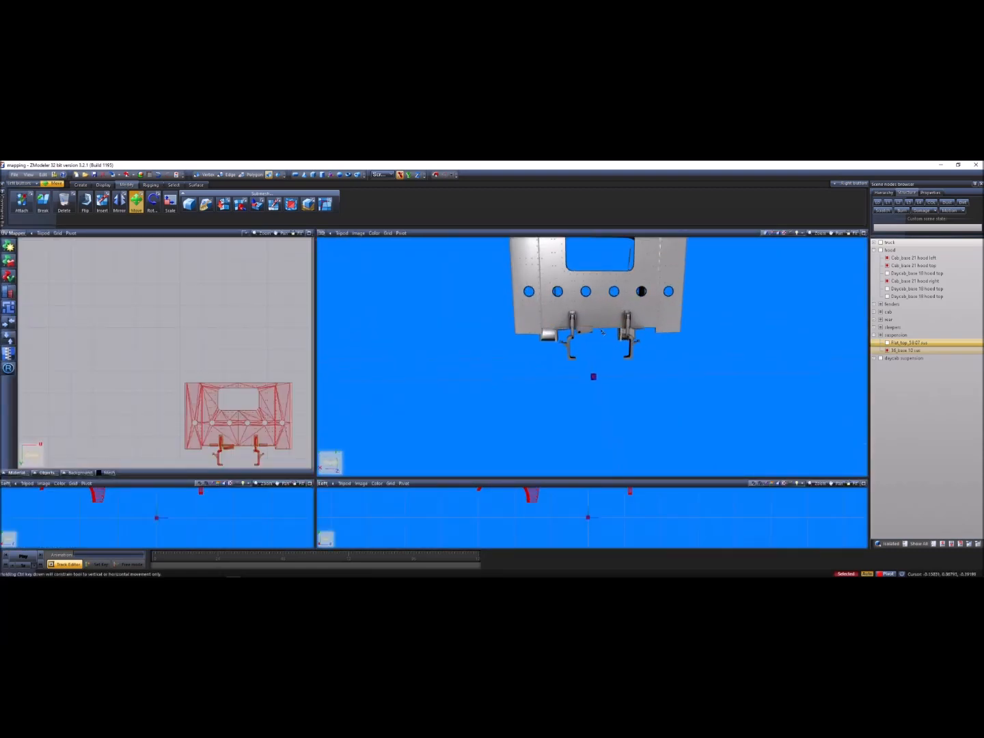
{"action": "scroll", "coordinate": [252, 454], "scroll_direction": "up", "scroll_amount": 4}
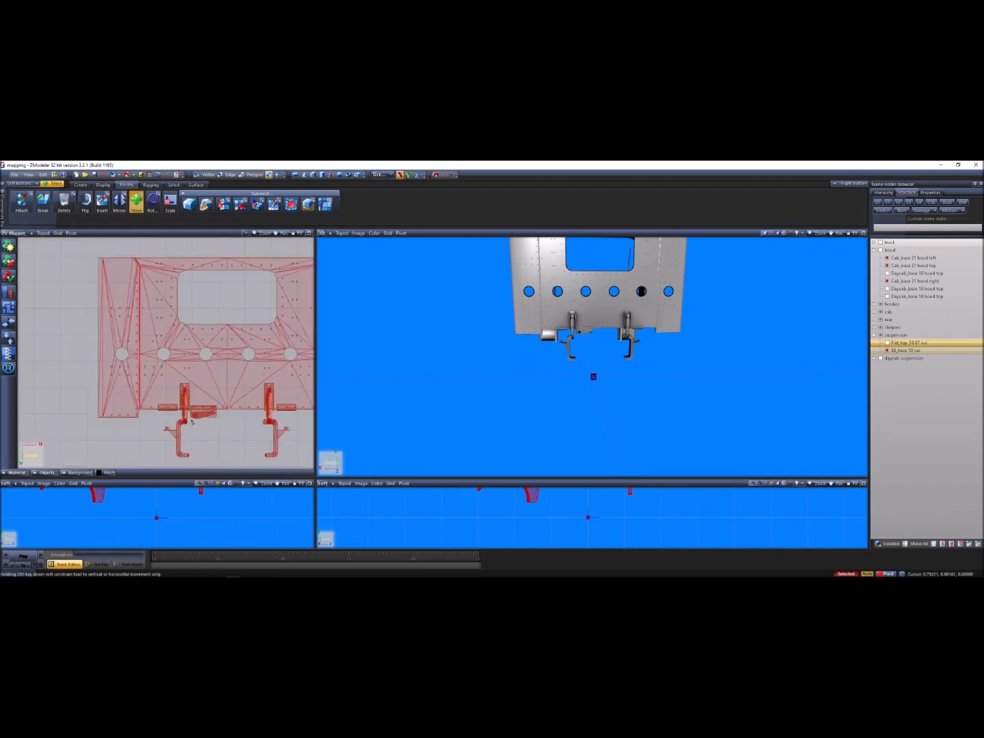
{"action": "mouse_move", "coordinate": [561, 340]}
{"action": "middle_mouse_down", "text": "alt"}
{"action": "mouse_move", "coordinate": [541, 336]}
{"action": "mouse_move", "coordinate": [560, 333]}
{"action": "mouse_move", "coordinate": [556, 362]}
{"action": "middle_mouse_up", "text": "alt"}
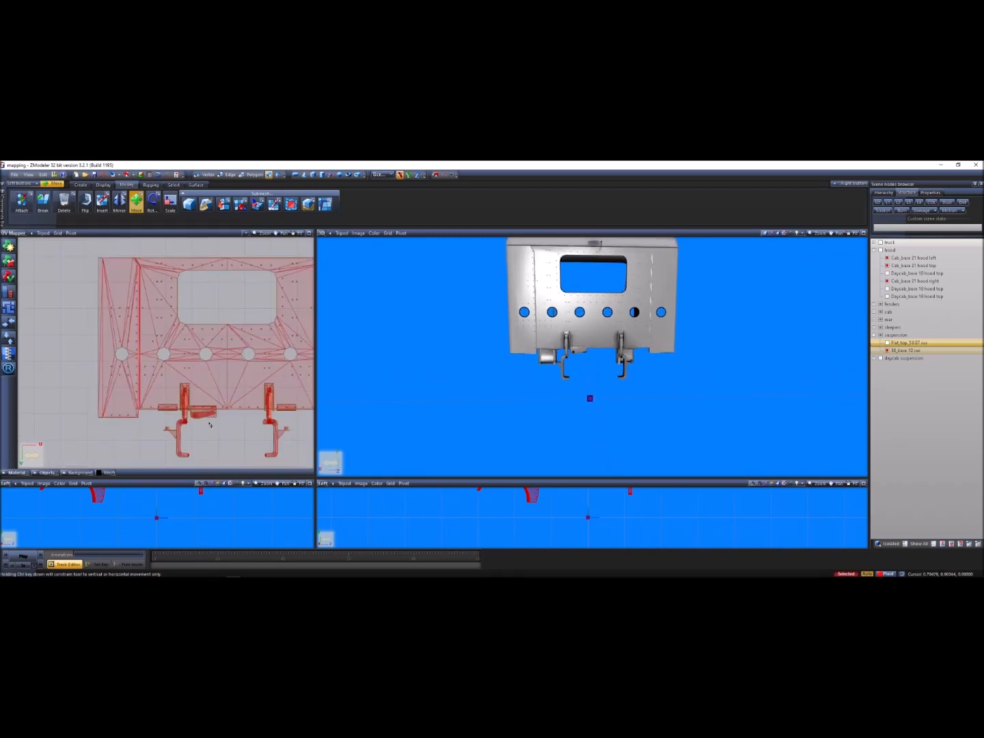
{"action": "scroll", "coordinate": [210, 386], "scroll_direction": "down", "scroll_amount": 3}
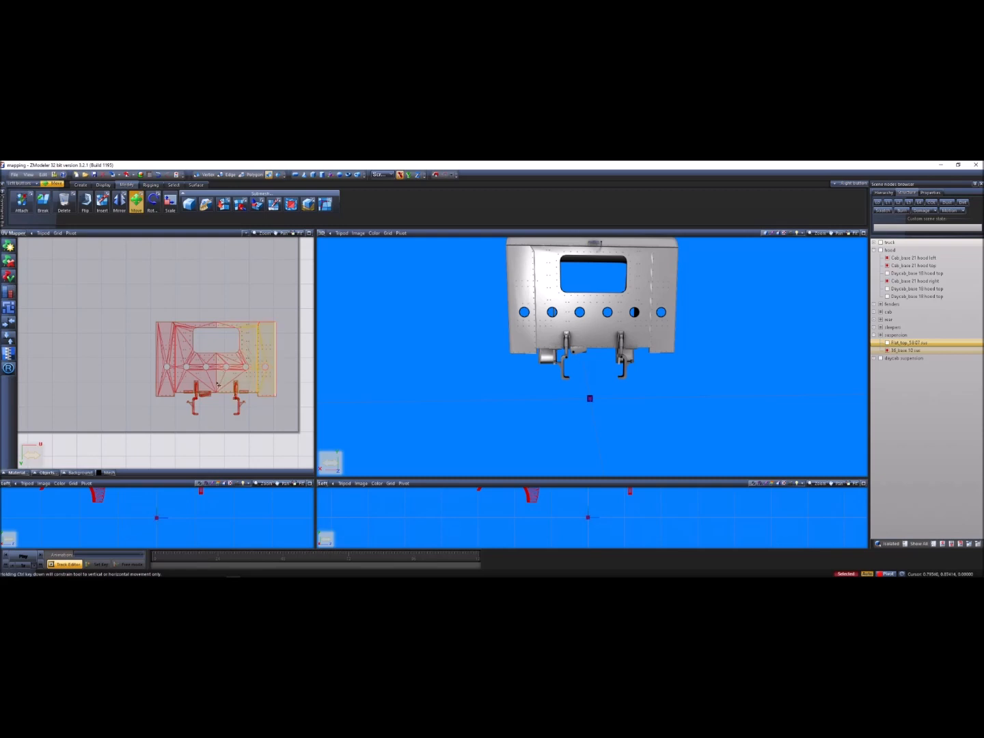
{"action": "mouse_move", "coordinate": [562, 300]}
{"action": "middle_mouse_down"}
{"action": "mouse_move", "coordinate": [592, 304]}
{"action": "mouse_move", "coordinate": [568, 318]}
{"action": "middle_mouse_up"}
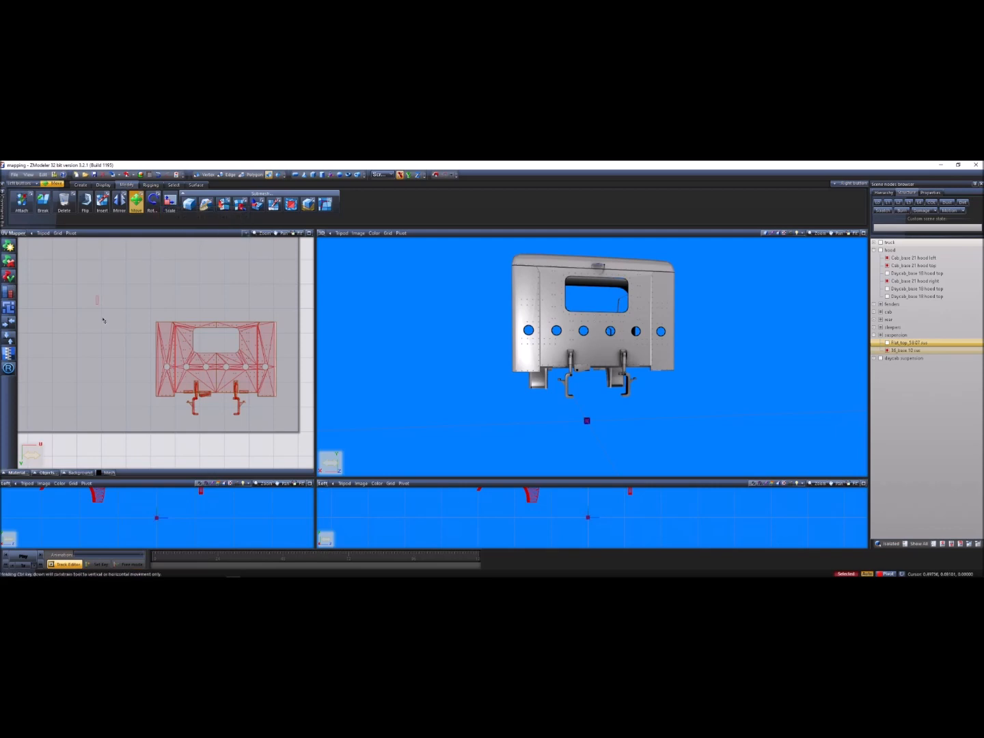
- Display all objects' mappings, check the layout against the 3D truck, and maximize the UV mapper view
{"action": "left_click", "coordinate": [47, 472]}
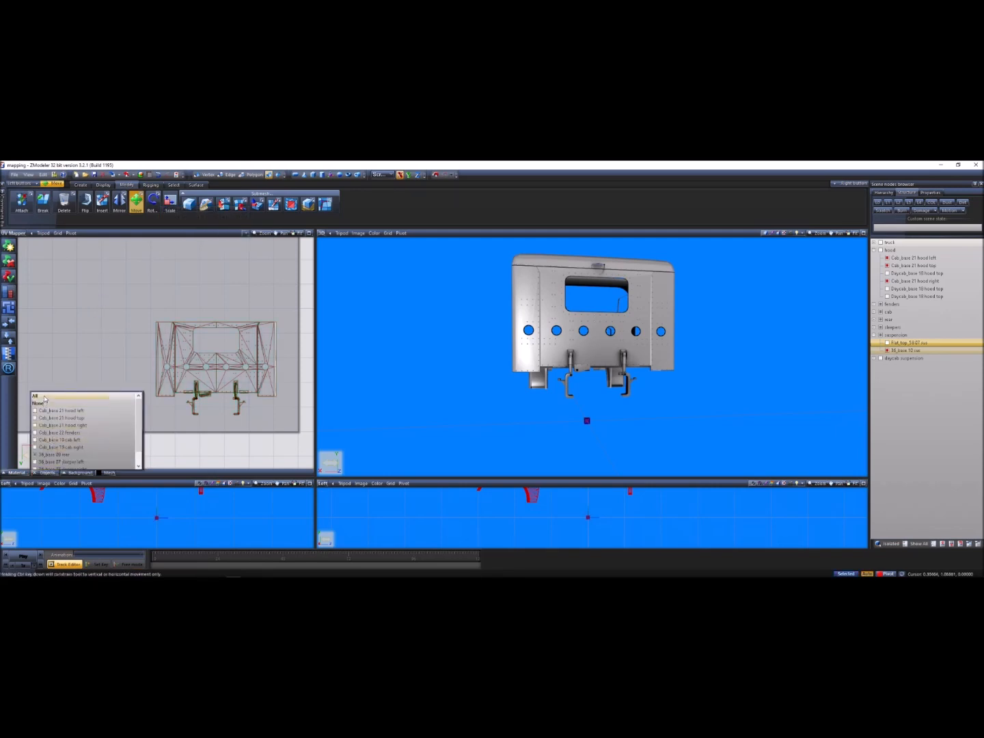
{"action": "left_click", "coordinate": [47, 397]}
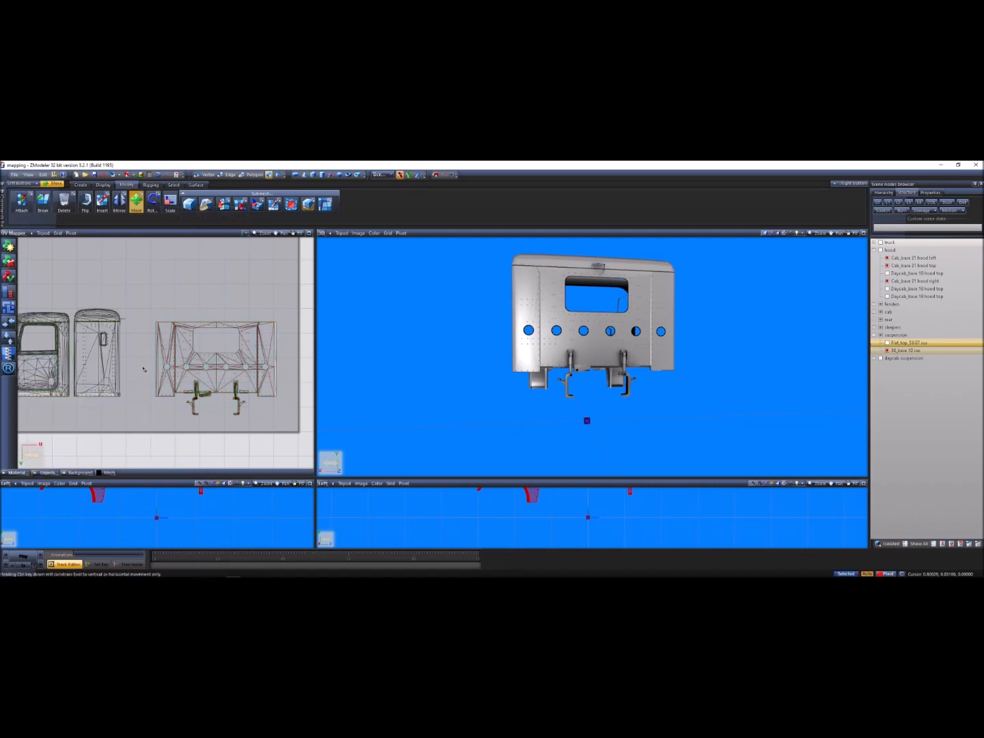
{"action": "scroll", "coordinate": [144, 369], "scroll_direction": "down", "scroll_amount": 5}
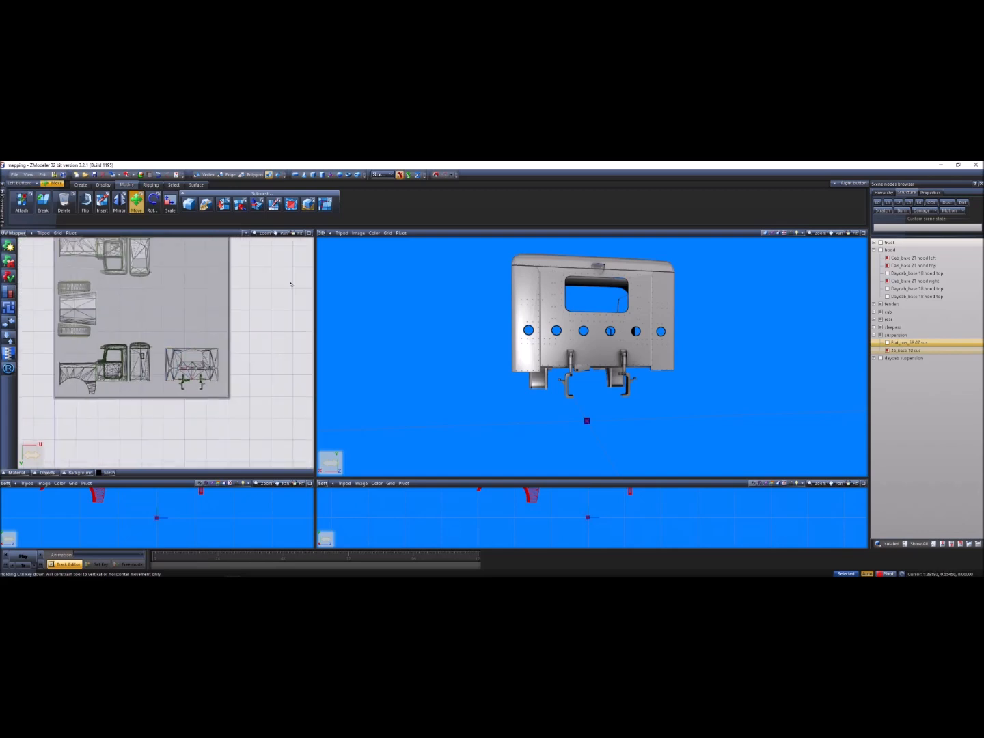
{"action": "middle_click_drag", "start_coordinate": [459, 325], "coordinate": [258, 347]}
{"action": "scroll", "coordinate": [258, 347], "scroll_direction": "up", "scroll_amount": 2}
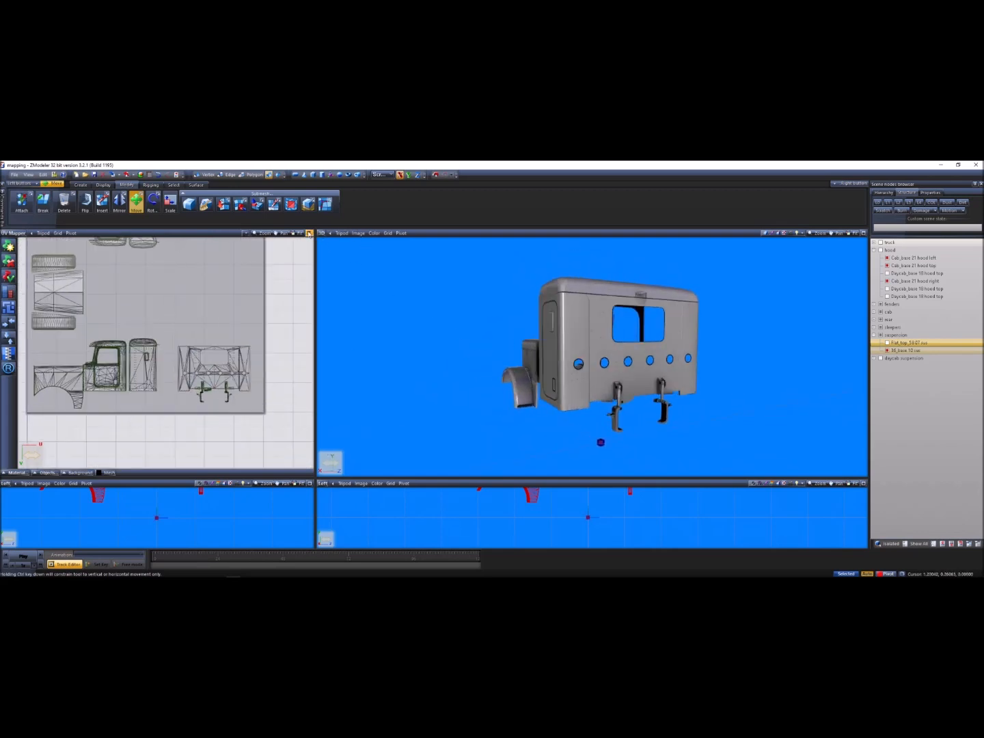
{"action": "left_click", "coordinate": [309, 233]}
{"action": "scroll", "coordinate": [379, 353], "scroll_direction": "down", "scroll_amount": 2}
{"action": "scroll", "coordinate": [393, 319], "scroll_direction": "up", "scroll_amount": 2}
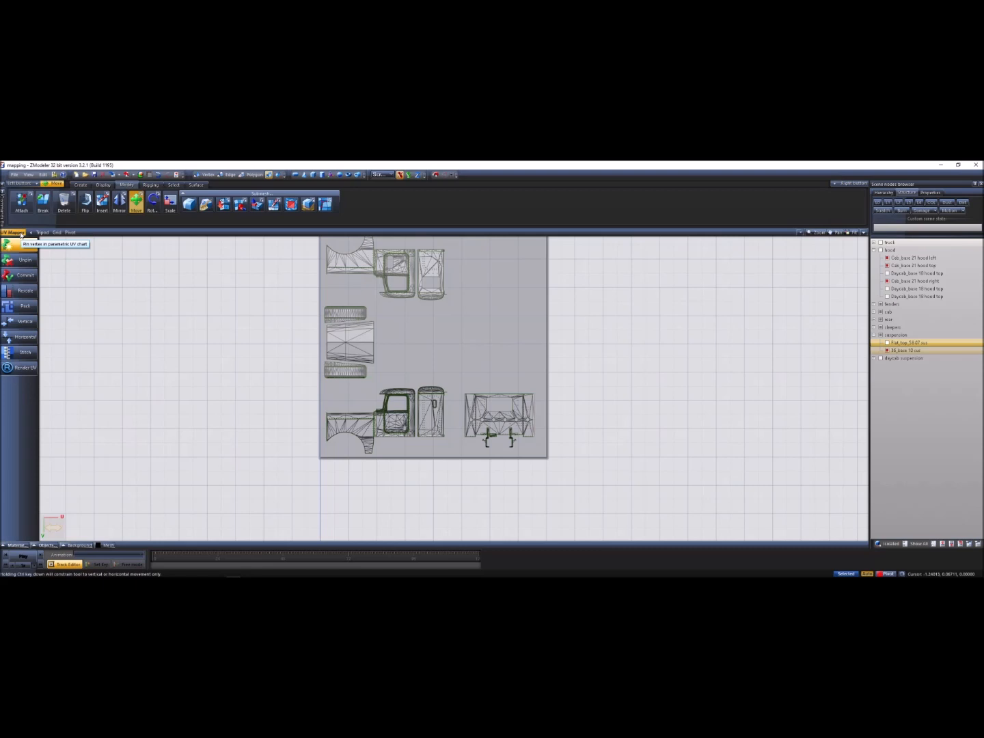
- Switch the maximized view from the UV mapper to 3D and orbit around to the truck's side
{"action": "left_click", "coordinate": [21, 234]}
{"action": "left_click", "coordinate": [37, 244]}
{"action": "middle_click_drag", "start_coordinate": [277, 298], "coordinate": [325, 330]}
{"action": "left_click", "coordinate": [5, 233]}
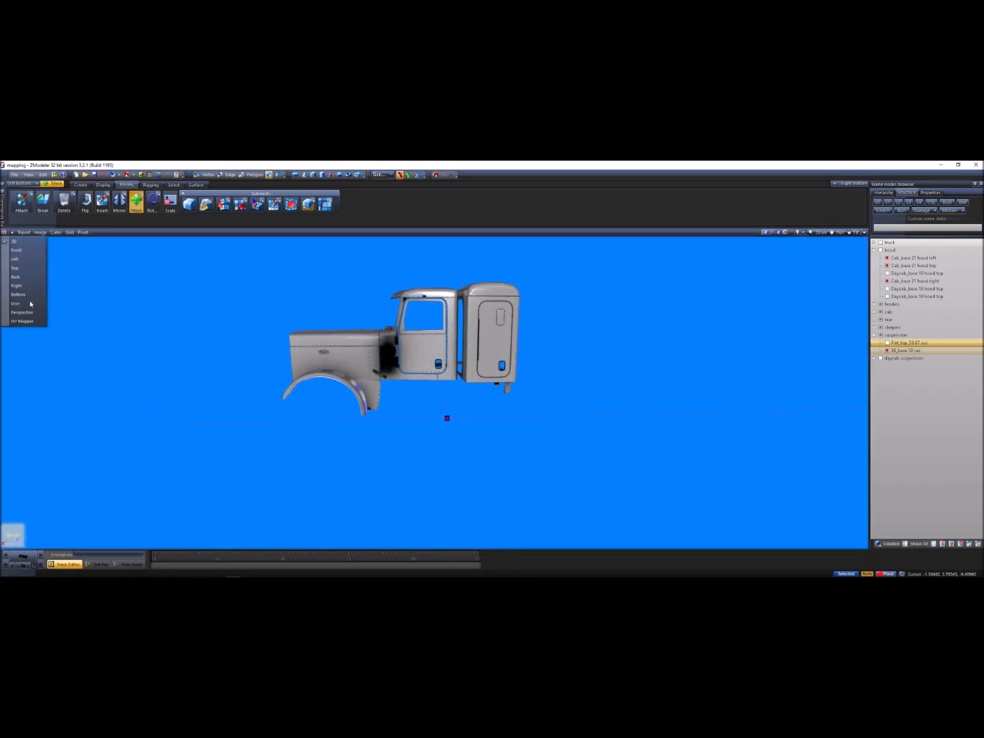
{"action": "left_click", "coordinate": [74, 434]}
{"action": "middle_click_drag", "start_coordinate": [75, 434], "coordinate": [77, 433]}
- Return the view to the UV mapper and check its material list
{"action": "left_click", "coordinate": [5, 233]}
{"action": "left_click", "coordinate": [21, 314]}
{"action": "left_click", "coordinate": [19, 545]}
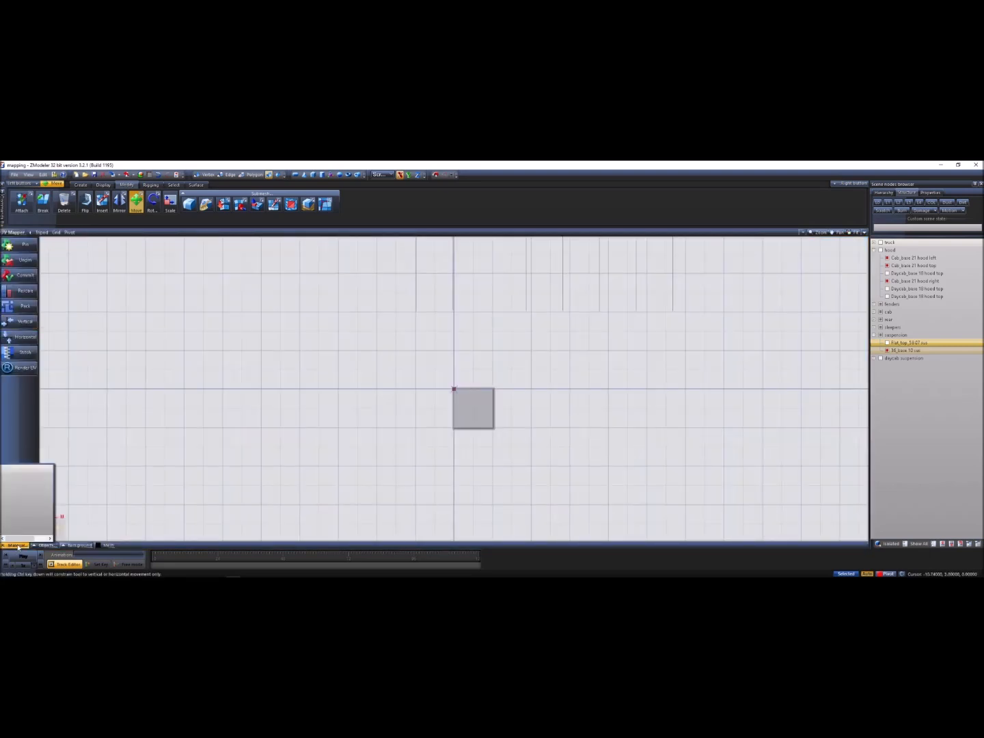
- Switch the maximized view from the UV mapper to the Left view of the truck
{"action": "left_click", "coordinate": [6, 232]}
{"action": "left_click", "coordinate": [14, 255]}
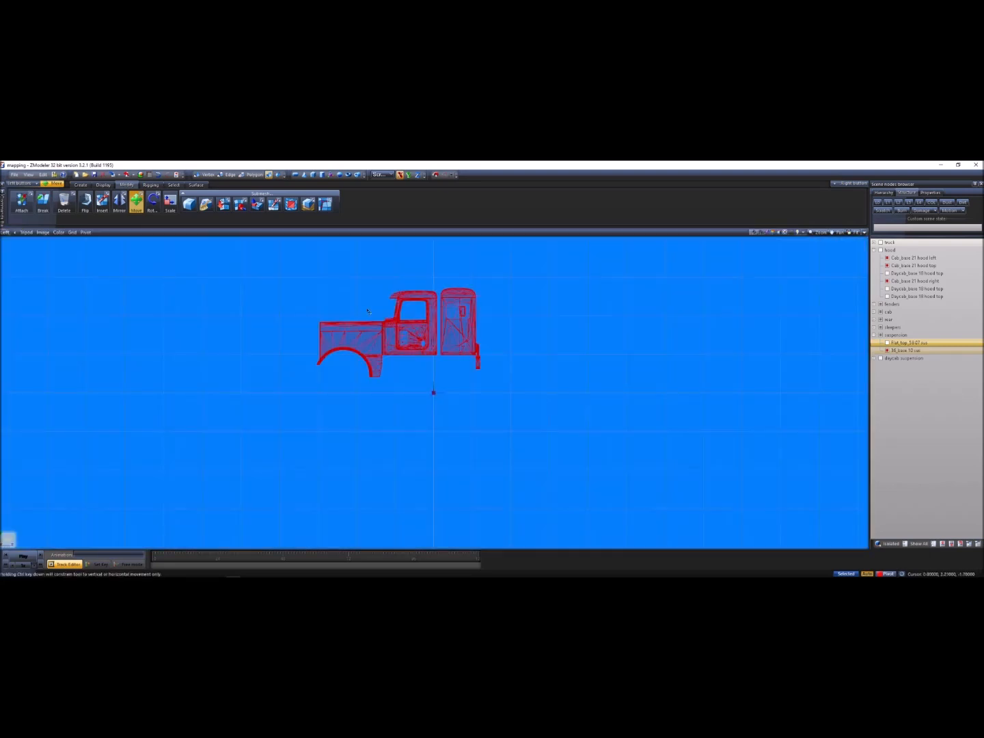
{"action": "scroll", "coordinate": [362, 329], "scroll_direction": "up", "scroll_amount": 3}
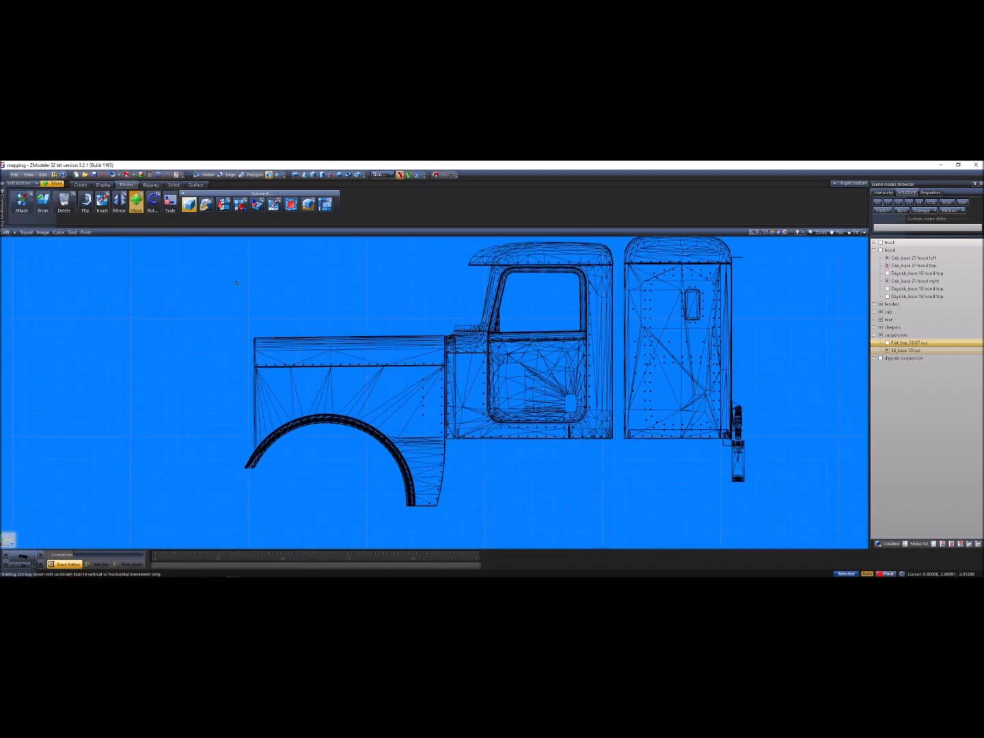
- Look at the properties of the last glass_1 material in the material browser and close both dialogs
{"action": "left_click", "coordinate": [141, 175]}
{"action": "scroll", "coordinate": [637, 347], "scroll_direction": "down", "scroll_amount": 15}
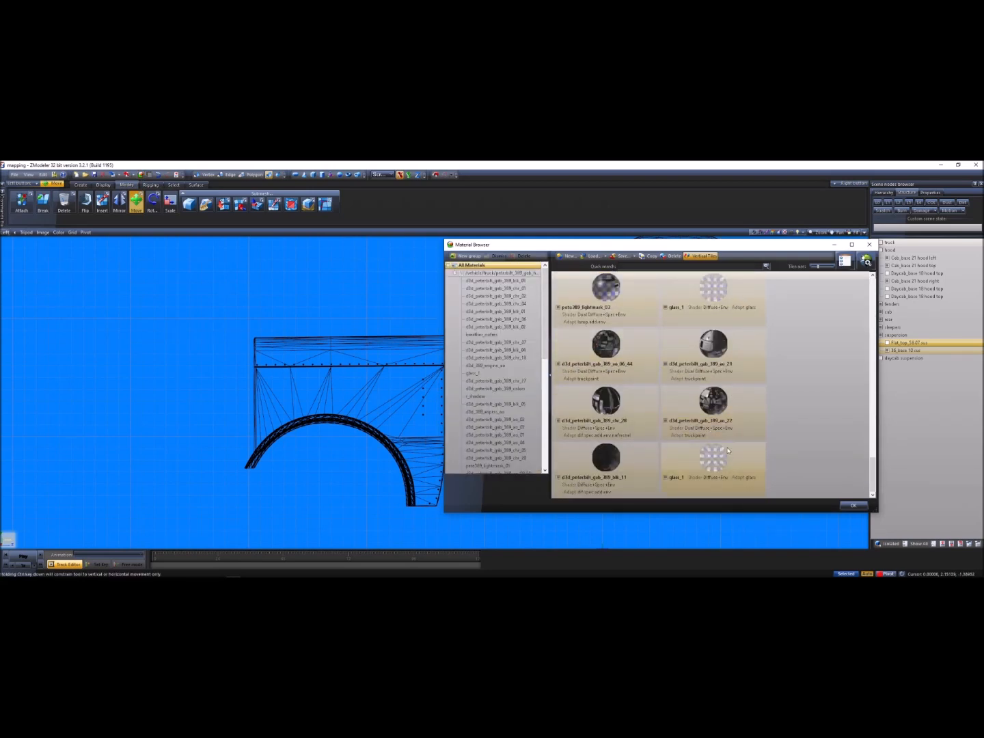
{"action": "double_click", "coordinate": [727, 453]}
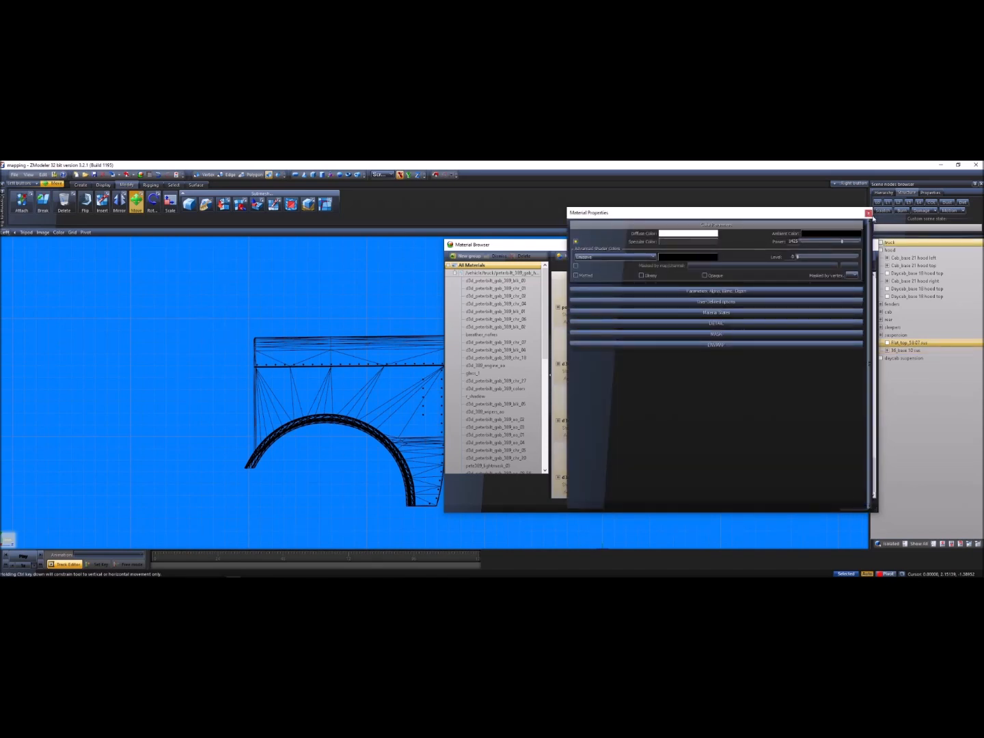
{"action": "left_click", "coordinate": [868, 213]}
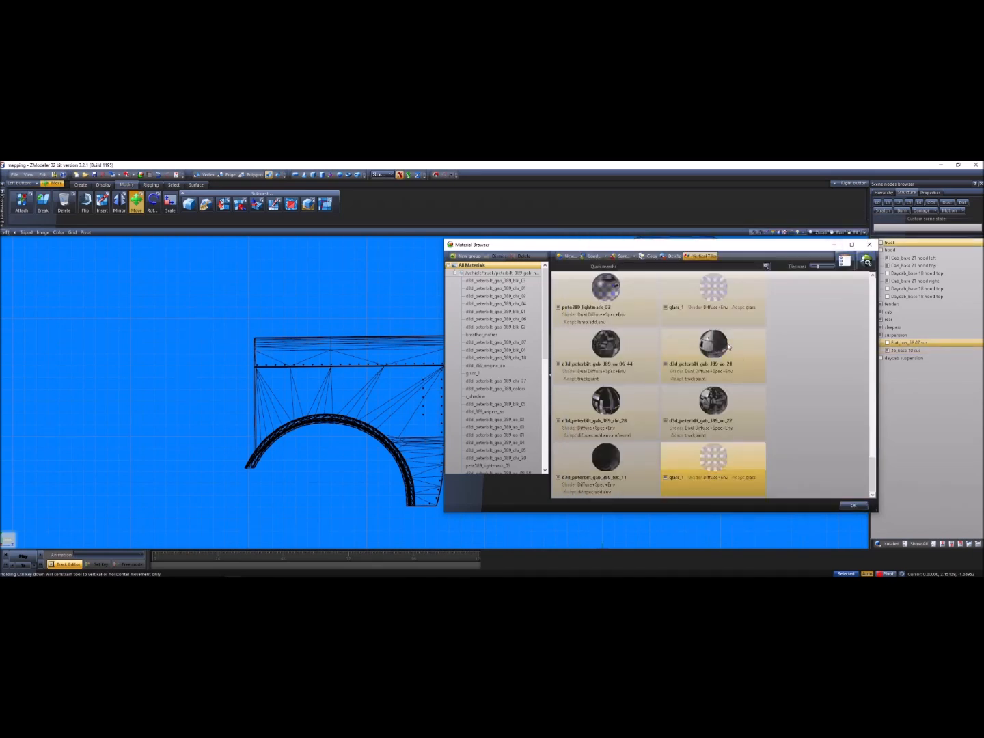
{"action": "left_click", "coordinate": [870, 244]}
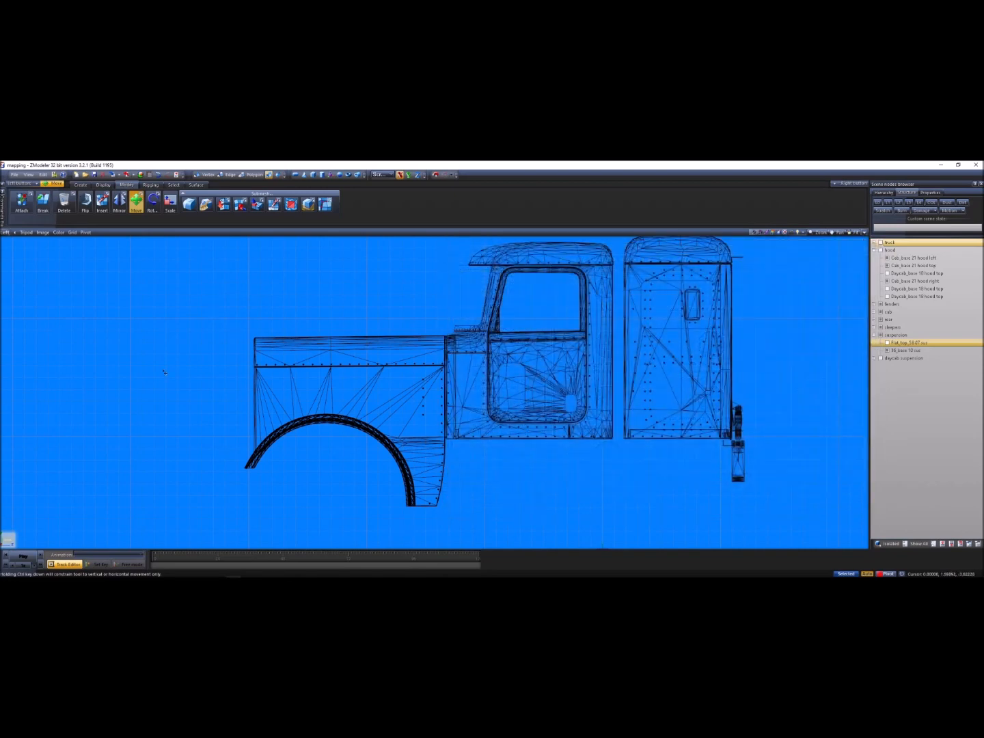
- Check the material property of the hood side pieces and of the front wheel-arch fender
{"action": "left_click", "coordinate": [255, 403]}
{"action": "left_click", "coordinate": [936, 192]}
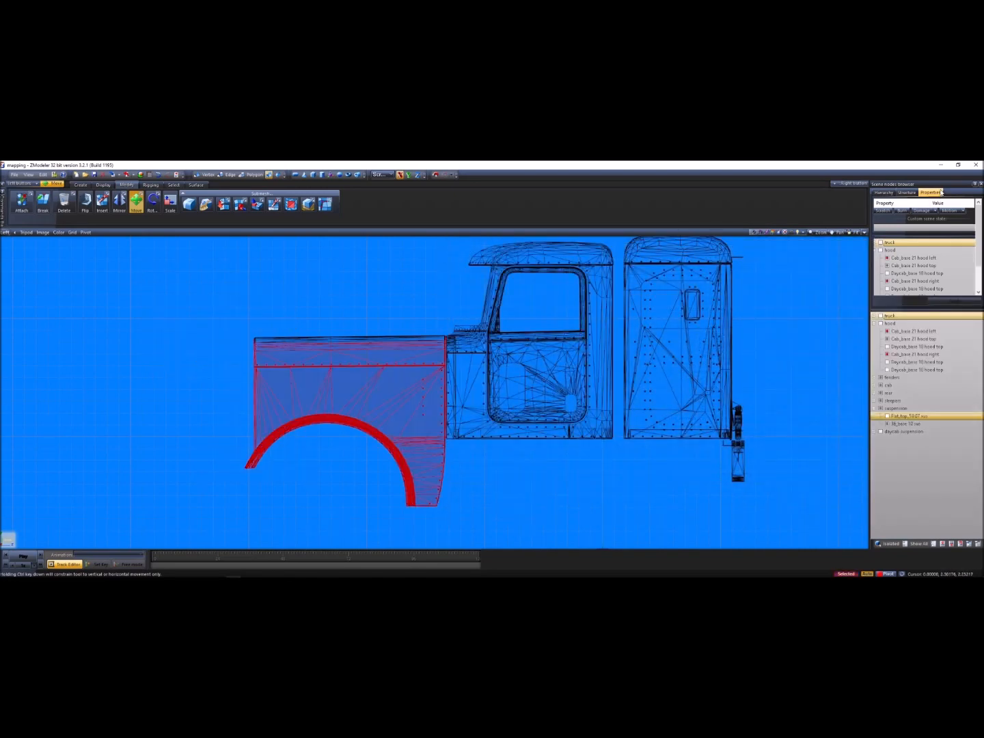
{"action": "left_click", "coordinate": [883, 281]}
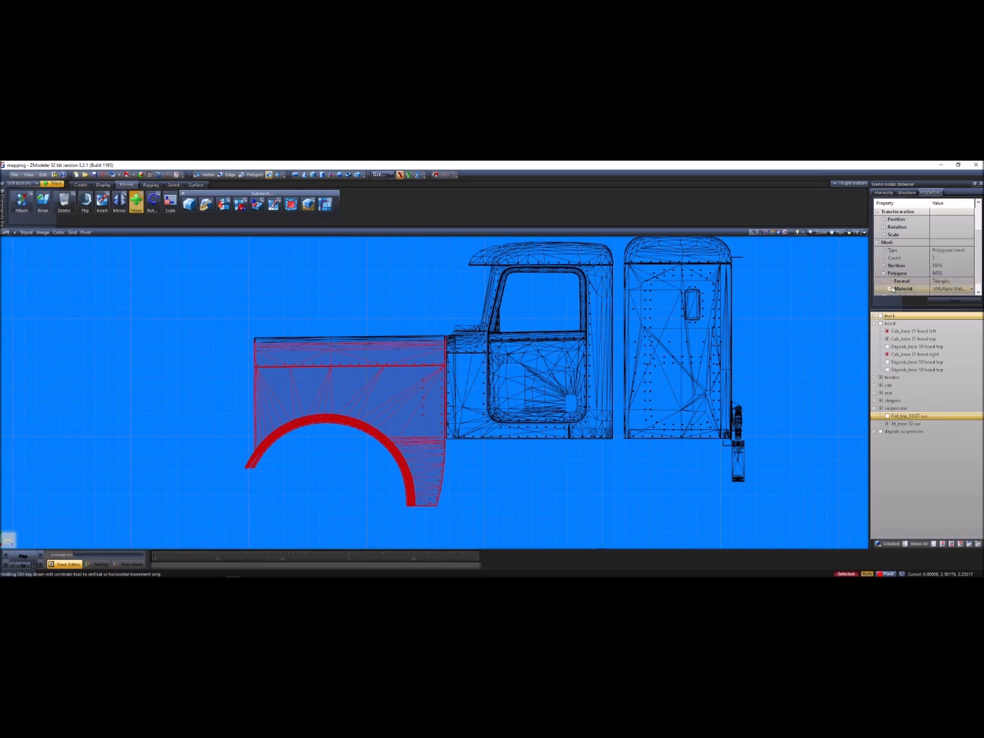
{"action": "left_click", "coordinate": [290, 526]}
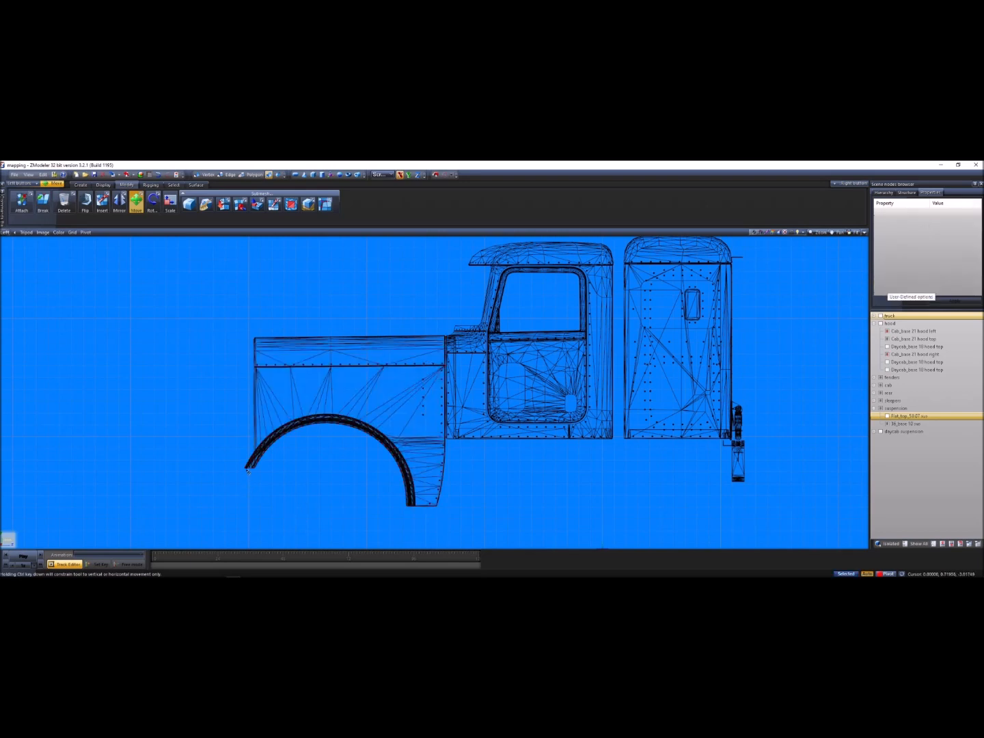
{"action": "left_click", "coordinate": [248, 468]}
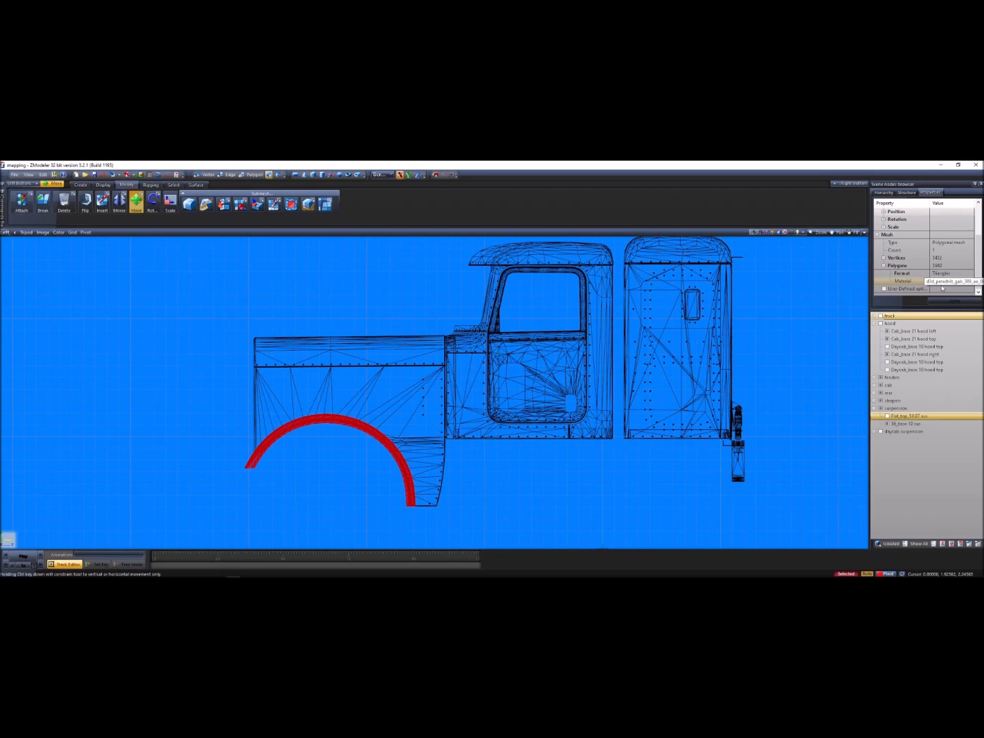
- Open the properties of material d3d_peterbilt_gab_389_ao_04 and check the UV coordinates source of its DETAIL2 layer
{"action": "left_click", "coordinate": [140, 175]}
{"action": "scroll", "coordinate": [681, 316], "scroll_direction": "up", "scroll_amount": 5}
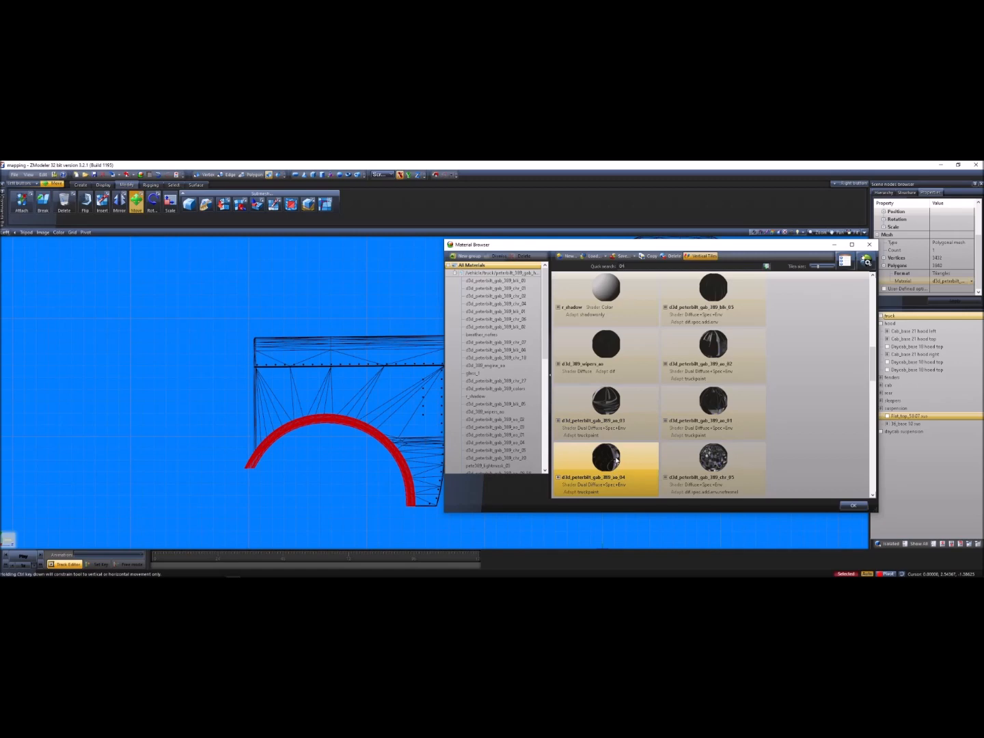
{"action": "double_click", "coordinate": [619, 463]}
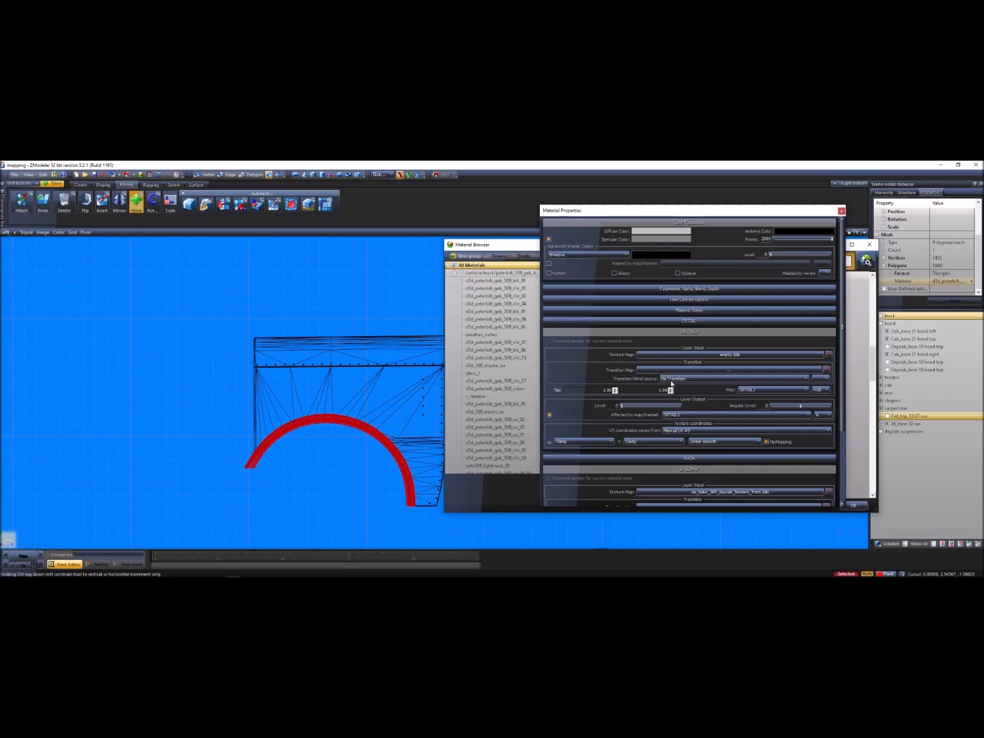
{"action": "left_click_drag", "start_coordinate": [644, 211], "coordinate": [349, 204]}
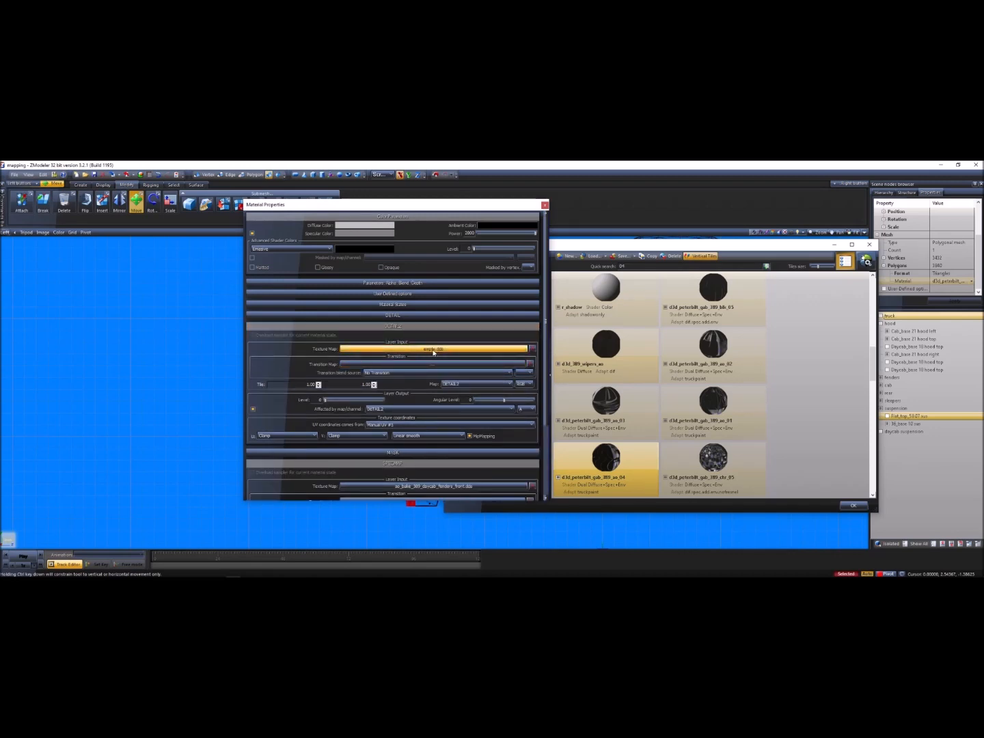
{"action": "left_click", "coordinate": [397, 426]}
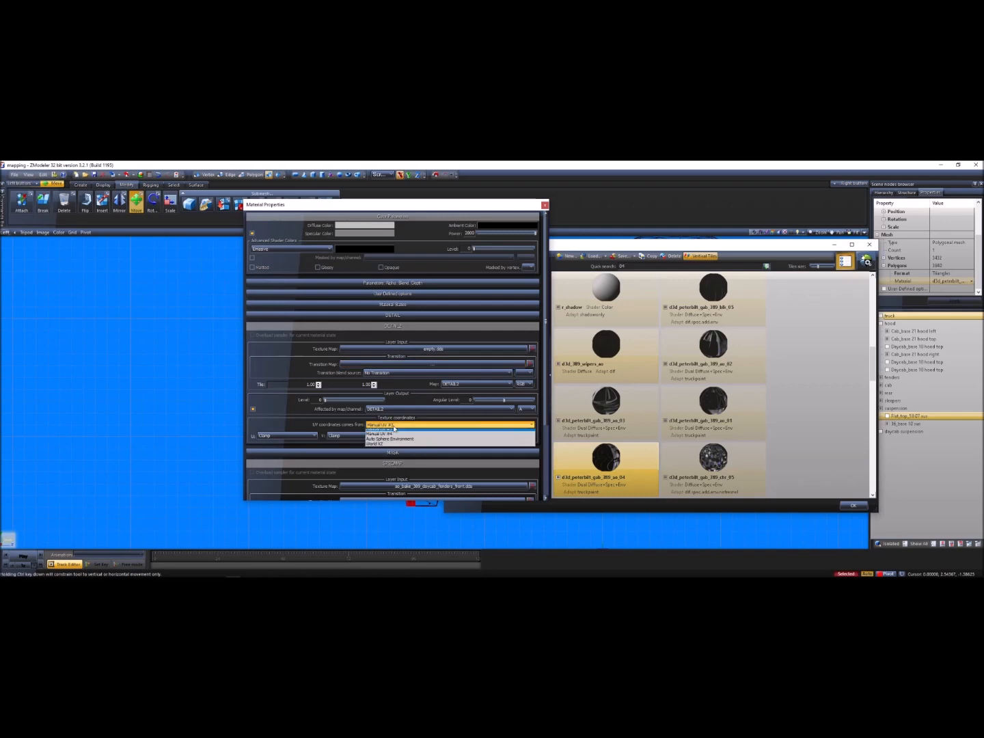
{"action": "left_click", "coordinate": [393, 428]}
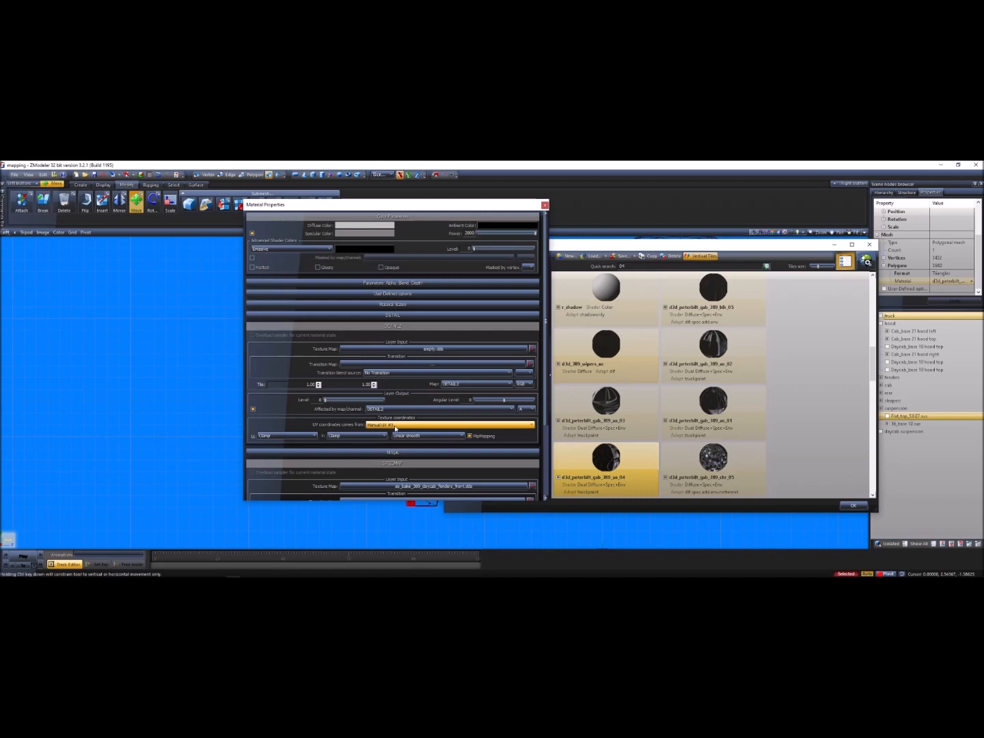
{"action": "left_click", "coordinate": [402, 326]}
{"action": "left_click", "coordinate": [404, 327]}
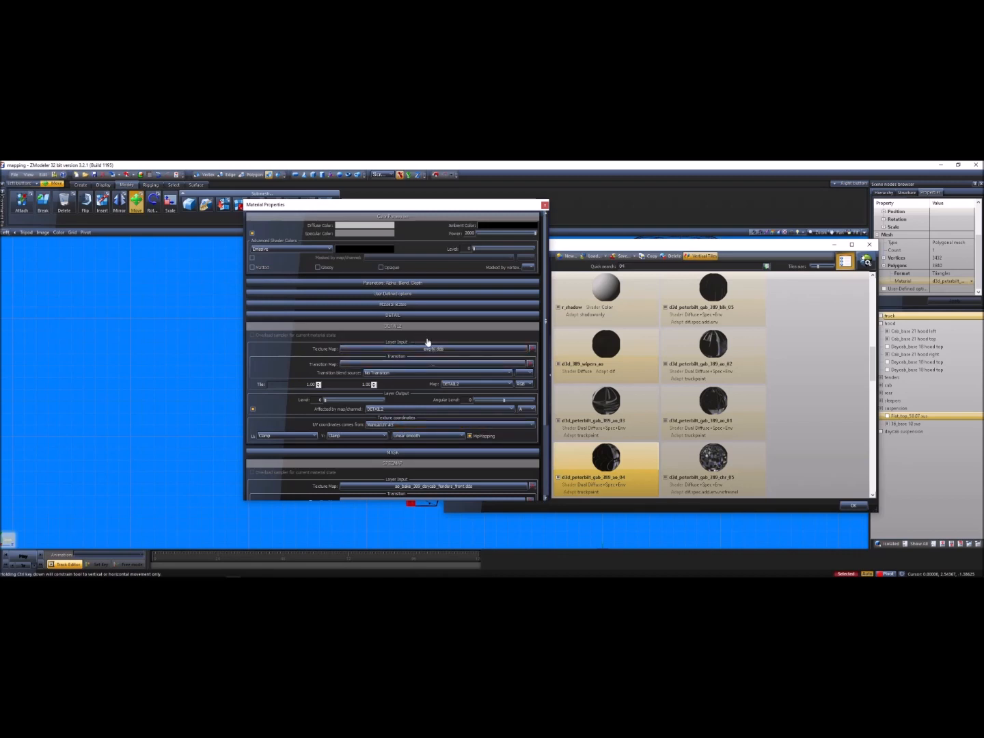
- Open the DETAIL2 layer's texture map choice and add the image 36 inch.png to the textures
{"action": "left_click", "coordinate": [434, 349]}
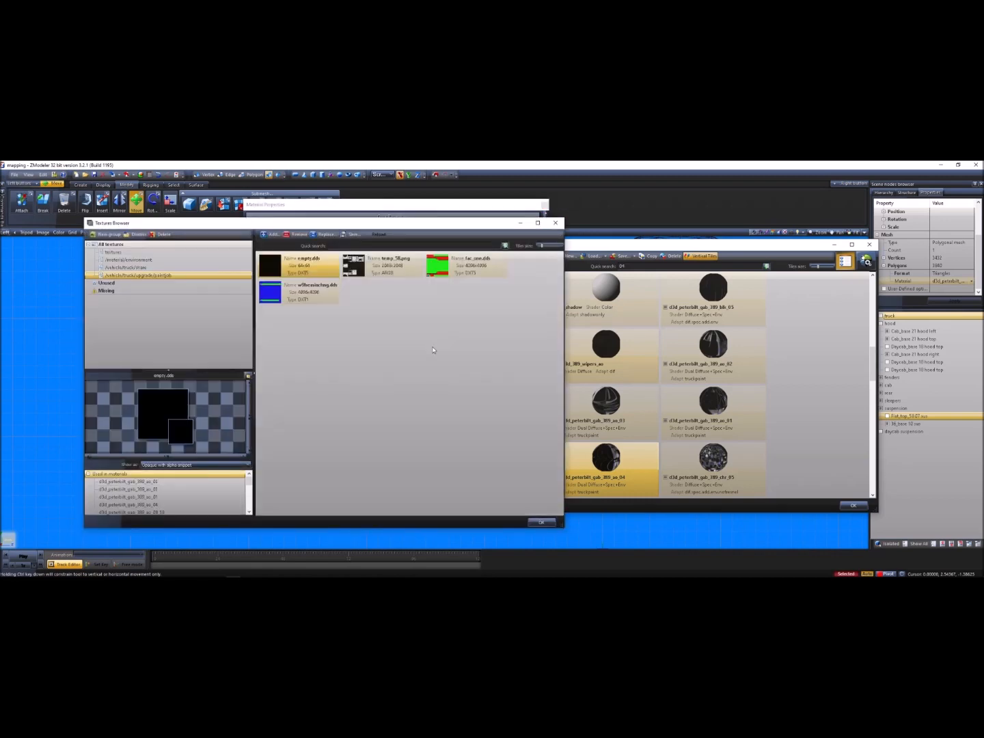
{"action": "left_click", "coordinate": [271, 234]}
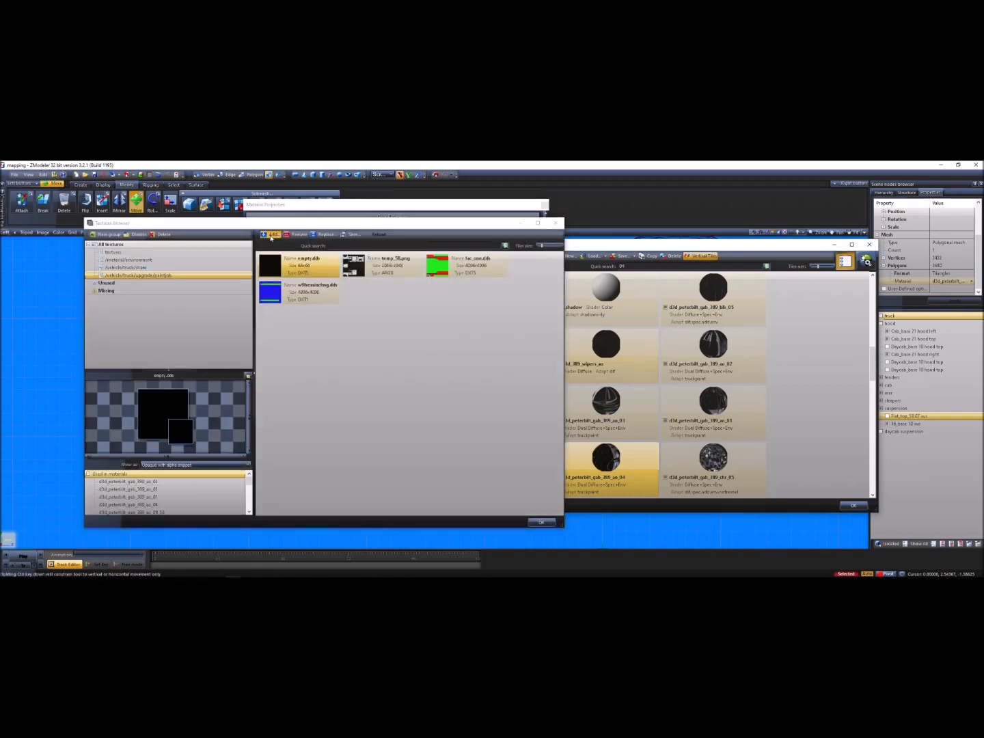
{"action": "left_click_drag", "start_coordinate": [280, 322], "coordinate": [493, 294]}
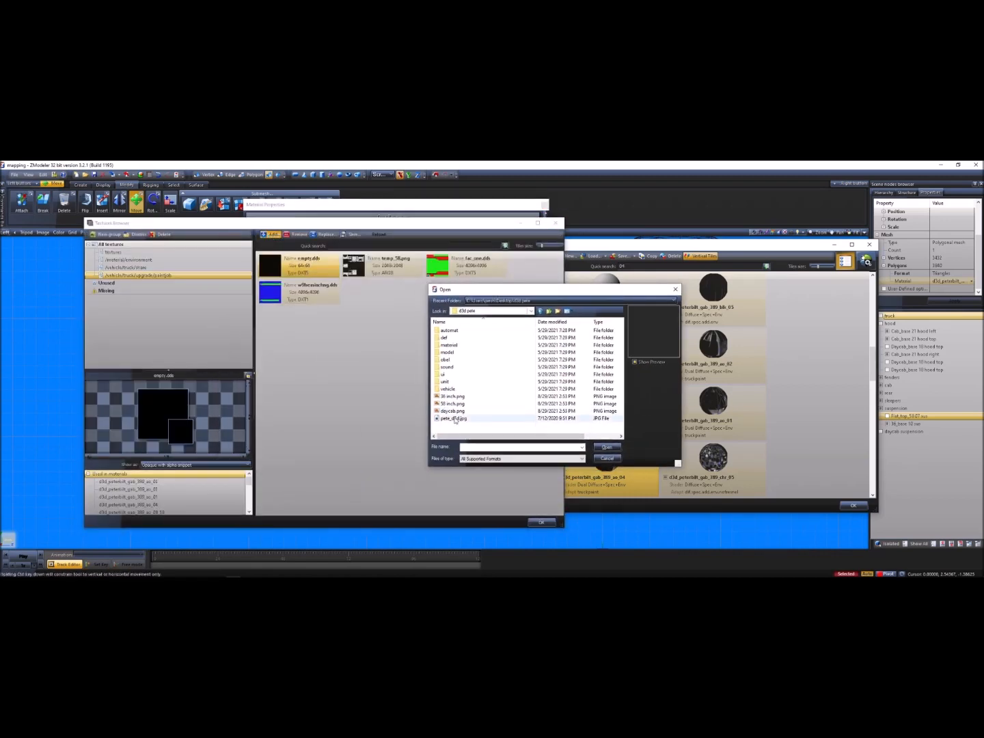
{"action": "left_click", "coordinate": [453, 396]}
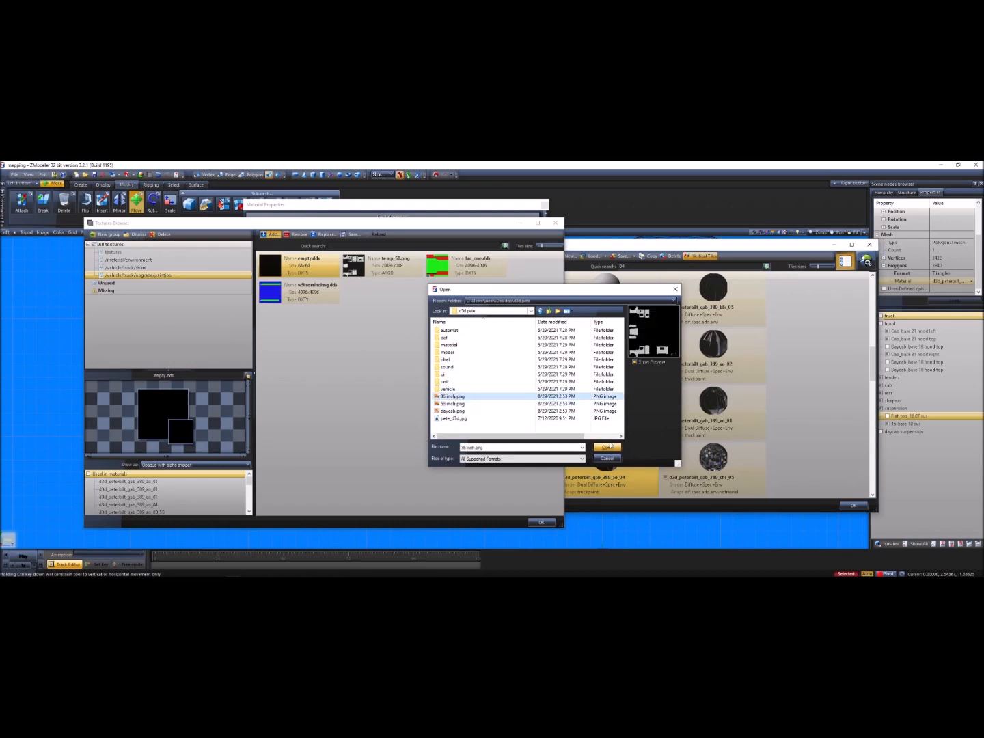
{"action": "left_click", "coordinate": [606, 447]}
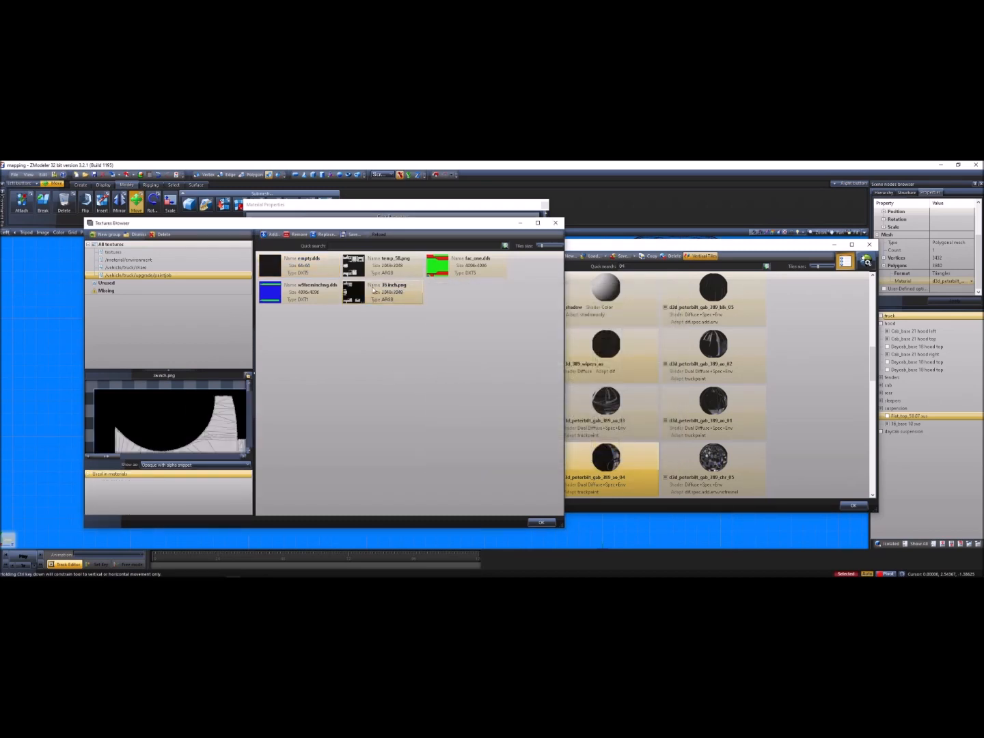
- Assign 36 inch.png as the DETAIL2 texture map and close the material properties and material browser
{"action": "left_click_drag", "start_coordinate": [451, 230], "coordinate": [377, 466]}
{"action": "left_click_drag", "start_coordinate": [312, 471], "coordinate": [319, 465]}
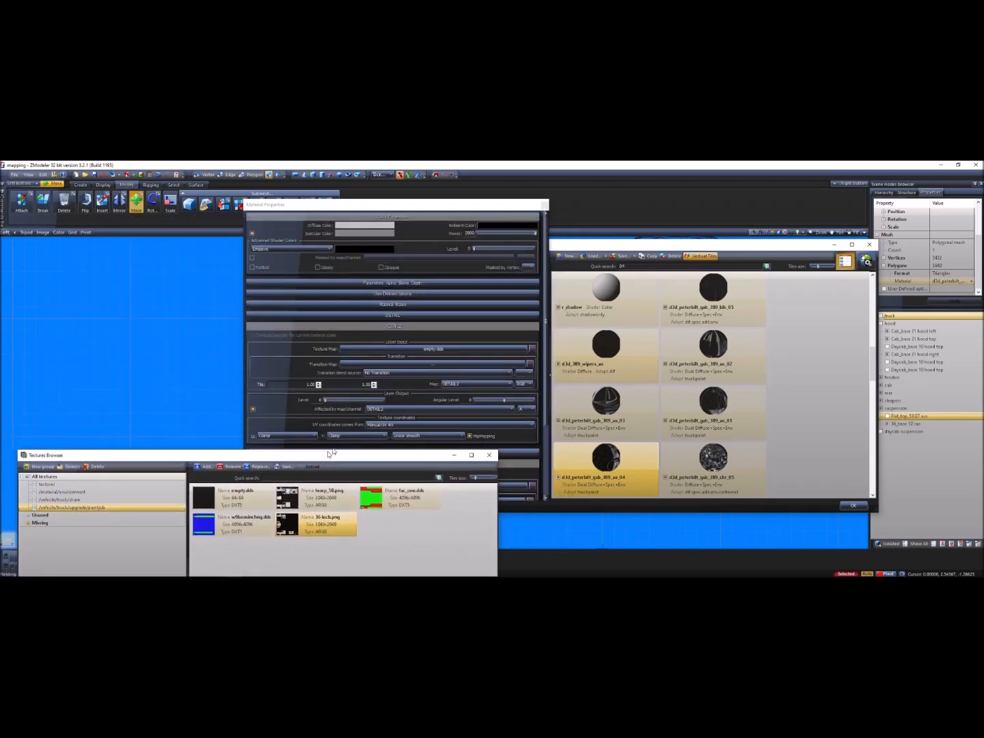
{"action": "left_click_drag", "start_coordinate": [416, 228], "coordinate": [403, 431]}
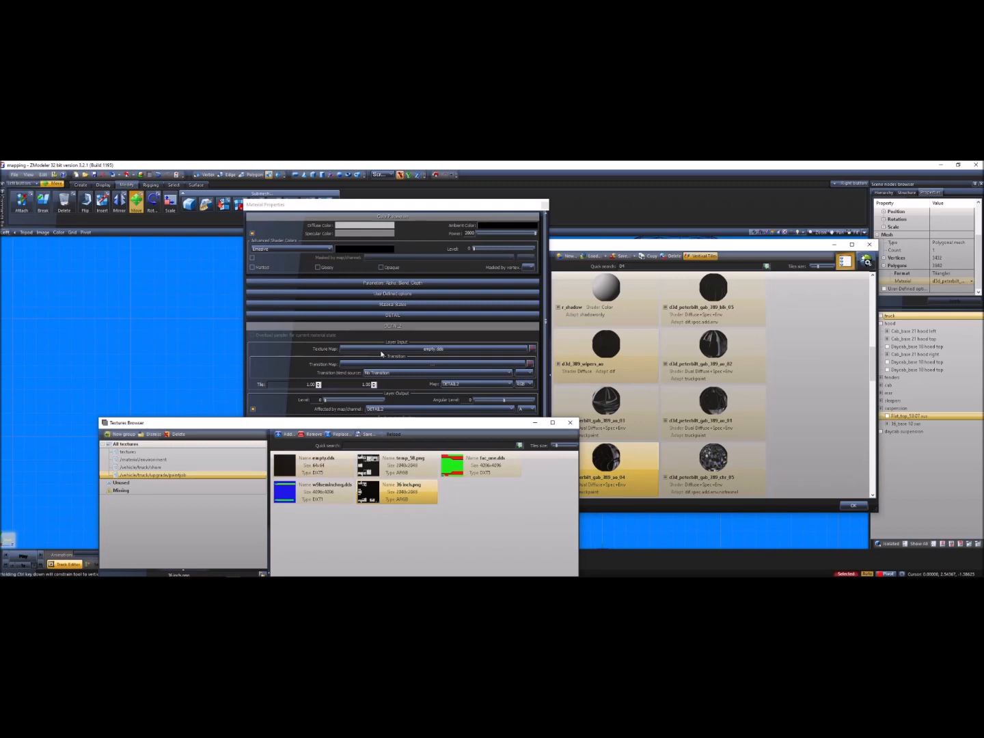
{"action": "left_click_drag", "start_coordinate": [390, 426], "coordinate": [372, 248]}
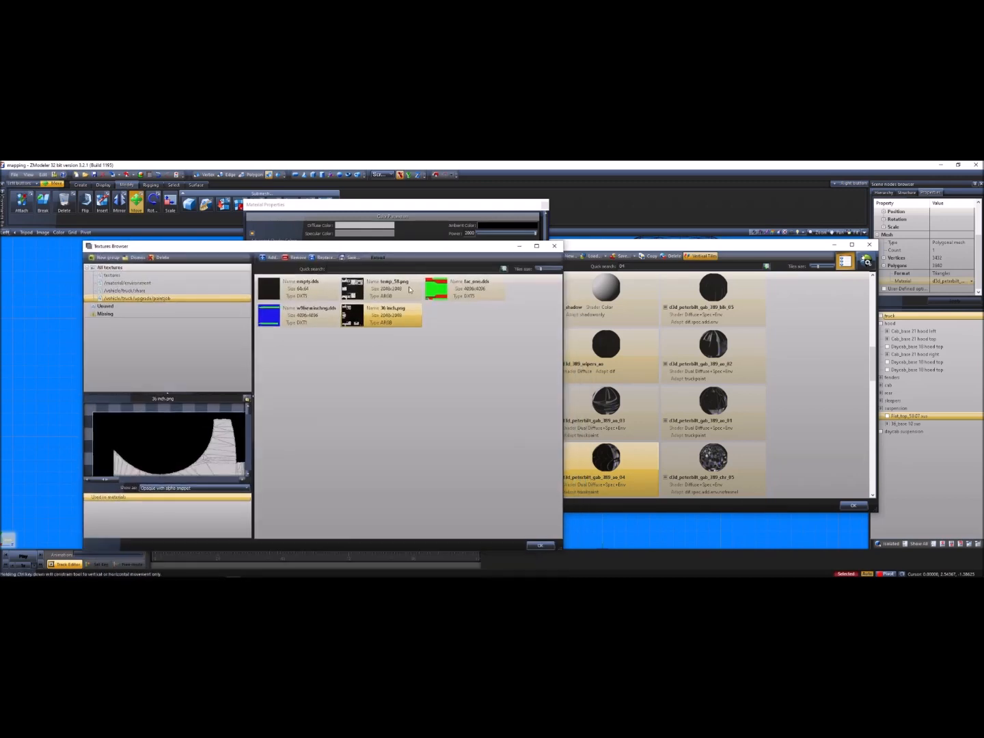
{"action": "left_click", "coordinate": [539, 544]}
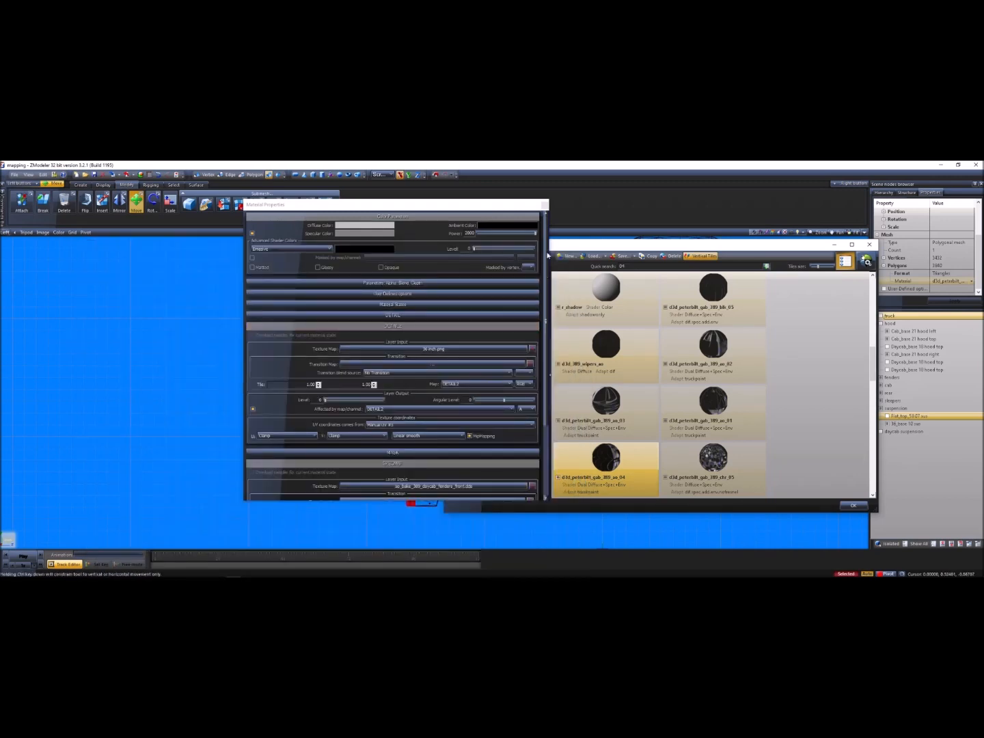
{"action": "left_click", "coordinate": [545, 204]}
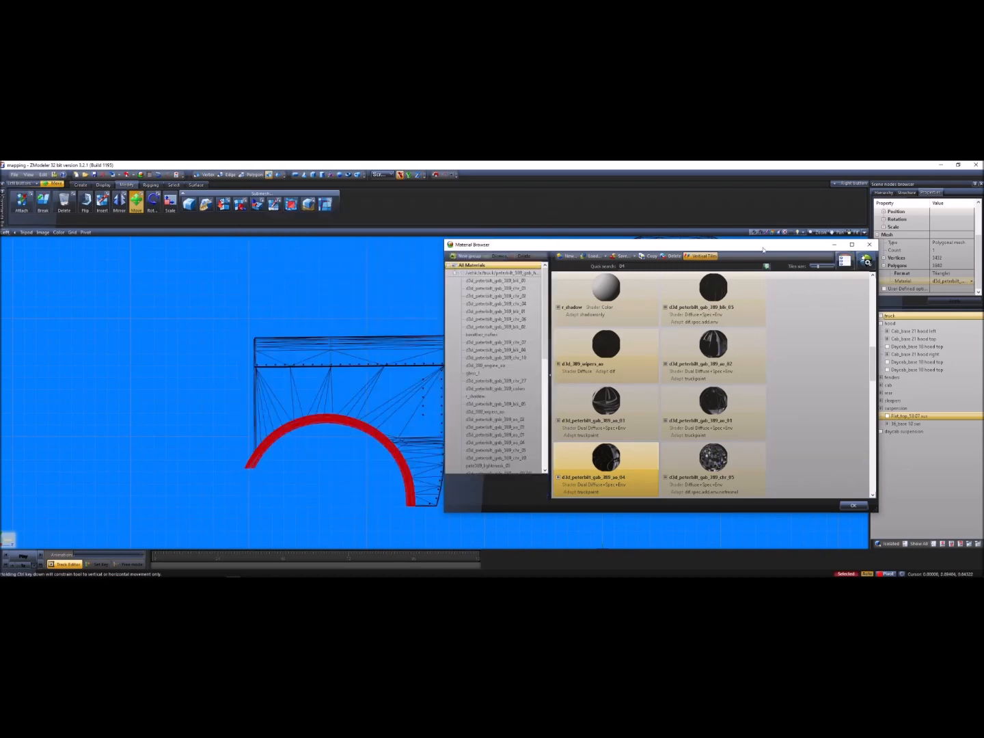
{"action": "left_click", "coordinate": [870, 244]}
- Generate new viewport XY mapping for the selected hood and fender pieces, forcing it onto material d3d_peterbilt_gab_389_ao_04
{"action": "scroll", "coordinate": [243, 417], "scroll_direction": "down", "scroll_amount": 1}
{"action": "right_click_drag", "start_coordinate": [305, 485], "coordinate": [205, 361]}
{"action": "right_click_drag", "start_coordinate": [292, 455], "coordinate": [200, 336]}
{"action": "left_click", "coordinate": [196, 184]}
{"action": "left_click", "coordinate": [63, 204]}
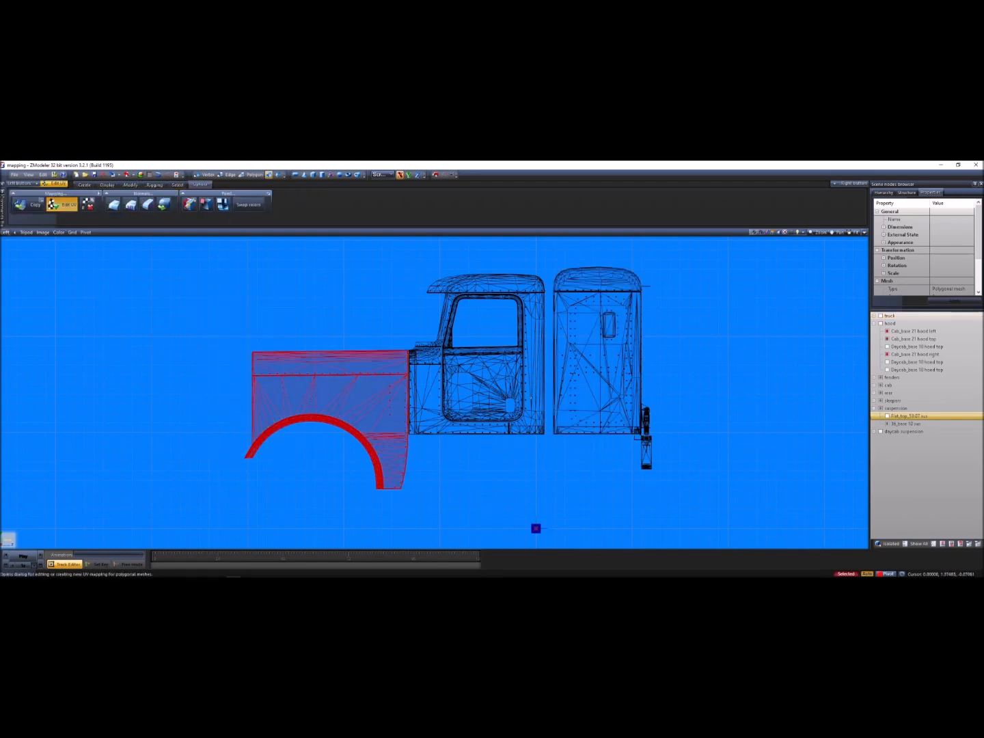
{"action": "left_click", "coordinate": [301, 400]}
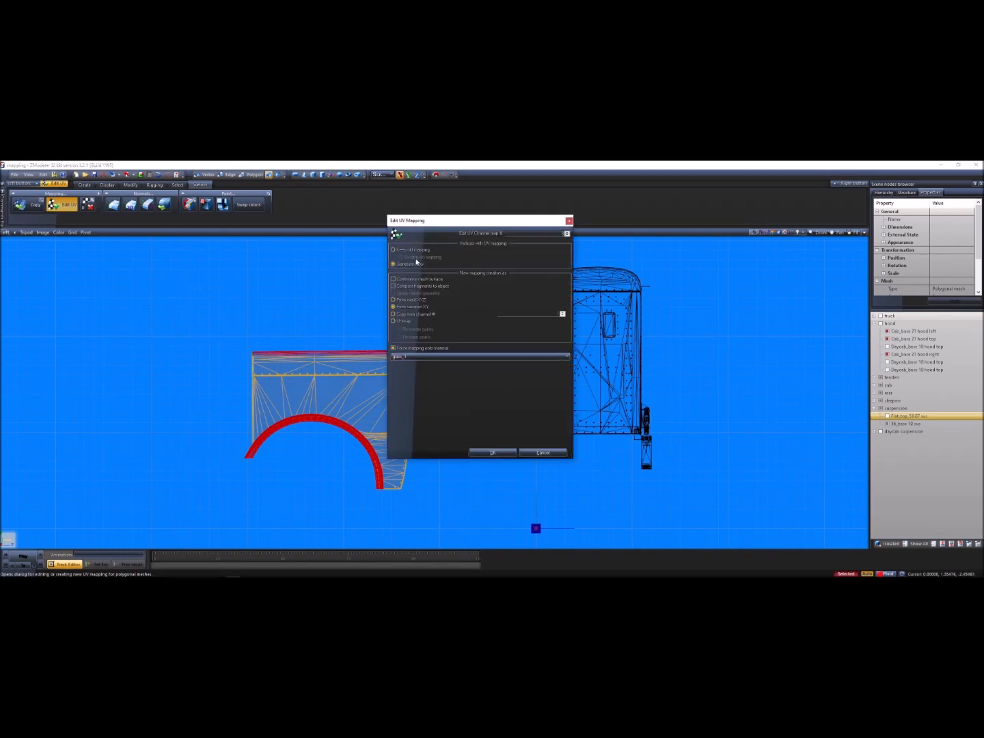
{"action": "left_click", "coordinate": [405, 357]}
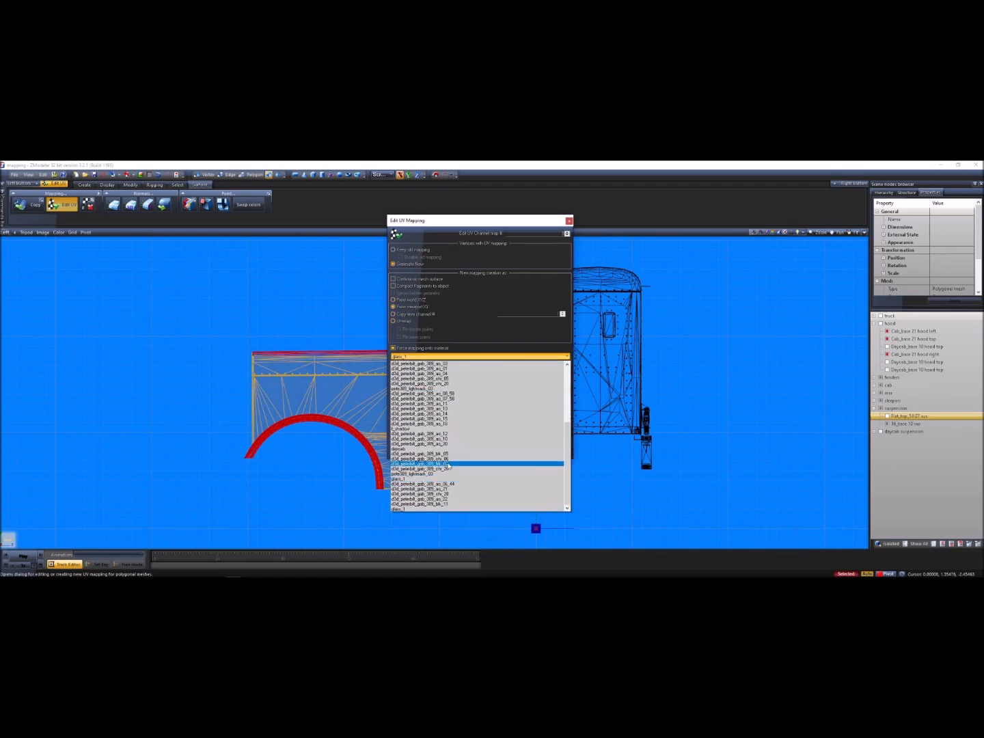
{"action": "scroll", "coordinate": [469, 411], "scroll_direction": "up", "scroll_amount": 5}
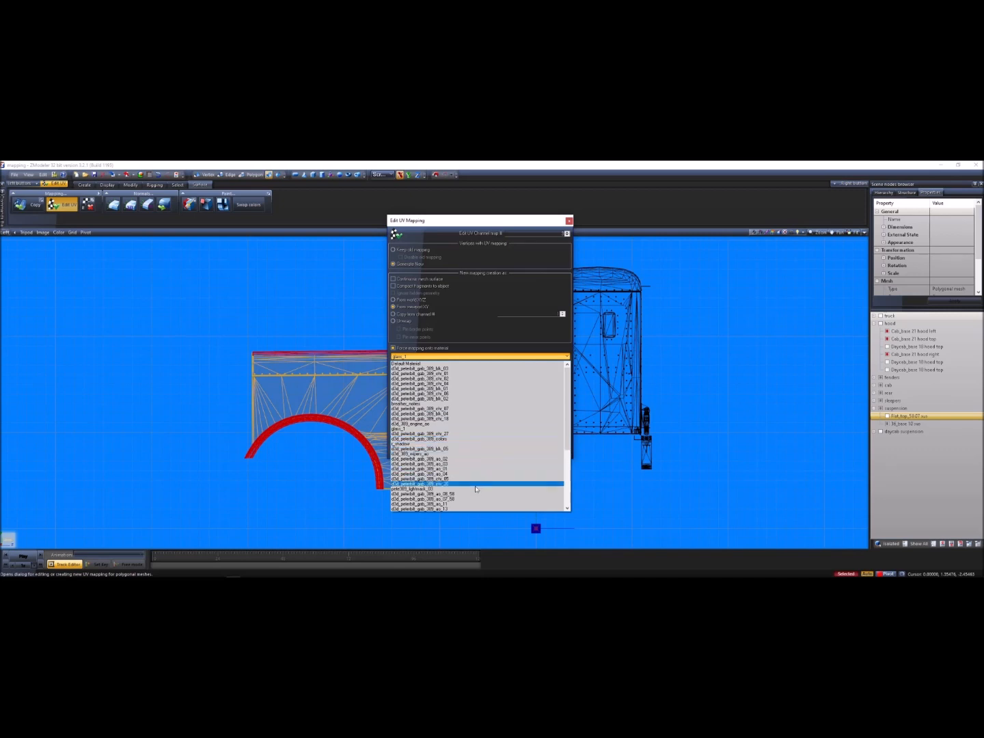
{"action": "left_click", "coordinate": [452, 474]}
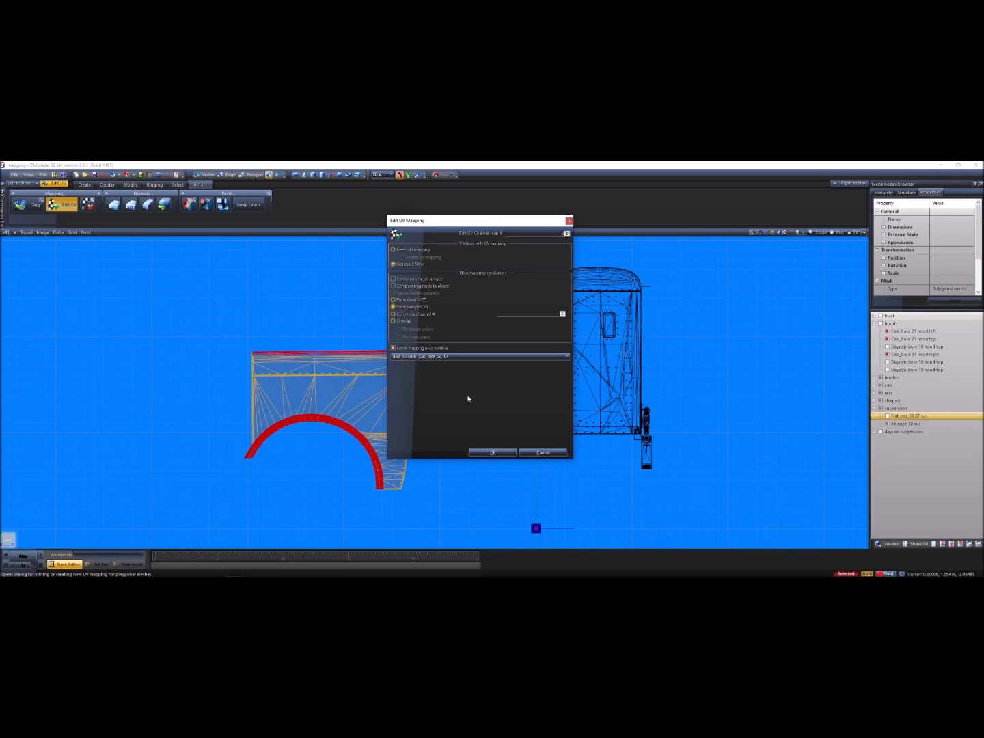
{"action": "left_click", "coordinate": [486, 454]}
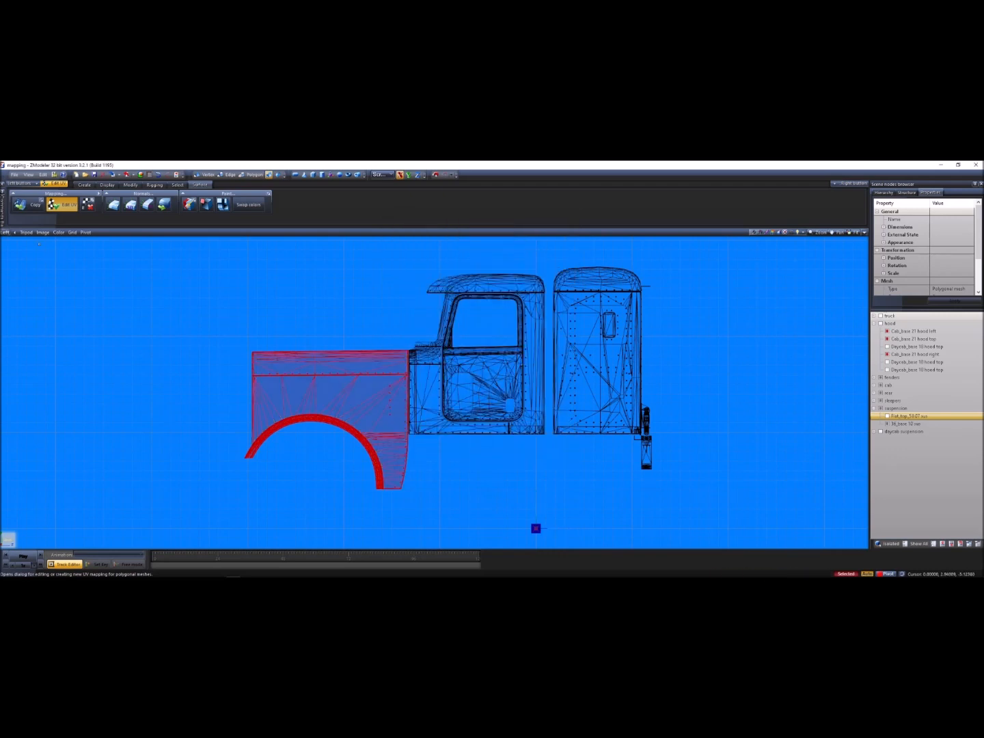
- Switch the view to the UV mapper and display the mapping of d3d_peterbilt_gab_389_ao_04 over its texture
{"action": "left_click", "coordinate": [6, 233]}
{"action": "left_click", "coordinate": [27, 324]}
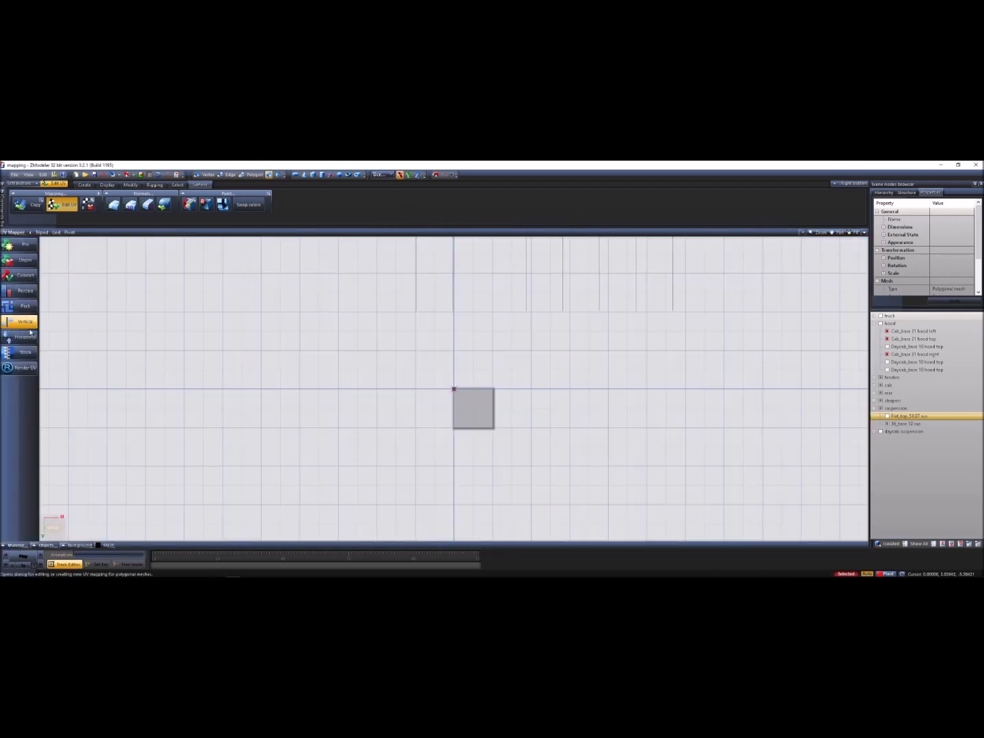
{"action": "left_click", "coordinate": [16, 546]}
{"action": "left_click", "coordinate": [37, 475]}
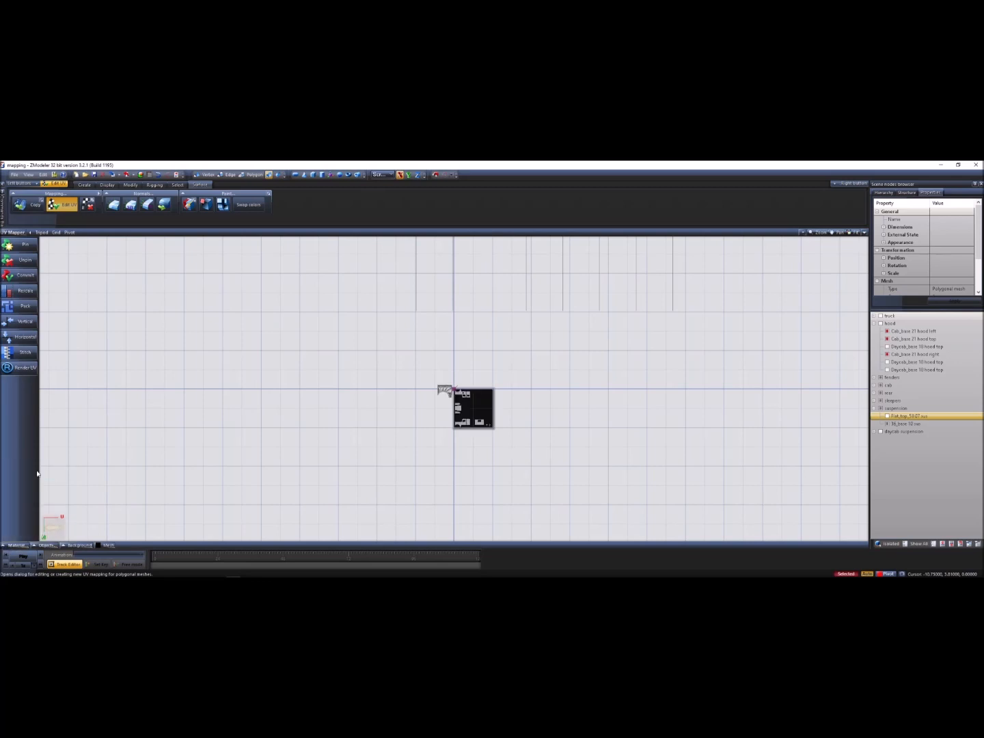
{"action": "scroll", "coordinate": [465, 428], "scroll_direction": "up", "scroll_amount": 5}
{"action": "scroll", "coordinate": [483, 407], "scroll_direction": "up", "scroll_amount": 3}
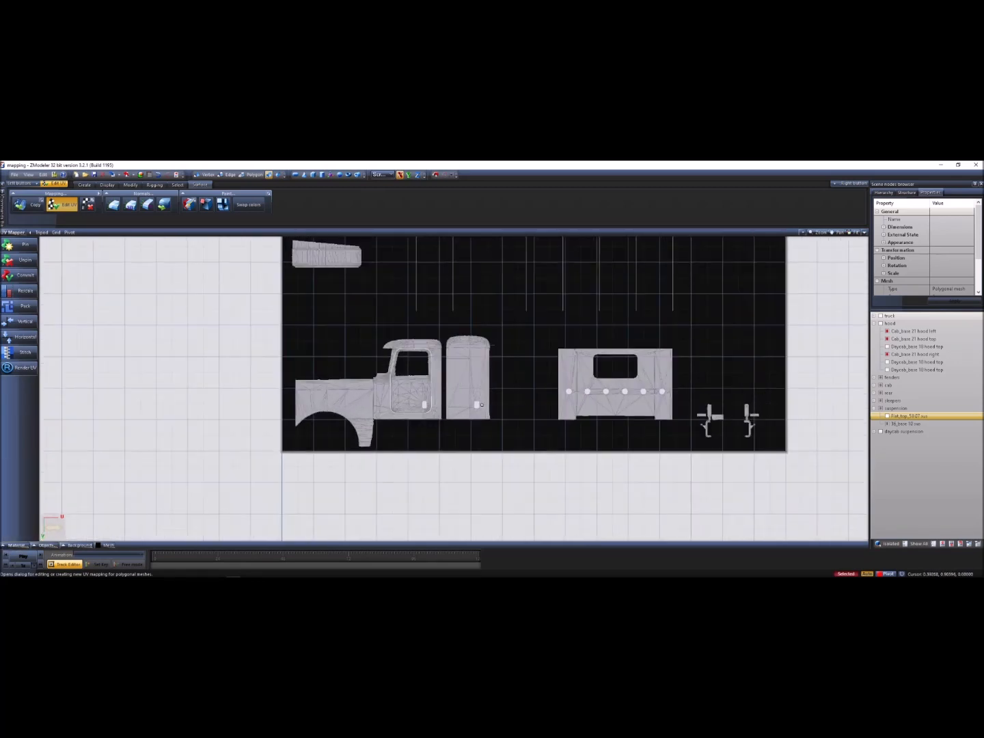
- Examine the truck template texture and where the hood and fender mapping lies relative to it in the UV mapper
{"action": "scroll", "coordinate": [486, 404], "scroll_direction": "down", "scroll_amount": 3}
{"action": "scroll", "coordinate": [486, 405], "scroll_direction": "up", "scroll_amount": 3}
{"action": "scroll", "coordinate": [479, 405], "scroll_direction": "down", "scroll_amount": 3}
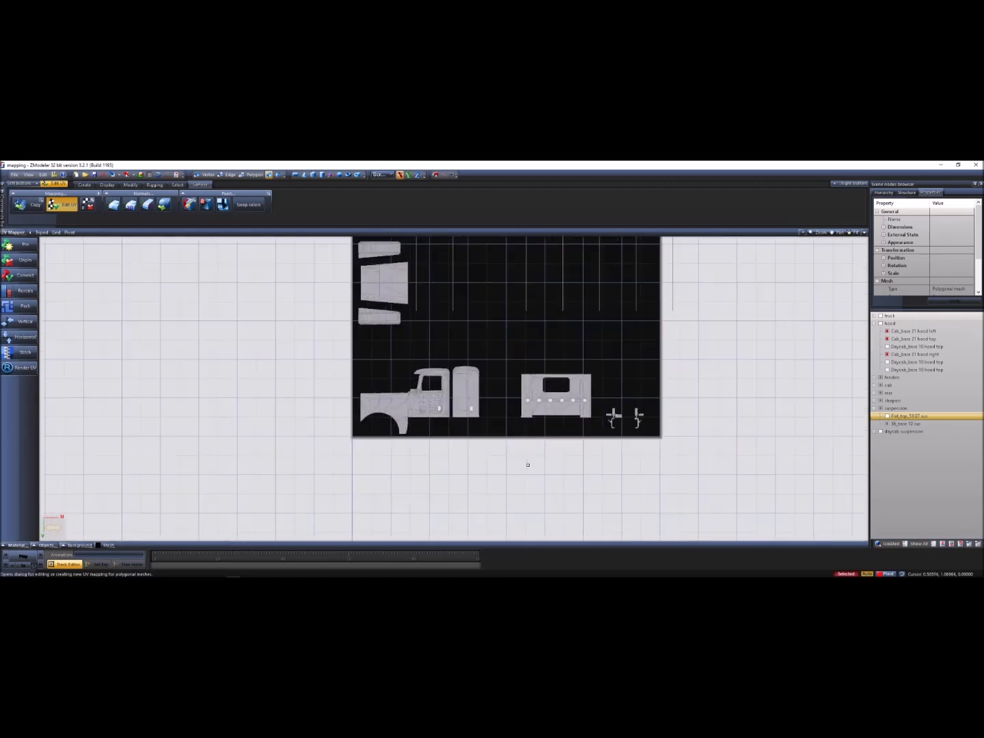
{"action": "scroll", "coordinate": [473, 406], "scroll_direction": "up", "scroll_amount": 3}
{"action": "scroll", "coordinate": [473, 406], "scroll_direction": "up", "scroll_amount": 2}
{"action": "scroll", "coordinate": [480, 469], "scroll_direction": "down", "scroll_amount": 2}
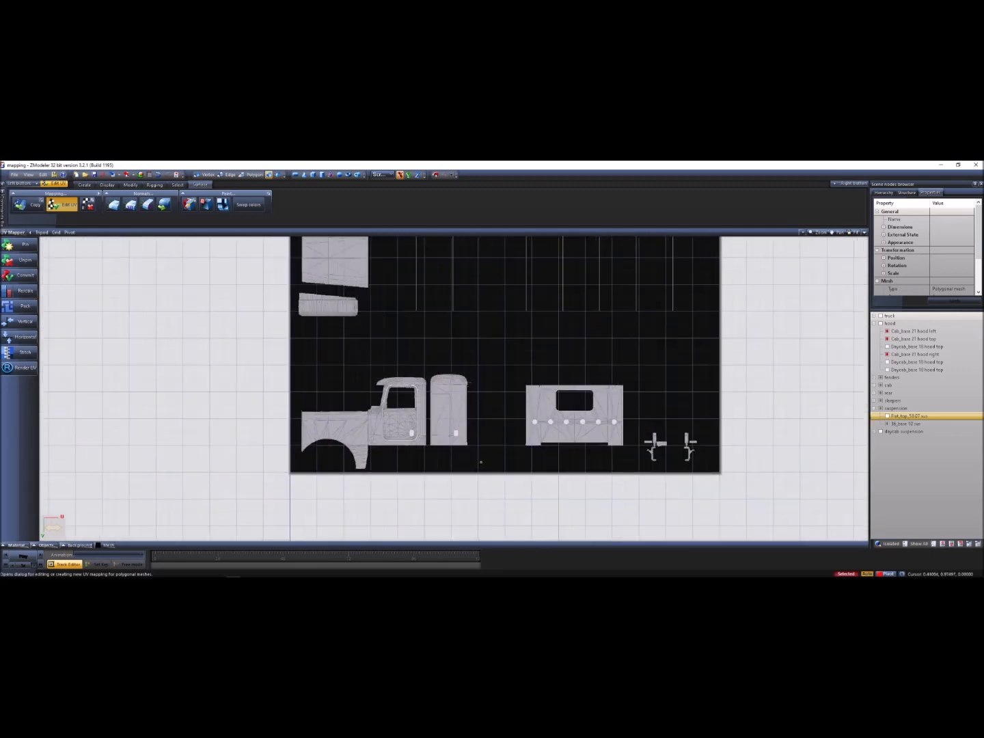
{"action": "scroll", "coordinate": [356, 433], "scroll_direction": "up", "scroll_amount": 4}
{"action": "scroll", "coordinate": [527, 432], "scroll_direction": "down", "scroll_amount": 7}
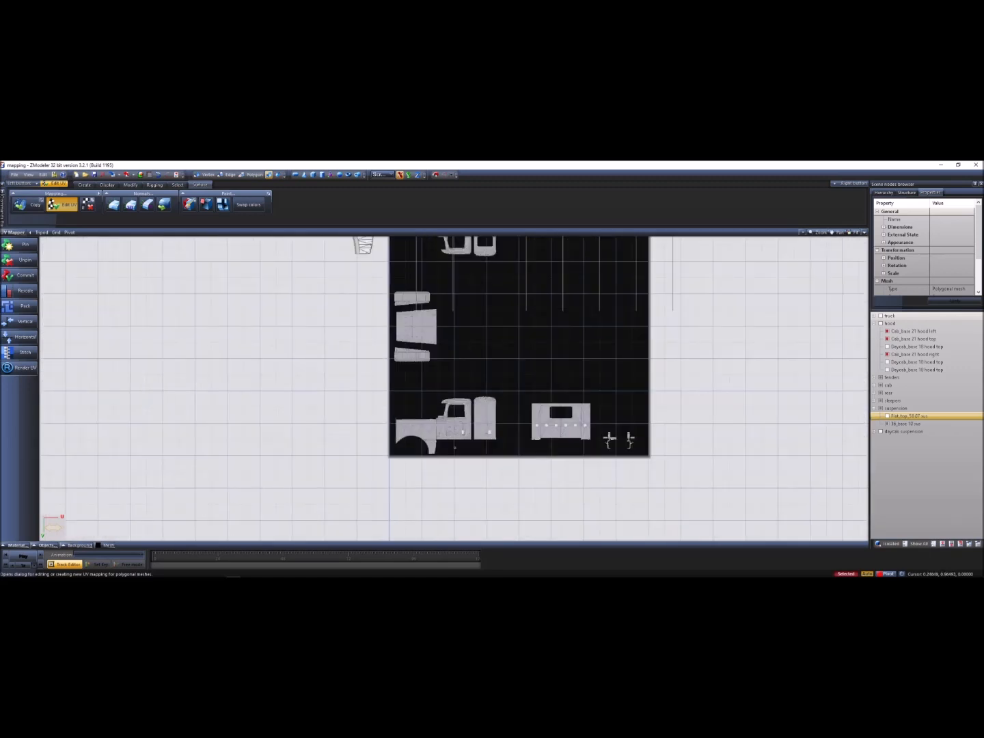
{"action": "scroll", "coordinate": [460, 432], "scroll_direction": "down", "scroll_amount": 2}
- Select all the hood and fender mapping and move it onto the side-view hood of the template
{"action": "left_click_drag", "start_coordinate": [466, 370], "coordinate": [301, 241]}
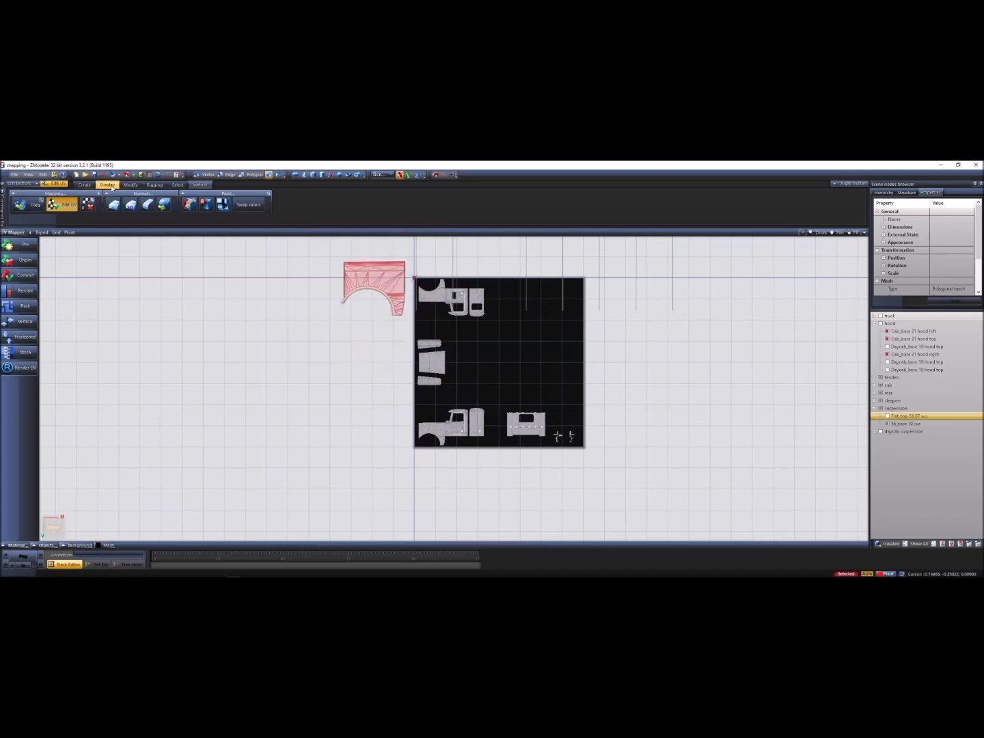
{"action": "left_click", "coordinate": [130, 185]}
{"action": "left_click", "coordinate": [136, 198]}
{"action": "left_click_drag", "start_coordinate": [374, 287], "coordinate": [414, 472]}
{"action": "left_click", "coordinate": [170, 202]}
{"action": "scroll", "coordinate": [436, 341], "scroll_direction": "up", "scroll_amount": 4}
{"action": "left_click", "coordinate": [136, 202]}
{"action": "scroll", "coordinate": [429, 333], "scroll_direction": "down", "scroll_amount": 1}
{"action": "scroll", "coordinate": [417, 479], "scroll_direction": "up", "scroll_amount": 3}
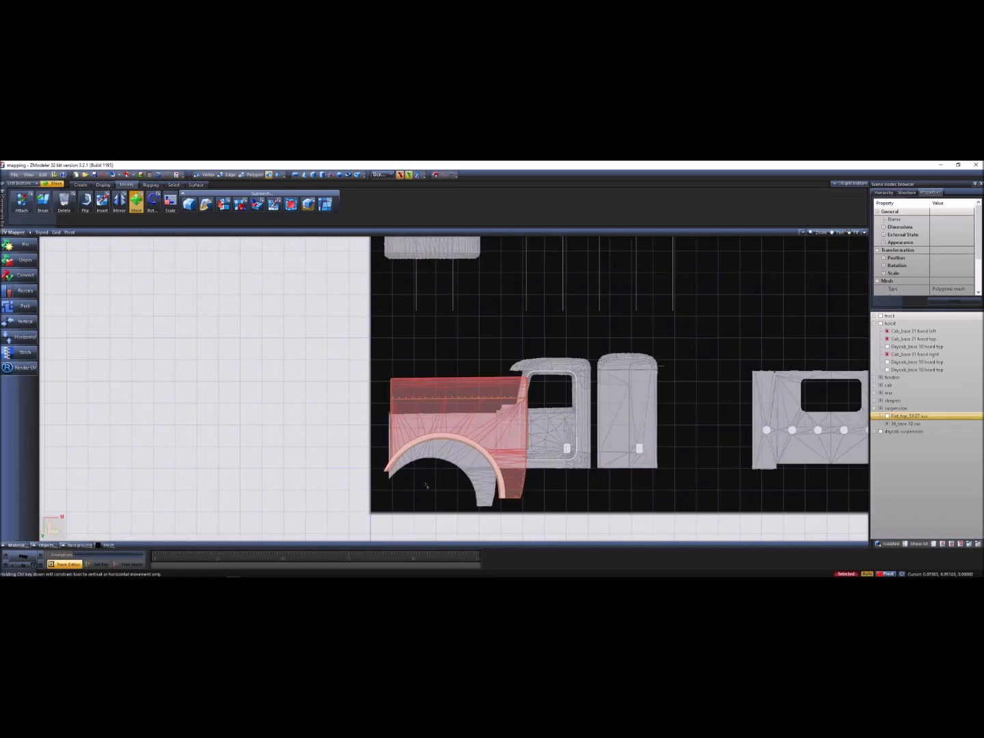
- Scale the selected hood and fender mapping to fit the template's side-view hood
{"action": "right_click_drag", "start_coordinate": [576, 519], "coordinate": [335, 316]}
{"action": "left_click", "coordinate": [170, 202]}
{"action": "left_click_drag", "start_coordinate": [469, 427], "coordinate": [464, 404]}
- Restore the four-viewport layout and examine where the hood meets the cab in the 3D view
{"action": "left_click", "coordinate": [865, 233]}
{"action": "middle_click_drag", "start_coordinate": [338, 257], "coordinate": [541, 329]}
{"action": "scroll", "coordinate": [541, 330], "scroll_direction": "up", "scroll_amount": 5}
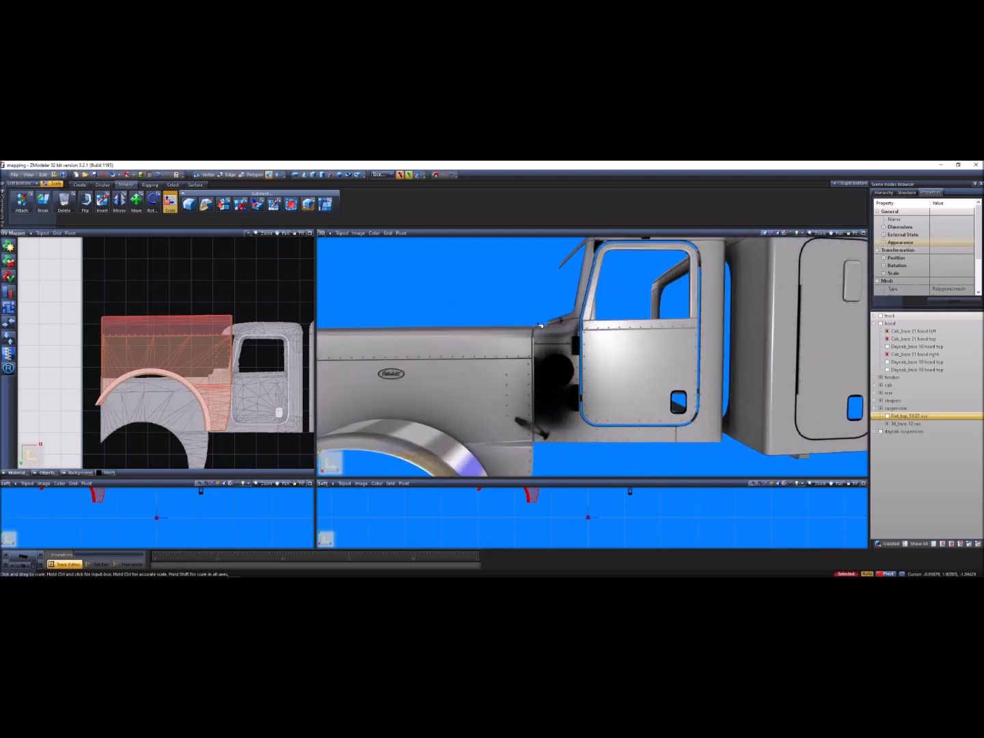
{"action": "scroll", "coordinate": [540, 330], "scroll_direction": "up", "scroll_amount": 3}
{"action": "scroll", "coordinate": [214, 323], "scroll_direction": "up", "scroll_amount": 3}
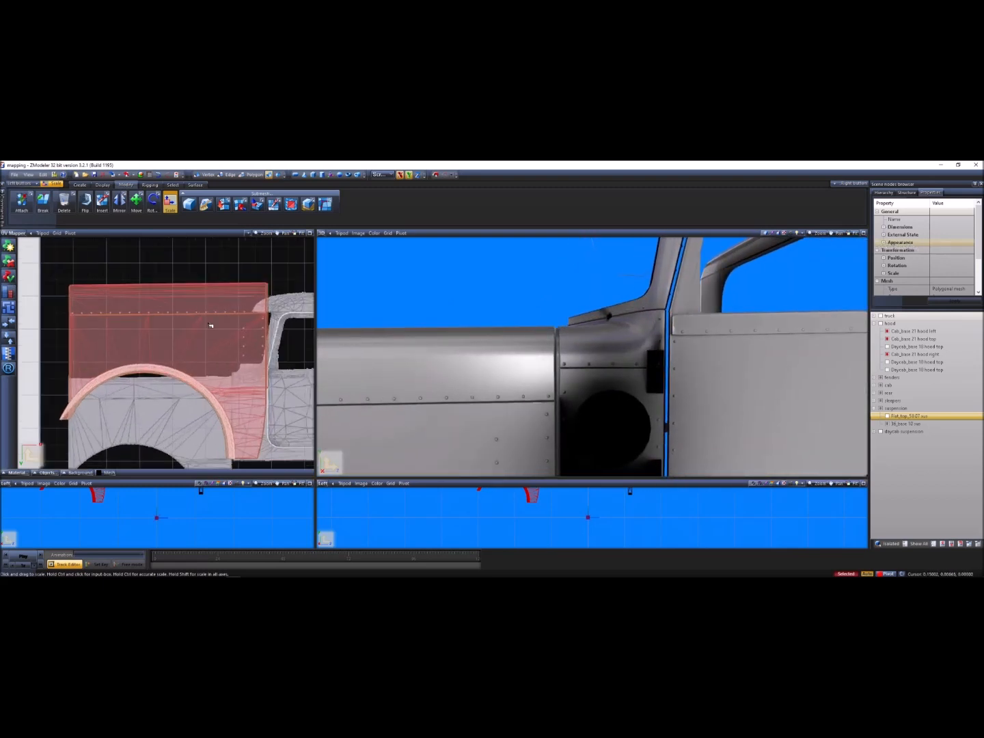
- Fine-tune the hood and fender mapping's scale and move it over the template hood, flush with the cab's front edge
{"action": "left_click_drag", "start_coordinate": [176, 279], "coordinate": [175, 279]}
{"action": "left_click", "coordinate": [136, 201]}
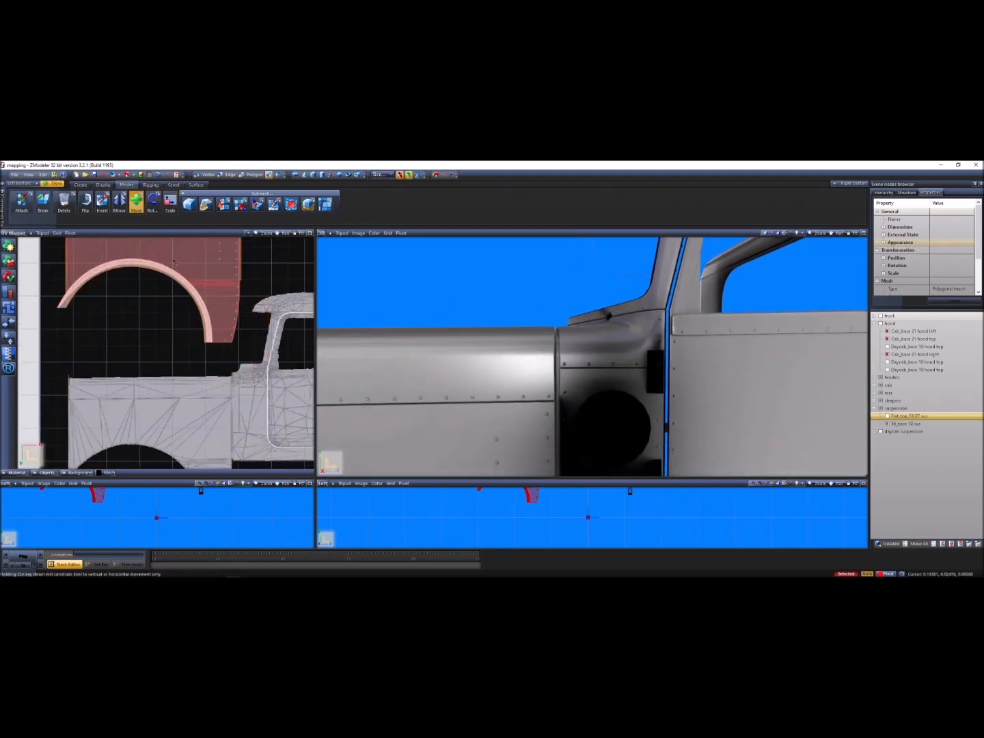
{"action": "scroll", "coordinate": [212, 279], "scroll_direction": "down", "scroll_amount": 3}
{"action": "scroll", "coordinate": [183, 336], "scroll_direction": "up", "scroll_amount": 3}
{"action": "left_click_drag", "start_coordinate": [135, 341], "coordinate": [130, 374]}
{"action": "scroll", "coordinate": [134, 393], "scroll_direction": "up", "scroll_amount": 4}
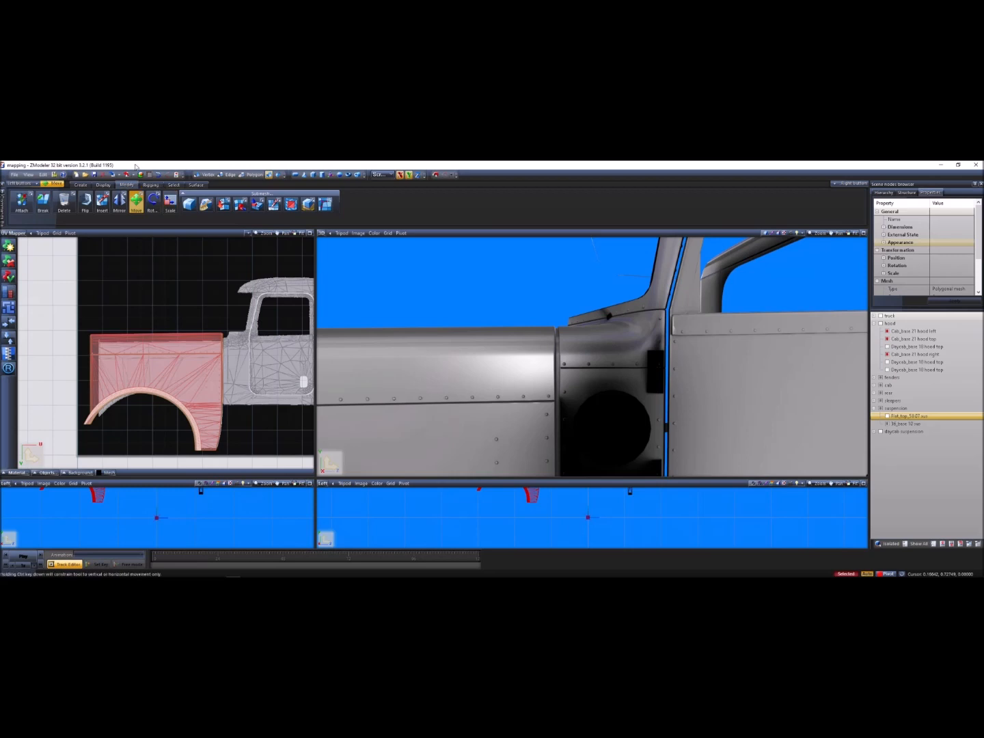
{"action": "scroll", "coordinate": [415, 326], "scroll_direction": "down", "scroll_amount": 4}
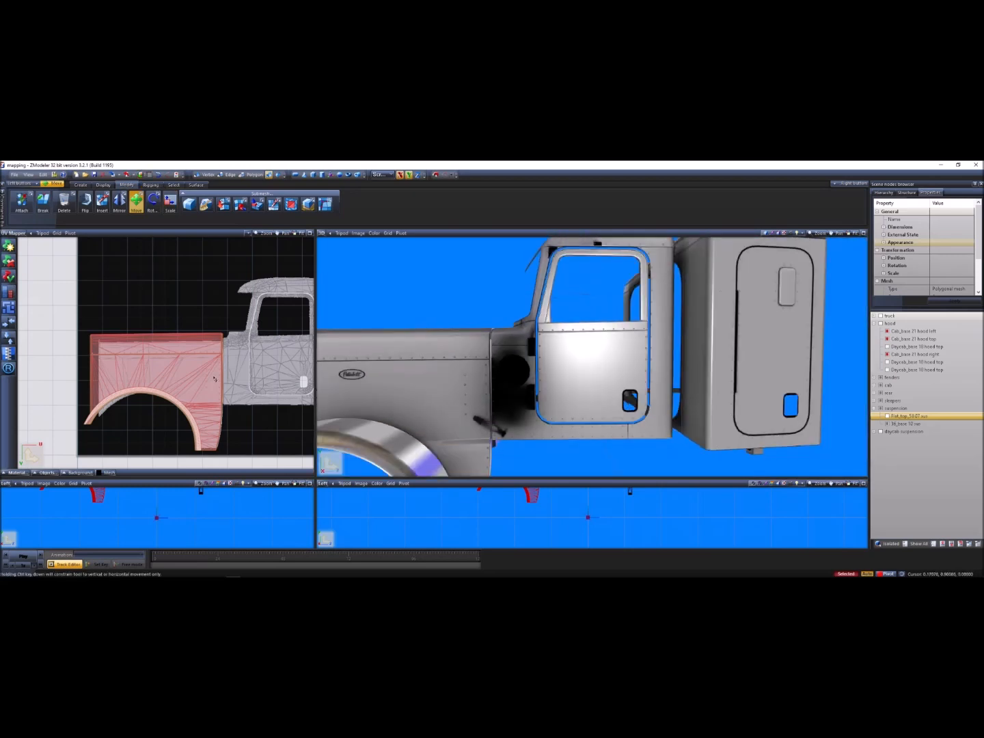
{"action": "scroll", "coordinate": [216, 372], "scroll_direction": "up", "scroll_amount": 2}
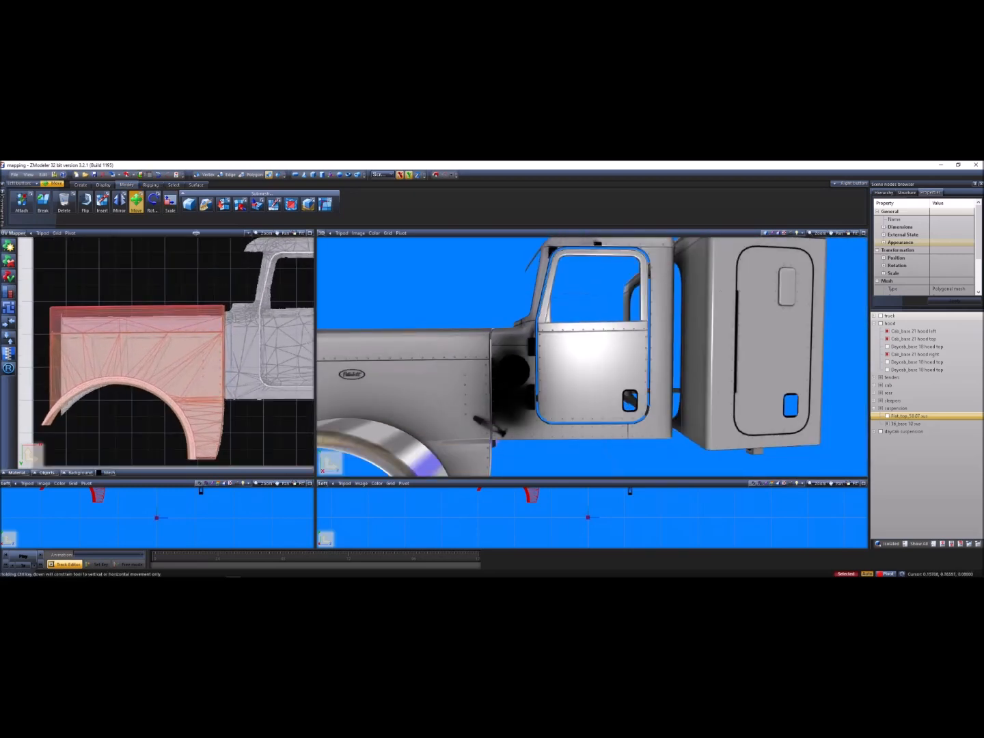
- Open the DETAIL2 texture map choice of material d3d_peterbilt_gab_389_ao_04
{"action": "left_click", "coordinate": [141, 174]}
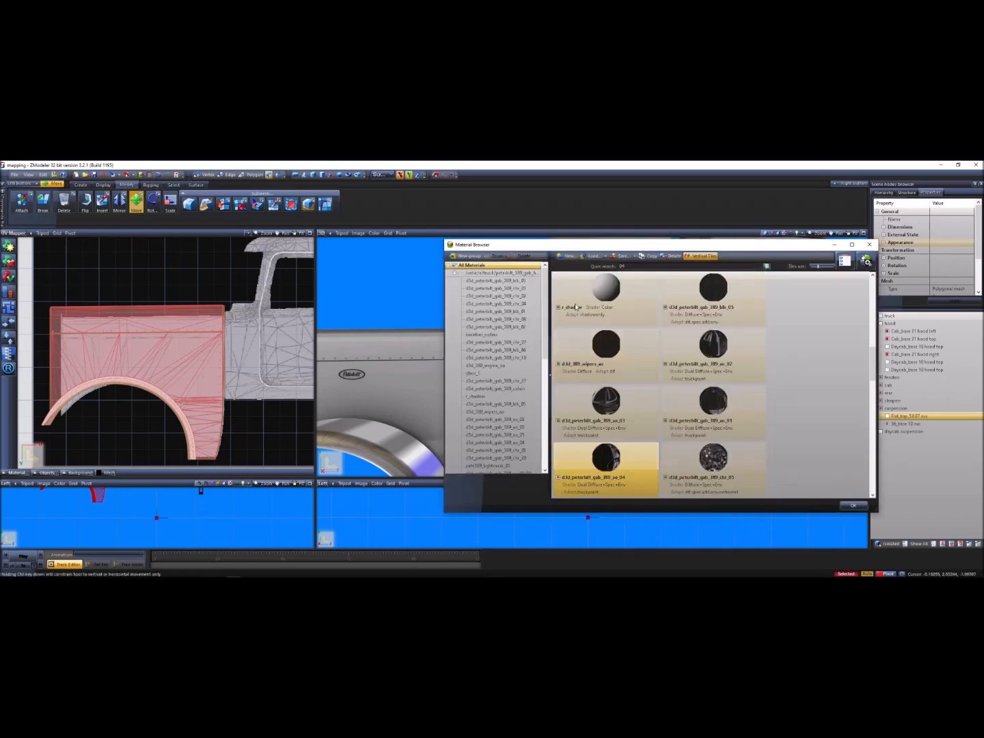
{"action": "double_click", "coordinate": [597, 464]}
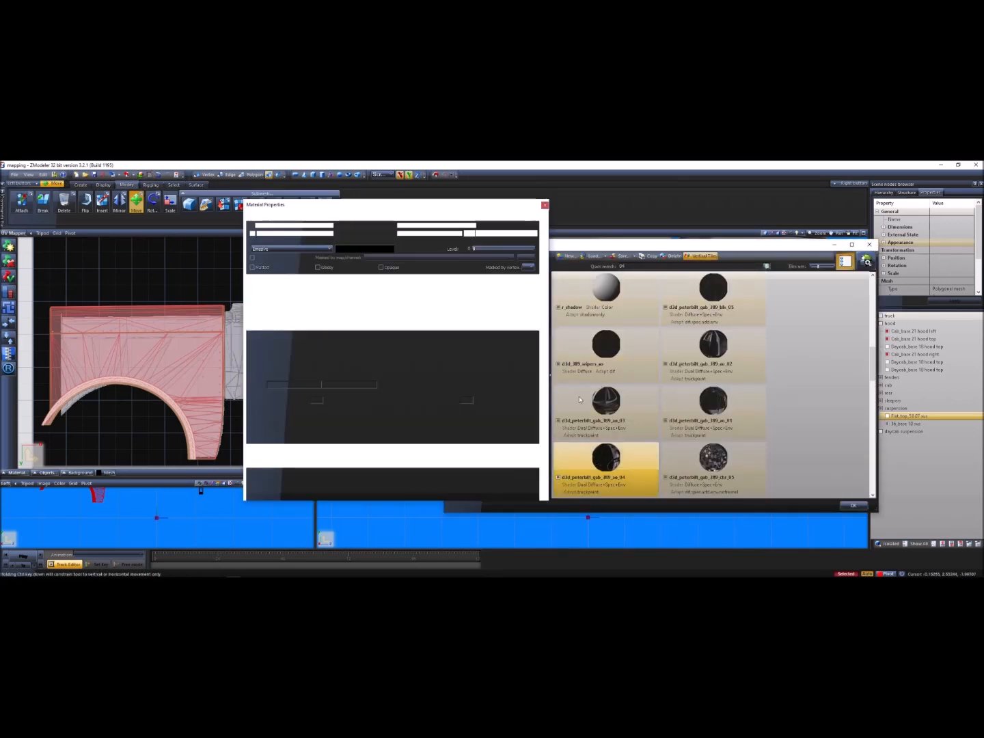
{"action": "left_click", "coordinate": [433, 350]}
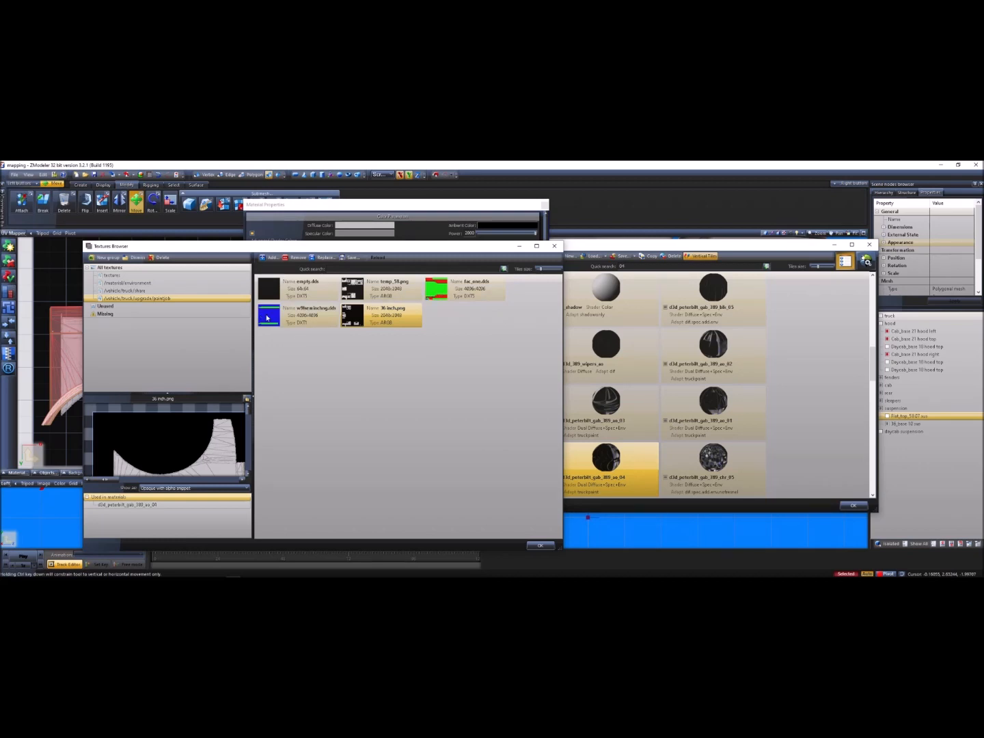
- Browse through the vehicle folder to the 389 paint job textures and add the blue DDS image with green stripes
{"action": "left_click", "coordinate": [270, 257]}
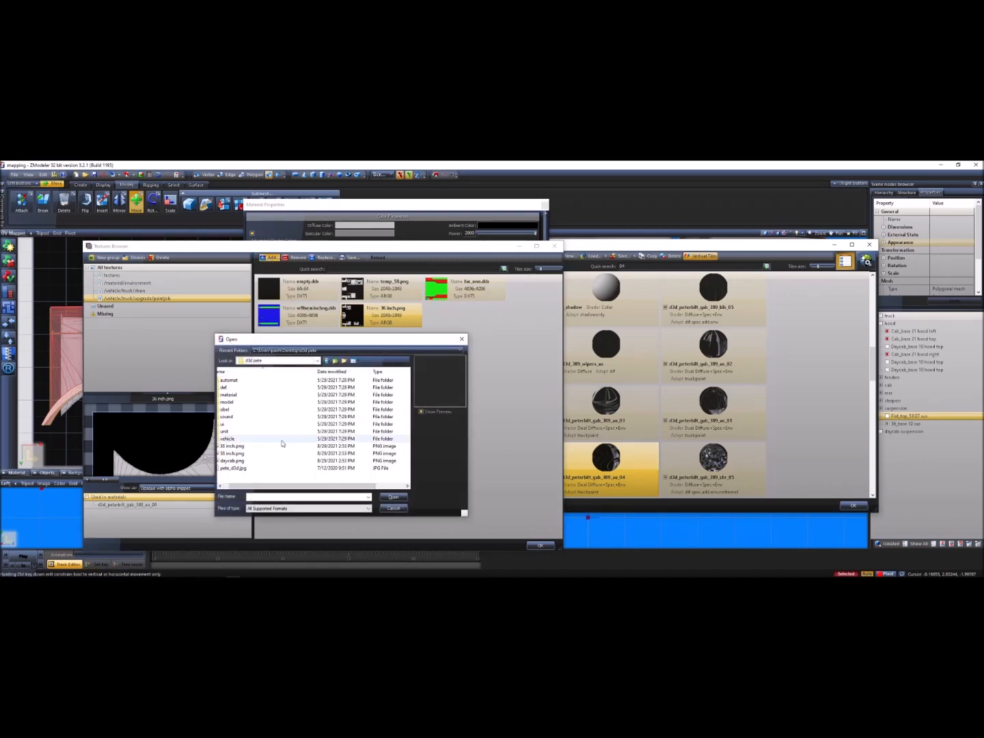
{"action": "double_click", "coordinate": [233, 439]}
{"action": "double_click", "coordinate": [232, 380]}
{"action": "double_click", "coordinate": [236, 402]}
{"action": "double_click", "coordinate": [239, 401]}
{"action": "double_click", "coordinate": [246, 387]}
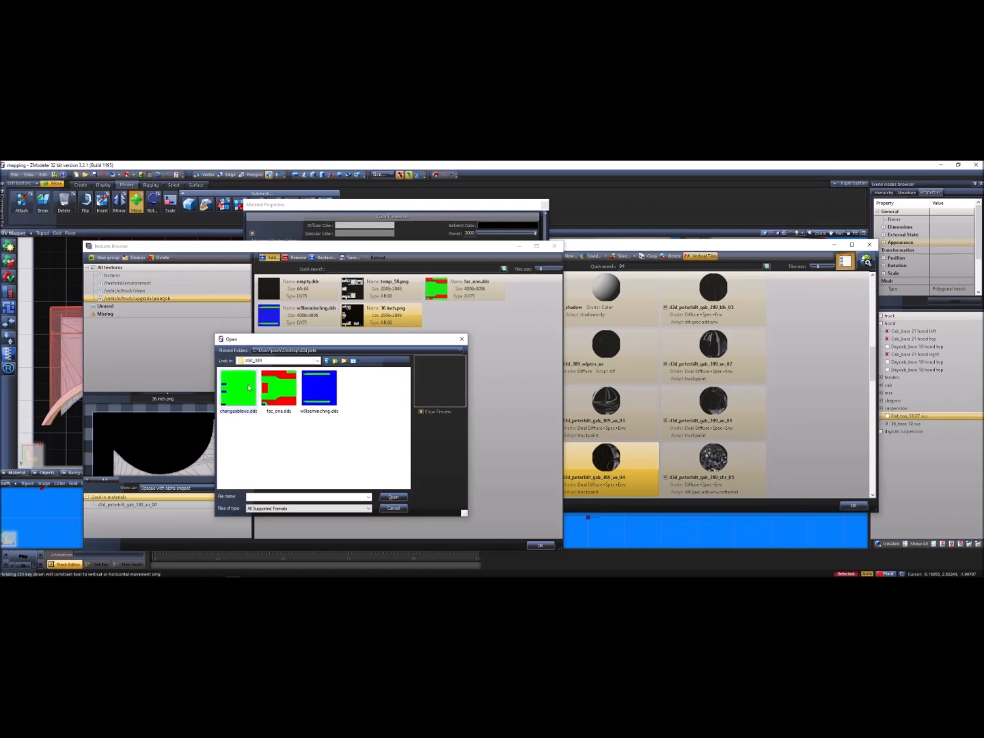
{"action": "double_click", "coordinate": [319, 389]}
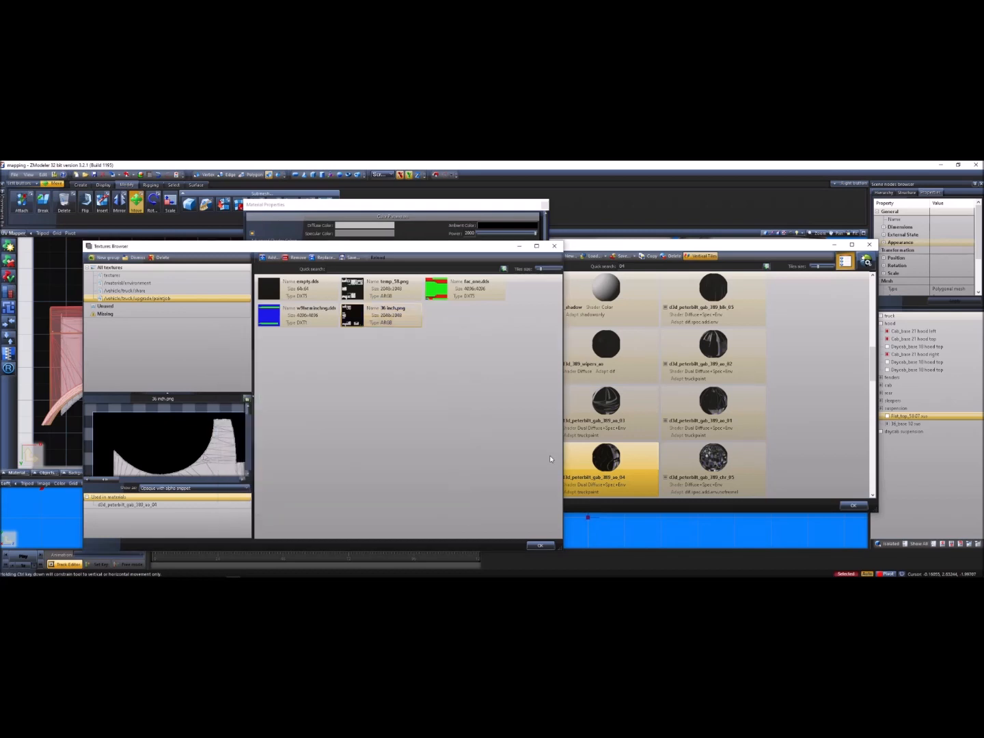
- Assign the blue and green paint texture as the DETAIL2 texture map and close the material properties and material browser
{"action": "left_click", "coordinate": [284, 317]}
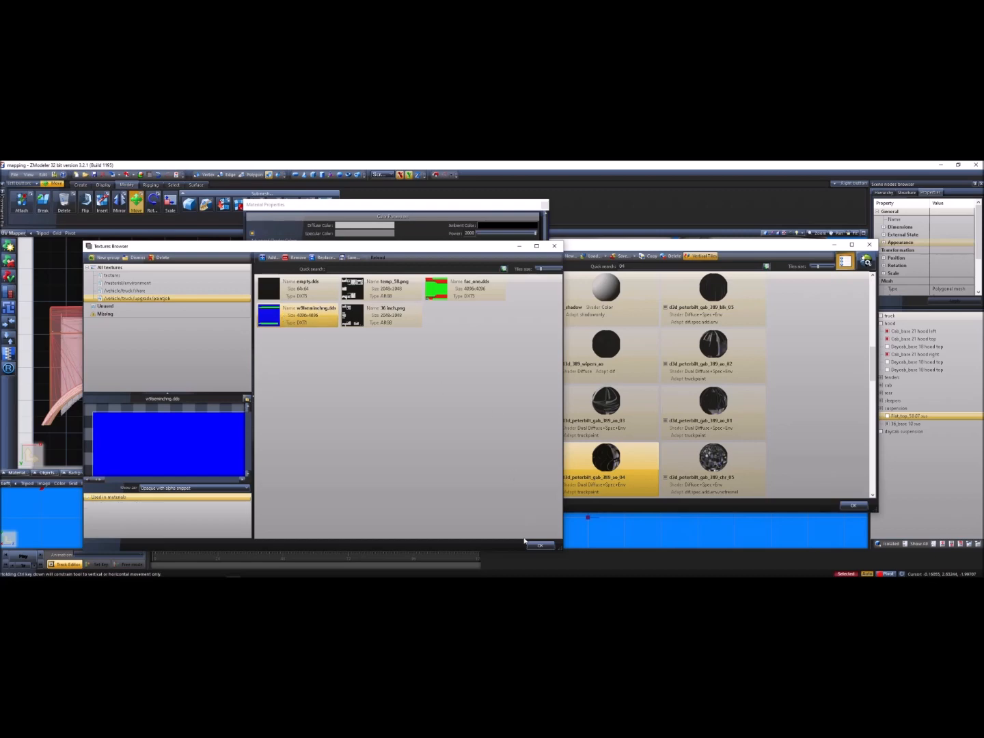
{"action": "left_click", "coordinate": [547, 547]}
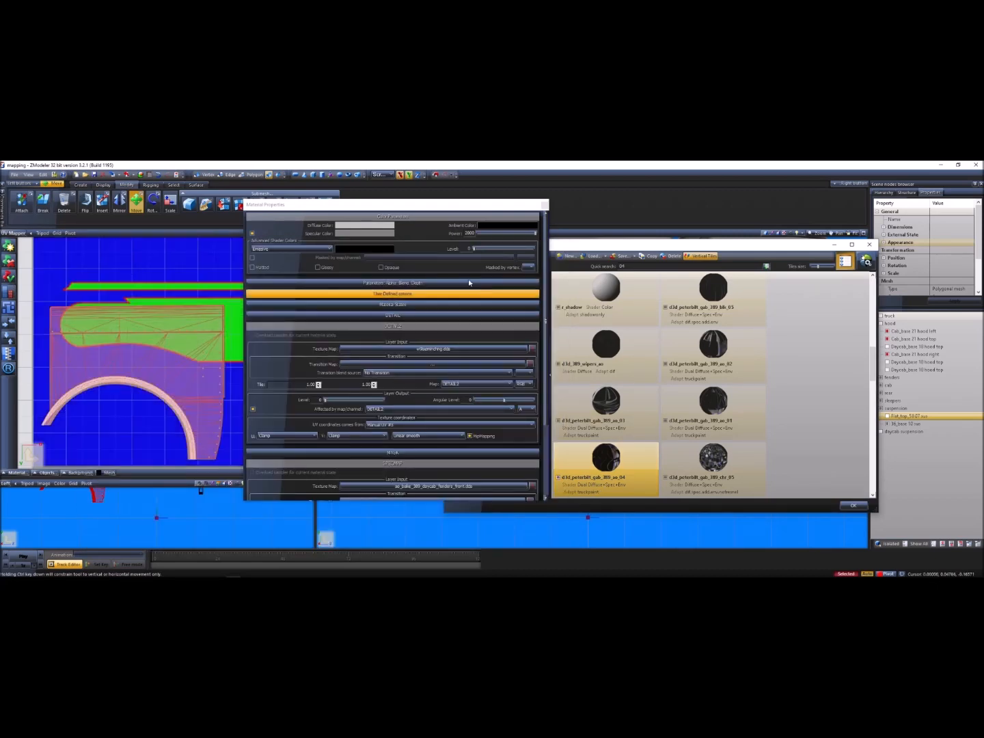
{"action": "left_click", "coordinate": [545, 205]}
{"action": "left_click", "coordinate": [869, 245]}
- Inspect the paint texture on the truck in the 3D view and switch that viewport to the Left view
{"action": "middle_click_drag", "start_coordinate": [329, 345], "coordinate": [371, 336]}
{"action": "middle_click_drag", "start_coordinate": [333, 261], "coordinate": [514, 298]}
{"action": "scroll", "coordinate": [547, 294], "scroll_direction": "down", "scroll_amount": 3}
{"action": "left_click", "coordinate": [345, 233]}
{"action": "left_click", "coordinate": [336, 264]}
{"action": "scroll", "coordinate": [538, 286], "scroll_direction": "up", "scroll_amount": 2}
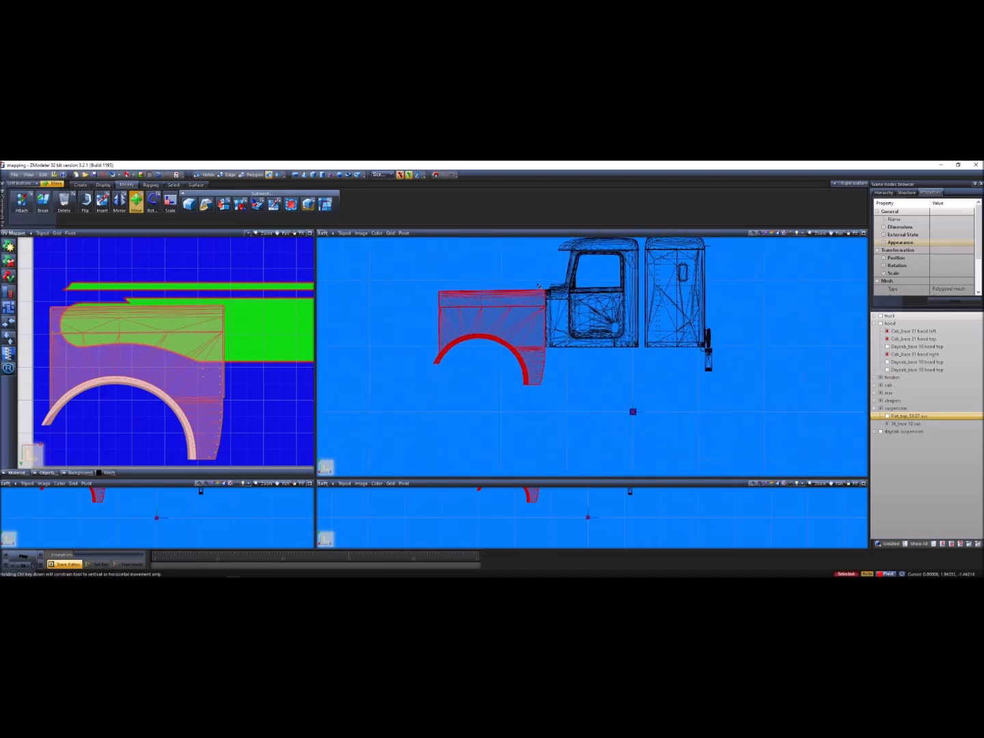
{"action": "scroll", "coordinate": [540, 290], "scroll_direction": "up", "scroll_amount": 4}
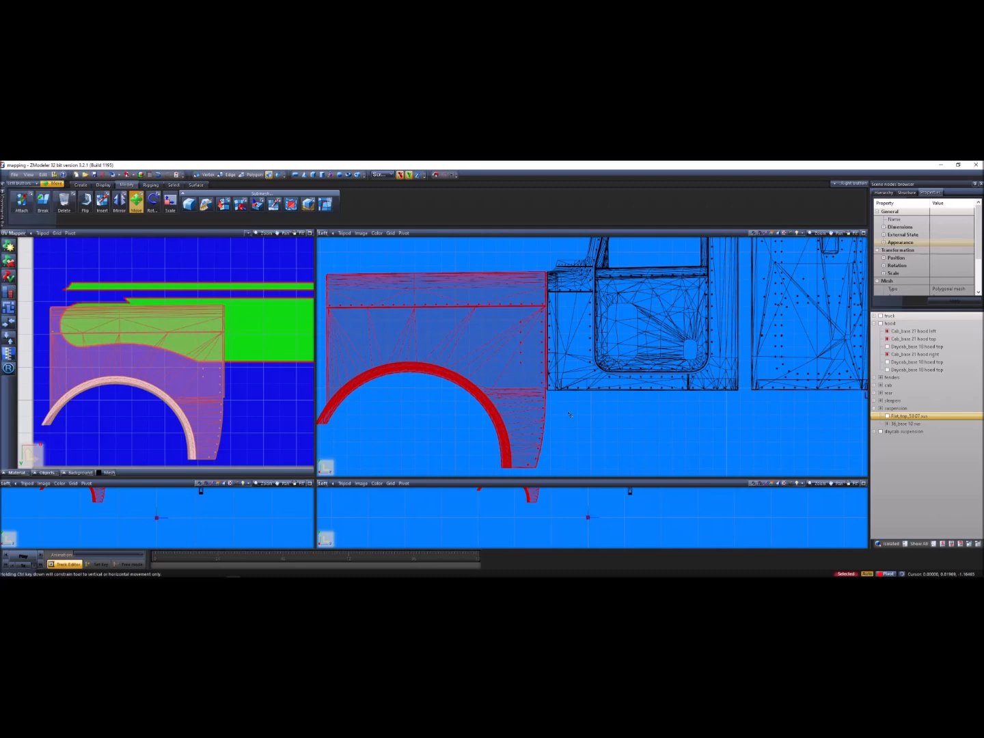
- Deselect the hood and fender pieces, inspect the truck in the 3D view and return to the side view
{"action": "key", "text": "Escape"}
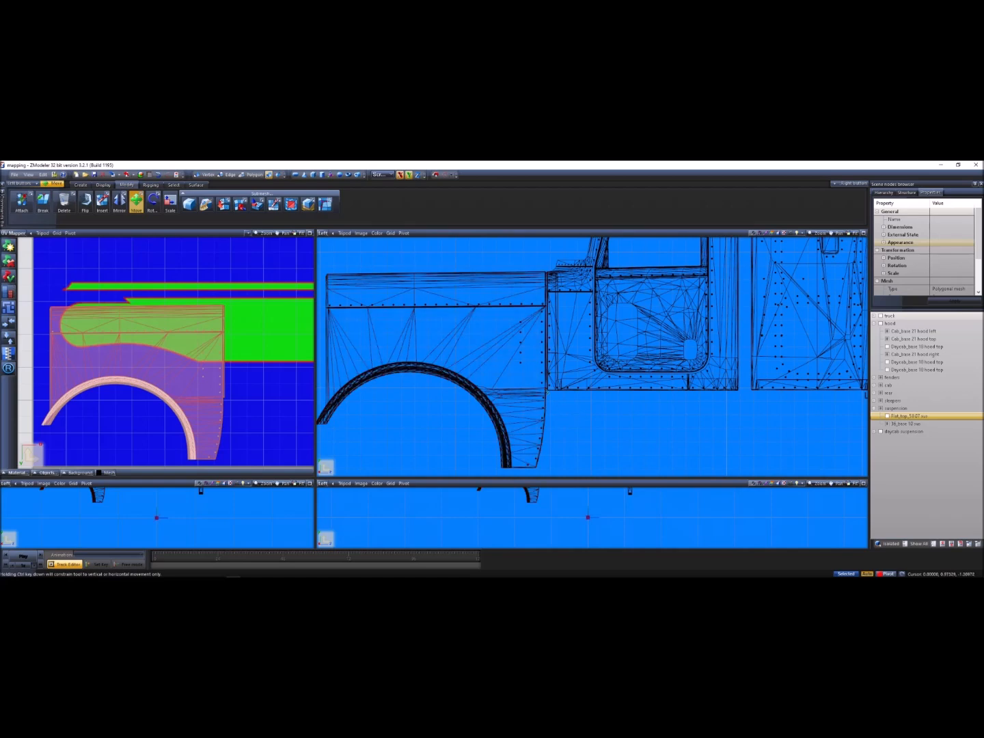
{"action": "scroll", "coordinate": [545, 391], "scroll_direction": "down", "scroll_amount": 3}
{"action": "left_click", "coordinate": [864, 233]}
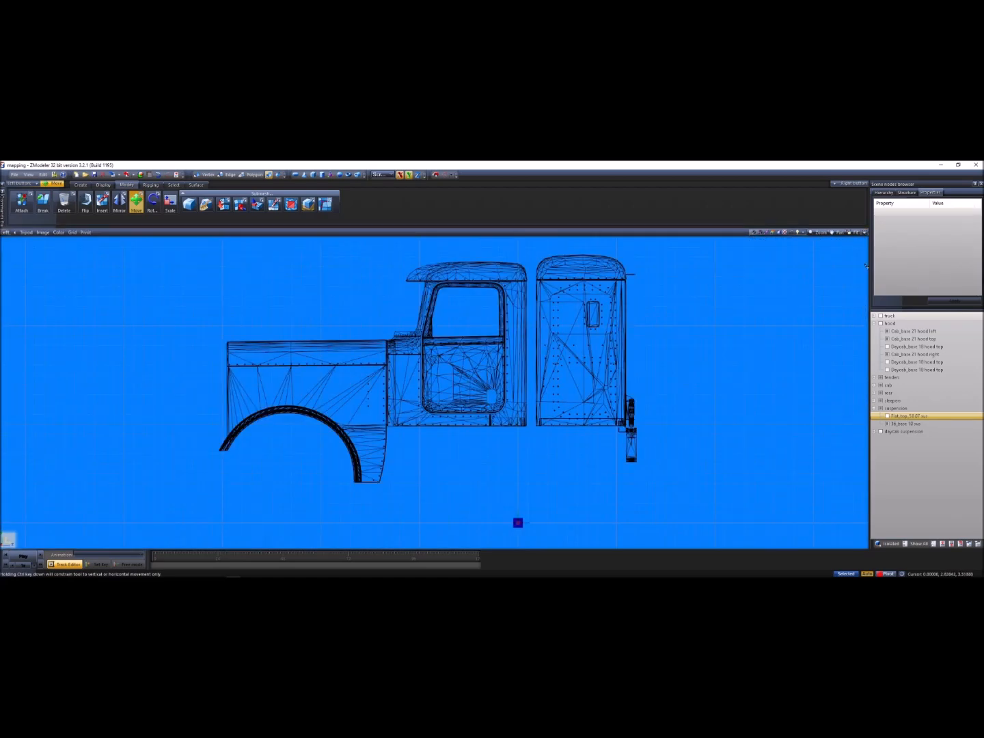
{"action": "left_click", "coordinate": [865, 233]}
{"action": "left_click", "coordinate": [322, 233]}
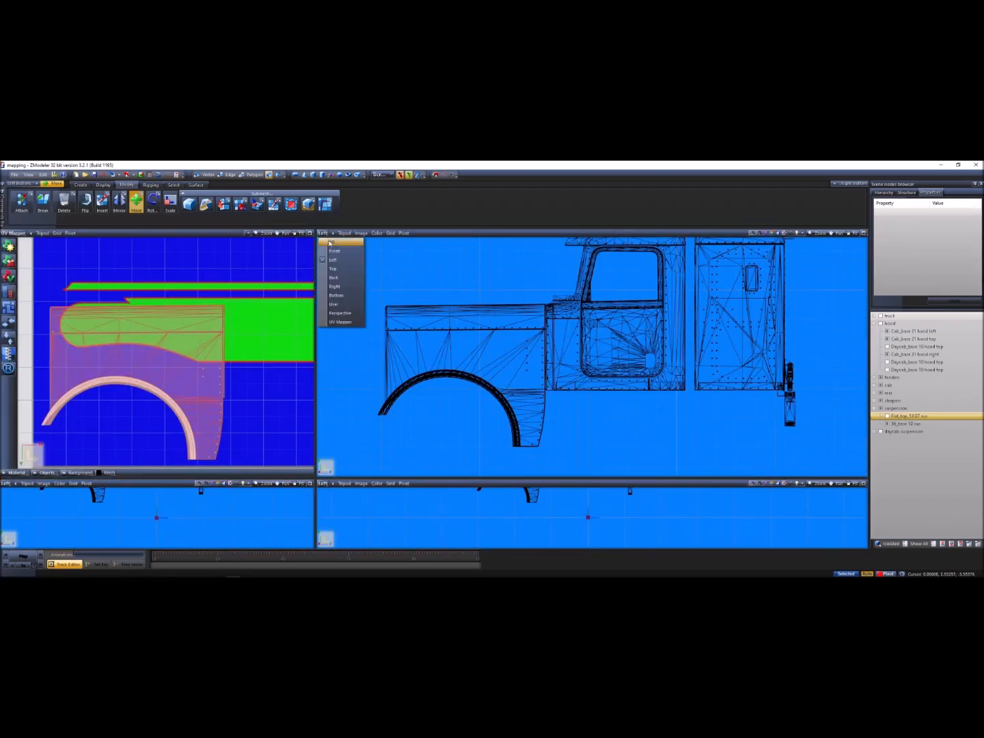
{"action": "left_click", "coordinate": [341, 244]}
{"action": "middle_click_drag", "start_coordinate": [507, 330], "coordinate": [483, 307]}
{"action": "left_click", "coordinate": [323, 233]}
{"action": "left_click", "coordinate": [341, 270]}
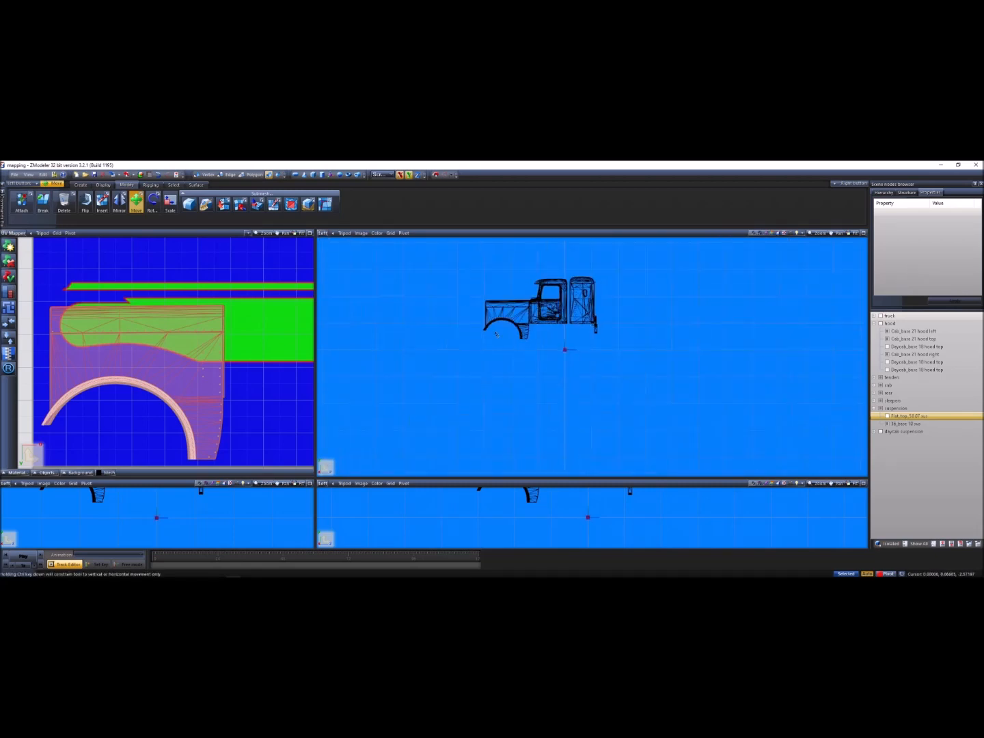
- Select all the truck body parts and open the material choice in their properties
{"action": "left_click_drag", "start_coordinate": [614, 351], "coordinate": [488, 307]}
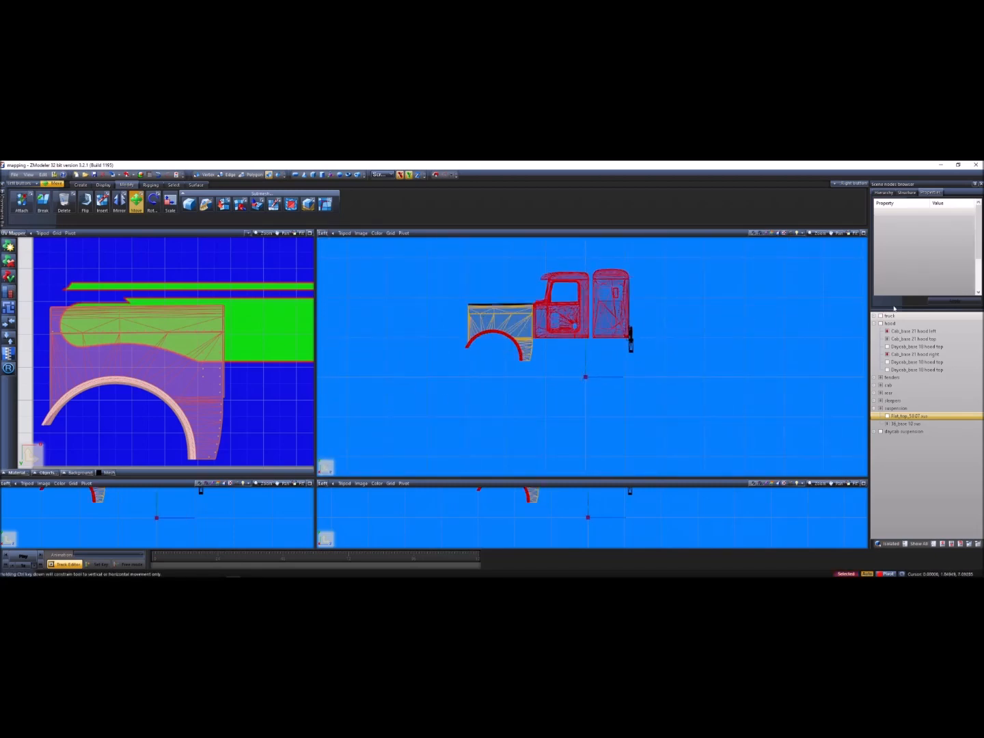
{"action": "scroll", "coordinate": [952, 285], "scroll_direction": "down", "scroll_amount": 2}
{"action": "left_click", "coordinate": [953, 282]}
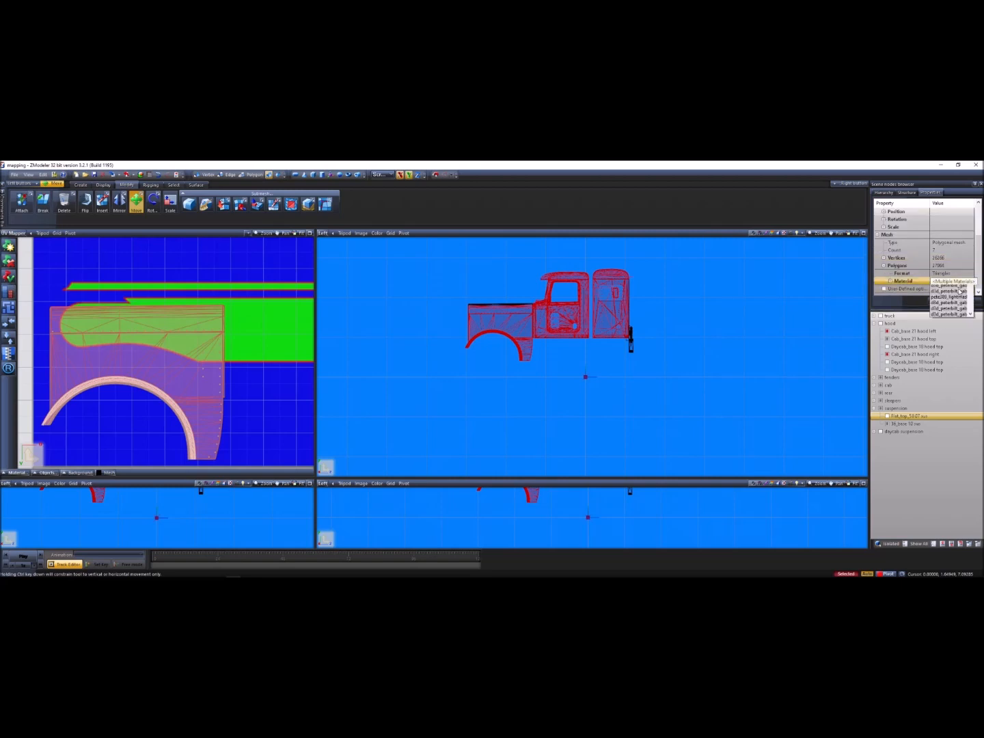
{"action": "left_click", "coordinate": [953, 281]}
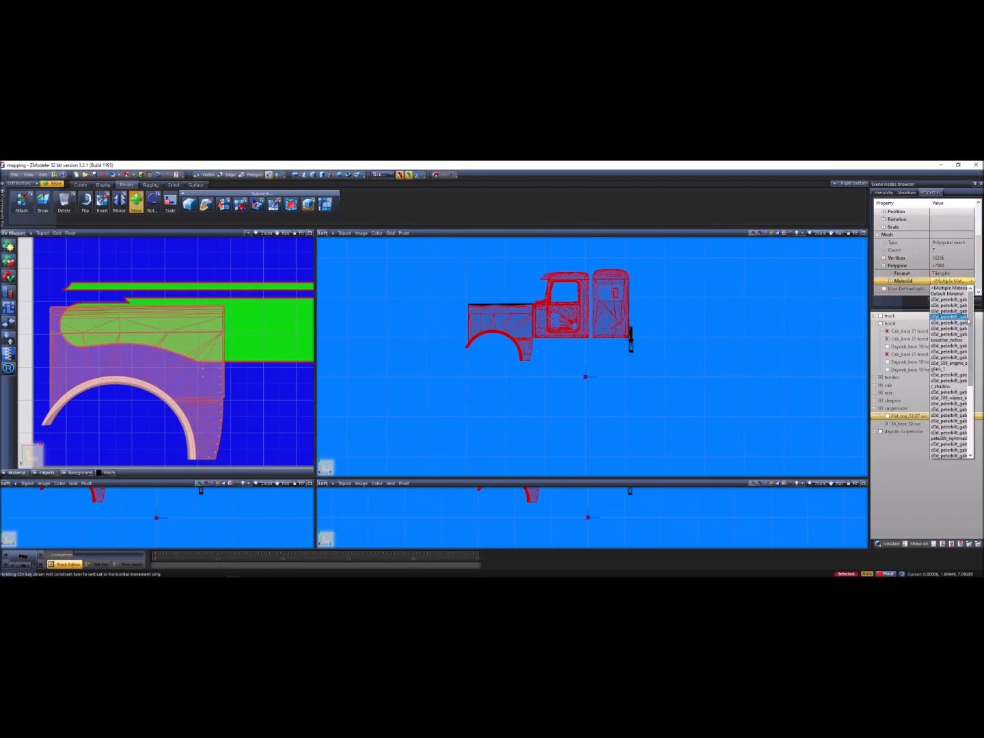
{"action": "left_click", "coordinate": [868, 314]}
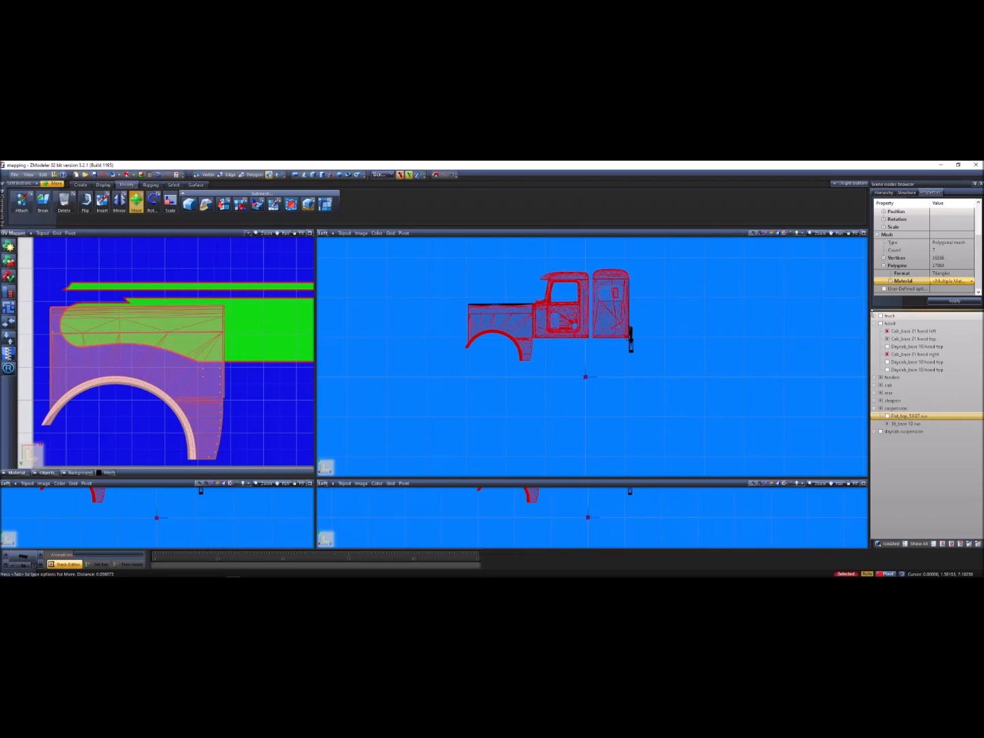
- Widen the scene nodes browser and look through the materials available for the selected body parts
{"action": "left_click_drag", "start_coordinate": [872, 310], "coordinate": [804, 310]}
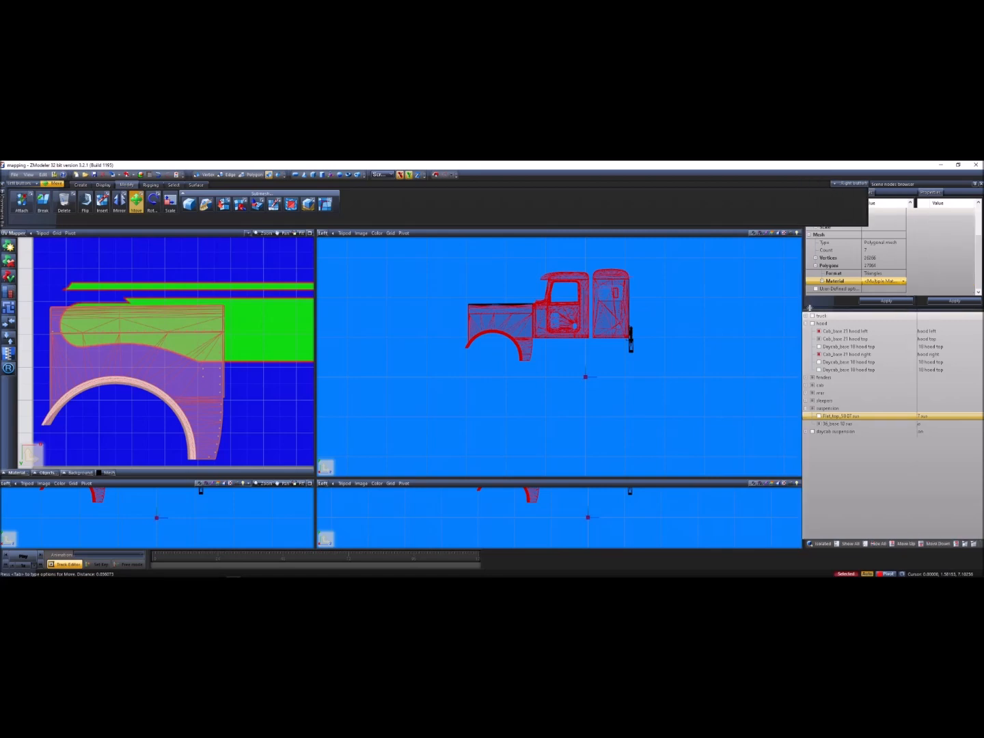
{"action": "left_click", "coordinate": [888, 281]}
{"action": "left_click", "coordinate": [903, 281]}
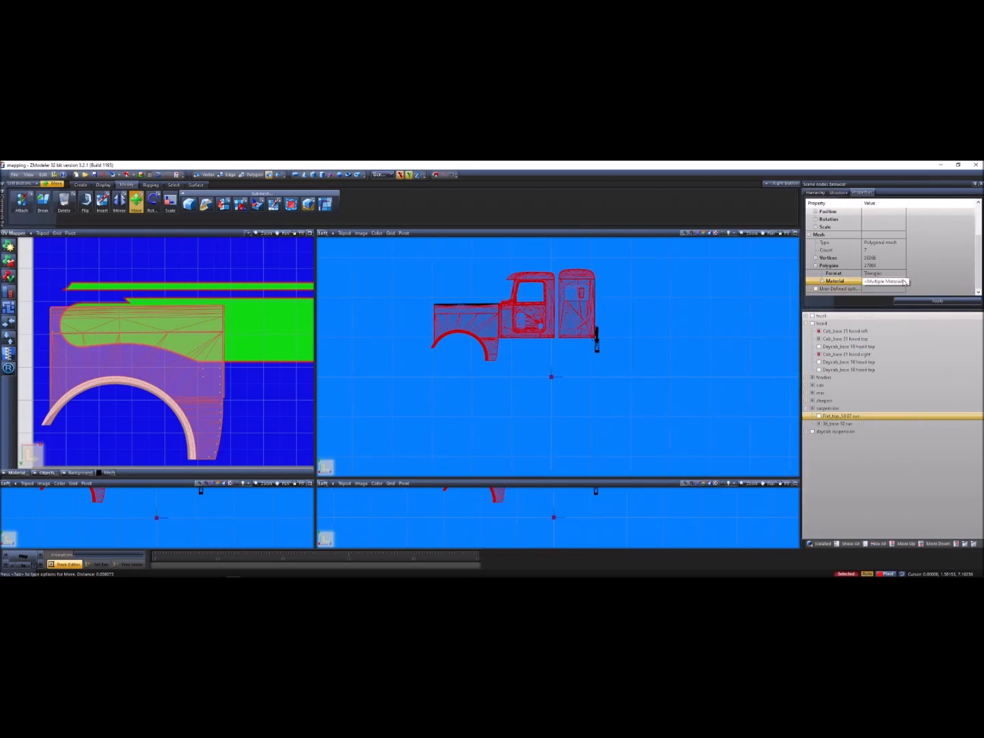
{"action": "left_click", "coordinate": [903, 281]}
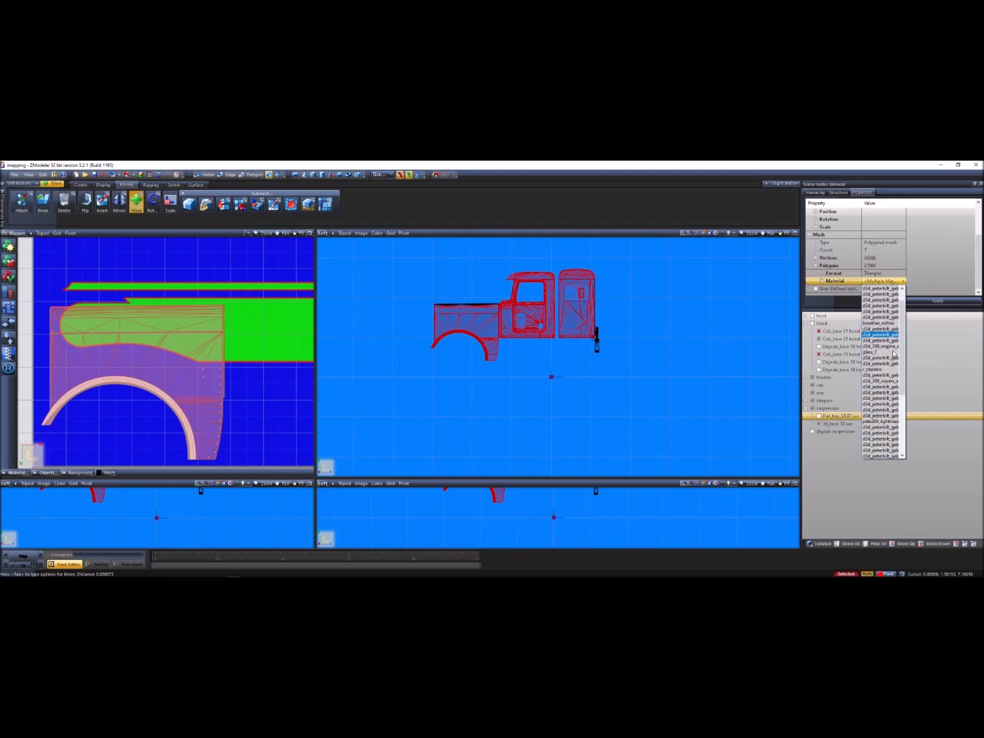
{"action": "scroll", "coordinate": [903, 348], "scroll_direction": "up", "scroll_amount": 5}
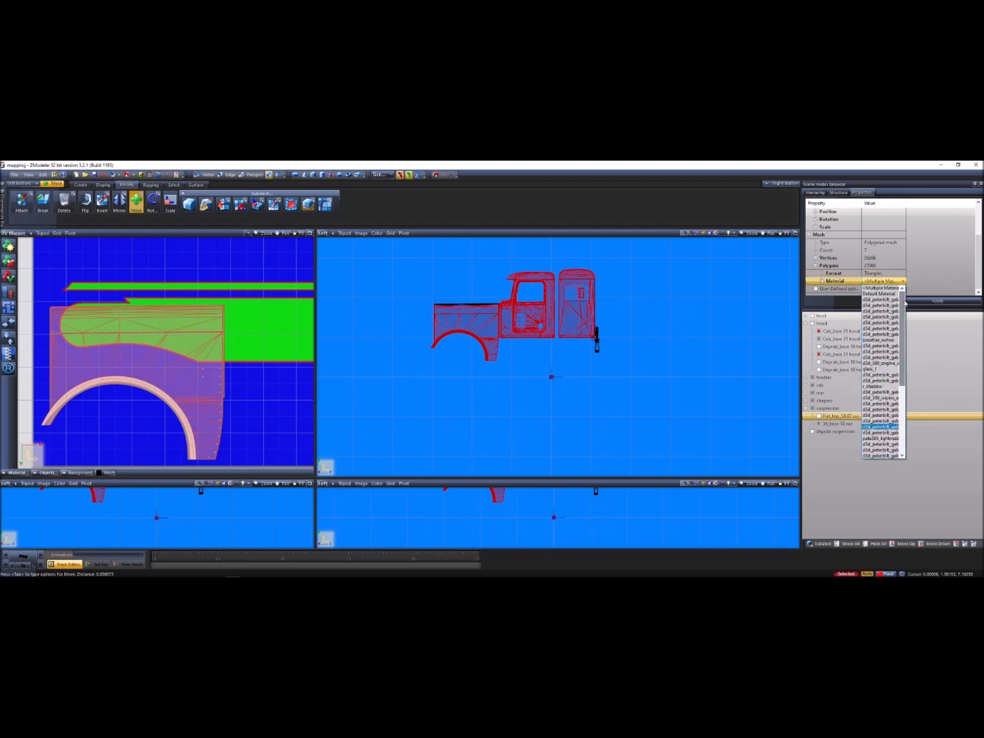
- Select only the front fender arch in the side view and check which material it uses
{"action": "left_click", "coordinate": [443, 304]}
{"action": "scroll", "coordinate": [435, 349], "scroll_direction": "up", "scroll_amount": 5}
{"action": "left_click", "coordinate": [432, 354]}
{"action": "left_click", "coordinate": [448, 350]}
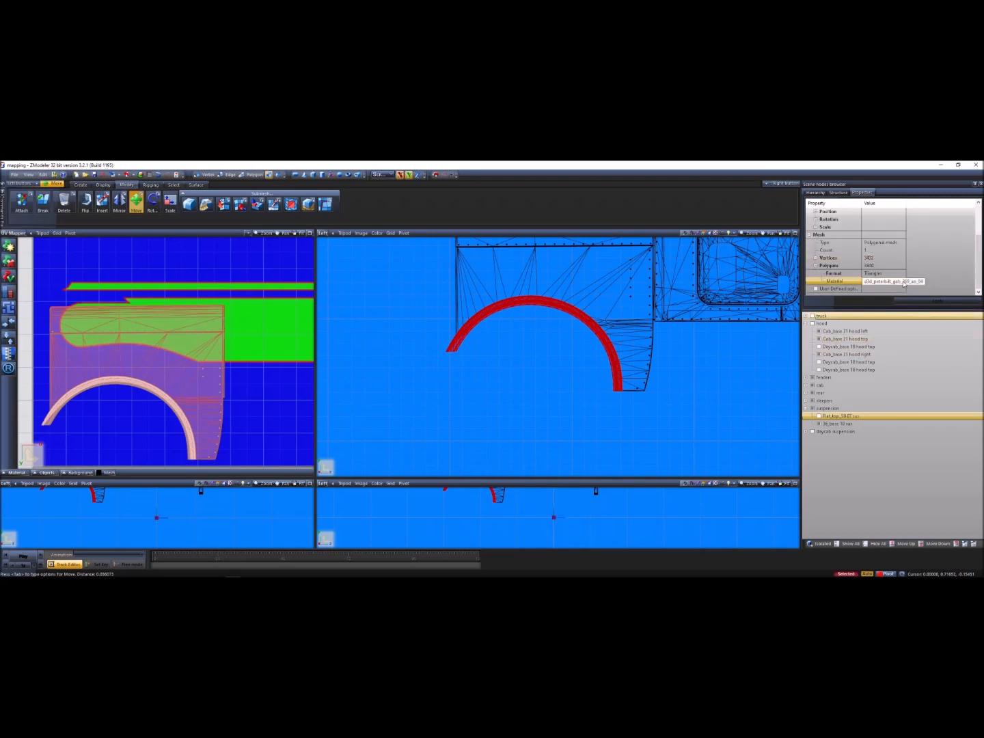
{"action": "left_click", "coordinate": [905, 282]}
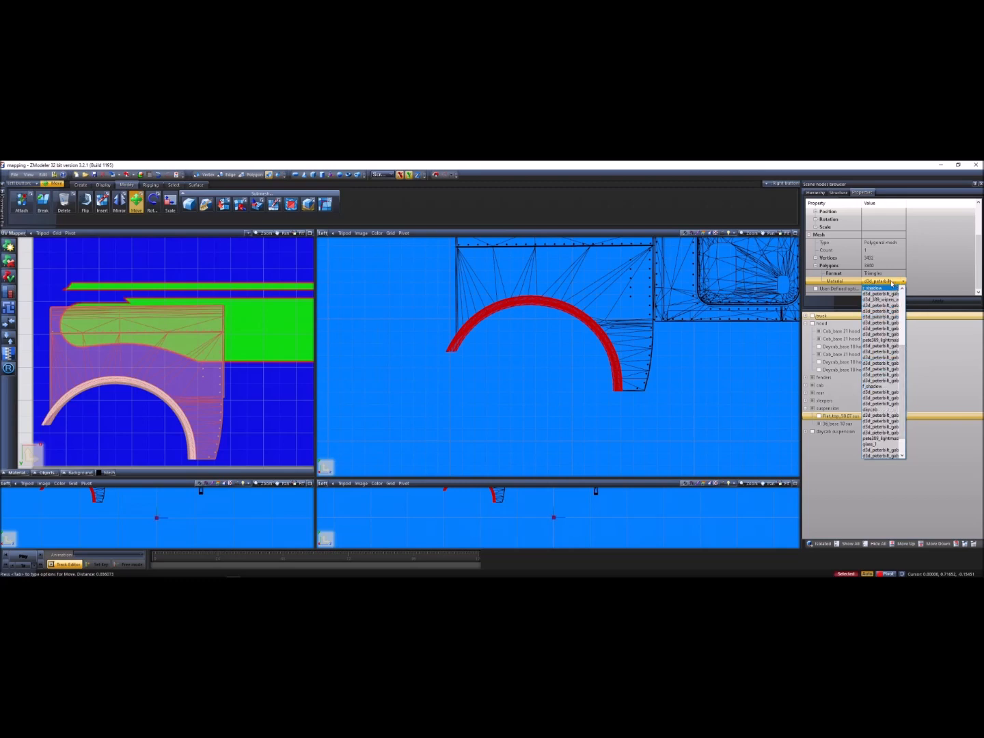
{"action": "left_click", "coordinate": [892, 284]}
- Try a d3d_peterbilt_gab material on the hood, cab and sleeper parts and view them in 3D
{"action": "scroll", "coordinate": [575, 280], "scroll_direction": "down", "scroll_amount": 5}
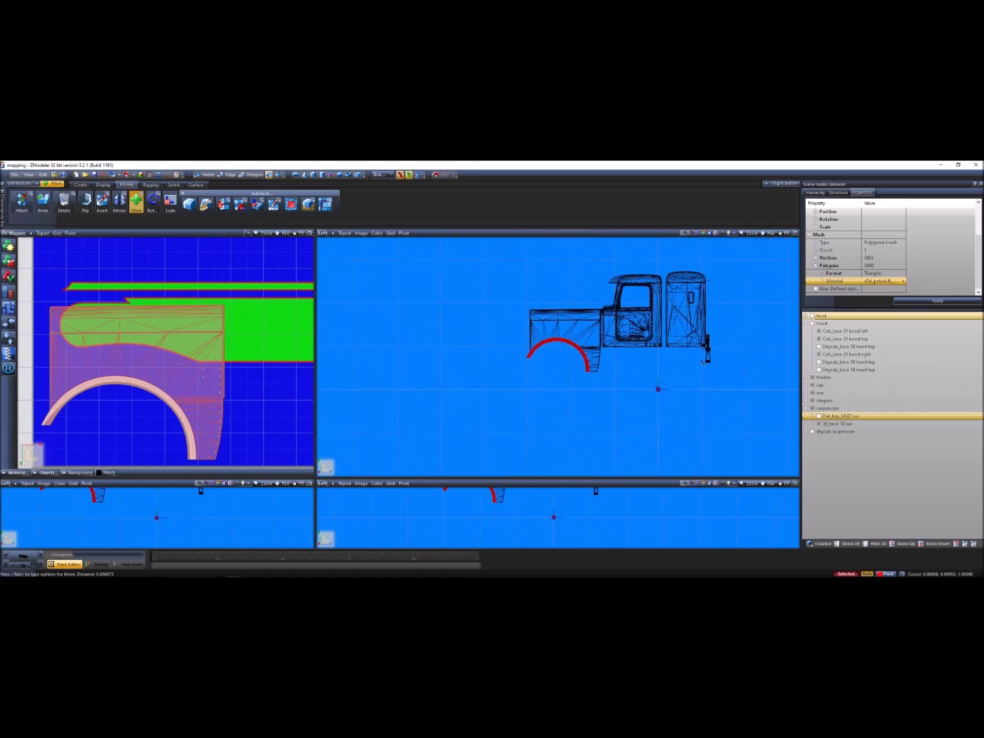
{"action": "key", "text": "ctrl+a"}
{"action": "left_click_drag", "start_coordinate": [731, 365], "coordinate": [595, 273]}
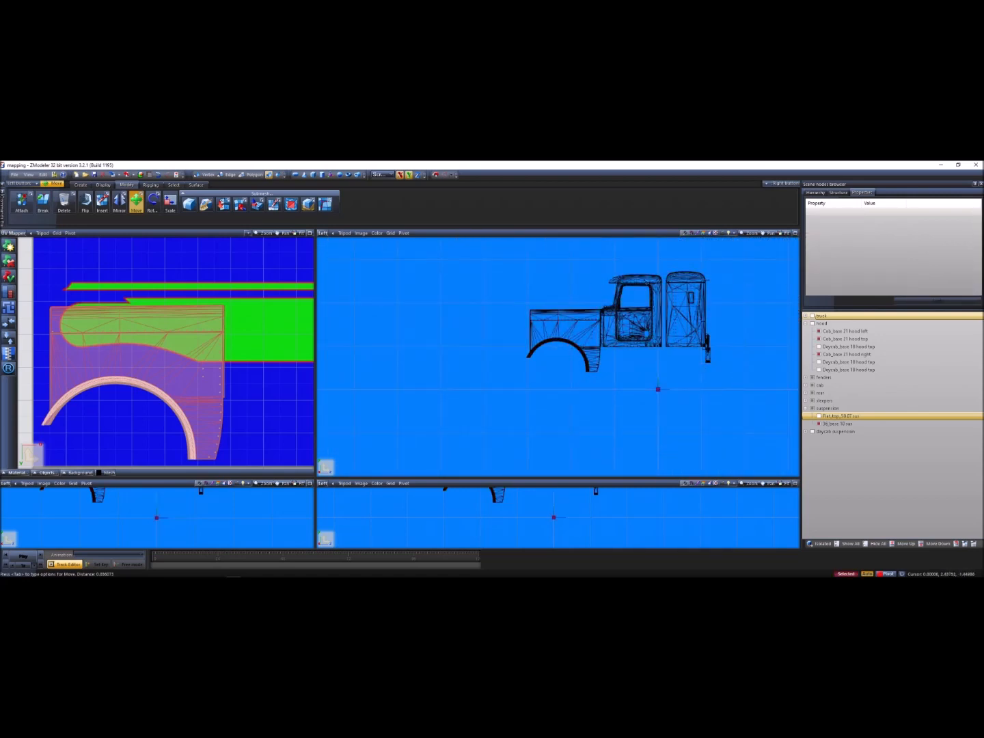
{"action": "left_click", "coordinate": [882, 281]}
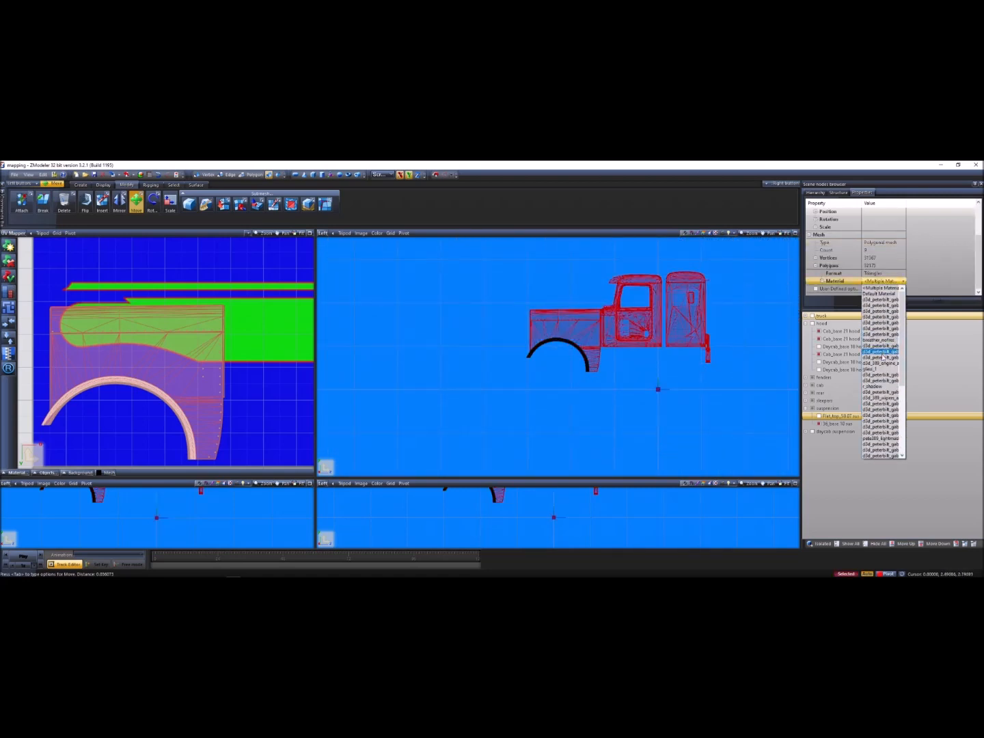
{"action": "scroll", "coordinate": [895, 362], "scroll_direction": "down", "scroll_amount": 4}
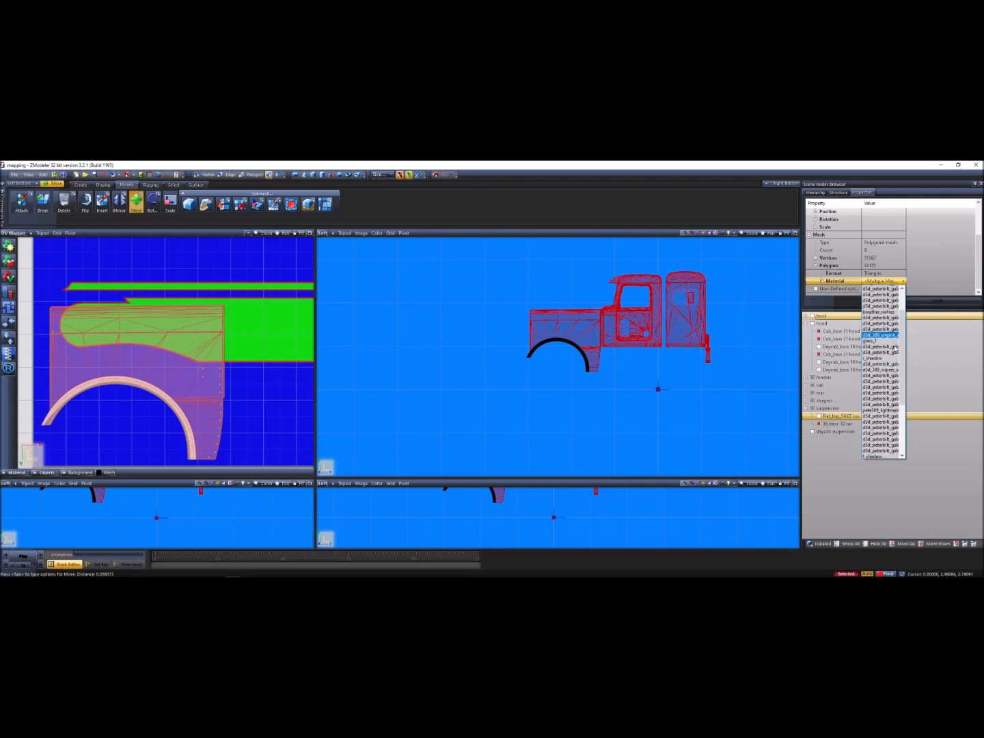
{"action": "left_click", "coordinate": [890, 359]}
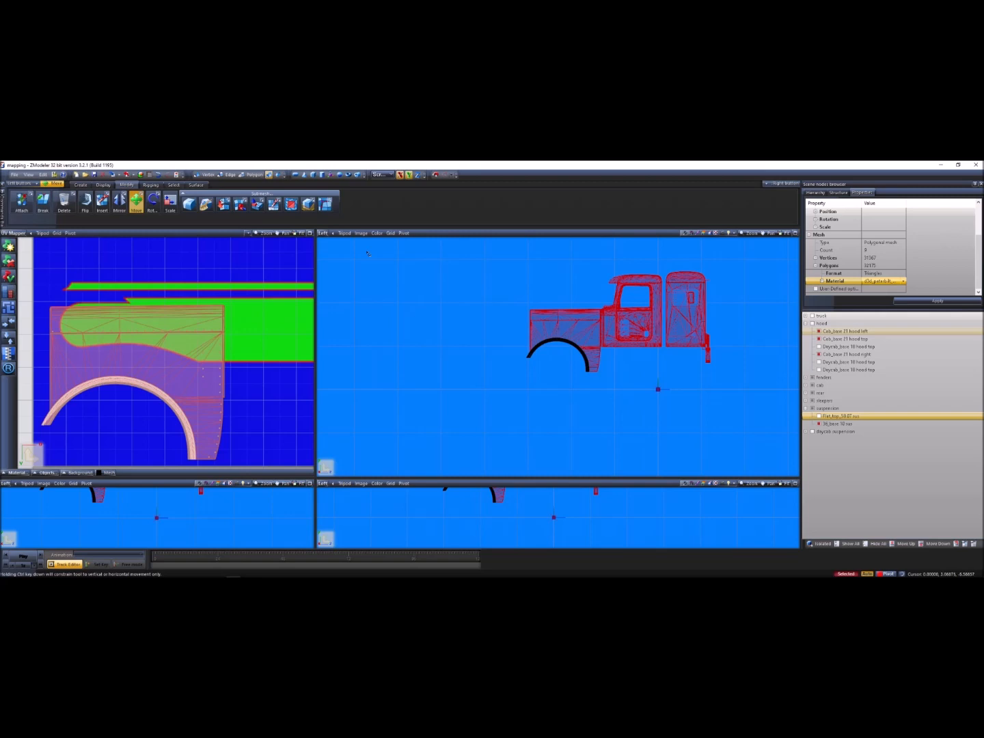
{"action": "left_click", "coordinate": [328, 237]}
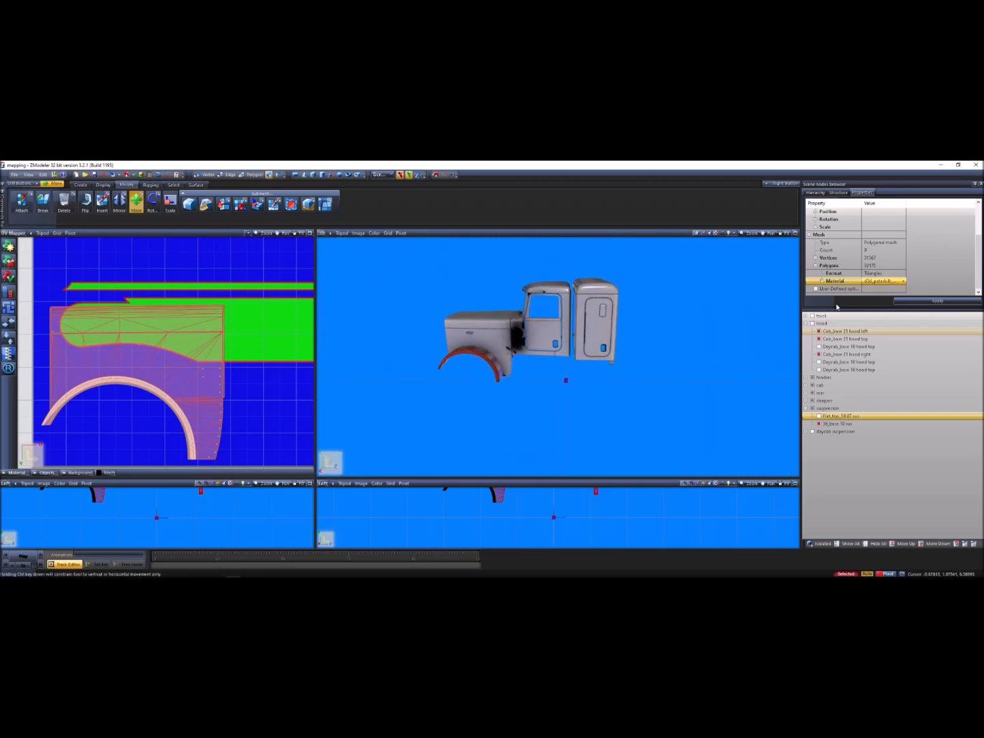
{"action": "left_click", "coordinate": [899, 301]}
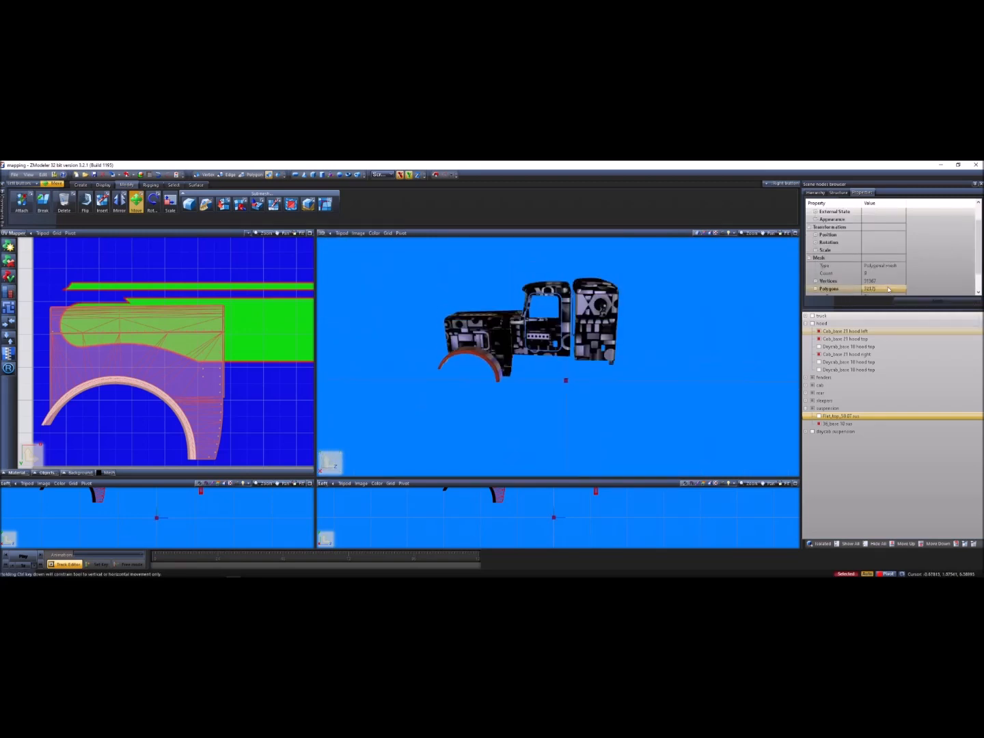
- Apply a different d3d_peterbilt_gab material to the selected body parts and inspect the truck up close
{"action": "left_click", "coordinate": [891, 282]}
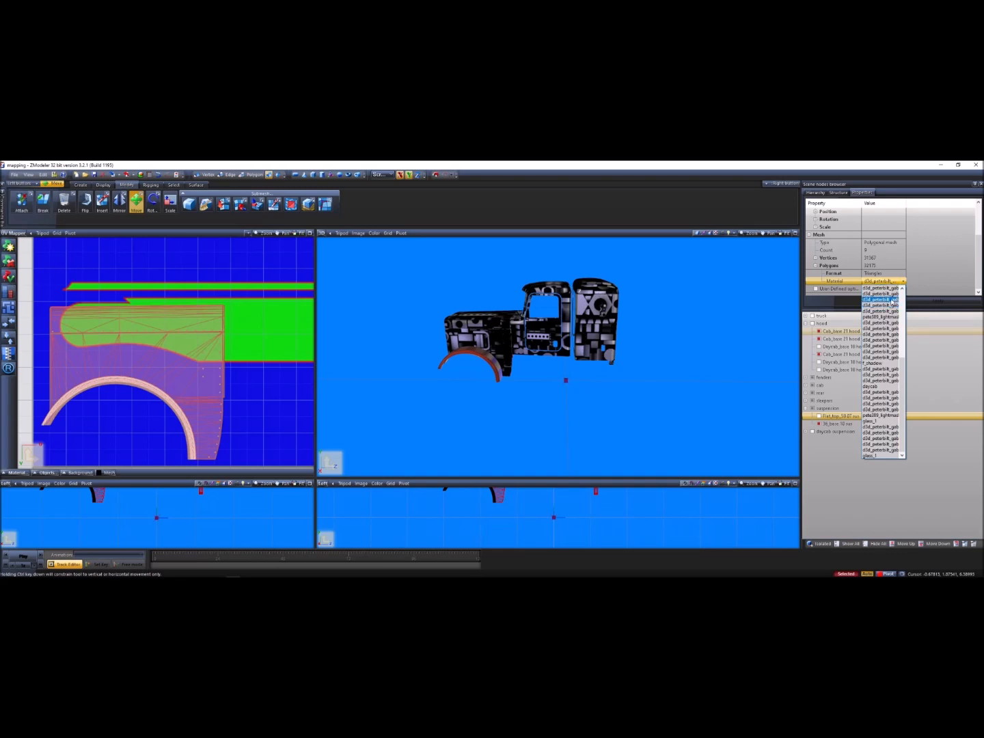
{"action": "left_click", "coordinate": [892, 298]}
{"action": "left_click", "coordinate": [901, 302]}
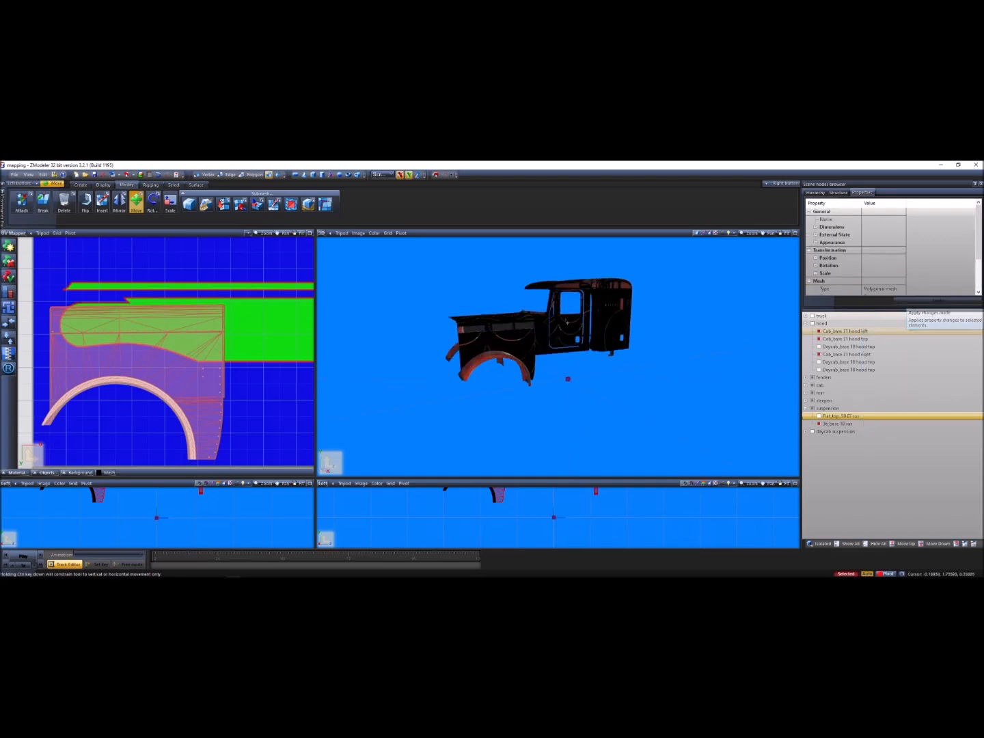
{"action": "scroll", "coordinate": [585, 316], "scroll_direction": "up", "scroll_amount": 4}
{"action": "scroll", "coordinate": [585, 316], "scroll_direction": "down", "scroll_amount": 2}
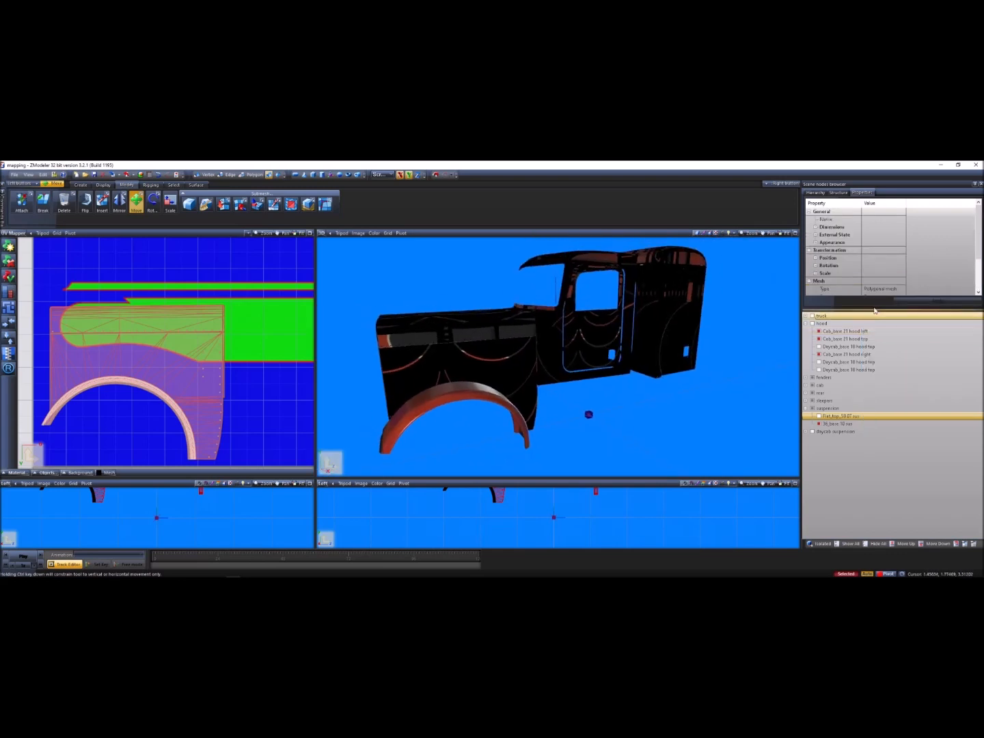
- Try one more d3d_peterbilt_gab material on the same body parts and look at the hood and cab
{"action": "scroll", "coordinate": [883, 266], "scroll_direction": "down", "scroll_amount": 3}
{"action": "left_click", "coordinate": [891, 281]}
{"action": "scroll", "coordinate": [891, 331], "scroll_direction": "up", "scroll_amount": 1}
{"action": "left_click", "coordinate": [893, 334]}
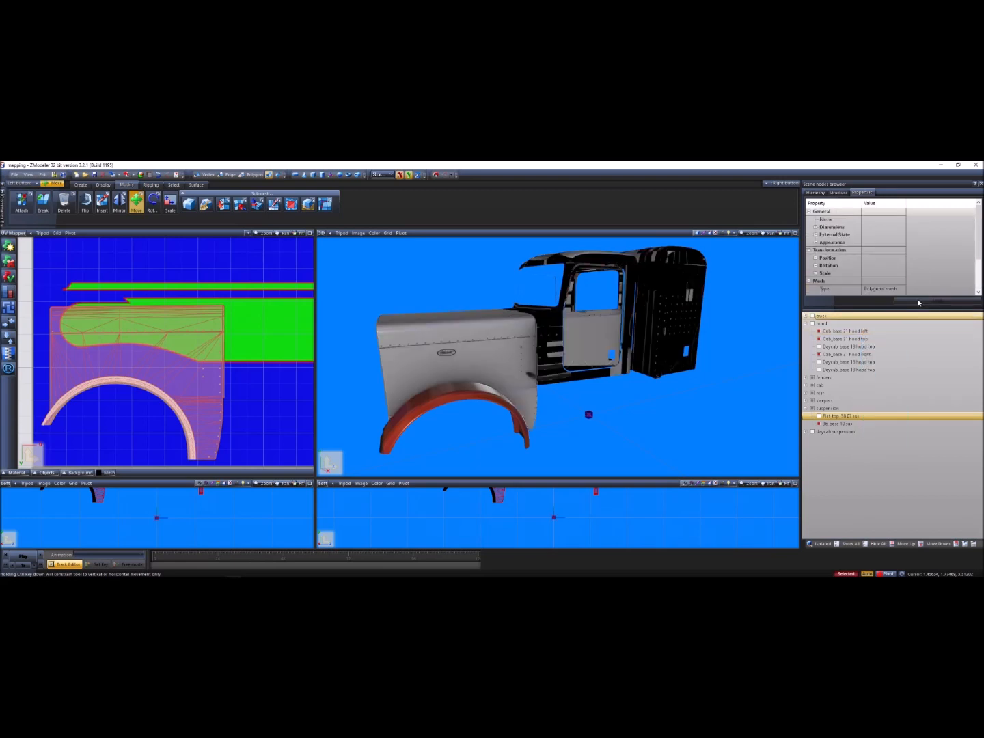
{"action": "middle_click_drag", "start_coordinate": [526, 297], "coordinate": [538, 307]}
- Return the main viewport to the Left view and reselect the hood, cab and sleeper parts without the fender arch
{"action": "left_click", "coordinate": [322, 233]}
{"action": "left_click", "coordinate": [332, 262]}
{"action": "scroll", "coordinate": [520, 290], "scroll_direction": "up", "scroll_amount": 3}
{"action": "left_click_drag", "start_coordinate": [521, 290], "coordinate": [466, 261]}
{"action": "left_click", "coordinate": [553, 378]}
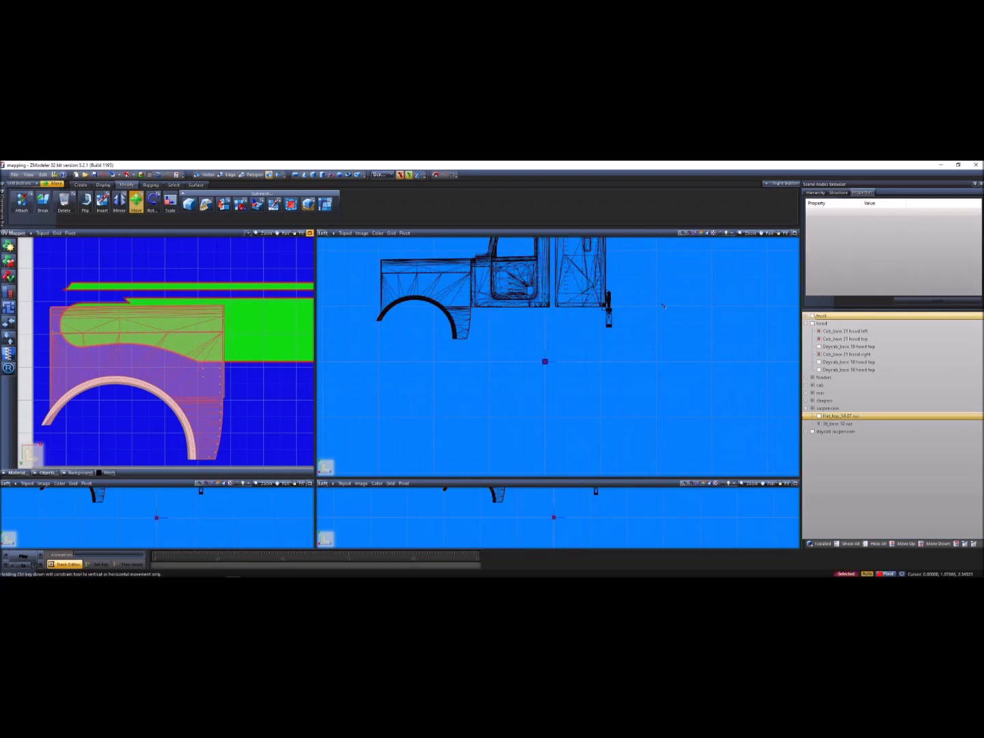
{"action": "key", "text": "ctrl+a"}
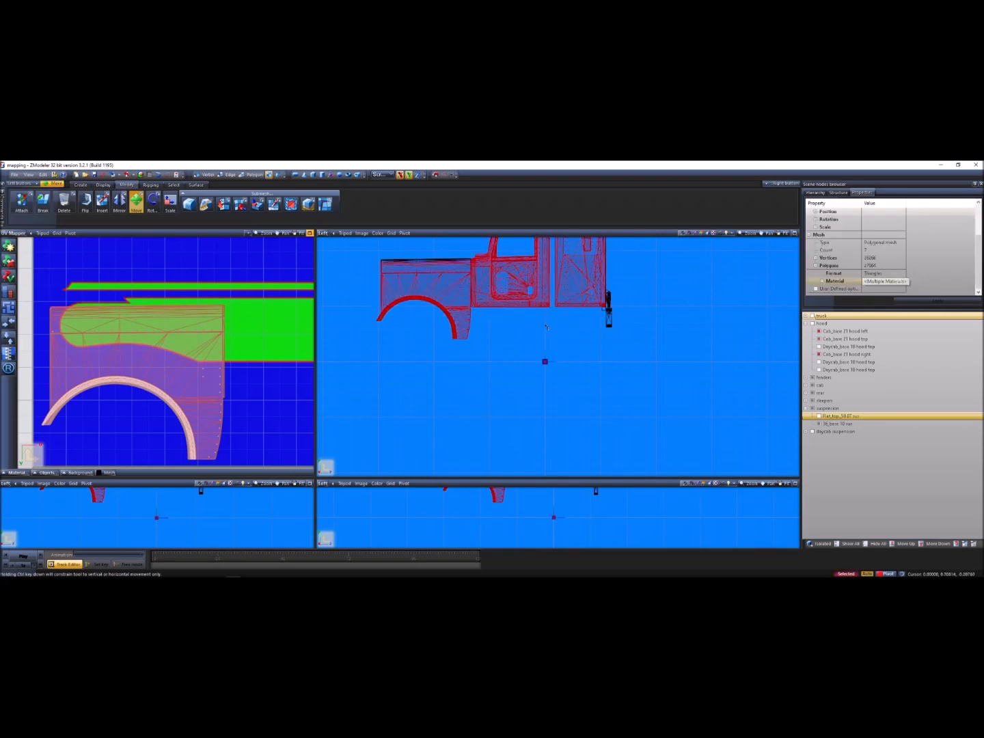
{"action": "left_click", "coordinate": [893, 282]}
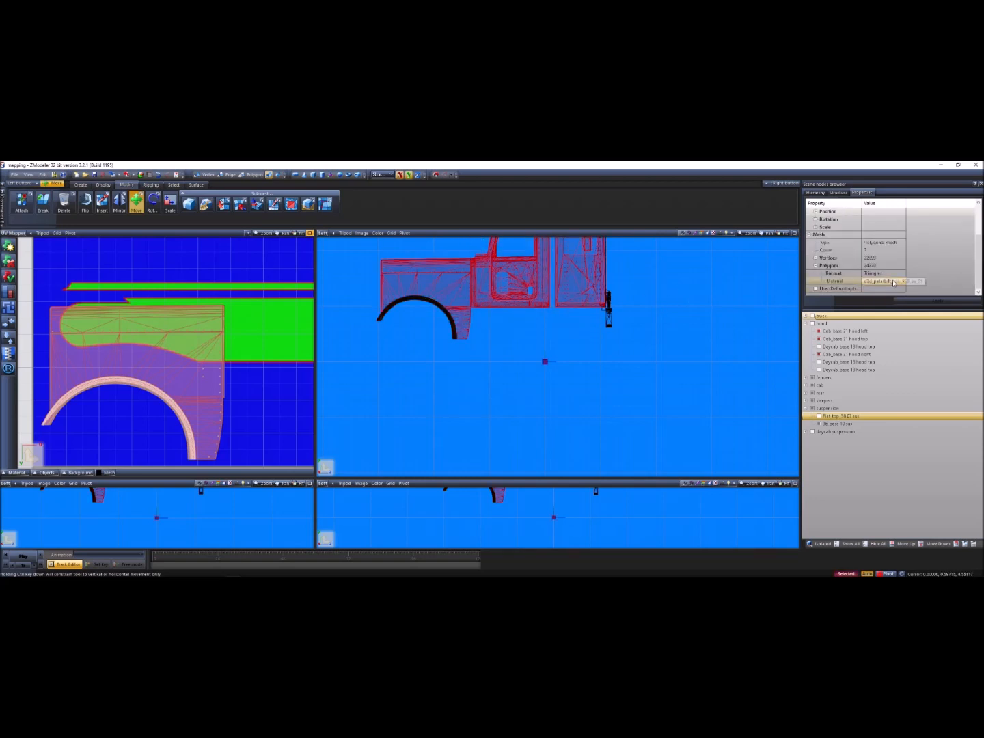
{"action": "left_click", "coordinate": [894, 282]}
{"action": "left_click", "coordinate": [893, 282]}
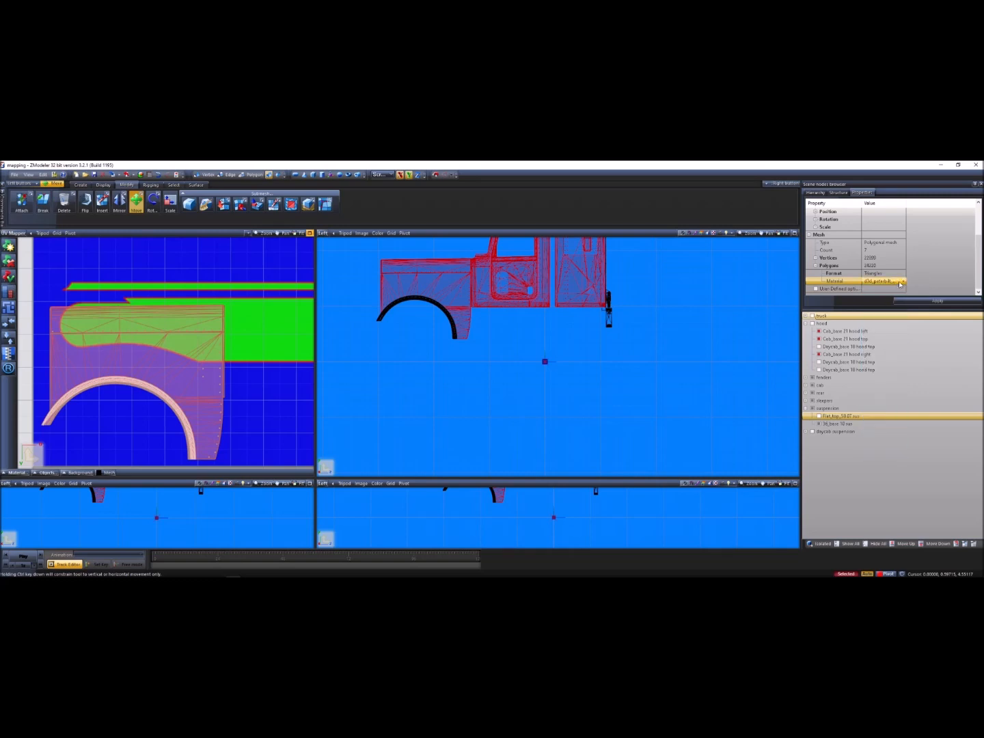
- Assign the material d3d_peterbilt_gab_389_ao_04 to the selected body parts and view the truck in 3D
{"action": "left_click", "coordinate": [901, 281]}
{"action": "left_click", "coordinate": [890, 284]}
{"action": "left_click", "coordinate": [891, 284]}
{"action": "left_click", "coordinate": [894, 304]}
{"action": "left_click", "coordinate": [923, 302]}
{"action": "left_click", "coordinate": [322, 234]}
{"action": "left_click", "coordinate": [331, 242]}
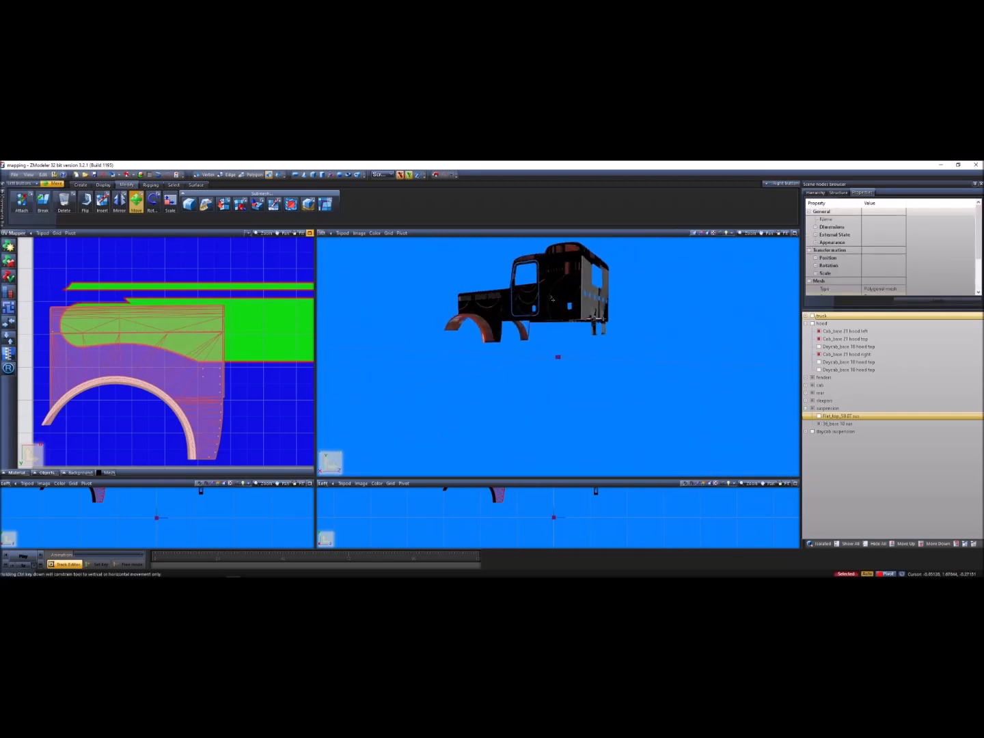
- Clear the first detail layer's texture map in the material d3d_peterbilt_gab_389_ao_04
{"action": "middle_click_drag", "start_coordinate": [552, 298], "coordinate": [509, 313]}
{"action": "scroll", "coordinate": [508, 312], "scroll_direction": "up", "scroll_amount": 3}
{"action": "left_click", "coordinate": [141, 175]}
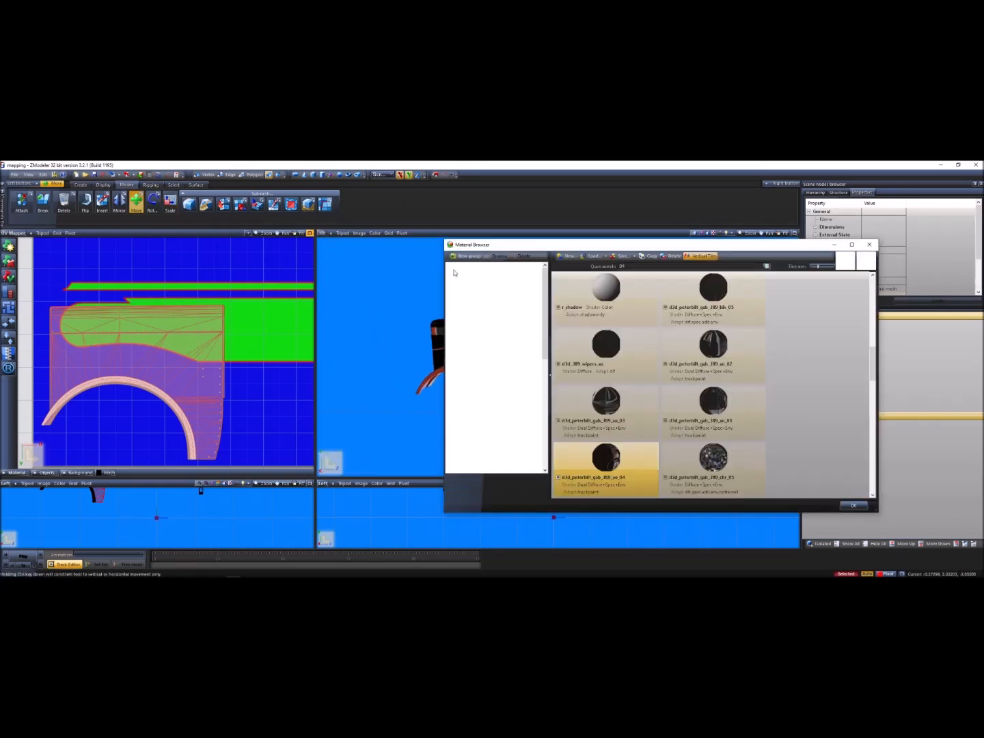
{"action": "double_click", "coordinate": [631, 450]}
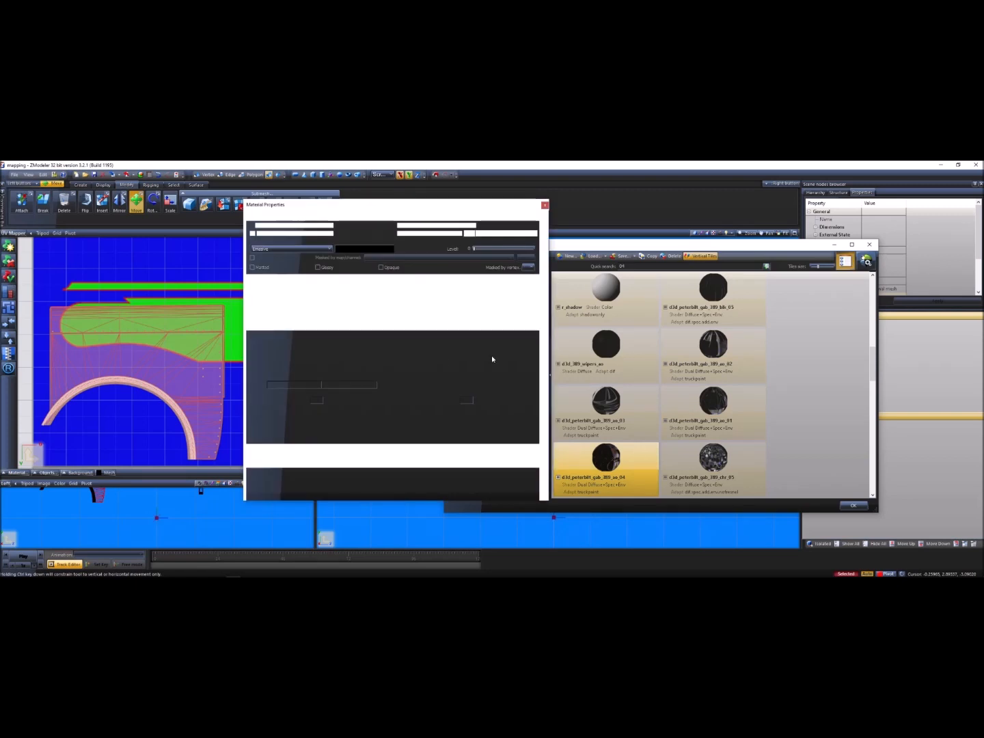
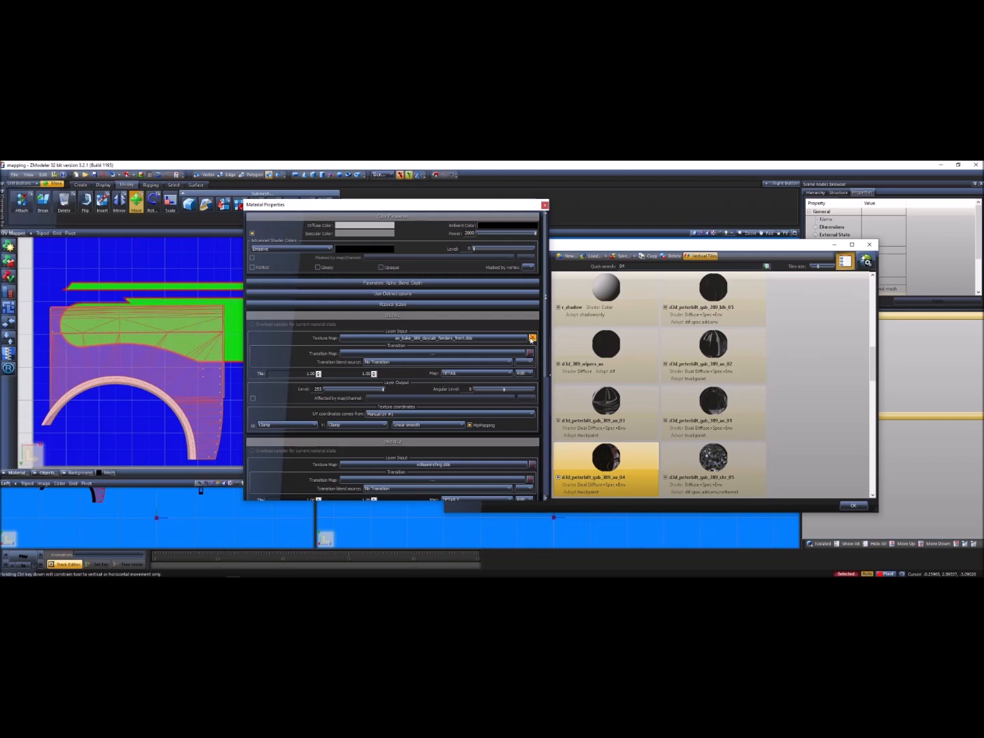
{"action": "left_click", "coordinate": [533, 337]}
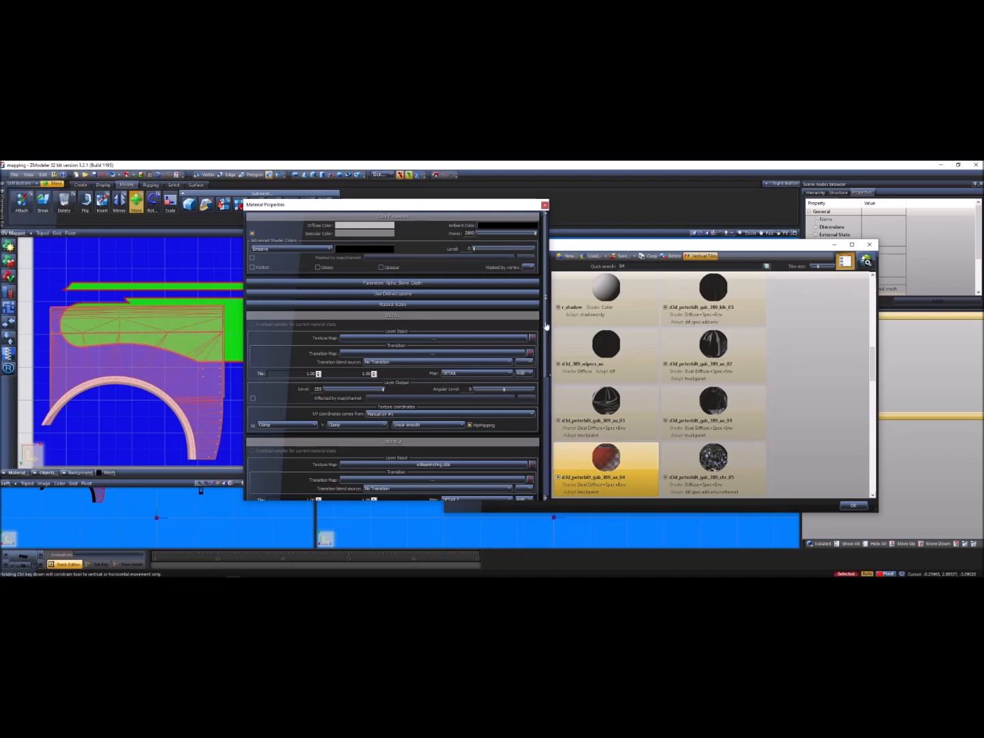
{"action": "left_click", "coordinate": [544, 205]}
- Inspect the paint stripes on the truck's hood, cab and sleeper in the 3D view and close the material browser
{"action": "left_click_drag", "start_coordinate": [558, 245], "coordinate": [741, 236]}
{"action": "middle_click_drag", "start_coordinate": [479, 321], "coordinate": [441, 317]}
{"action": "scroll", "coordinate": [446, 313], "scroll_direction": "up", "scroll_amount": 1}
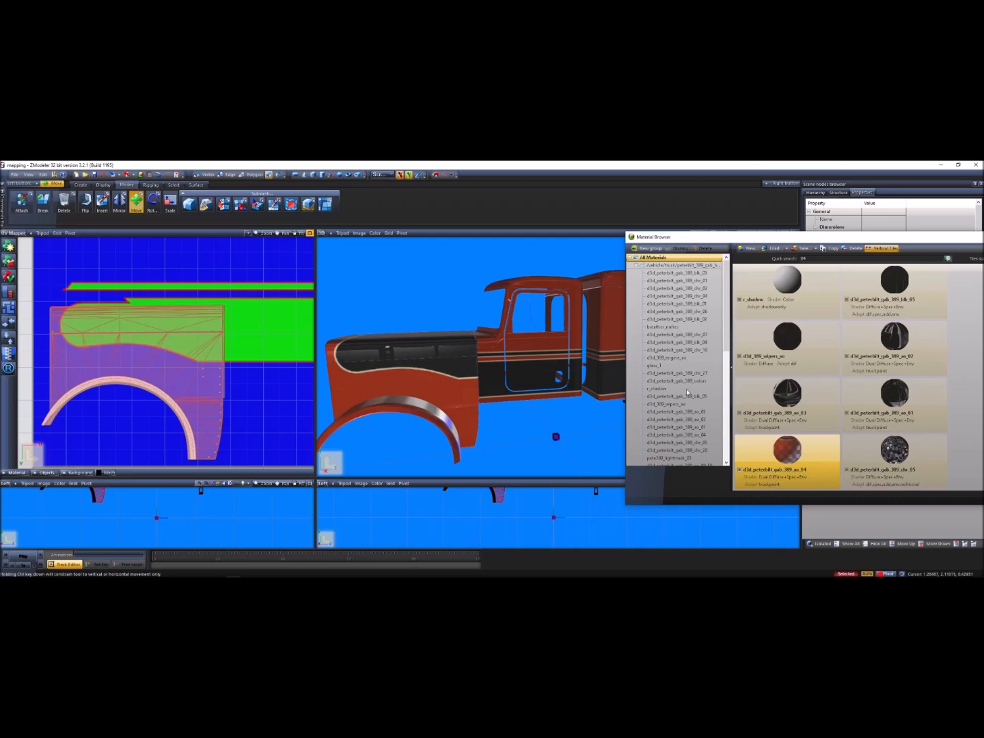
{"action": "left_click_drag", "start_coordinate": [794, 237], "coordinate": [542, 244]}
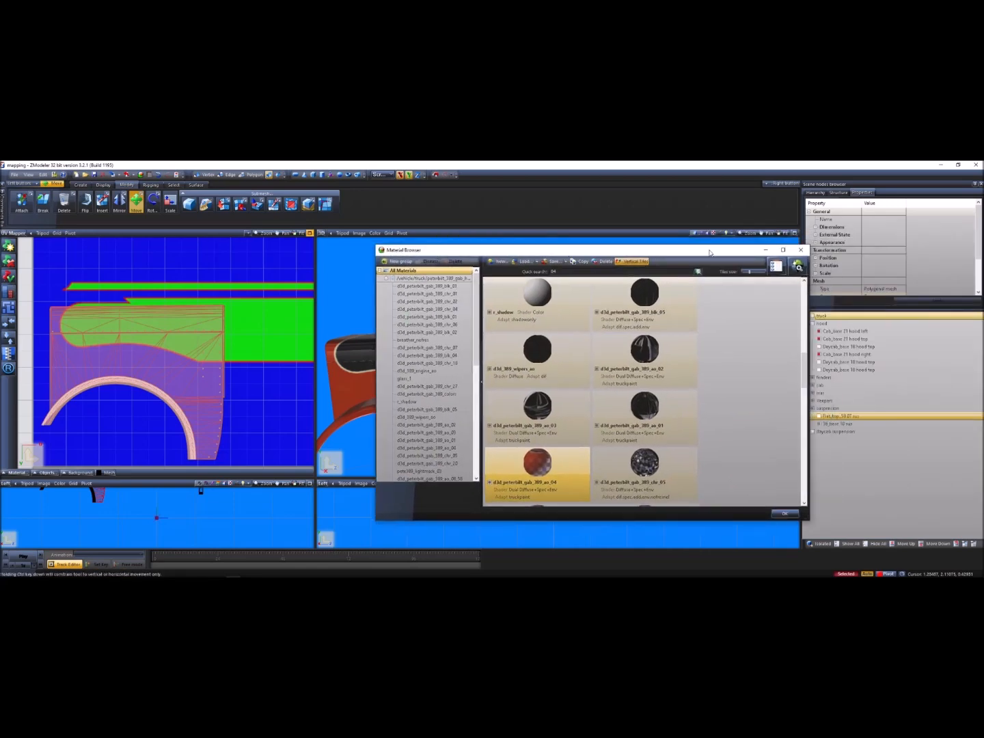
{"action": "left_click", "coordinate": [800, 247]}
{"action": "scroll", "coordinate": [532, 362], "scroll_direction": "up", "scroll_amount": 2}
{"action": "middle_click_drag", "start_coordinate": [533, 363], "coordinate": [540, 361]}
{"action": "scroll", "coordinate": [533, 362], "scroll_direction": "down", "scroll_amount": 1}
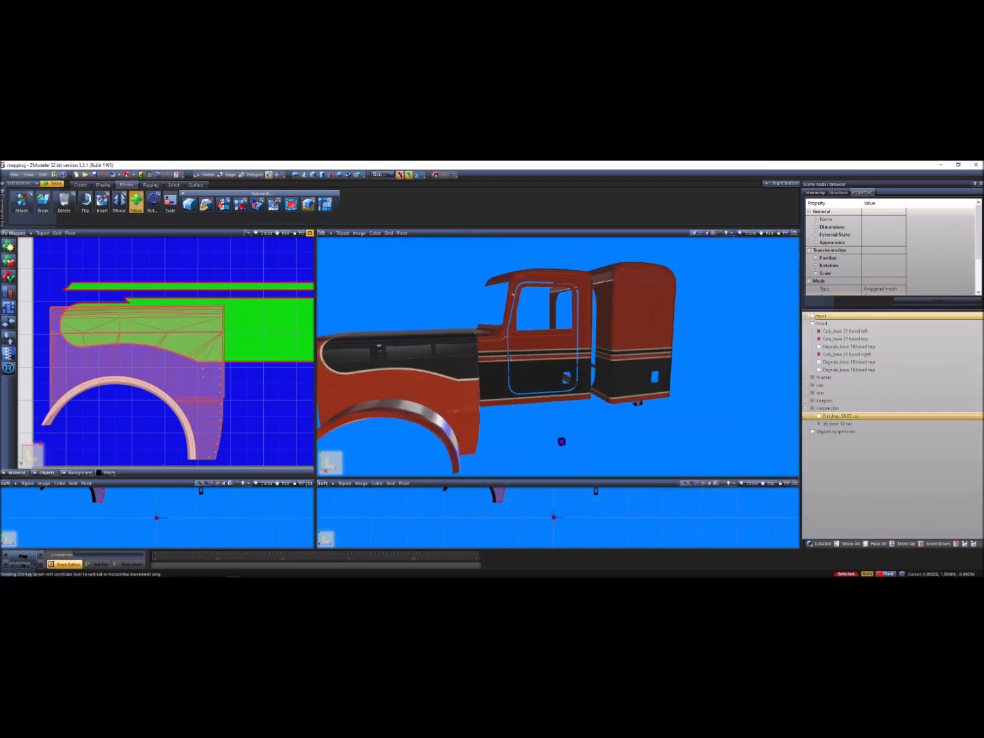
- Scale the hood and fender UVs and move them up over the front end of the green stripes
{"action": "scroll", "coordinate": [209, 346], "scroll_direction": "down", "scroll_amount": 5}
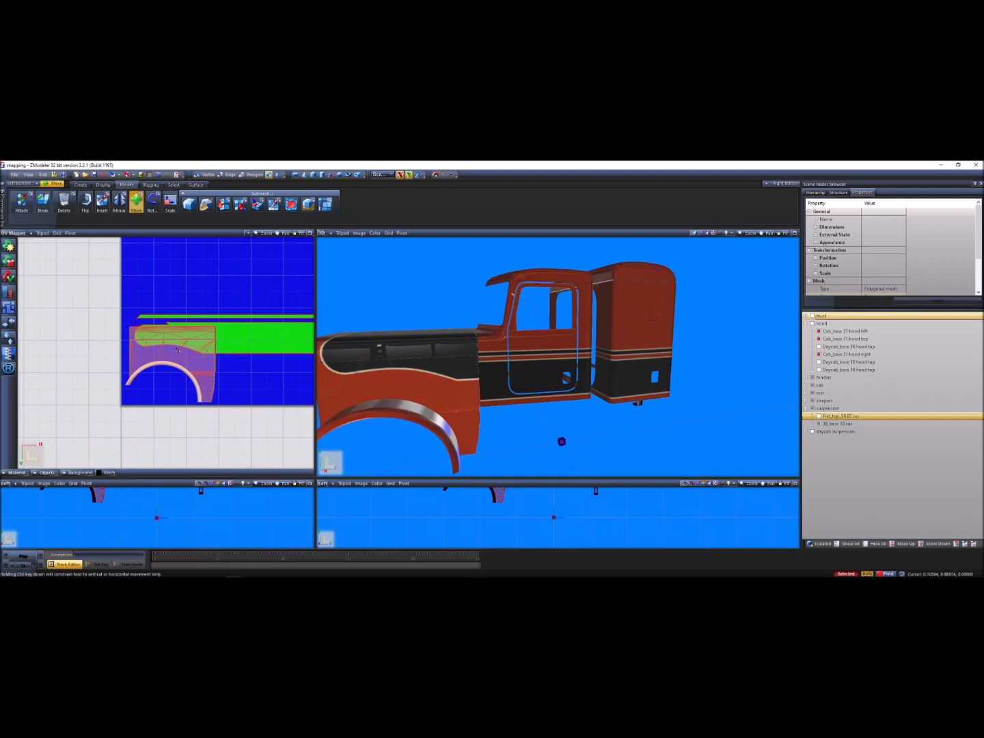
{"action": "scroll", "coordinate": [177, 350], "scroll_direction": "up", "scroll_amount": 2}
{"action": "left_click", "coordinate": [175, 209]}
{"action": "left_click_drag", "start_coordinate": [188, 348], "coordinate": [192, 305]}
{"action": "left_click", "coordinate": [136, 200]}
- Enlarge the hood and fender UVs and move them back over the template's green stripes
{"action": "left_click", "coordinate": [170, 202]}
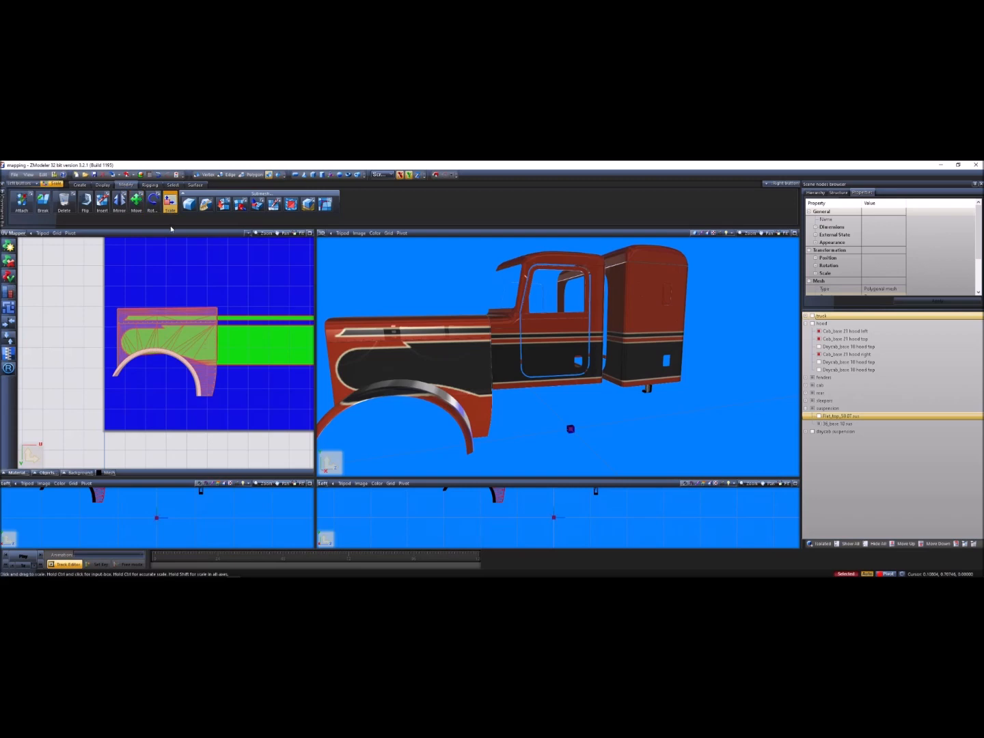
{"action": "left_click_drag", "start_coordinate": [181, 326], "coordinate": [178, 264]}
{"action": "left_click", "coordinate": [137, 203]}
{"action": "left_click_drag", "start_coordinate": [182, 362], "coordinate": [178, 280]}
{"action": "left_click", "coordinate": [170, 203]}
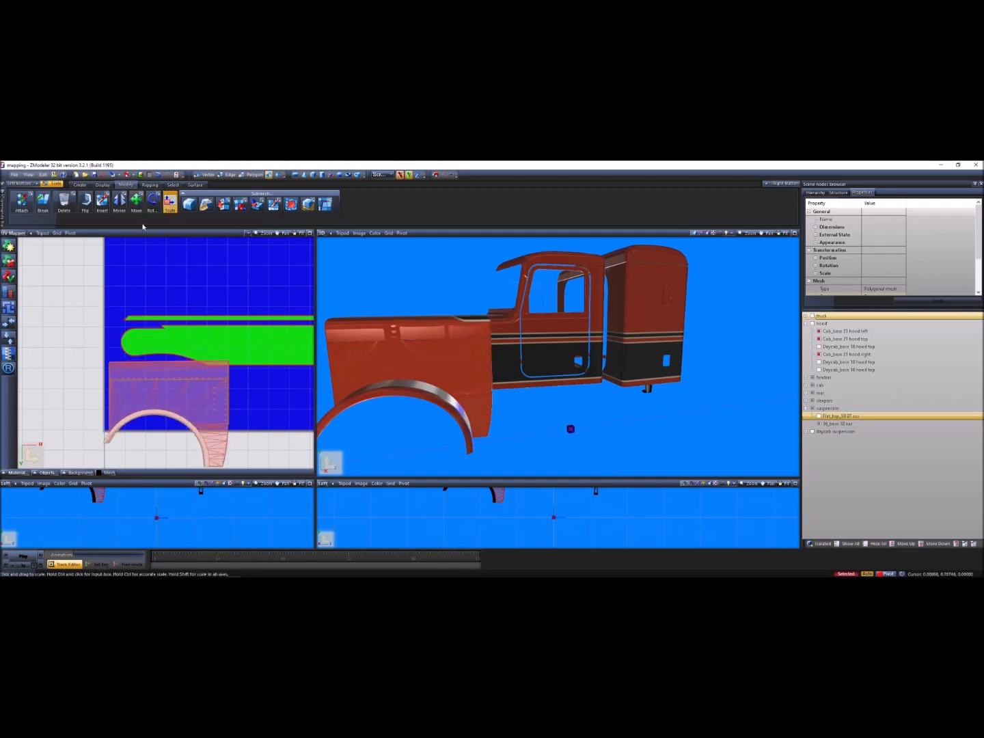
{"action": "left_click", "coordinate": [137, 203]}
{"action": "left_click_drag", "start_coordinate": [185, 379], "coordinate": [191, 328]}
{"action": "left_click", "coordinate": [170, 203]}
{"action": "left_click", "coordinate": [137, 203]}
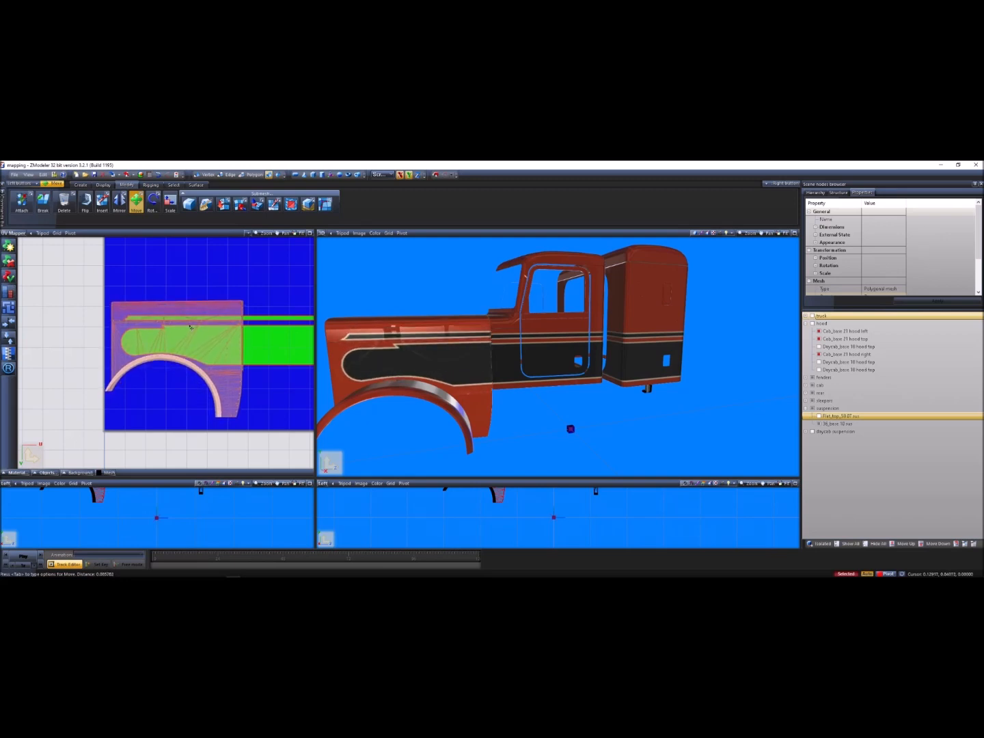
- Enlarge the hood and fender UVs slightly more and nudge them to line up the upper stripes with the cab
{"action": "key", "text": "s"}
{"action": "left_click_drag", "start_coordinate": [197, 329], "coordinate": [196, 302]}
{"action": "left_click", "coordinate": [153, 206]}
{"action": "left_click", "coordinate": [140, 208]}
{"action": "scroll", "coordinate": [408, 346], "scroll_direction": "up", "scroll_amount": 2}
{"action": "scroll", "coordinate": [408, 346], "scroll_direction": "up", "scroll_amount": 5}
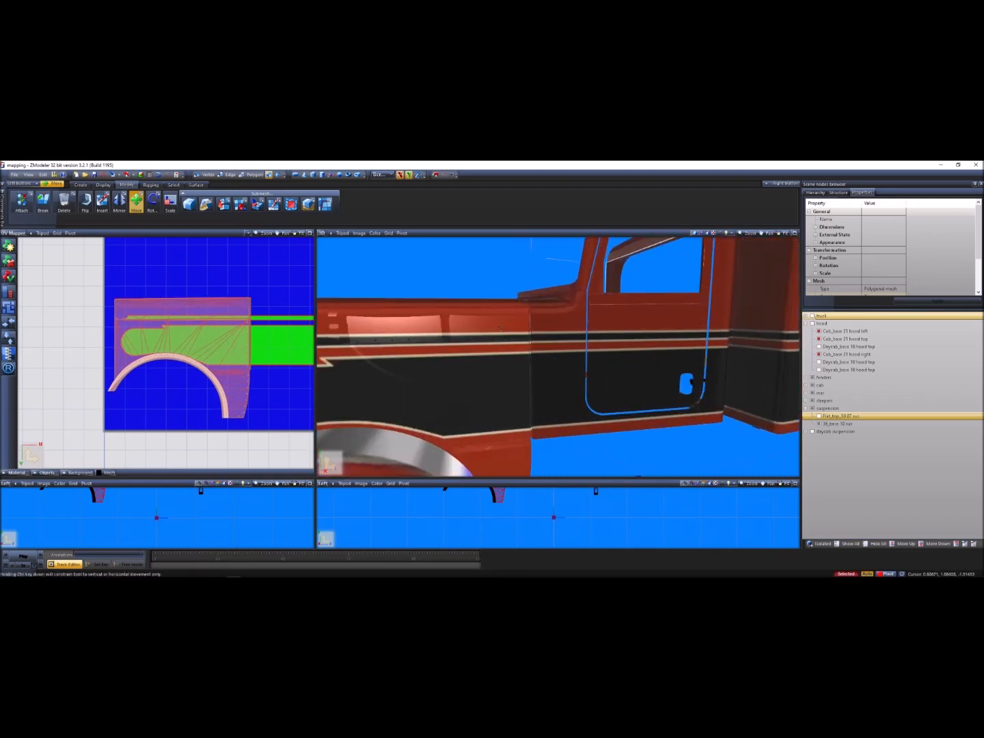
{"action": "middle_click_drag", "start_coordinate": [494, 338], "coordinate": [465, 336]}
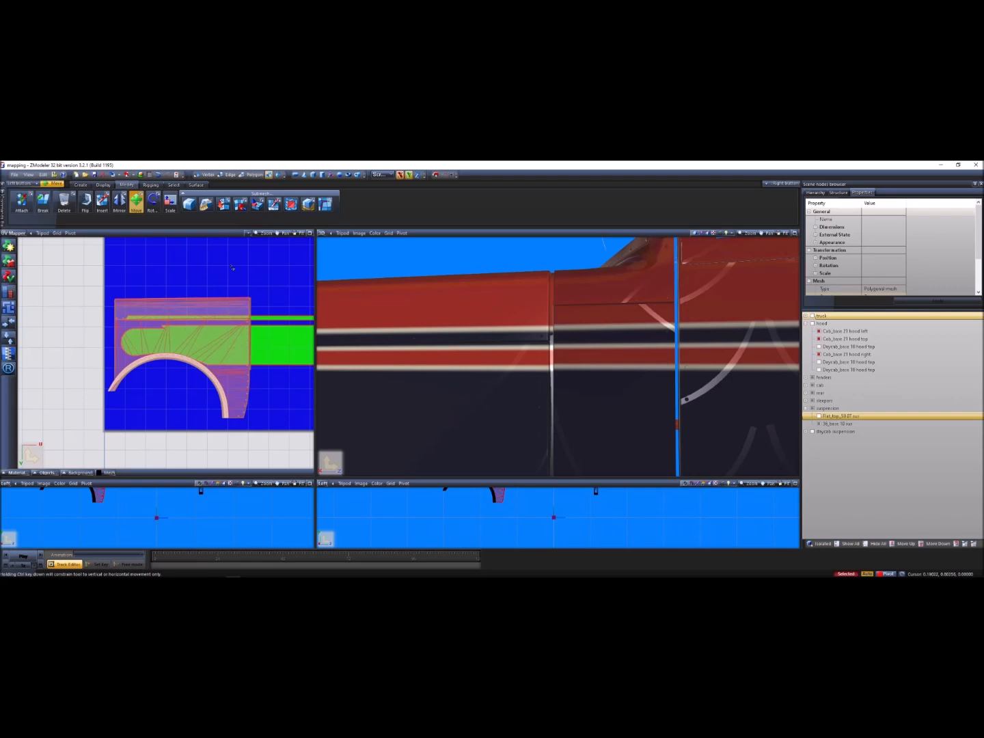
{"action": "left_click_drag", "start_coordinate": [230, 310], "coordinate": [231, 311]}
- Fine-tune the scale of the hood and fender UVs to fit the hood's stripe spacing to the cab
{"action": "scroll", "coordinate": [471, 326], "scroll_direction": "down", "scroll_amount": 1}
{"action": "middle_click_drag", "start_coordinate": [472, 326], "coordinate": [473, 354]}
{"action": "scroll", "coordinate": [537, 391], "scroll_direction": "up", "scroll_amount": 2}
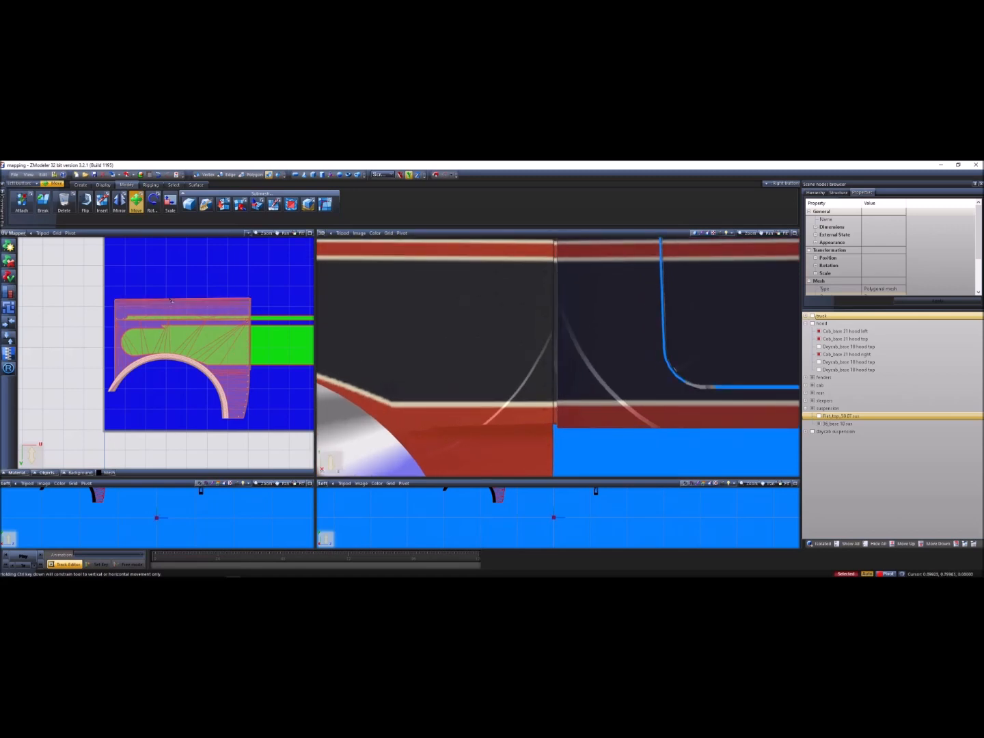
{"action": "left_click", "coordinate": [170, 201]}
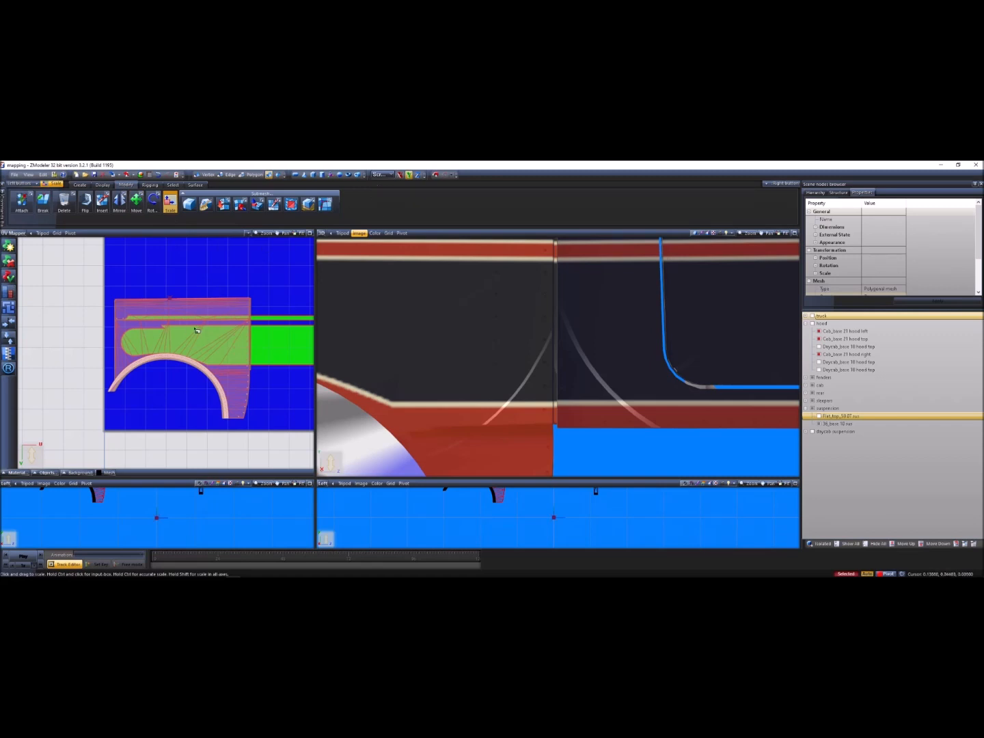
{"action": "left_click_drag", "start_coordinate": [197, 326], "coordinate": [197, 326]}
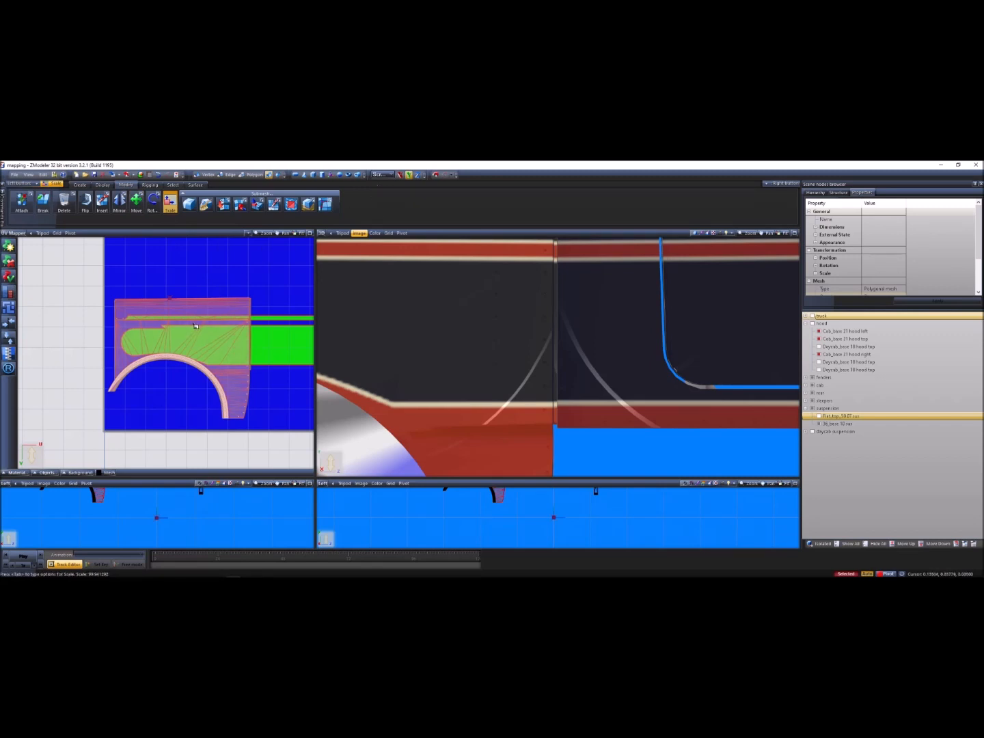
{"action": "scroll", "coordinate": [192, 341], "scroll_direction": "up", "scroll_amount": 5}
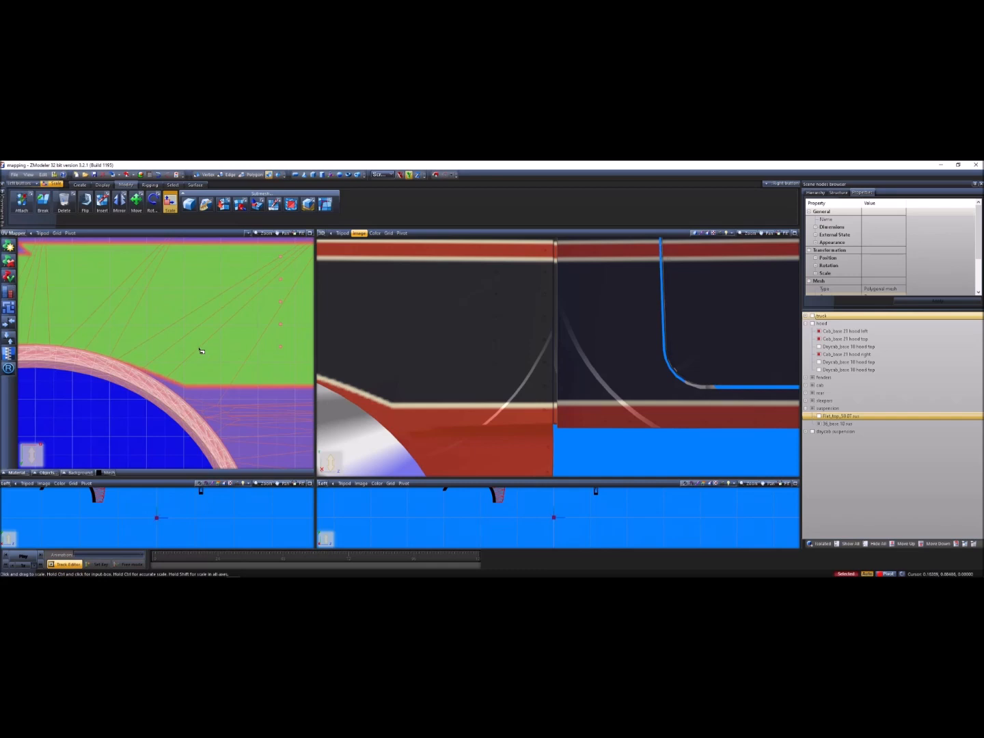
{"action": "left_click_drag", "start_coordinate": [208, 339], "coordinate": [217, 305]}
{"action": "middle_click_drag", "start_coordinate": [449, 306], "coordinate": [468, 338]}
{"action": "scroll", "coordinate": [469, 336], "scroll_direction": "down", "scroll_amount": 3}
{"action": "scroll", "coordinate": [513, 316], "scroll_direction": "up", "scroll_amount": 4}
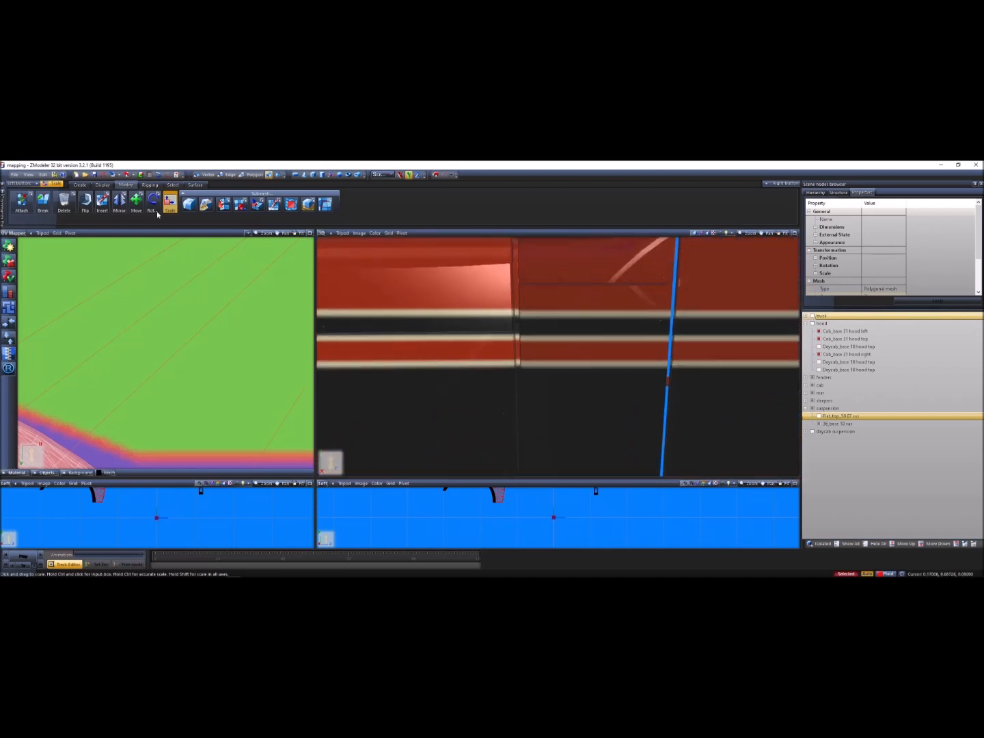
- Nudge the hood and fender UVs vertically so the upper hood stripes line up with the cab's stripes
{"action": "scroll", "coordinate": [167, 243], "scroll_direction": "down", "scroll_amount": 5}
{"action": "left_click", "coordinate": [137, 205]}
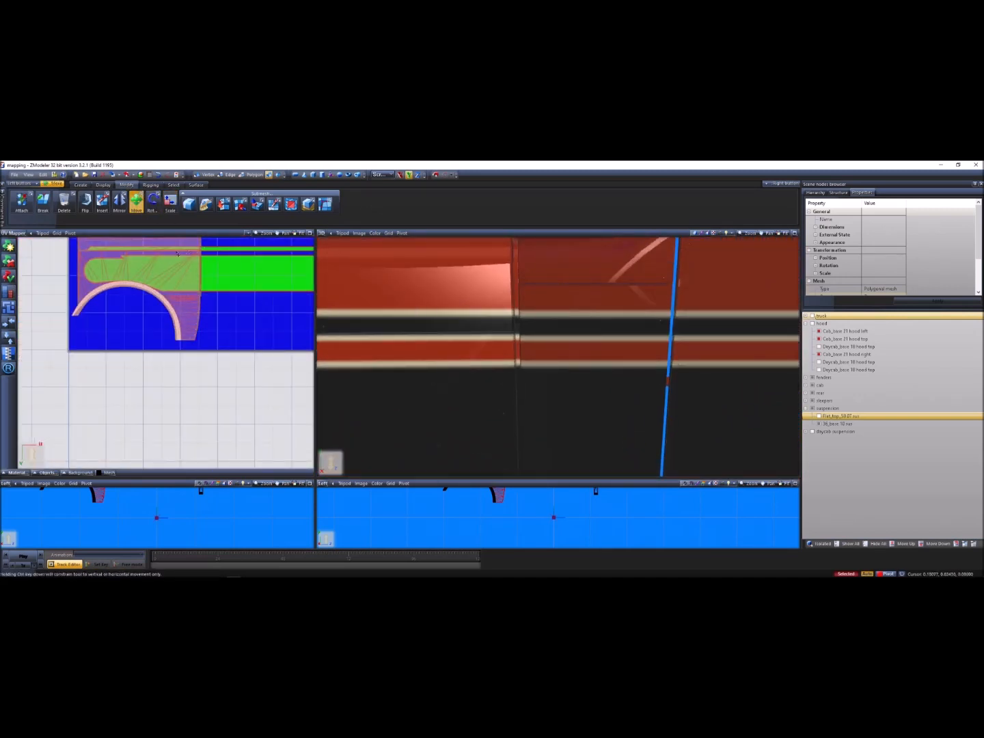
{"action": "scroll", "coordinate": [208, 351], "scroll_direction": "up", "scroll_amount": 5}
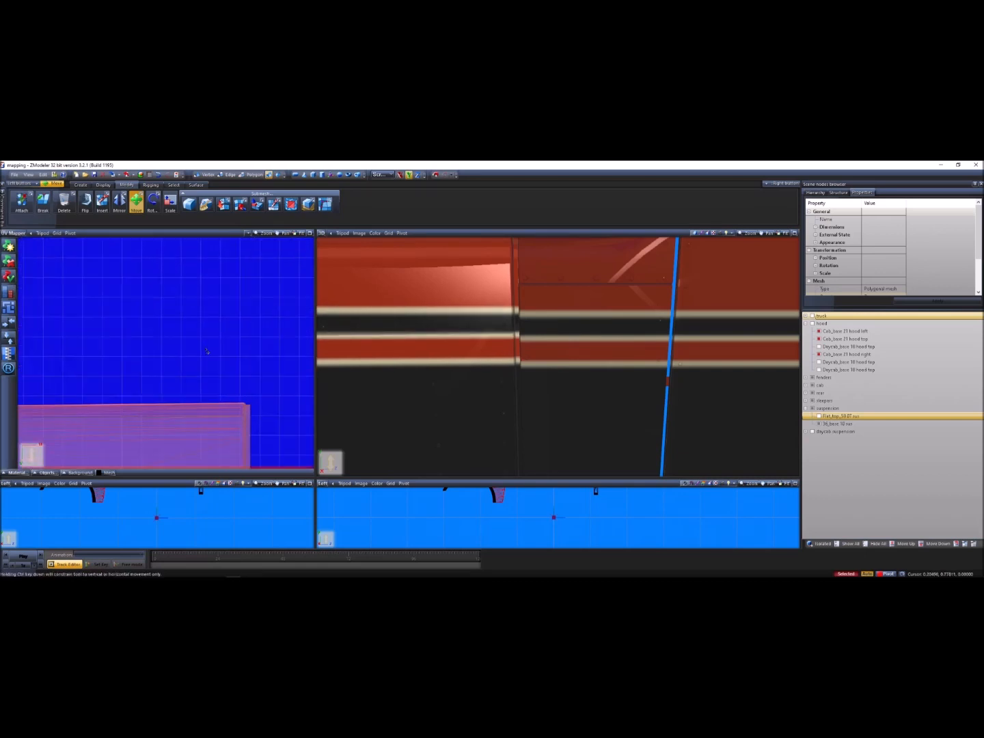
{"action": "scroll", "coordinate": [204, 383], "scroll_direction": "up", "scroll_amount": 5}
{"action": "left_click_drag", "start_coordinate": [204, 389], "coordinate": [205, 382]}
{"action": "scroll", "coordinate": [457, 411], "scroll_direction": "down", "scroll_amount": 3}
{"action": "middle_click_drag", "start_coordinate": [457, 412], "coordinate": [462, 376]}
{"action": "scroll", "coordinate": [272, 366], "scroll_direction": "down", "scroll_amount": 1}
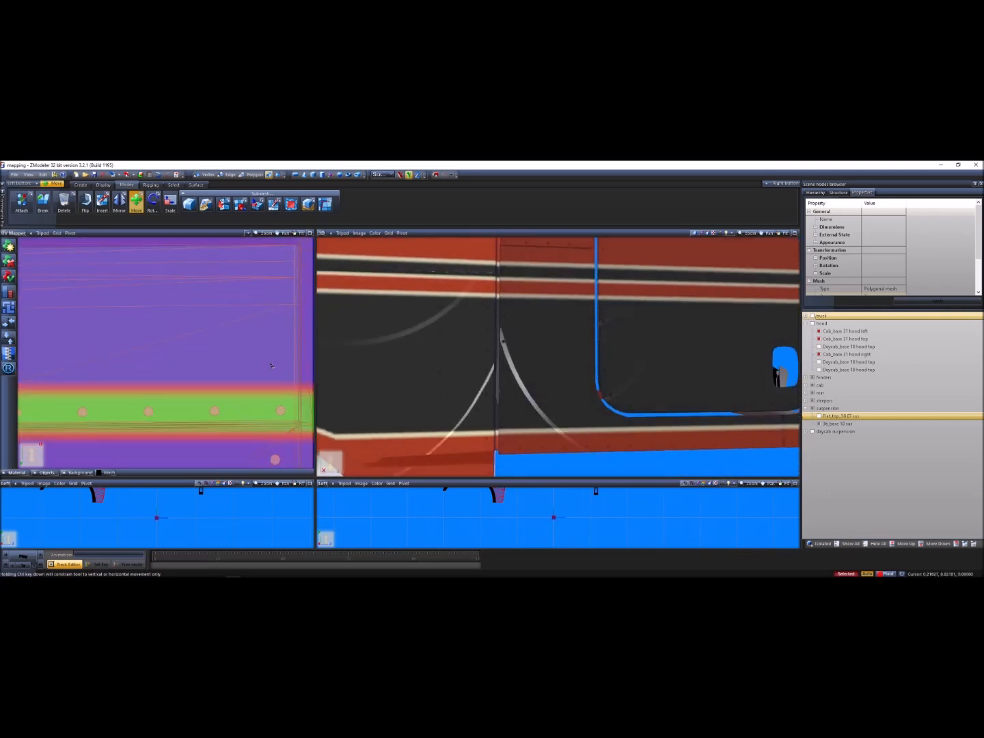
- Rescale the hood and fender UVs by a tiny amount to line up the lower stripe with the cab
{"action": "scroll", "coordinate": [273, 366], "scroll_direction": "down", "scroll_amount": 3}
{"action": "key", "text": "s"}
{"action": "scroll", "coordinate": [207, 409], "scroll_direction": "up", "scroll_amount": 4}
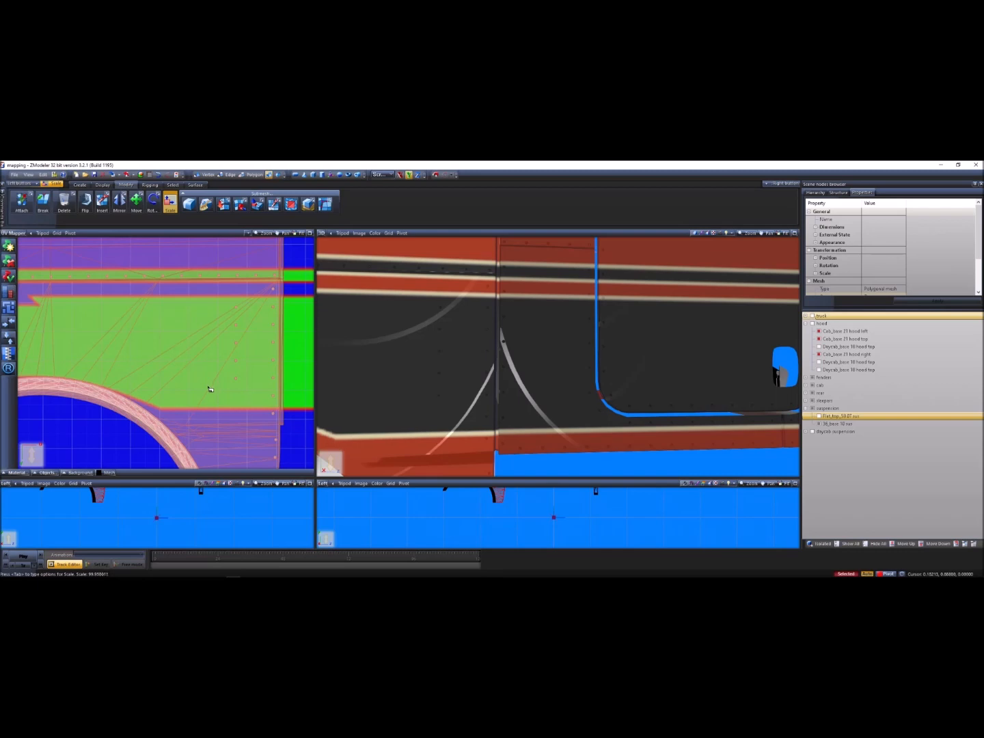
{"action": "left_click_drag", "start_coordinate": [209, 389], "coordinate": [216, 381]}
{"action": "scroll", "coordinate": [448, 409], "scroll_direction": "down", "scroll_amount": 5}
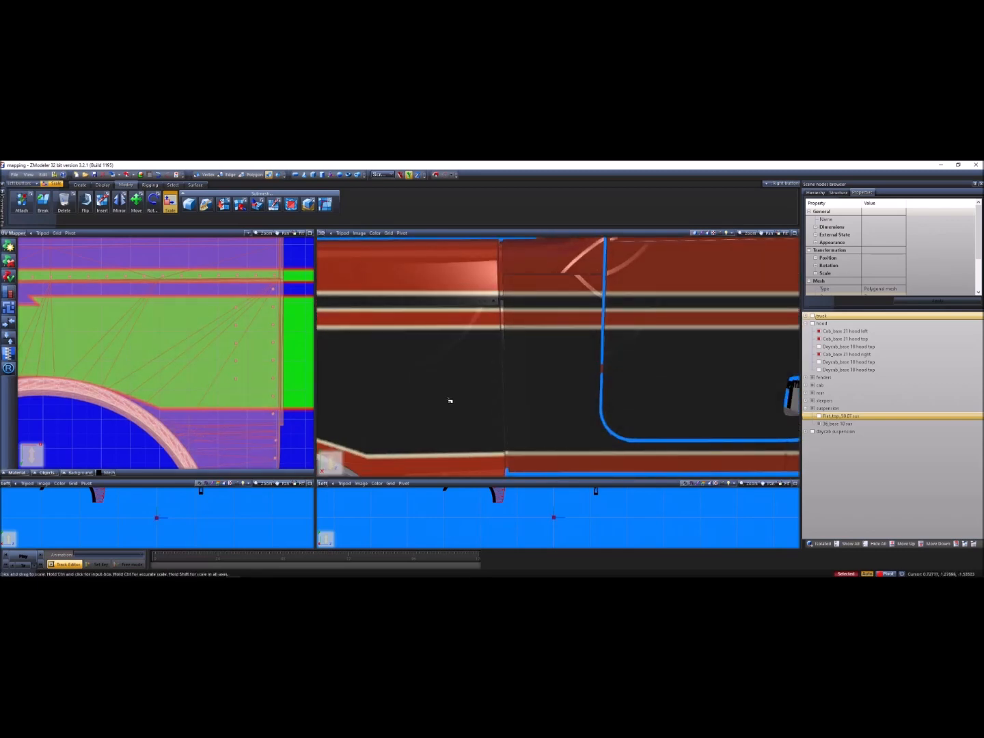
- Examine the stripe alignment across the hood, cab and sleeper from several angles in the 3D view
{"action": "scroll", "coordinate": [454, 398], "scroll_direction": "down", "scroll_amount": 1}
{"action": "middle_click_drag", "start_coordinate": [459, 396], "coordinate": [554, 384]}
{"action": "scroll", "coordinate": [514, 379], "scroll_direction": "down", "scroll_amount": 5}
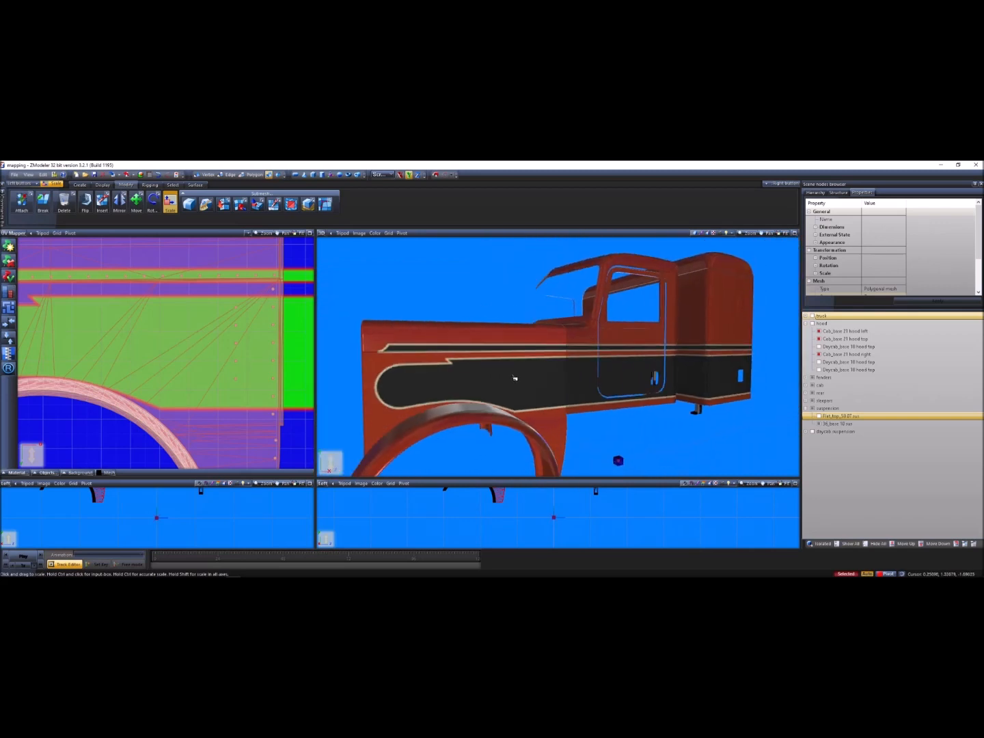
{"action": "scroll", "coordinate": [514, 379], "scroll_direction": "down", "scroll_amount": 1}
{"action": "scroll", "coordinate": [509, 384], "scroll_direction": "up", "scroll_amount": 3}
{"action": "middle_click_drag", "start_coordinate": [509, 384], "coordinate": [473, 376], "text": "alt"}
{"action": "scroll", "coordinate": [472, 375], "scroll_direction": "down", "scroll_amount": 2}
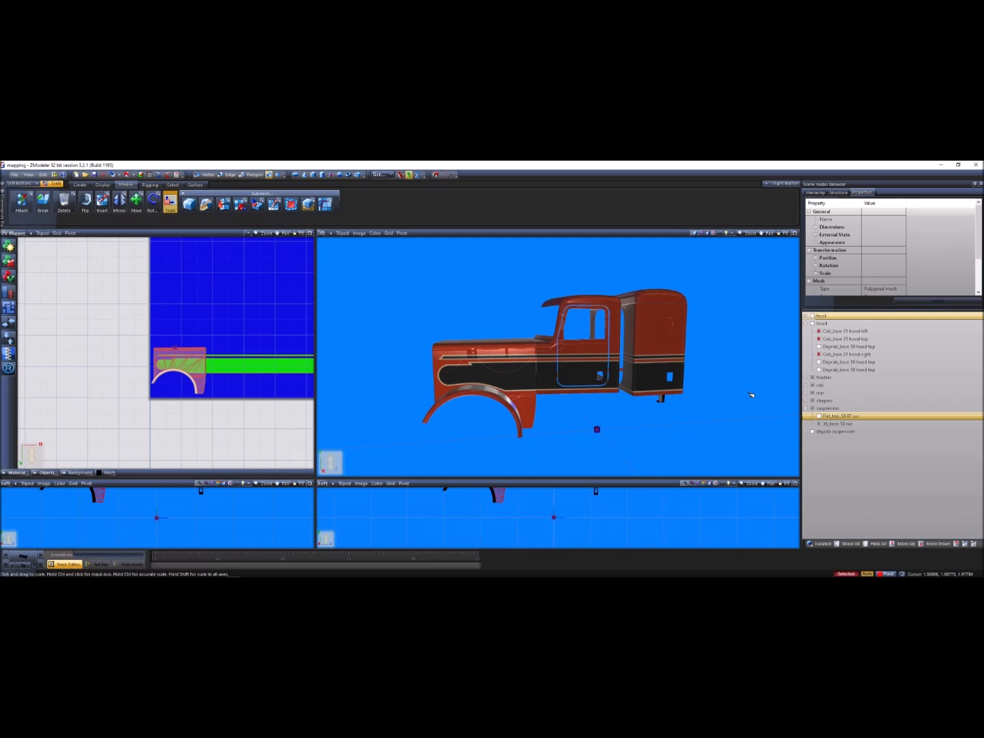
- Make all truck parts visible and reopen the mapping scene without saving the changes
{"action": "left_click", "coordinate": [817, 323]}
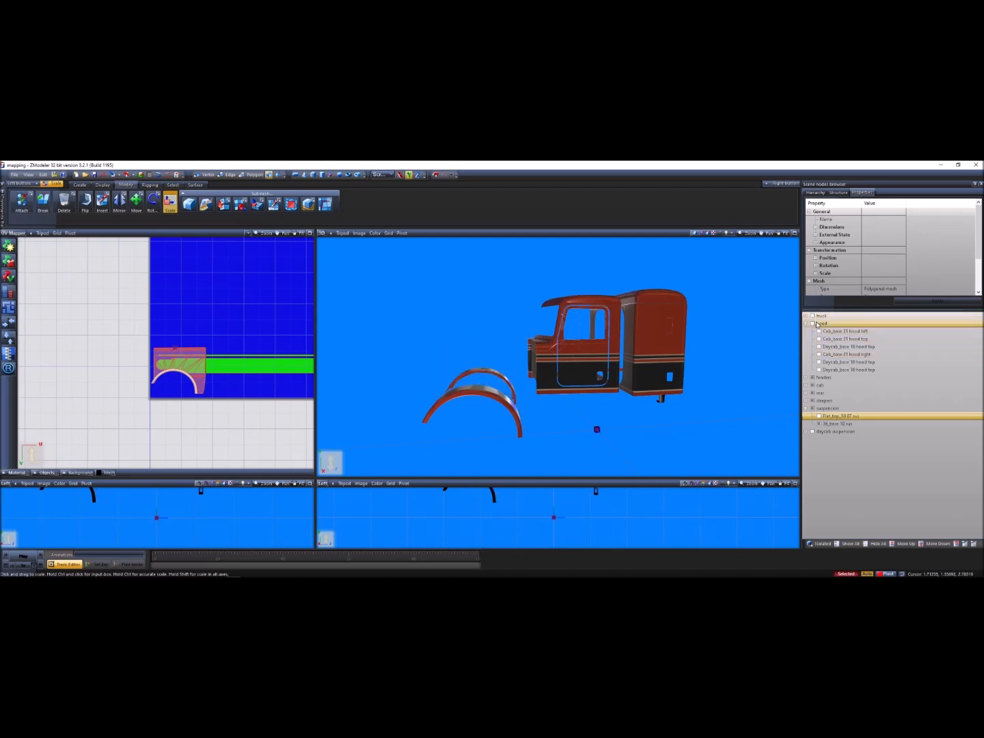
{"action": "left_click", "coordinate": [814, 323]}
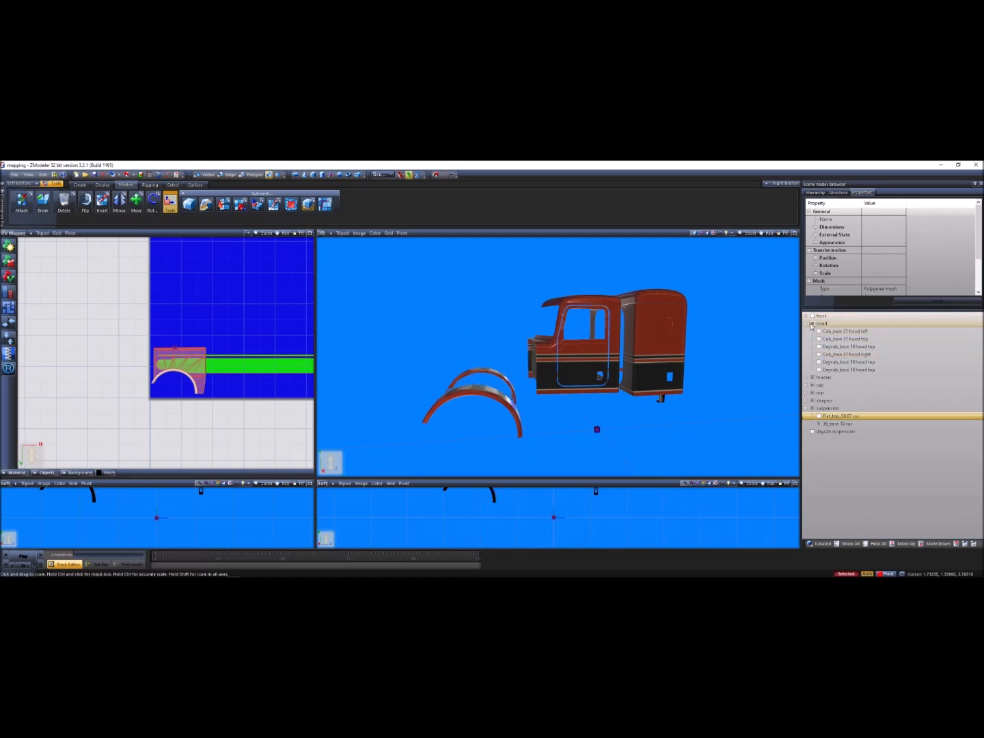
{"action": "left_click", "coordinate": [851, 543]}
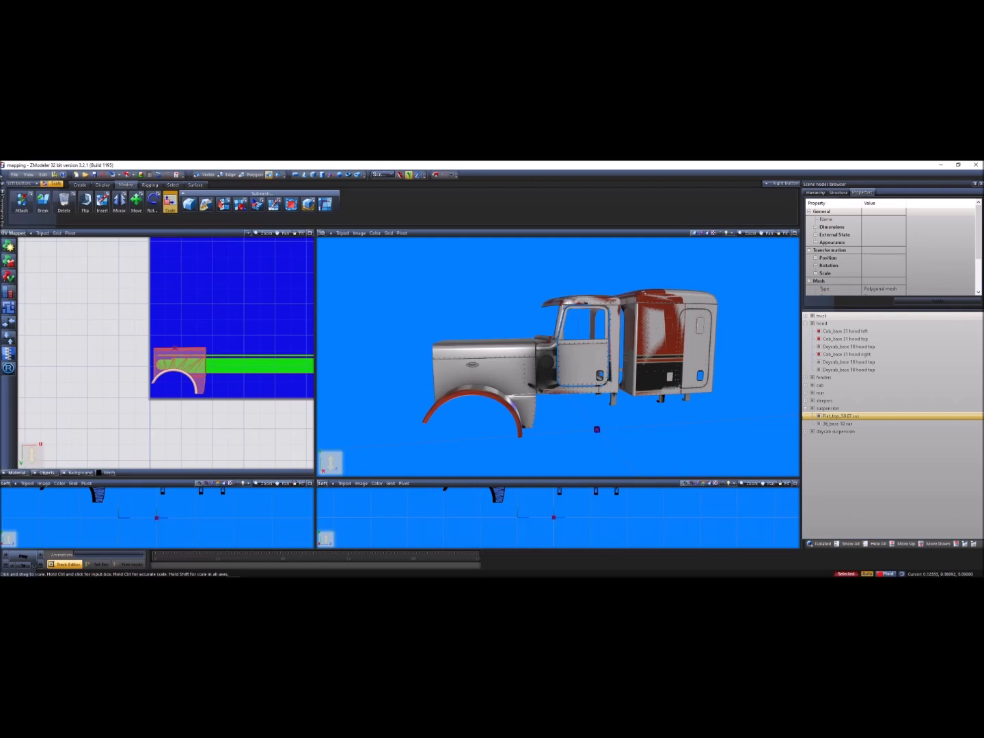
{"action": "left_click", "coordinate": [14, 175]}
{"action": "left_click", "coordinate": [23, 197]}
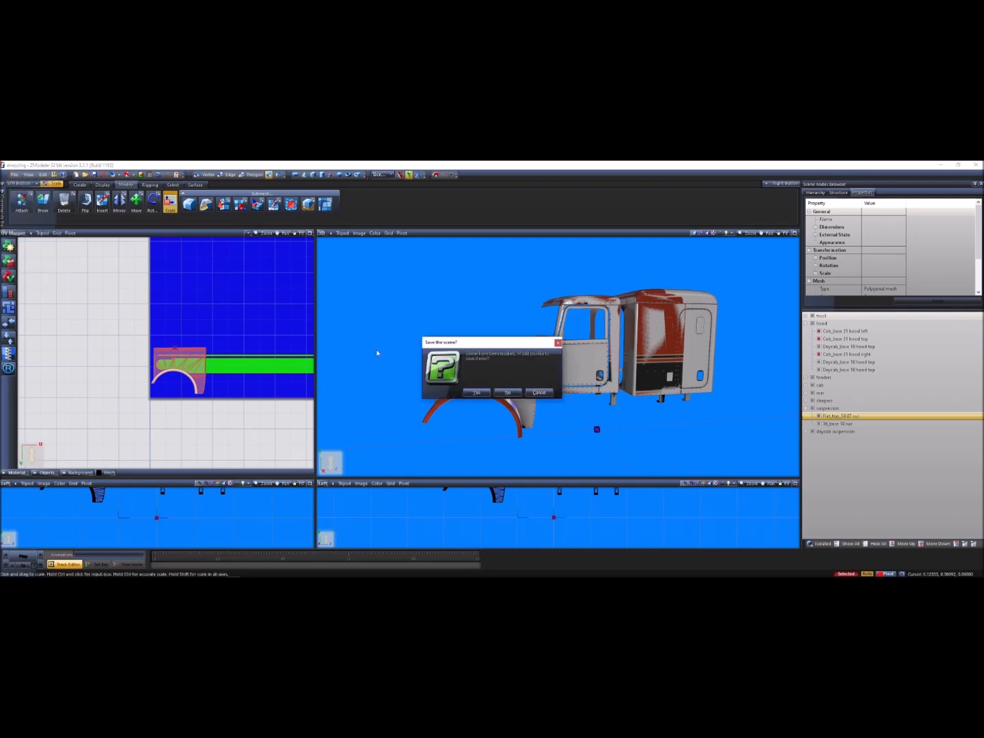
{"action": "left_click", "coordinate": [508, 393]}
{"action": "double_click", "coordinate": [431, 370]}
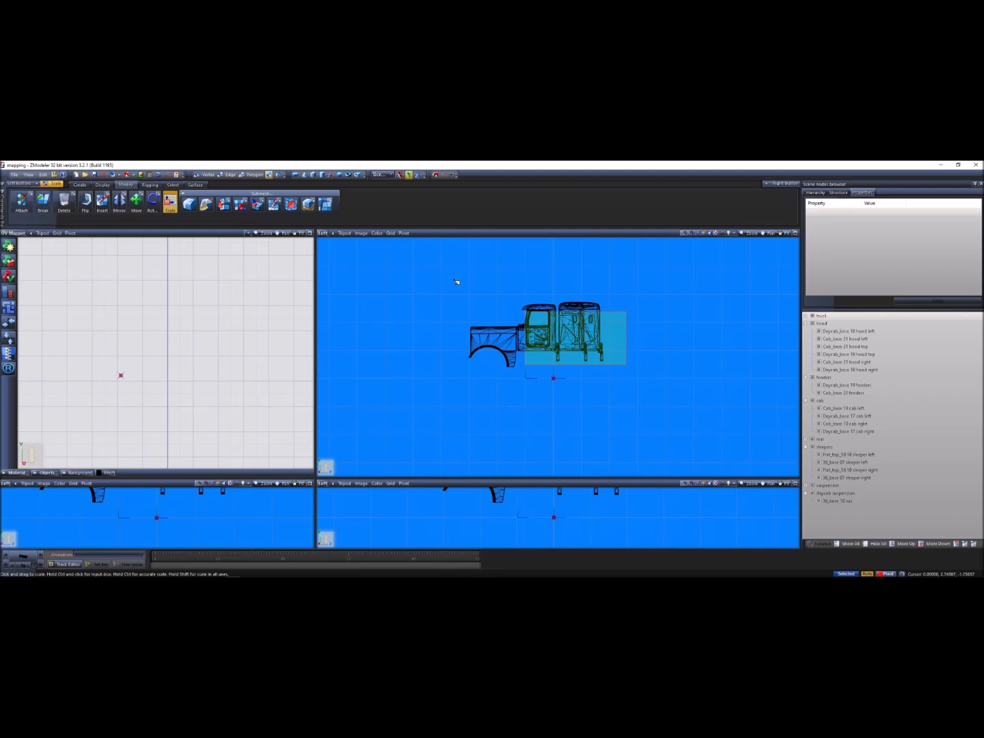
{"action": "left_click", "coordinate": [195, 184]}
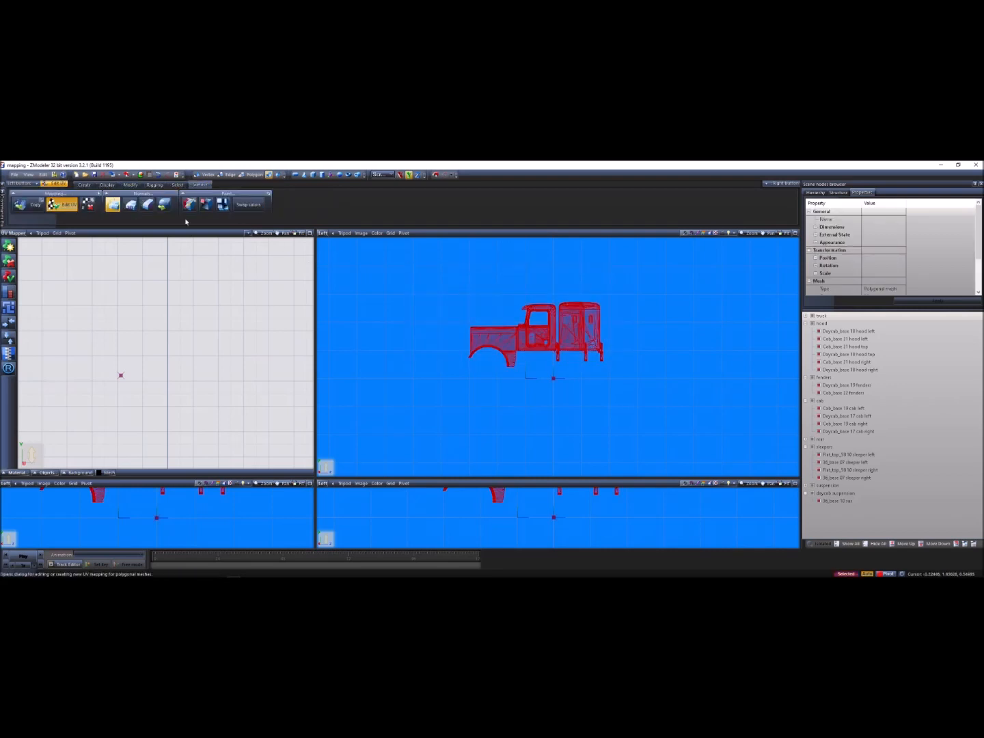
{"action": "left_click", "coordinate": [509, 346]}
{"action": "left_click", "coordinate": [560, 454]}
- Hide all parts except the daycab versions of the hood, fenders, cab, rear and suspension, and clear the selection
{"action": "left_click", "coordinate": [877, 545]}
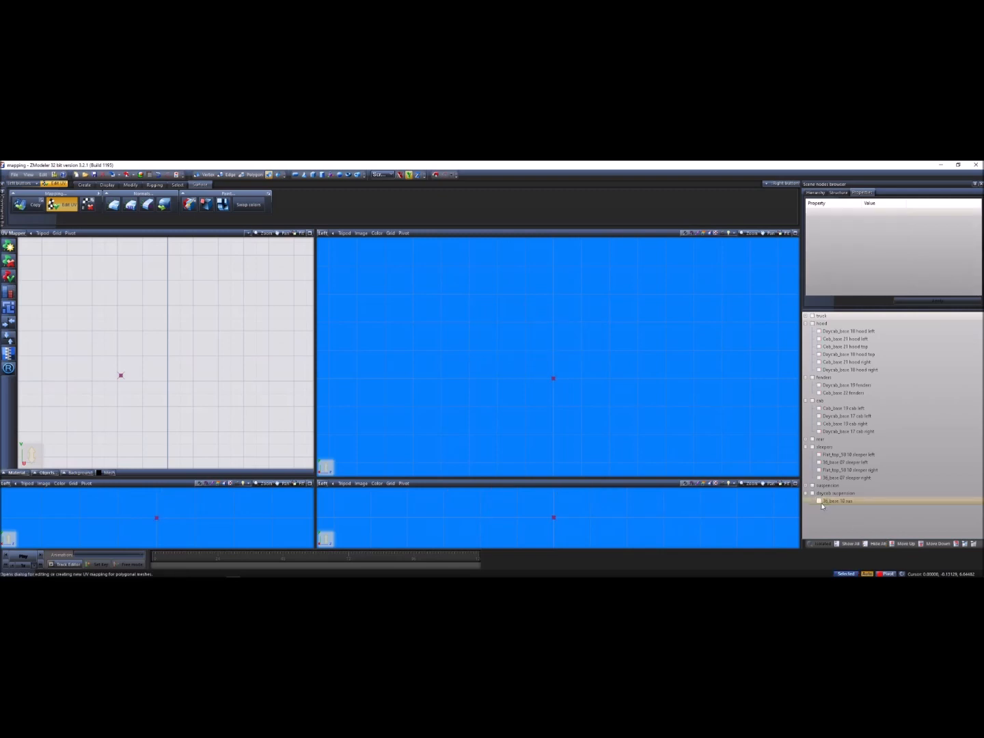
{"action": "left_click", "coordinate": [819, 501]}
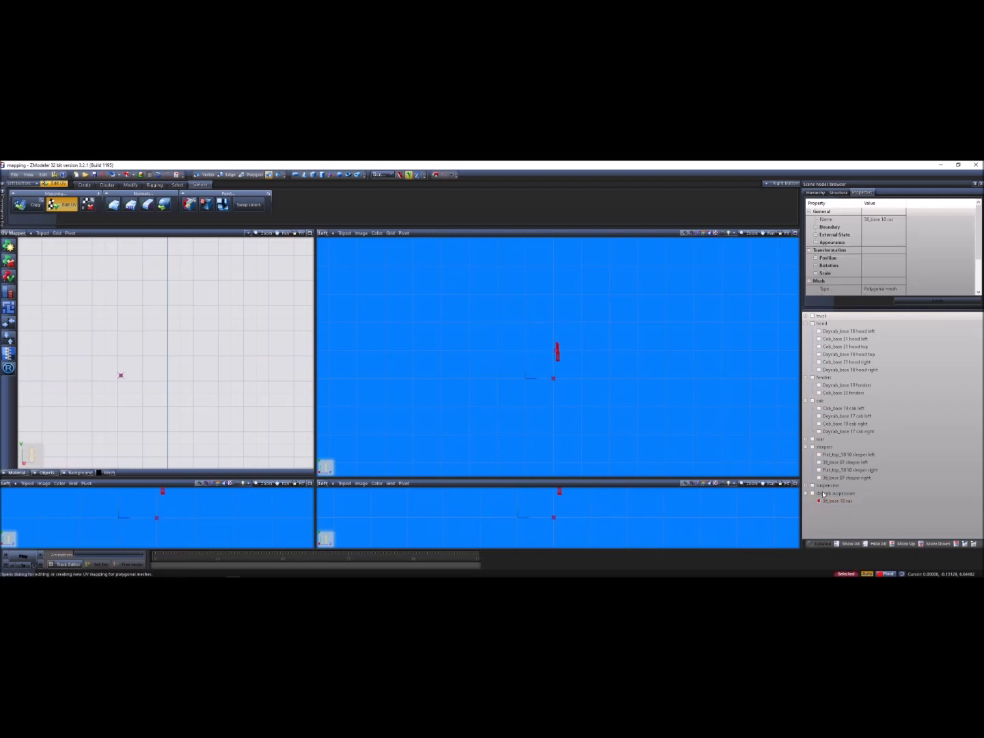
{"action": "left_click", "coordinate": [819, 431]}
{"action": "left_click", "coordinate": [819, 416]}
{"action": "left_click", "coordinate": [820, 385]}
{"action": "left_click", "coordinate": [819, 370]}
{"action": "left_click", "coordinate": [819, 354]}
{"action": "left_click", "coordinate": [819, 331]}
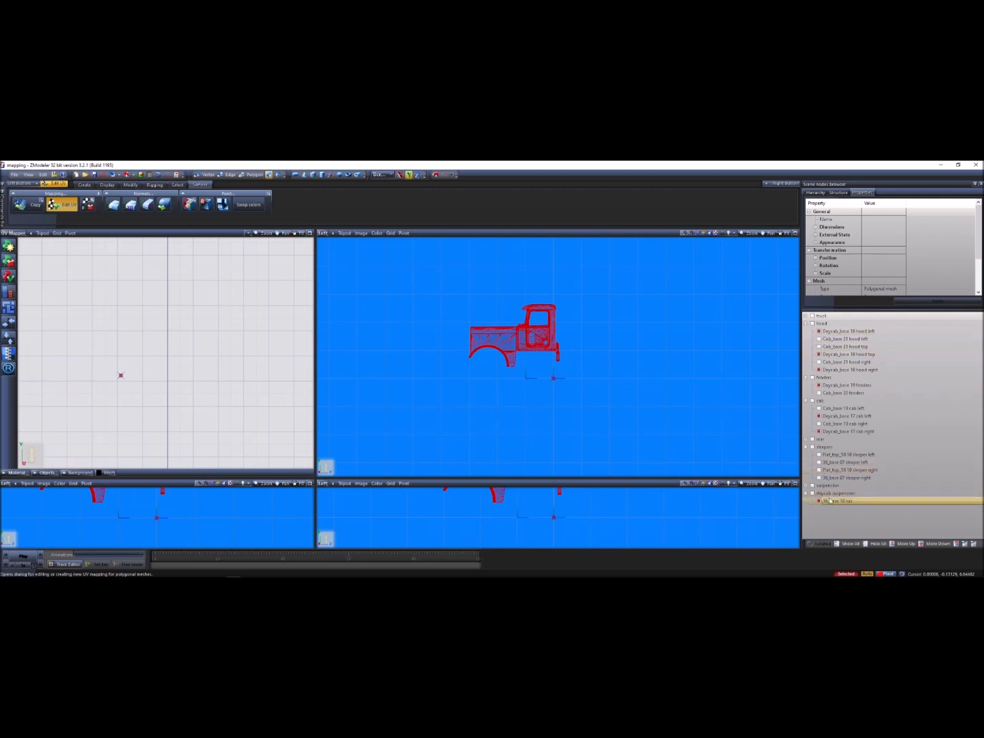
{"action": "left_click", "coordinate": [806, 440]}
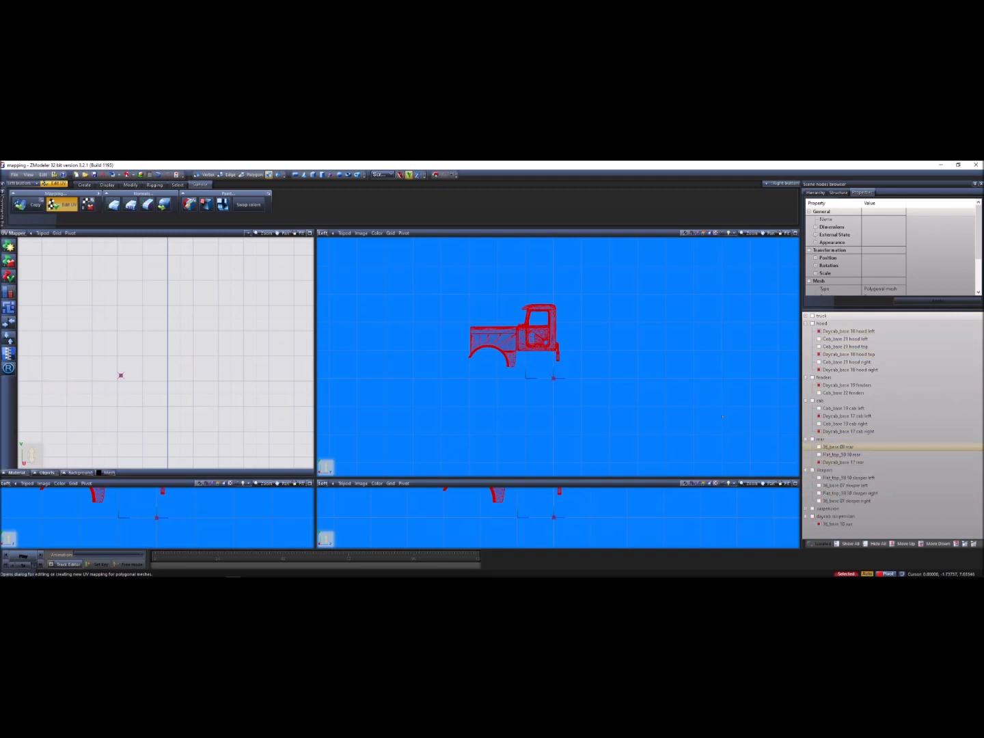
{"action": "left_click", "coordinate": [576, 390]}
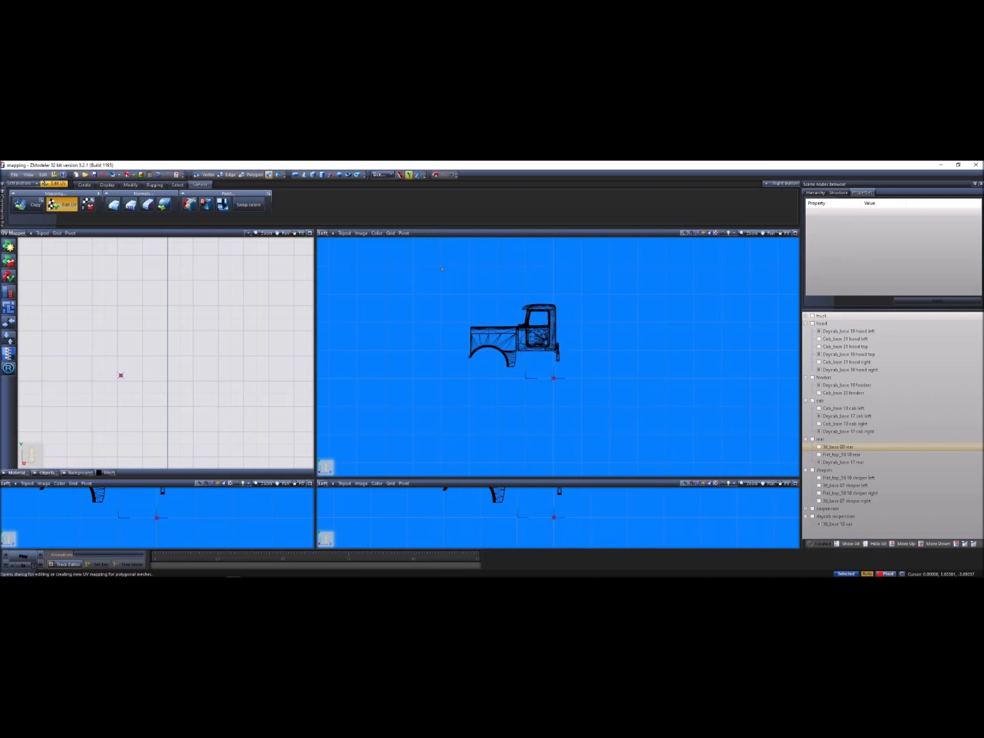
- Select all visible daycab parts and edit their UV mapping, keeping the old mapping and forcing it onto a different material from the list
{"action": "key", "text": "ctrl+a"}
{"action": "left_click", "coordinate": [498, 338]}
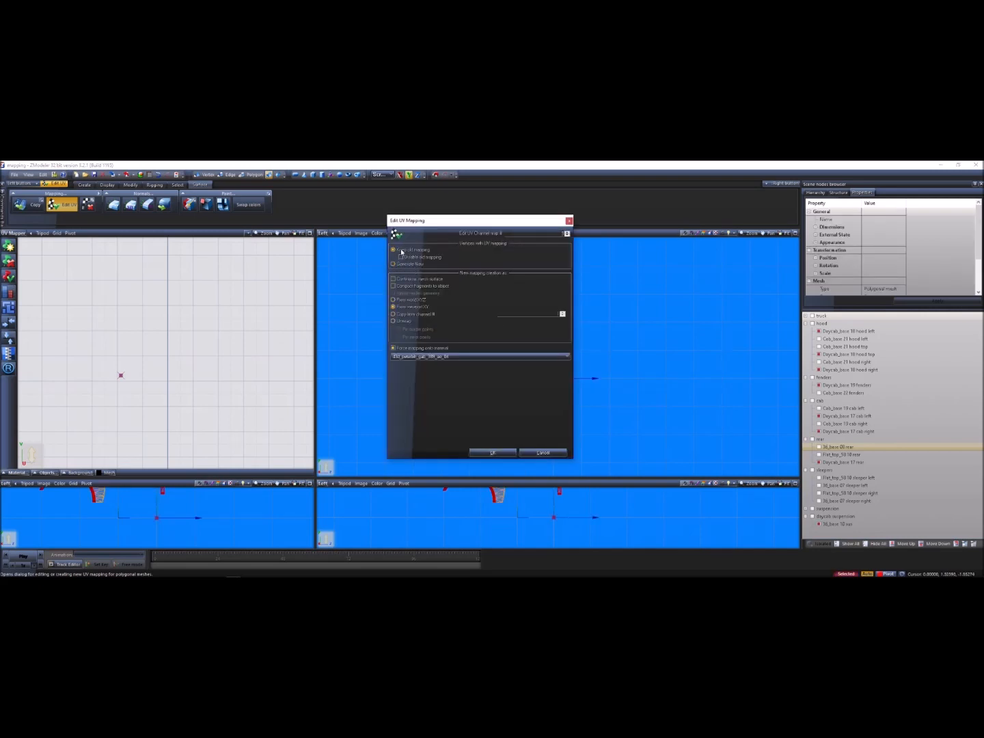
{"action": "left_click", "coordinate": [471, 357]}
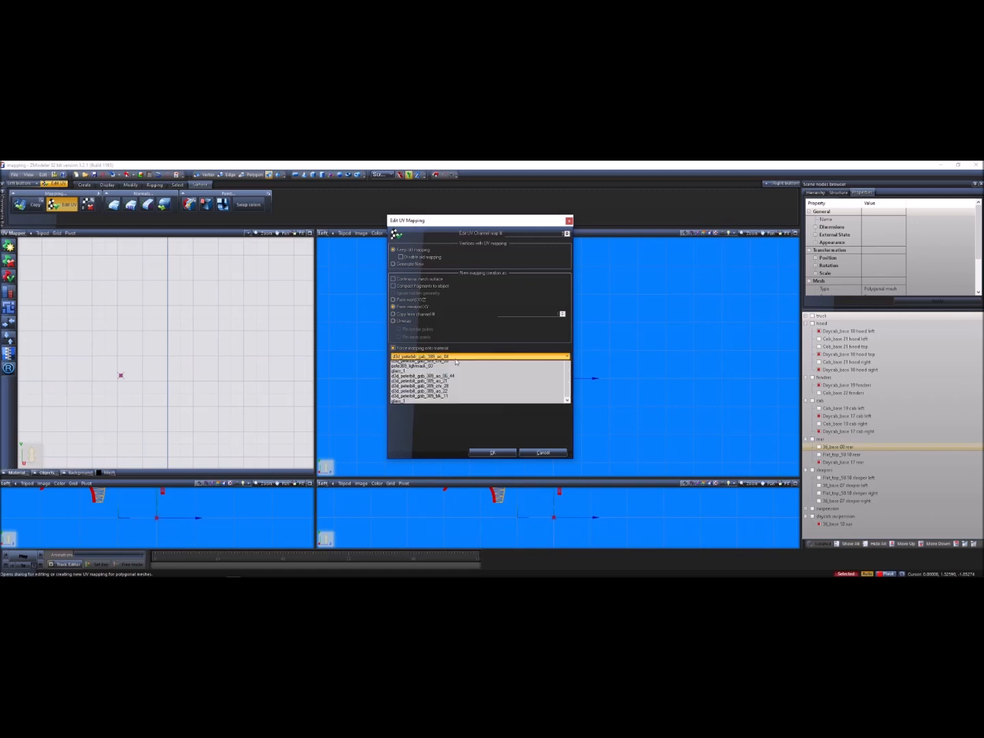
{"action": "left_click", "coordinate": [472, 410]}
{"action": "left_click", "coordinate": [512, 452]}
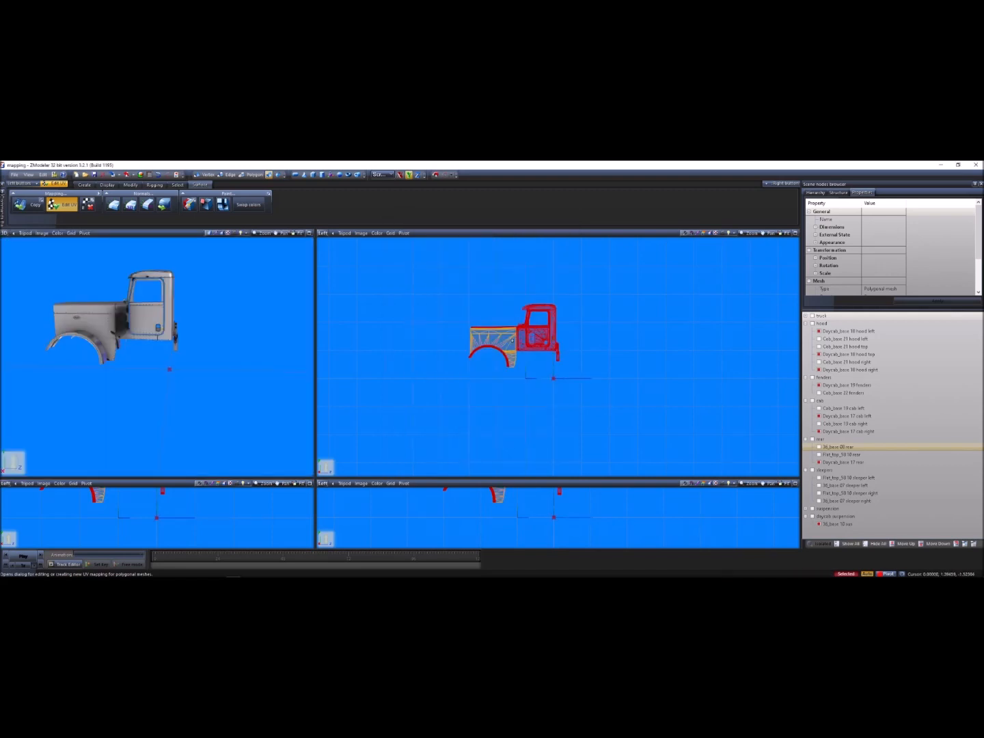
{"action": "left_click", "coordinate": [513, 341]}
- Show the daycab material's texture in the UV Mapper and select all of its UVs
{"action": "left_click", "coordinate": [10, 233]}
{"action": "left_click", "coordinate": [25, 320]}
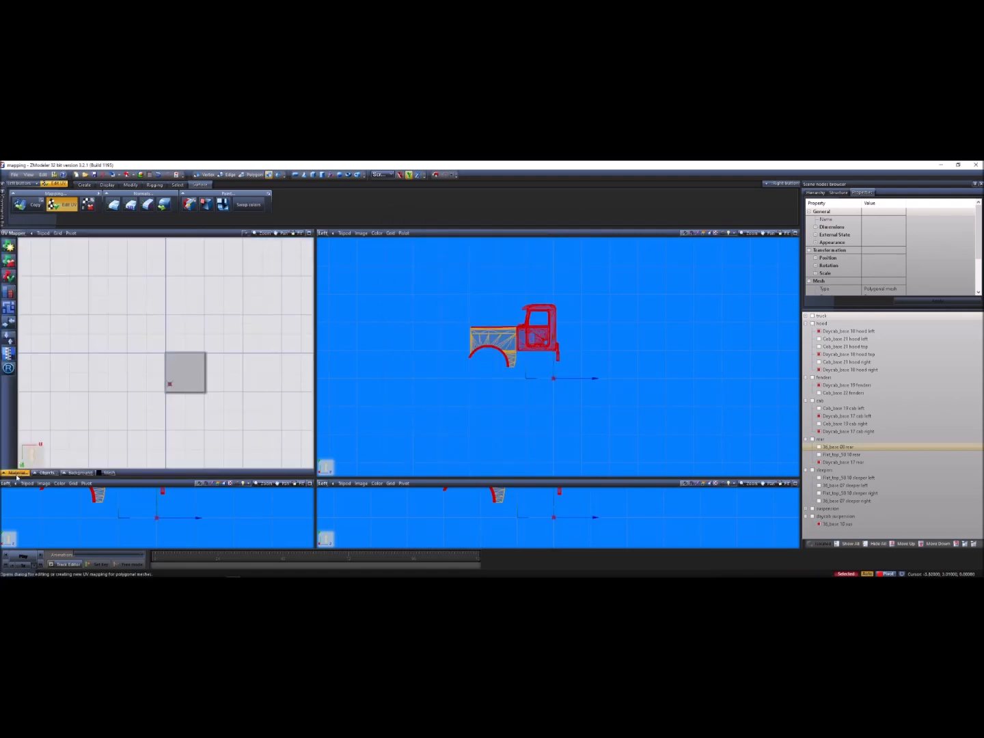
{"action": "mouse_move", "coordinate": [17, 473]}
{"action": "left_click", "coordinate": [27, 402]}
{"action": "scroll", "coordinate": [181, 383], "scroll_direction": "up", "scroll_amount": 5}
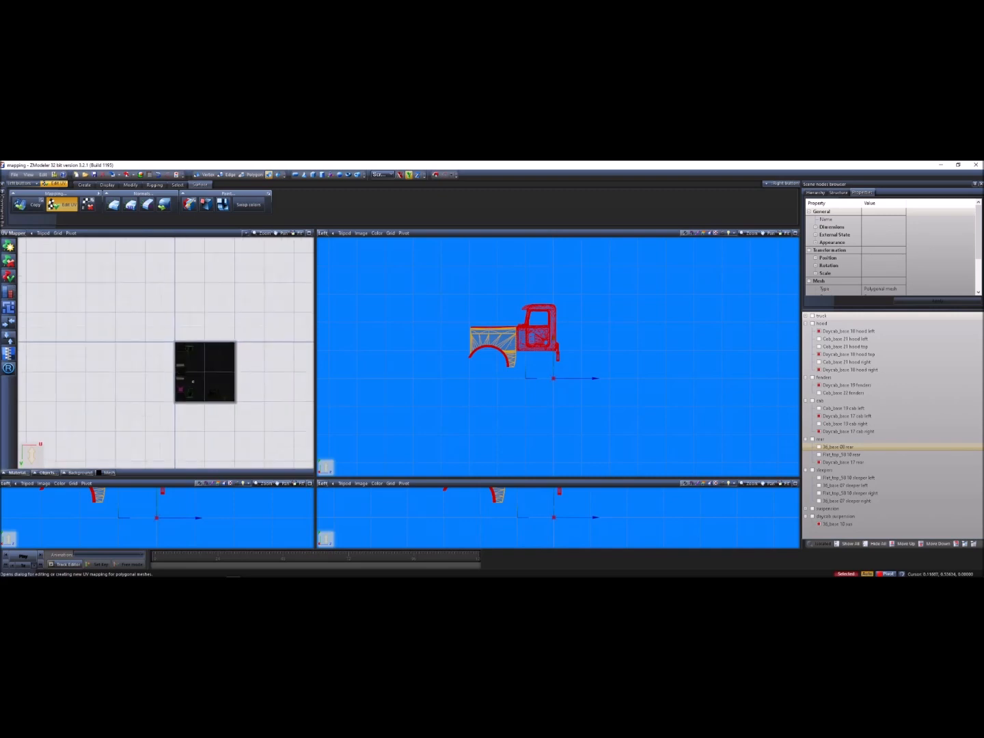
{"action": "left_click_drag", "start_coordinate": [179, 332], "coordinate": [116, 274]}
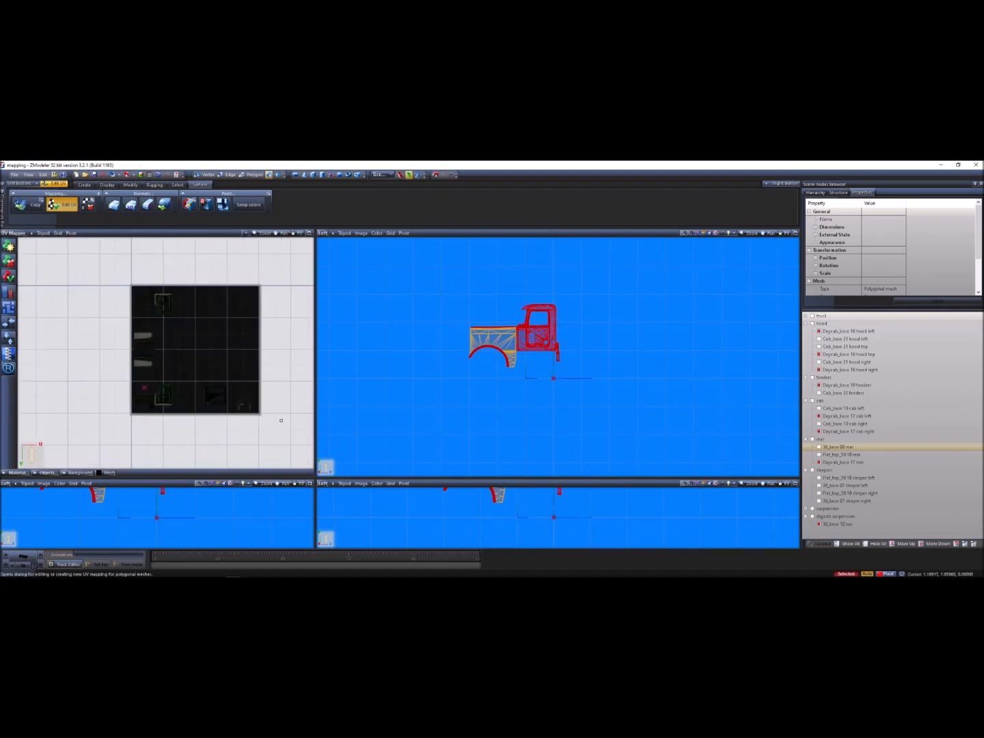
{"action": "scroll", "coordinate": [164, 361], "scroll_direction": "up", "scroll_amount": 1}
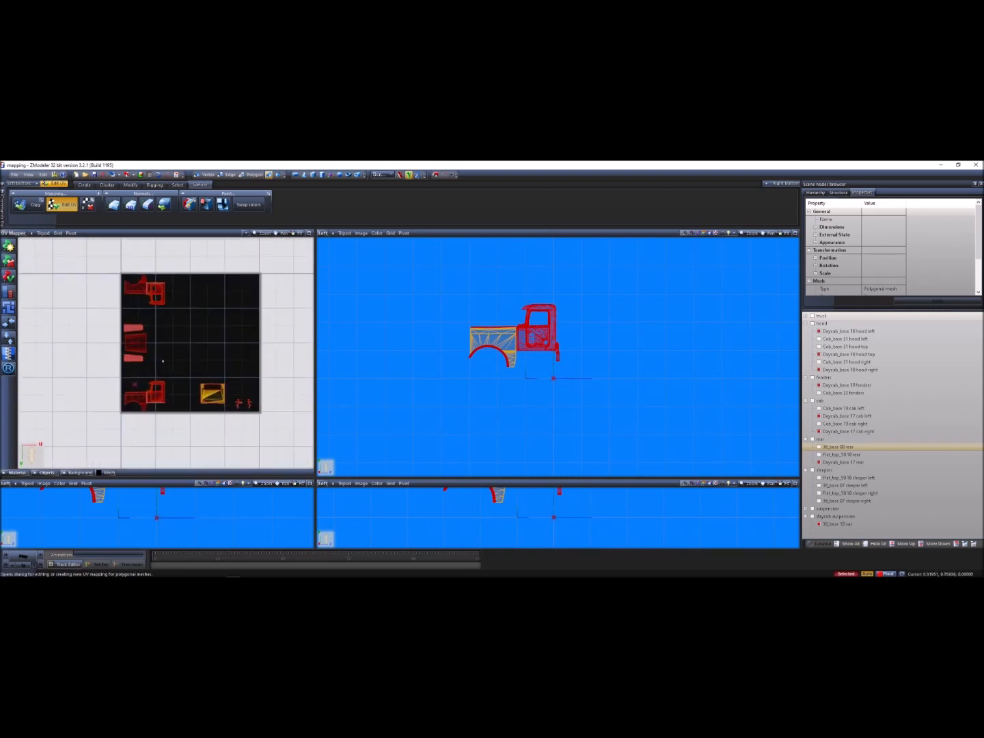
{"action": "left_click", "coordinate": [52, 366]}
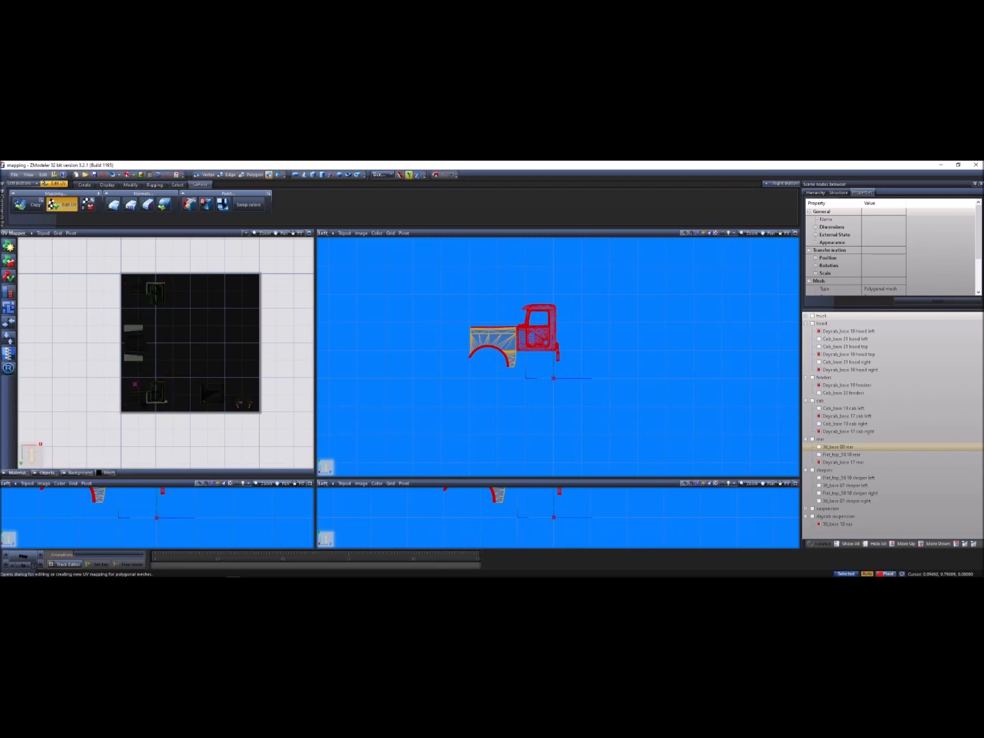
{"action": "left_click_drag", "start_coordinate": [76, 250], "coordinate": [284, 437]}
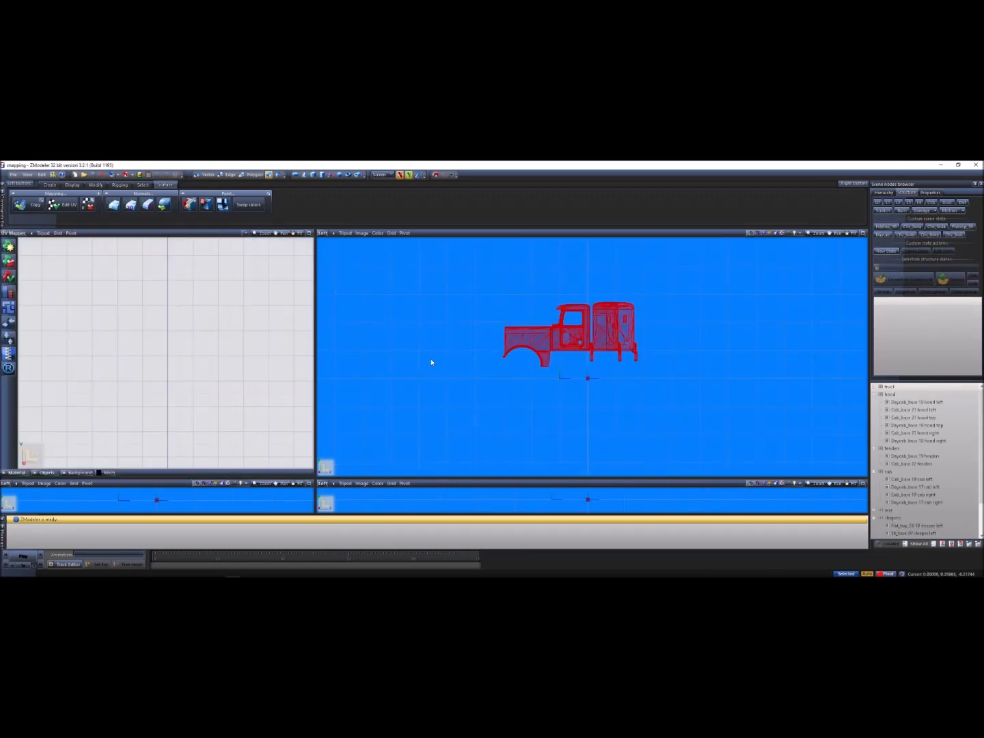
- Select the hood and fender polygons and apply a UV mapping edit to them that keeps the old mapping
{"action": "left_click_drag", "start_coordinate": [558, 389], "coordinate": [468, 278]}
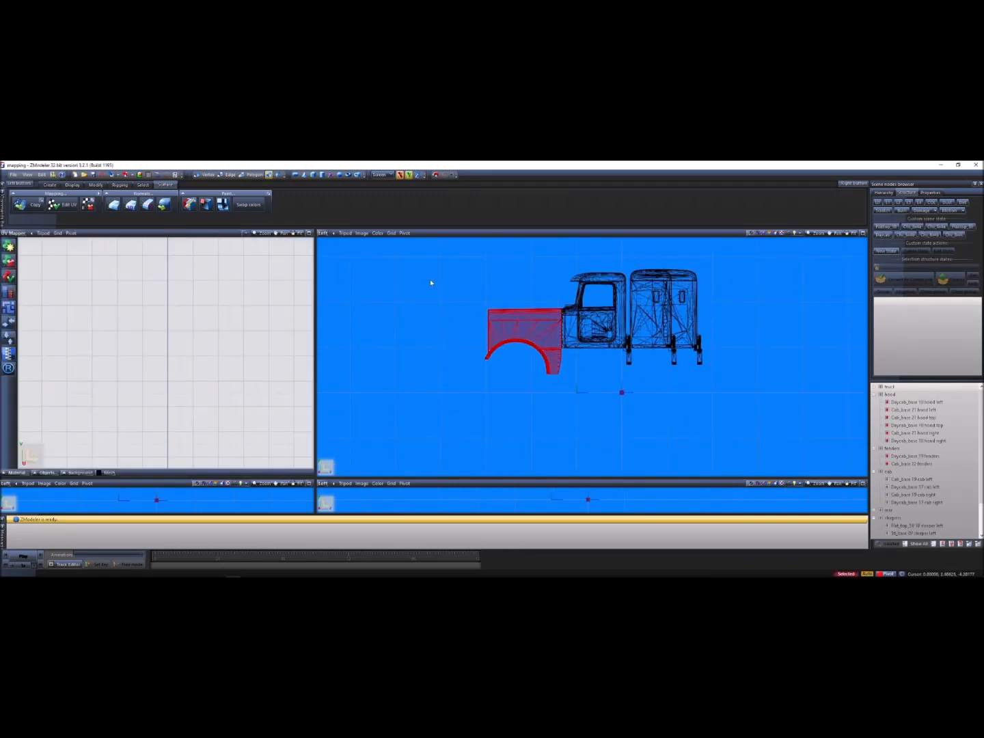
{"action": "left_click", "coordinate": [64, 204]}
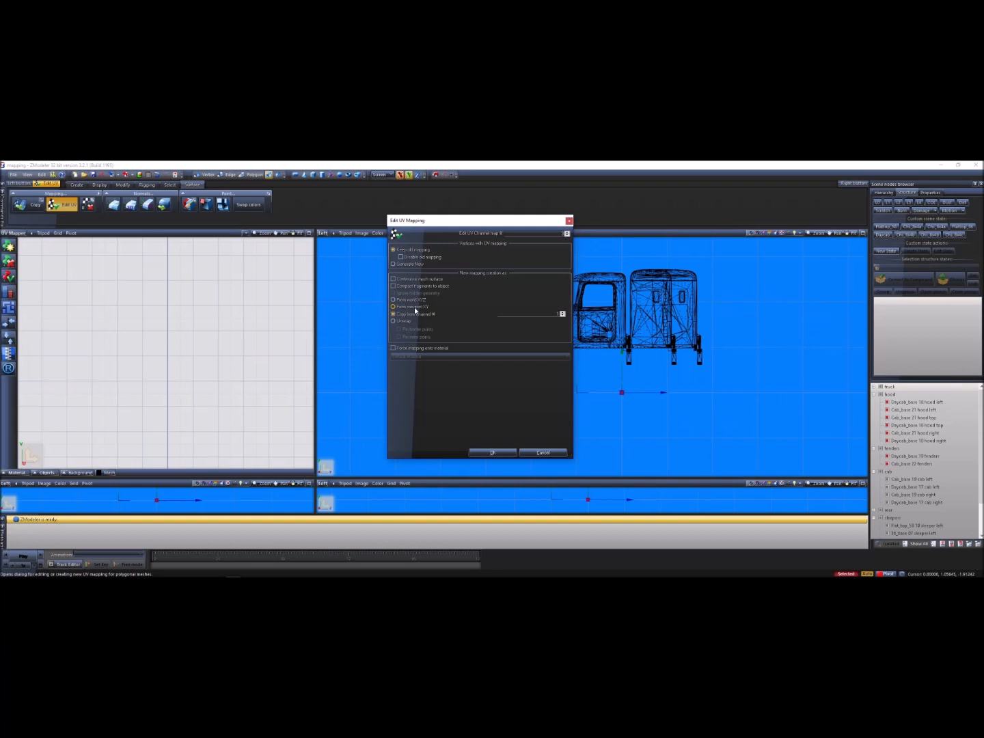
{"action": "left_click", "coordinate": [492, 452]}
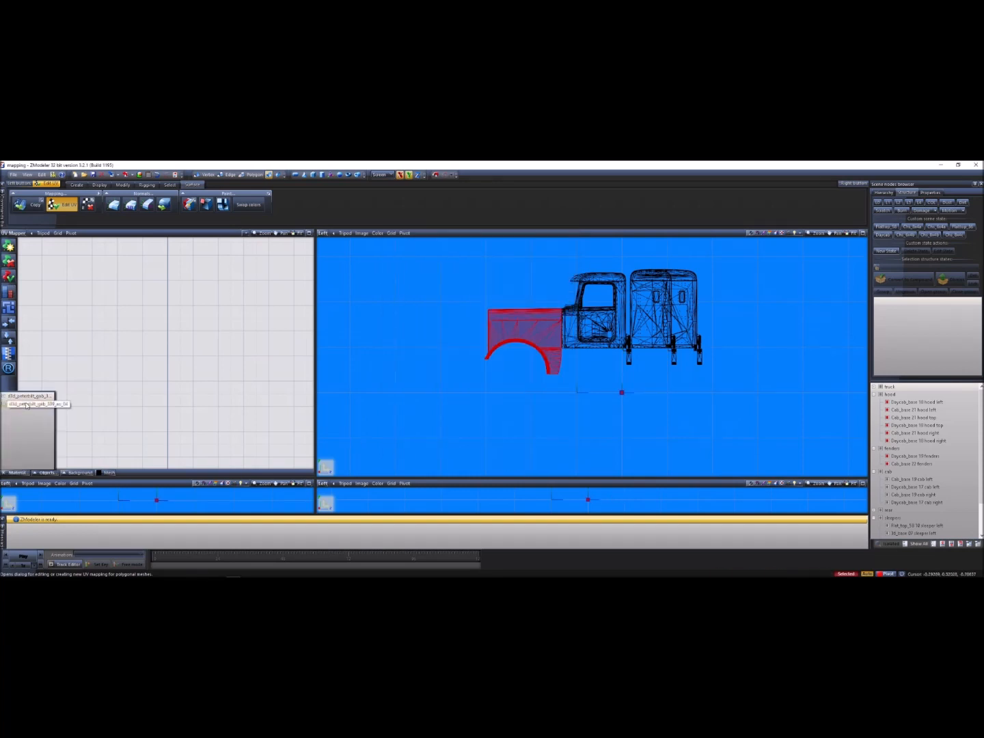
- Reapply the UV mapping edit to the hood and fenders, keeping the old mapping and forcing it onto Default Material
{"action": "scroll", "coordinate": [73, 415], "scroll_direction": "down", "scroll_amount": 1}
{"action": "scroll", "coordinate": [81, 409], "scroll_direction": "down", "scroll_amount": 3}
{"action": "scroll", "coordinate": [121, 419], "scroll_direction": "up", "scroll_amount": 3}
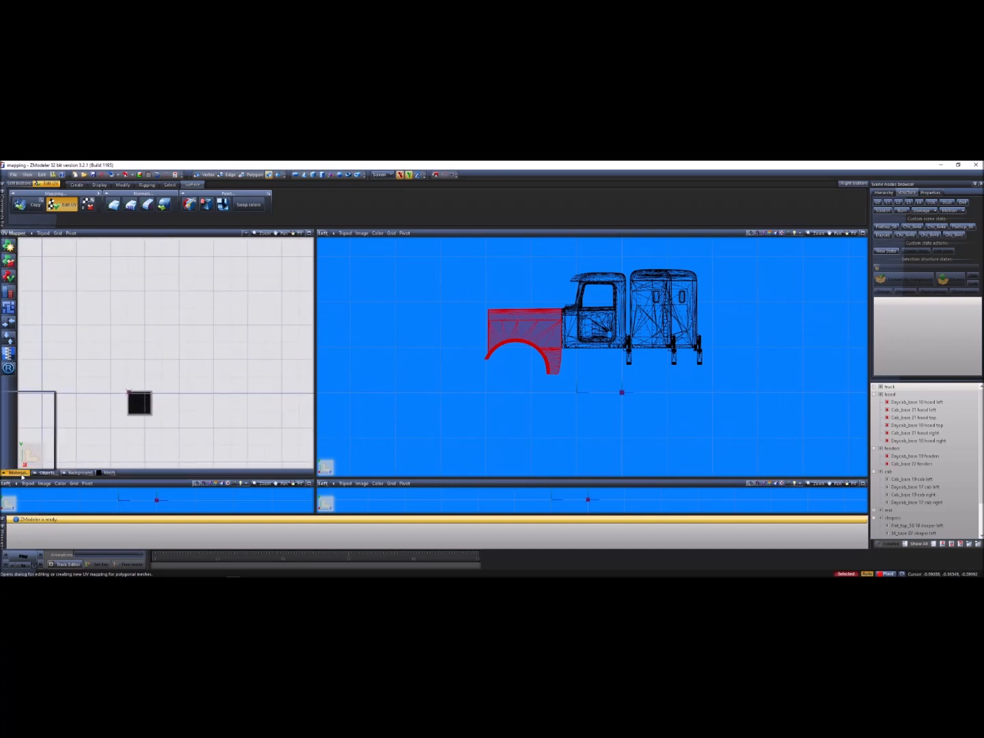
{"action": "scroll", "coordinate": [124, 326], "scroll_direction": "down", "scroll_amount": 2}
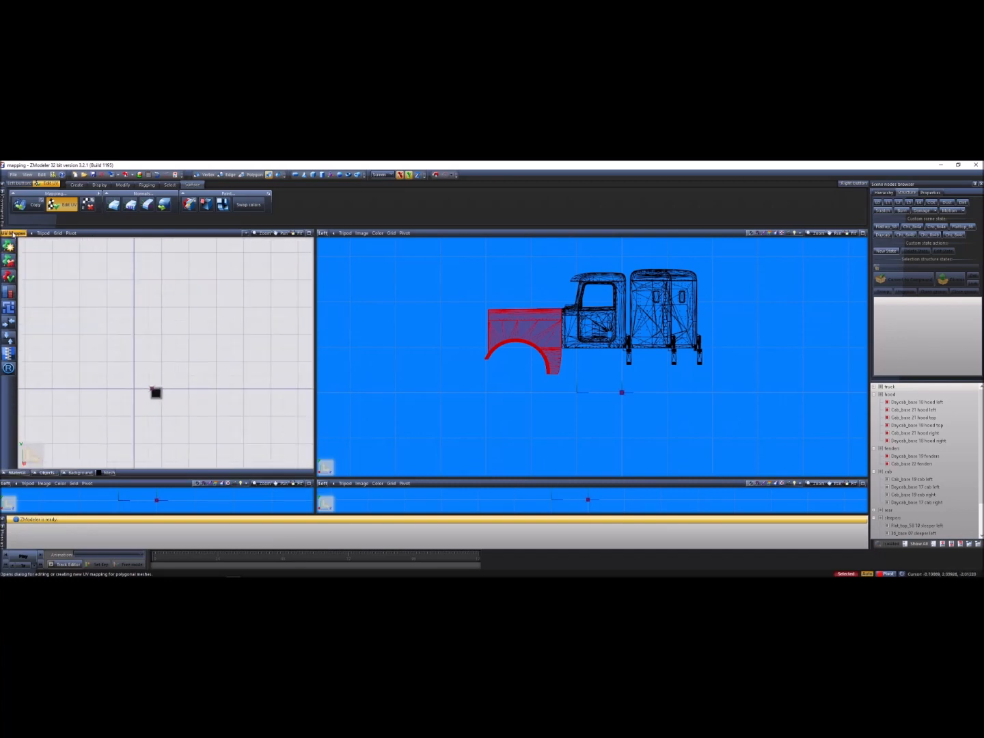
{"action": "left_click", "coordinate": [11, 233]}
{"action": "left_click", "coordinate": [61, 203]}
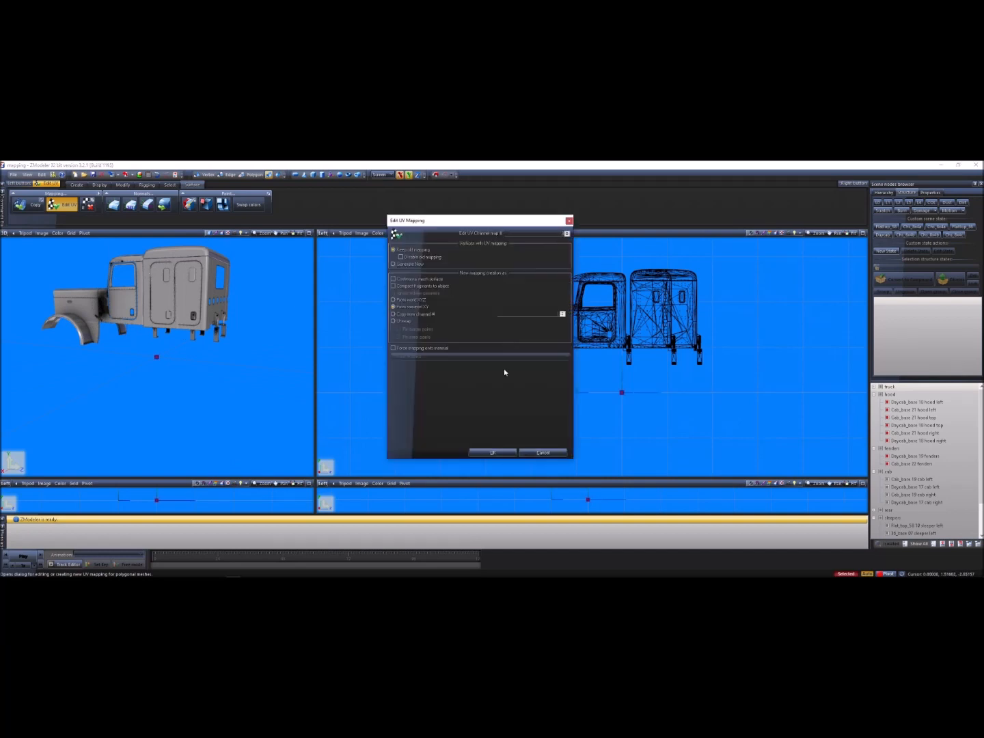
{"action": "left_click", "coordinate": [441, 354]}
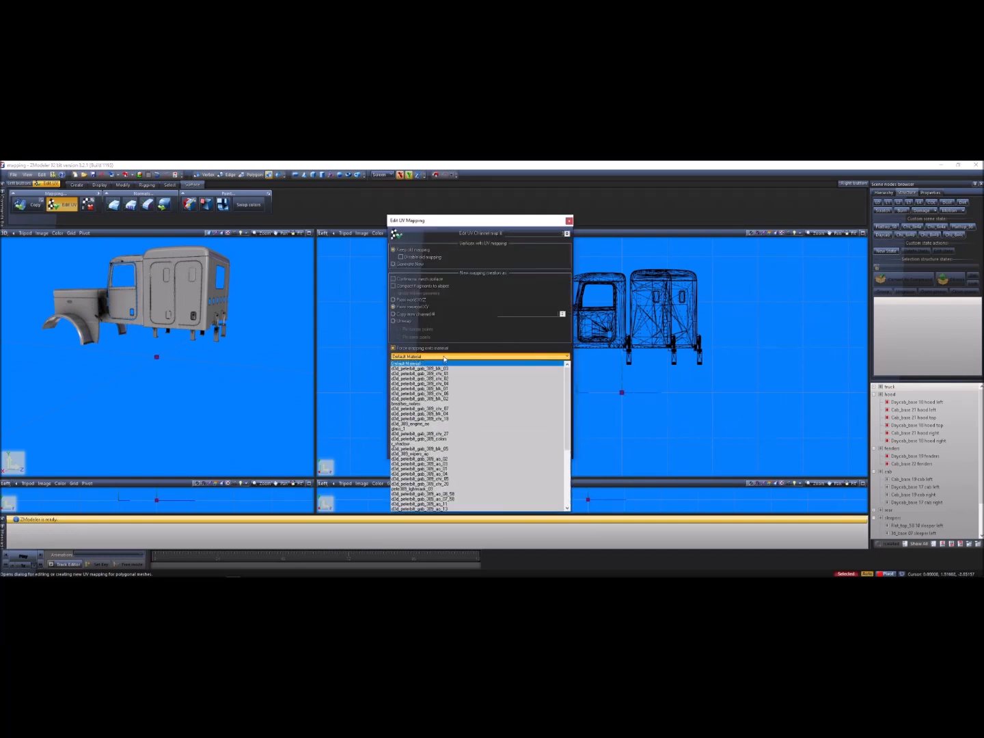
{"action": "left_click", "coordinate": [452, 361]}
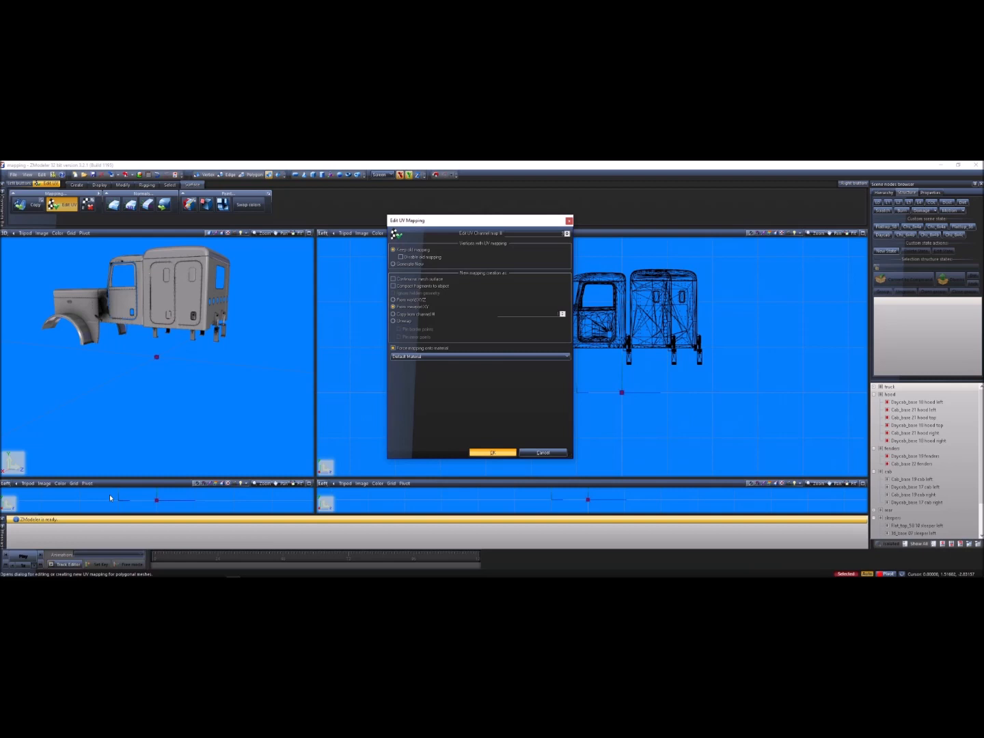
{"action": "left_click", "coordinate": [490, 452]}
- Show the hood and fender UVs of Default Material in the UV Mapper
{"action": "left_click", "coordinate": [5, 483]}
{"action": "left_click", "coordinate": [4, 234]}
{"action": "left_click", "coordinate": [22, 324]}
{"action": "scroll", "coordinate": [120, 431], "scroll_direction": "up", "scroll_amount": 5}
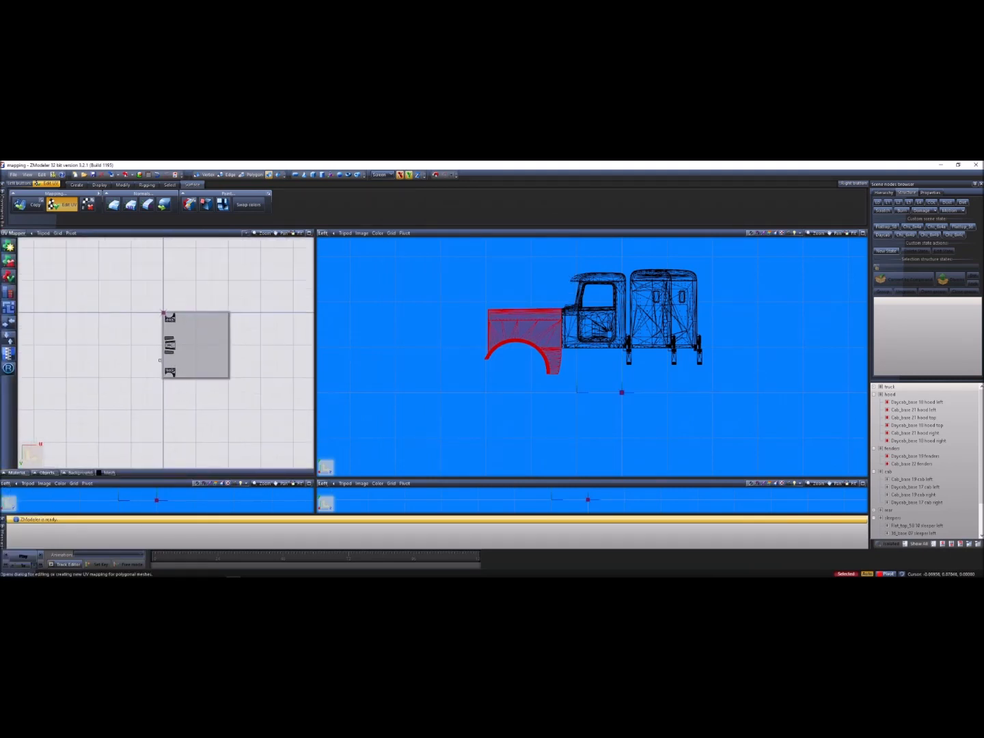
- Render the hood and fender UVs as a wireframe UV atlas, inspect the preview and close it without saving
{"action": "left_click", "coordinate": [8, 369]}
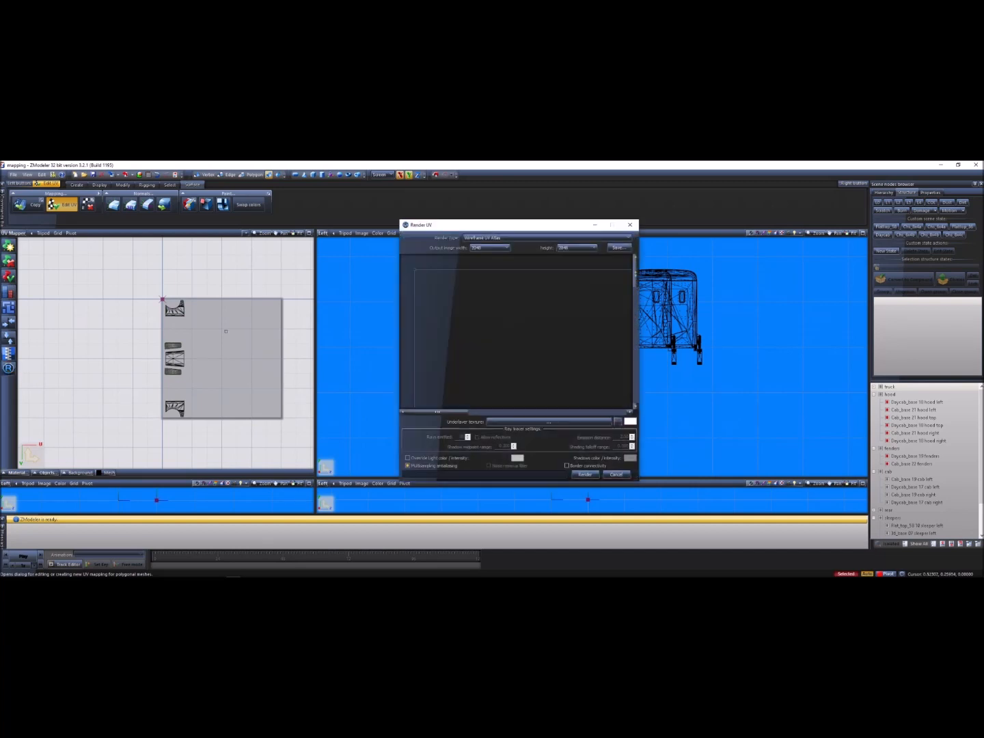
{"action": "left_click", "coordinate": [489, 240]}
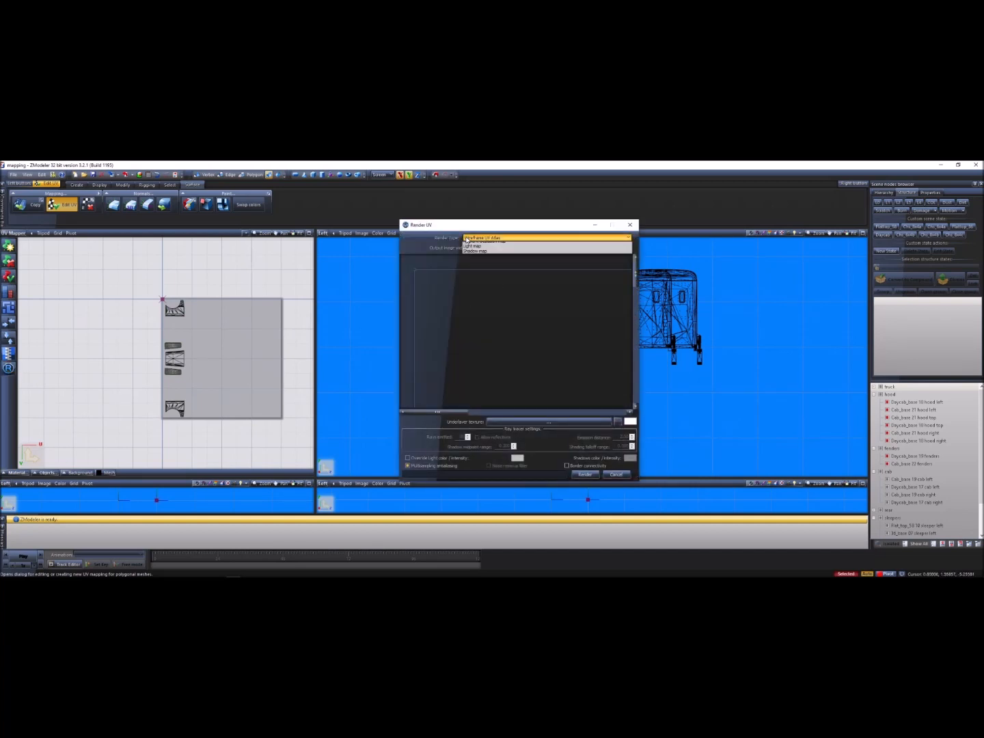
{"action": "left_click", "coordinate": [508, 238]}
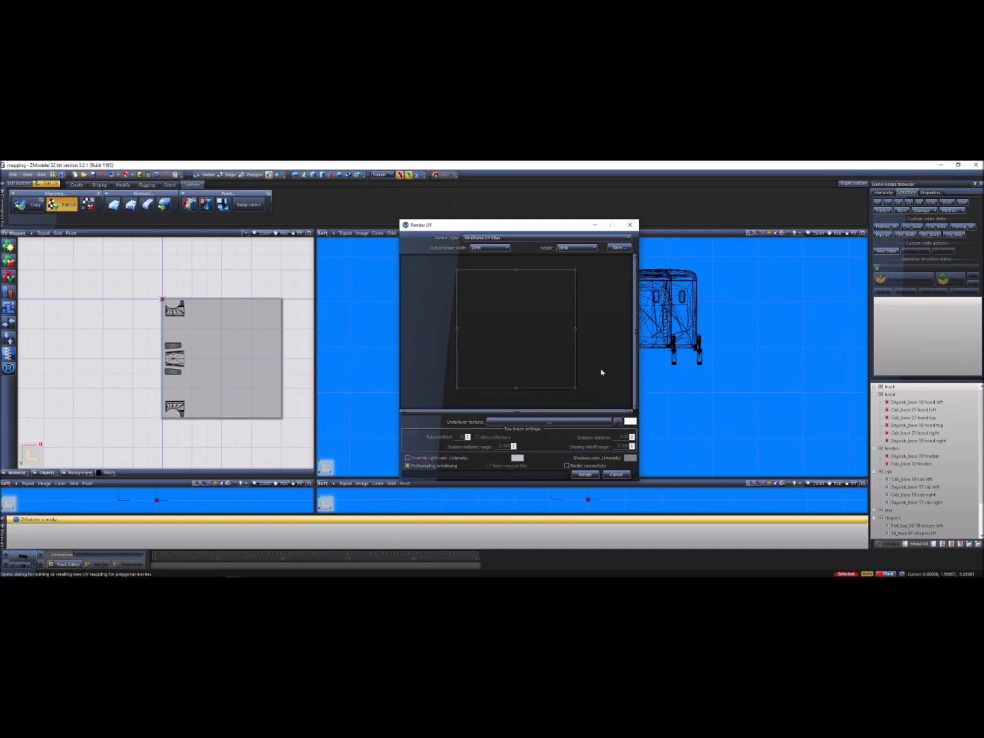
{"action": "left_click", "coordinate": [482, 249]}
{"action": "left_click", "coordinate": [482, 250]}
{"action": "left_click", "coordinate": [583, 474]}
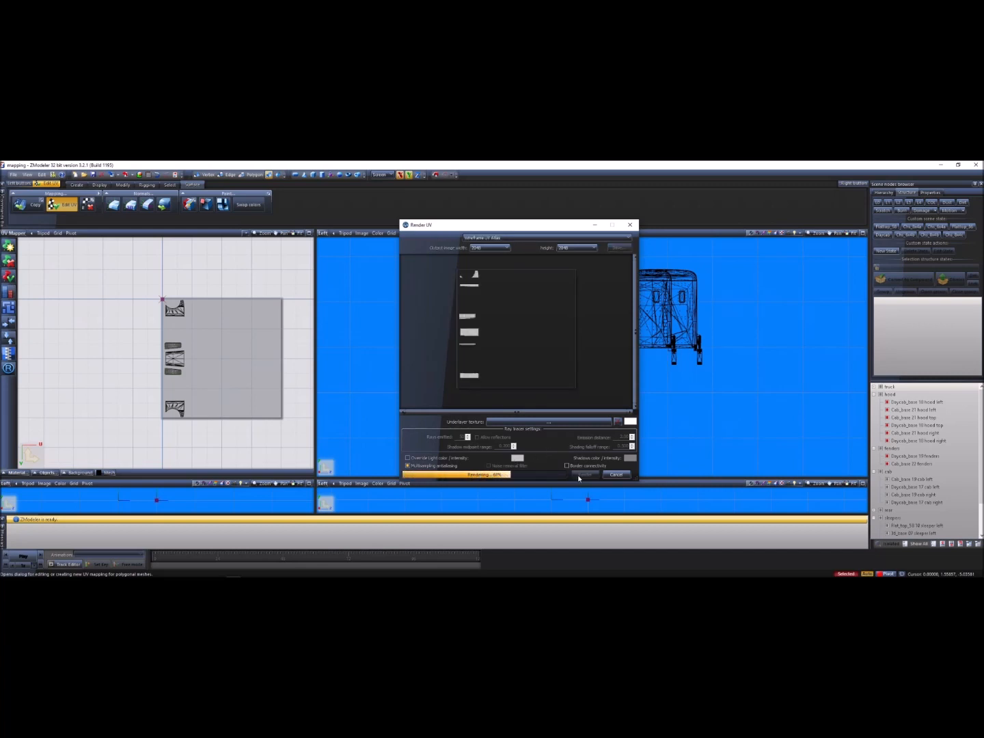
{"action": "scroll", "coordinate": [474, 372], "scroll_direction": "up", "scroll_amount": 3}
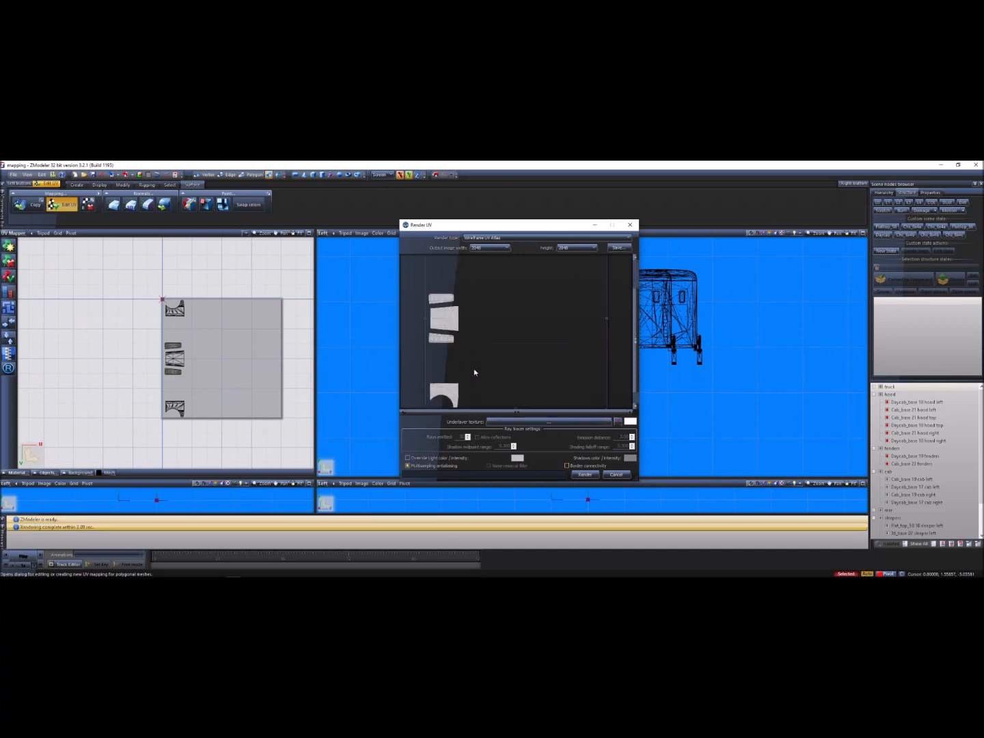
{"action": "scroll", "coordinate": [478, 372], "scroll_direction": "down", "scroll_amount": 2}
{"action": "left_click", "coordinate": [623, 477]}
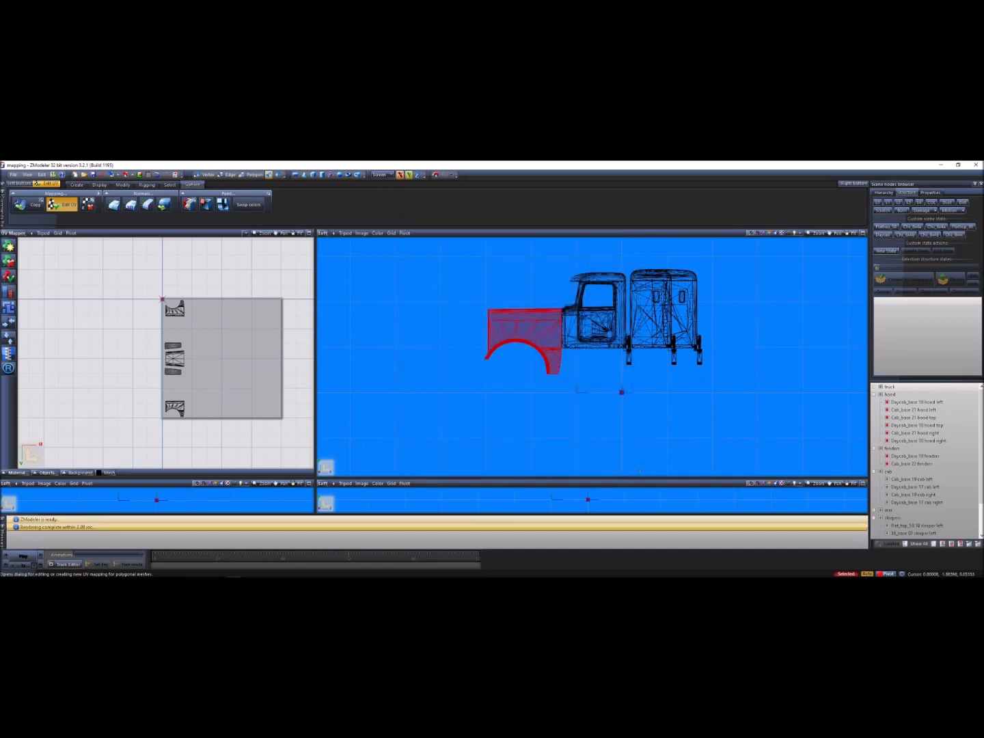
- Hide all parts and show only the daycab hood, fenders, left cab side and suspension
{"action": "left_click", "coordinate": [935, 545]}
{"action": "left_click", "coordinate": [887, 402]}
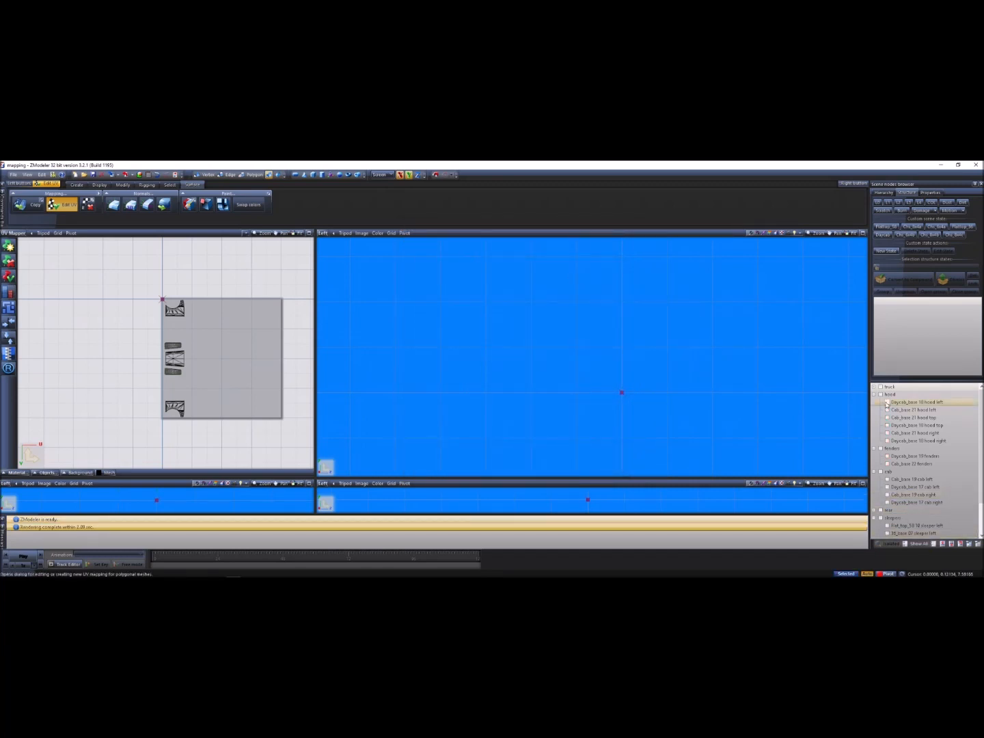
{"action": "left_click", "coordinate": [887, 426]}
{"action": "left_click", "coordinate": [888, 441]}
{"action": "left_click", "coordinate": [887, 457]}
{"action": "left_click", "coordinate": [888, 487]}
{"action": "scroll", "coordinate": [891, 487], "scroll_direction": "down", "scroll_amount": 2}
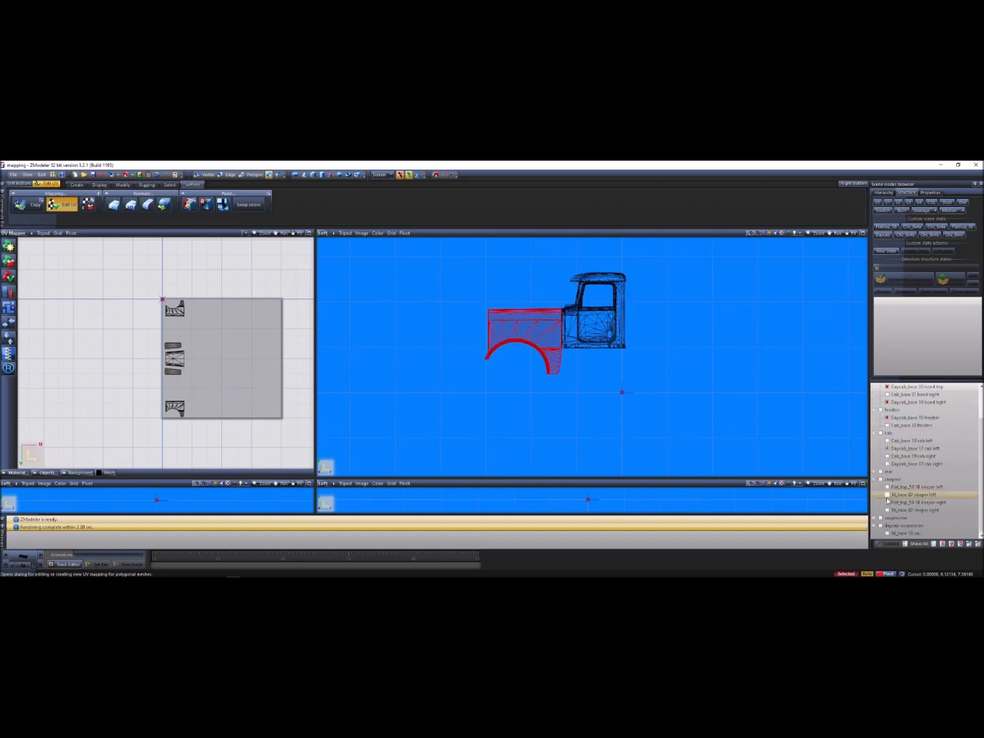
{"action": "left_click", "coordinate": [888, 532]}
- Show the daycab rear and edit the visible parts' UV mapping, keeping the old mapping and forcing it onto Default Material
{"action": "left_click", "coordinate": [675, 383]}
{"action": "left_click", "coordinate": [876, 471]}
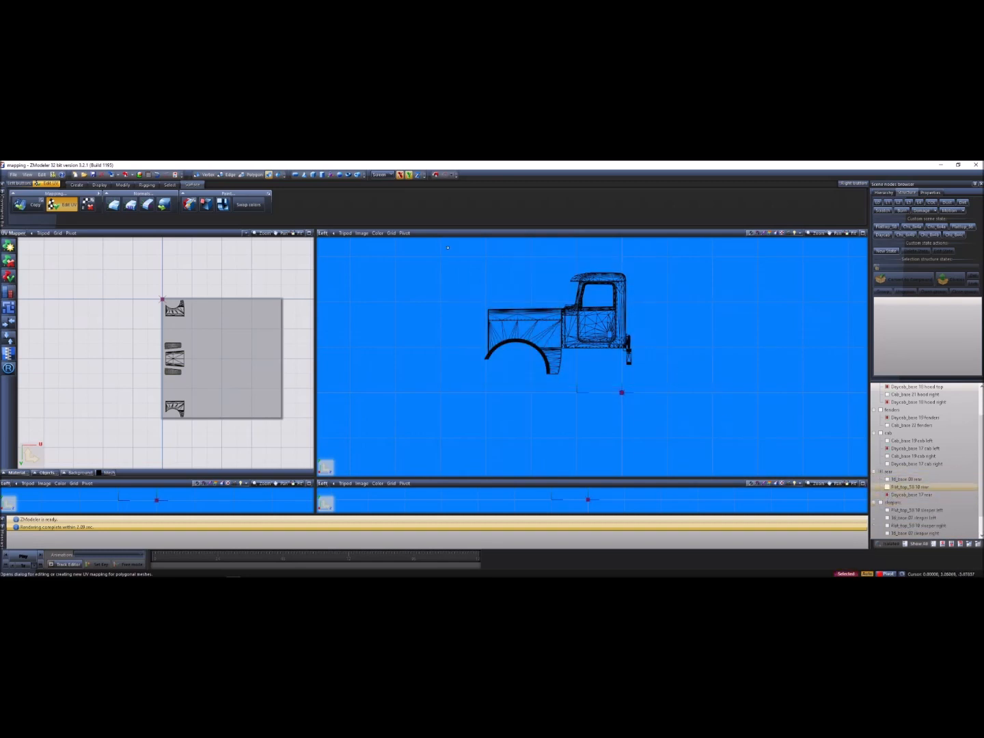
{"action": "left_click", "coordinate": [489, 315]}
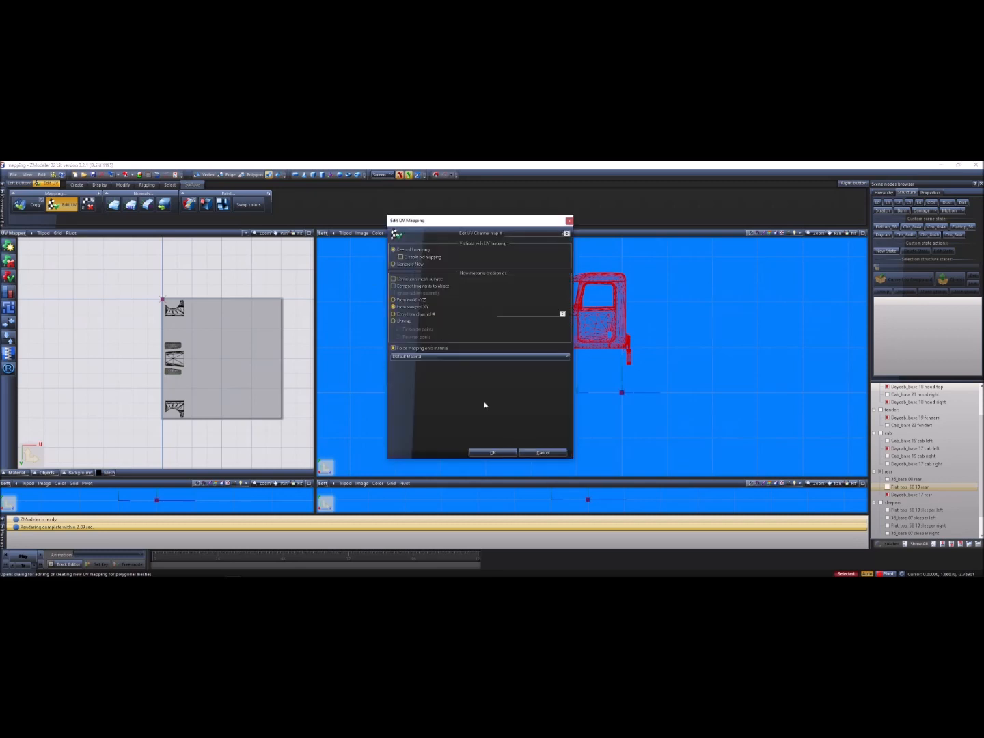
{"action": "left_click", "coordinate": [492, 452]}
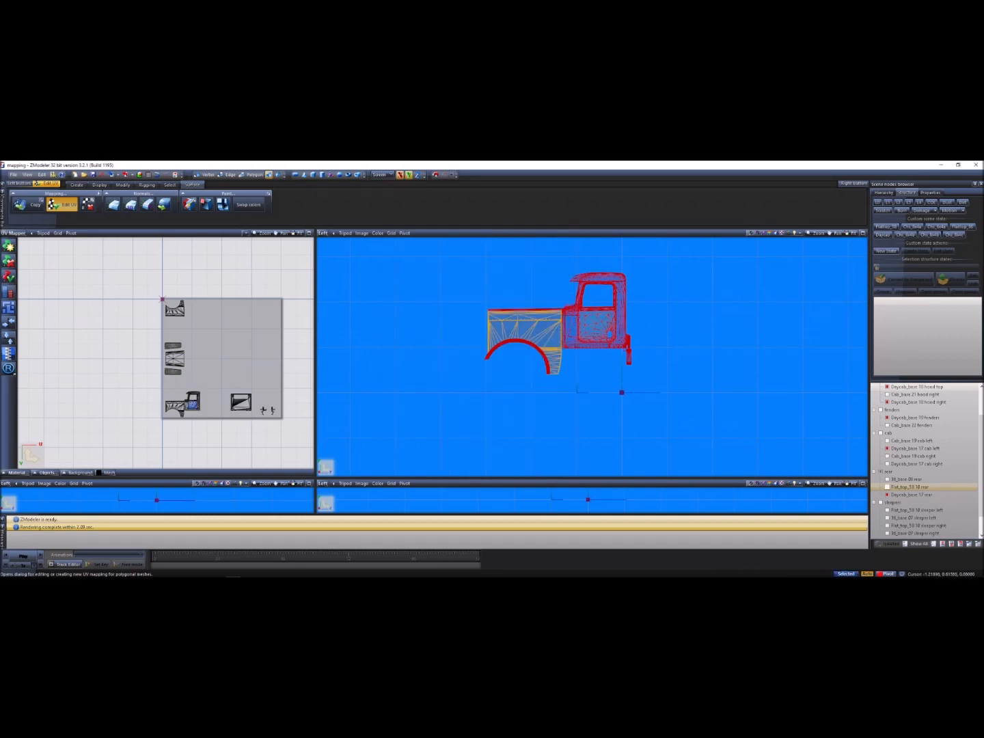
- Render the daycab parts' UVs as a 2048 x 2048 wireframe UV atlas with a red background colour
{"action": "left_click", "coordinate": [8, 369]}
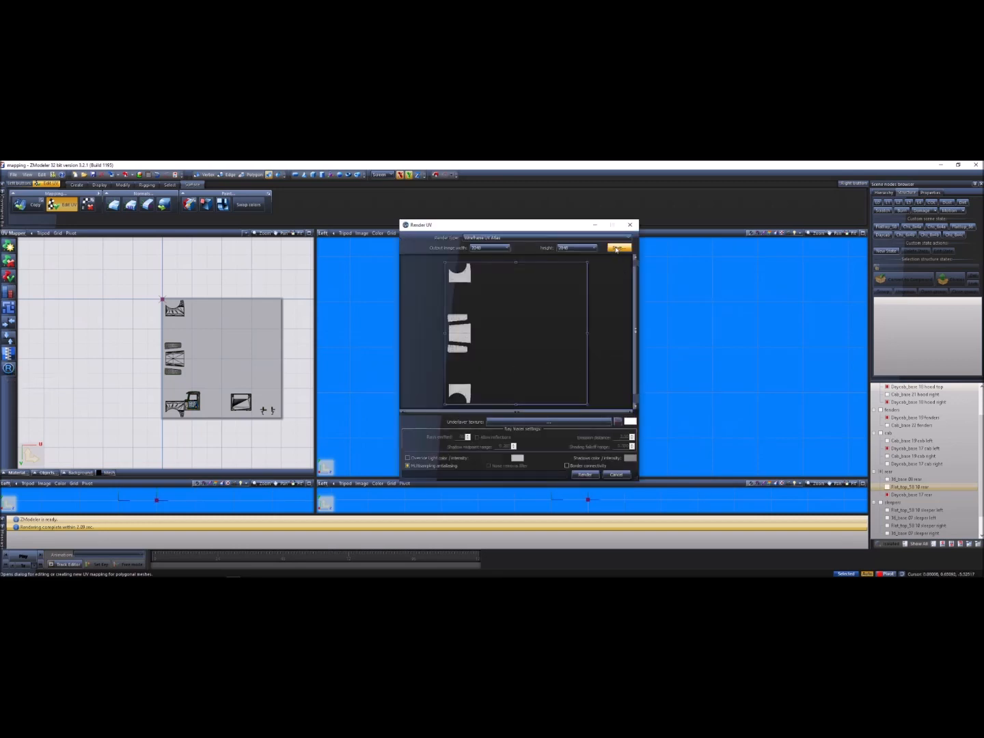
{"action": "left_click", "coordinate": [630, 422]}
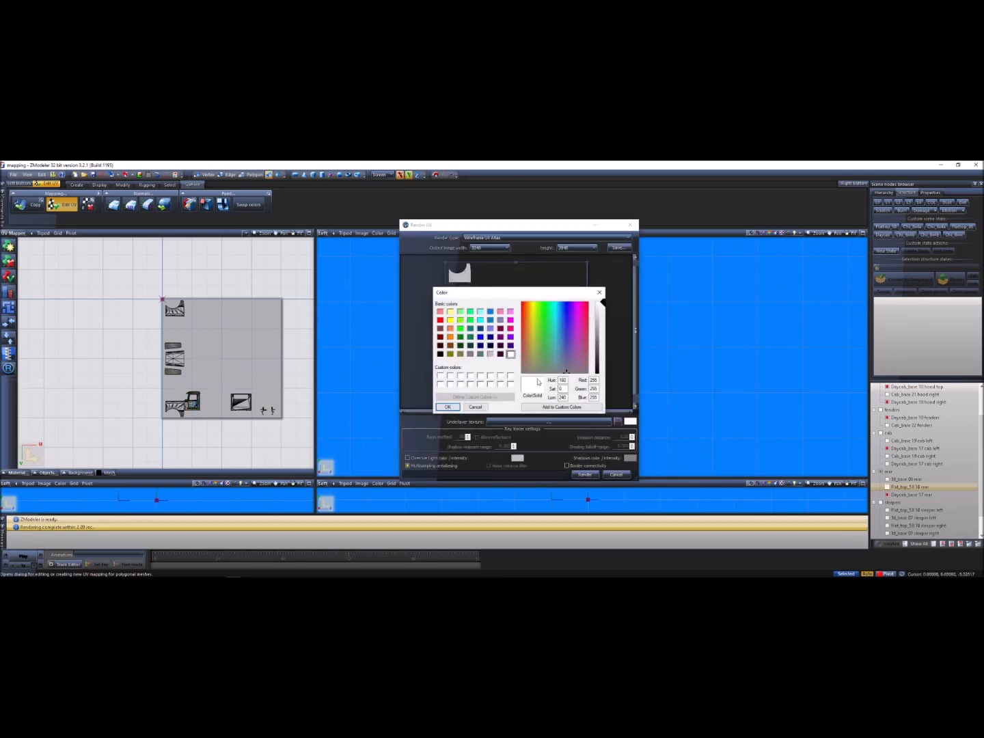
{"action": "left_click", "coordinate": [476, 407]}
{"action": "left_click", "coordinate": [631, 422]}
{"action": "left_click", "coordinate": [471, 312]}
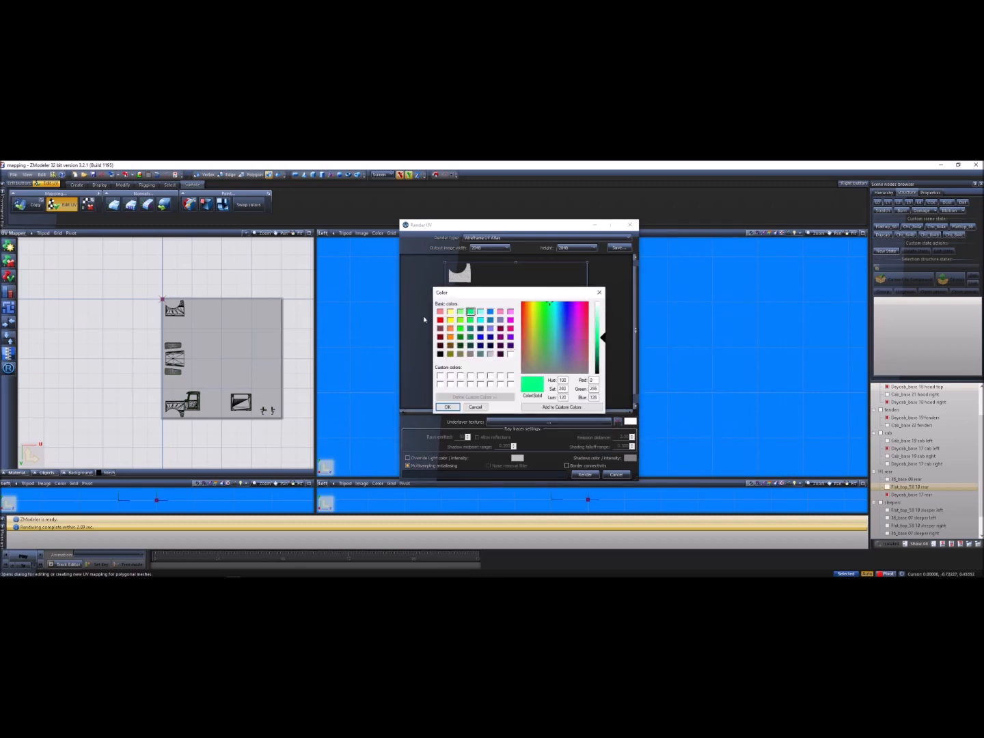
{"action": "left_click", "coordinate": [440, 320]}
{"action": "left_click", "coordinate": [447, 408]}
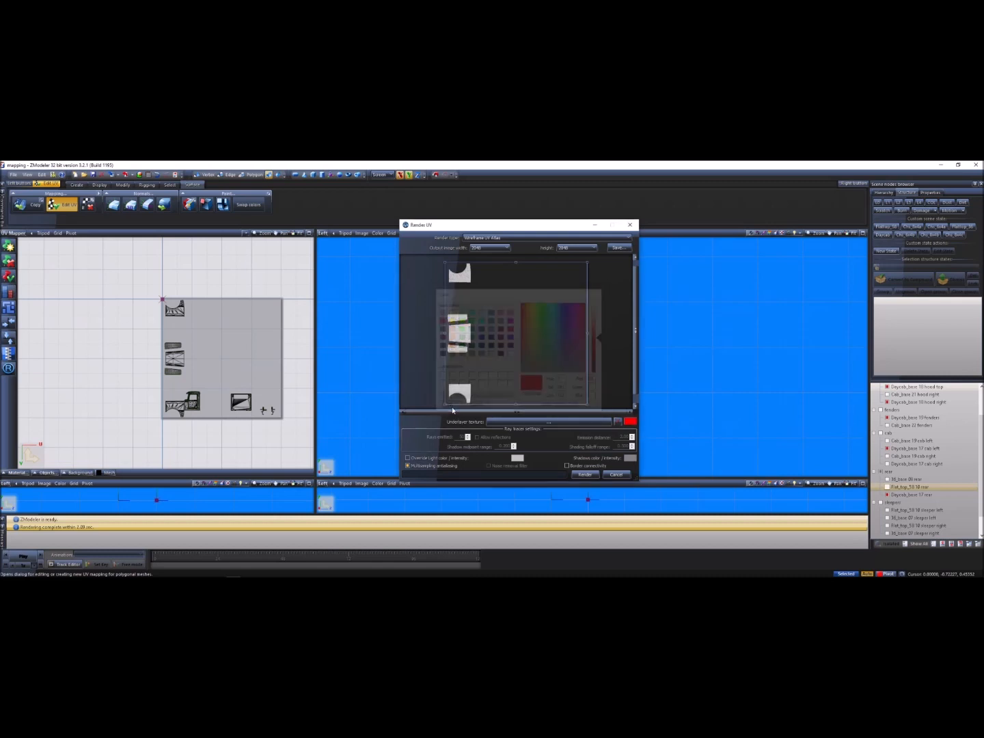
{"action": "left_click", "coordinate": [585, 474]}
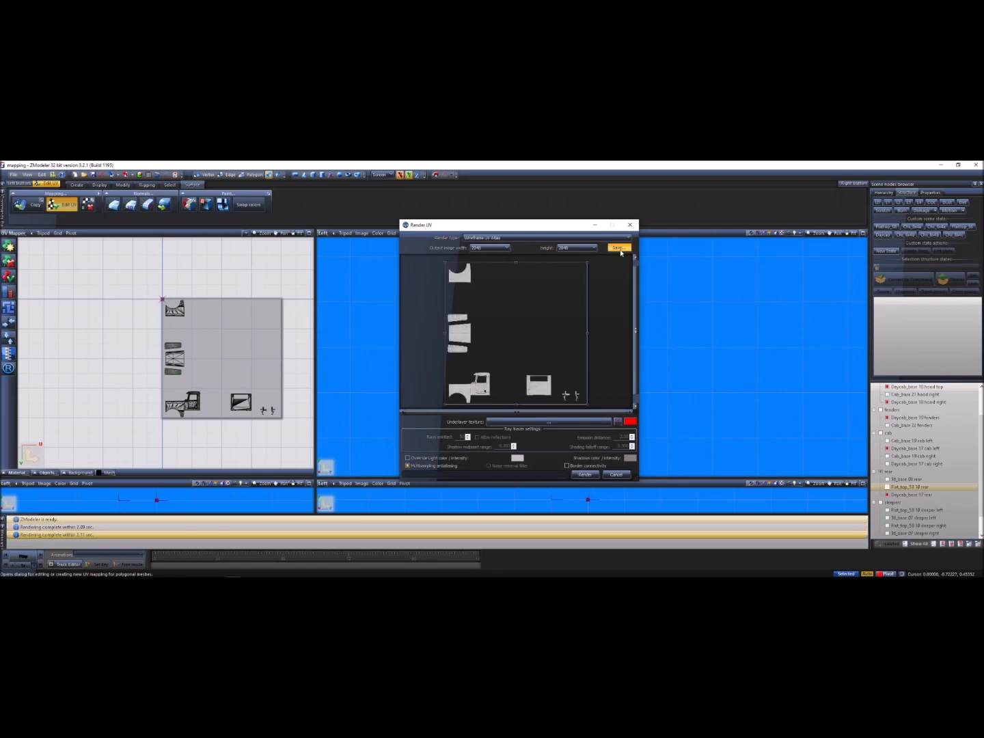
- Save the rendered atlas in the d3d pete folder as the DDS image "test dds" and close the render window
{"action": "left_click", "coordinate": [619, 249]}
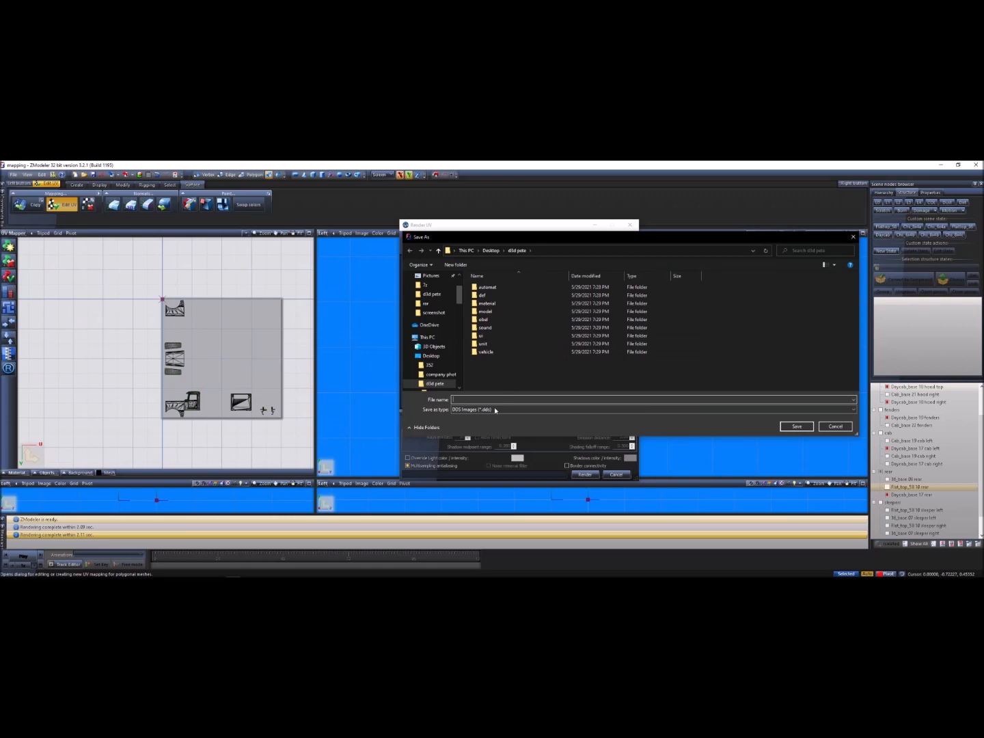
{"action": "left_click", "coordinate": [495, 410]}
{"action": "left_click", "coordinate": [490, 410]}
{"action": "key", "text": "Return"}
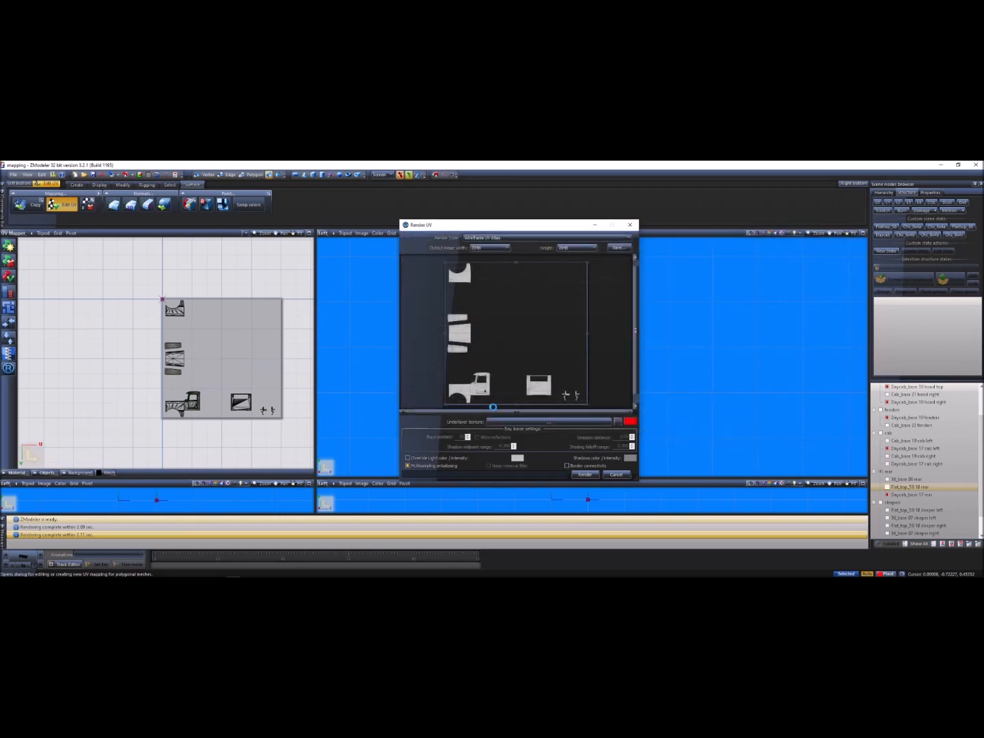
{"action": "left_click", "coordinate": [617, 474]}
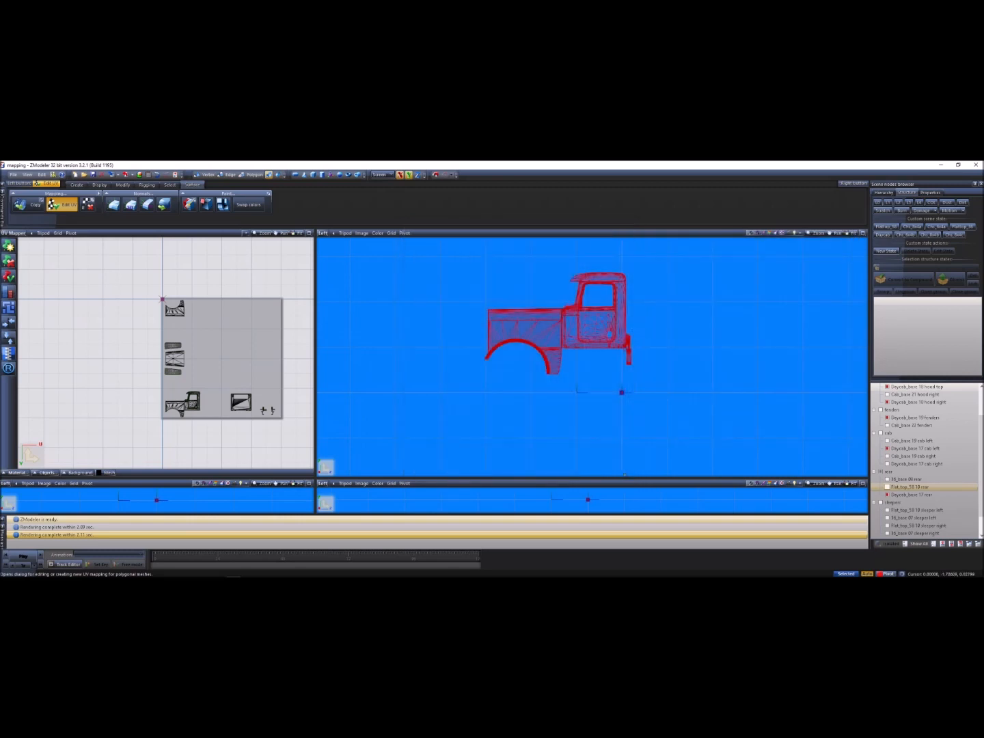
- Open the glass material's properties from the material browser and browse for its DETAIL layer texture map
{"action": "left_click", "coordinate": [13, 175]}
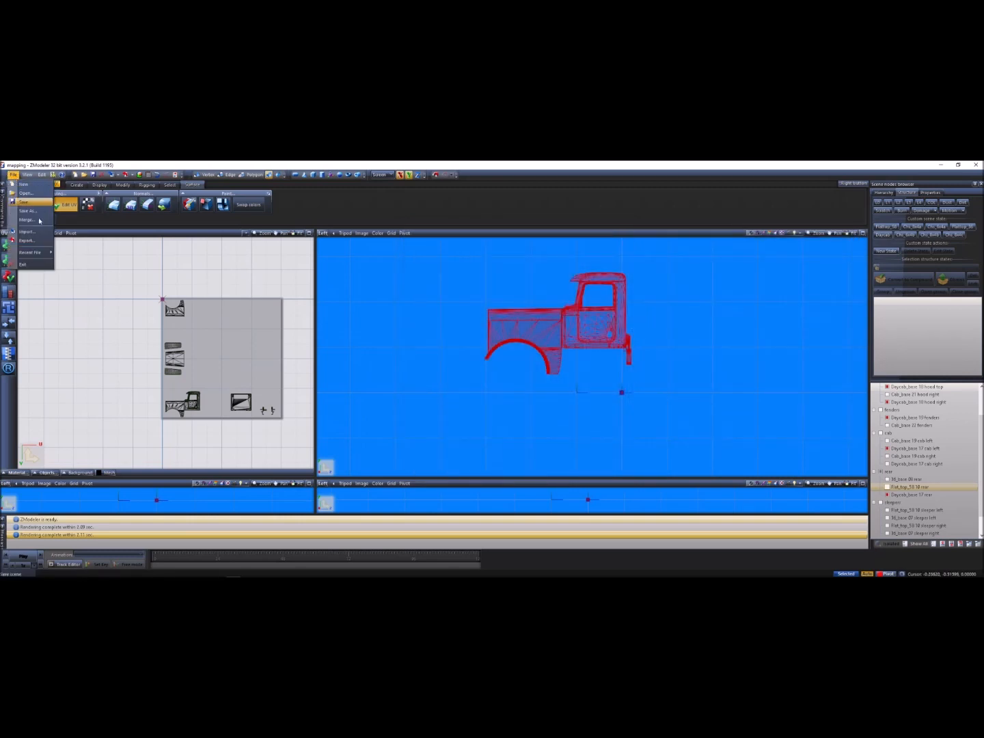
{"action": "left_click", "coordinate": [140, 175]}
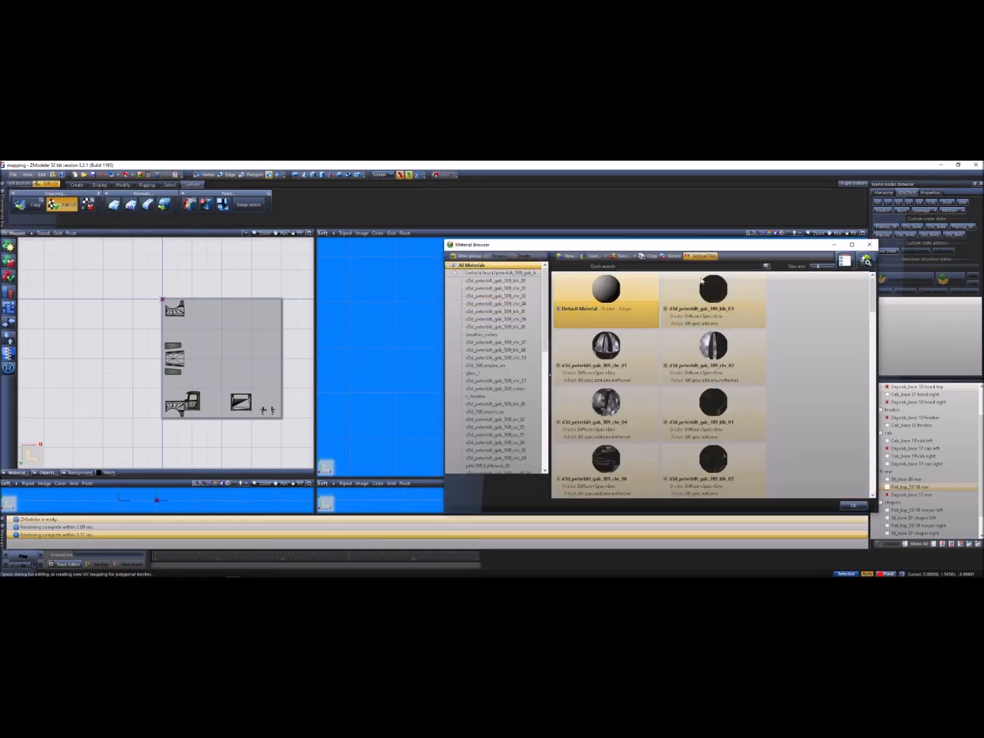
{"action": "scroll", "coordinate": [699, 288], "scroll_direction": "down", "scroll_amount": 5}
{"action": "double_click", "coordinate": [711, 463]}
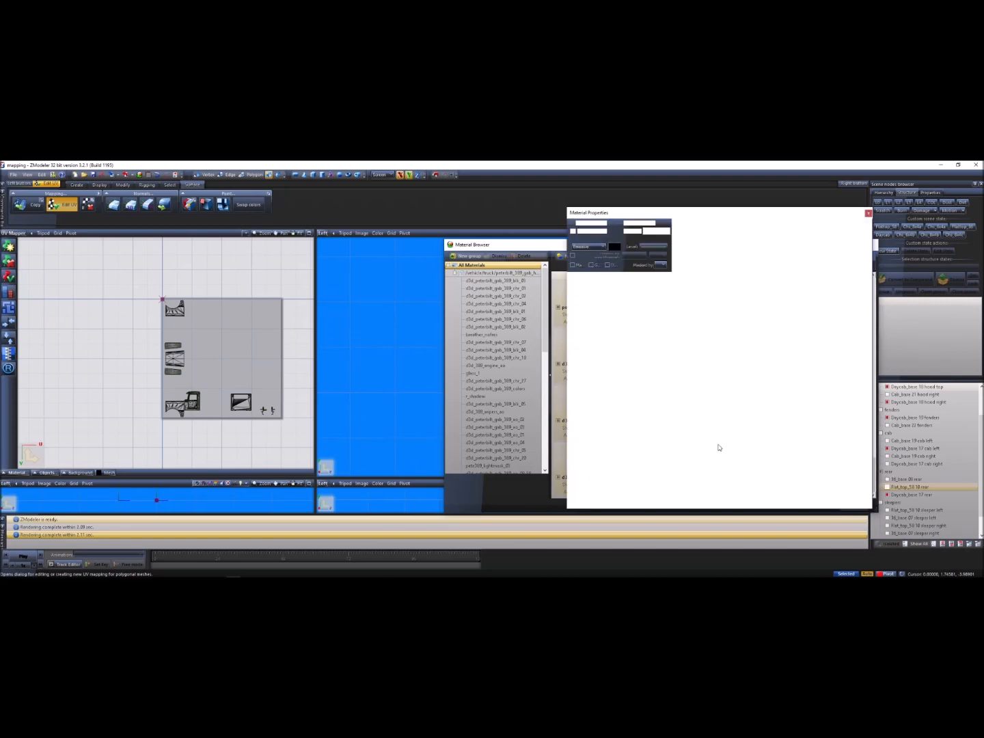
{"action": "left_click", "coordinate": [702, 219]}
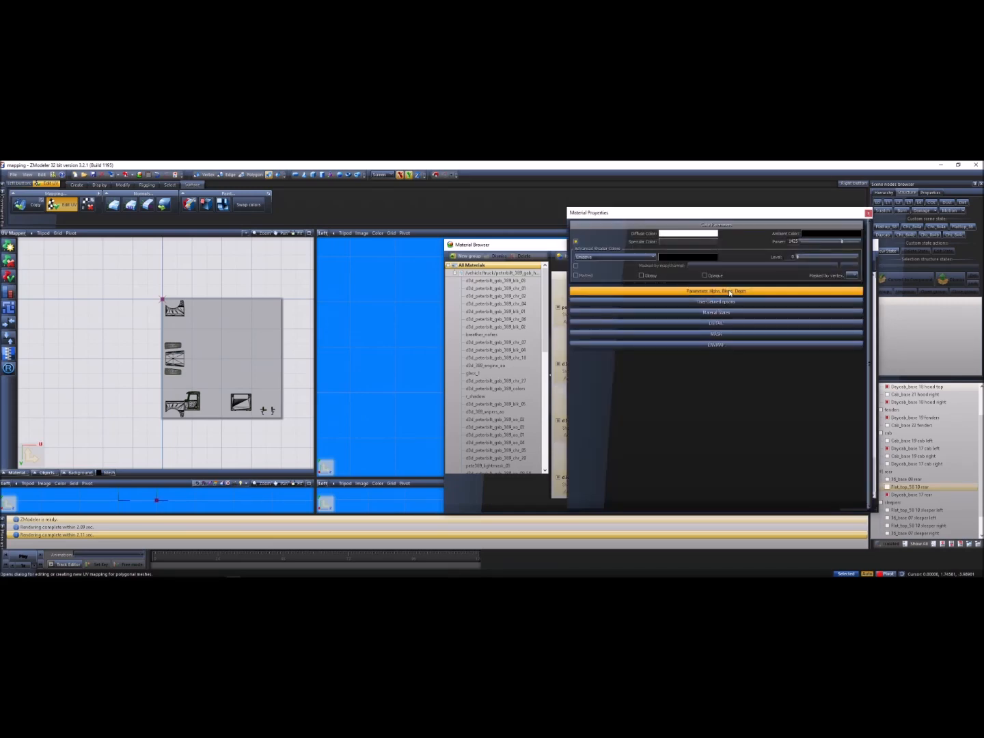
{"action": "left_click", "coordinate": [726, 324]}
{"action": "left_click", "coordinate": [727, 347]}
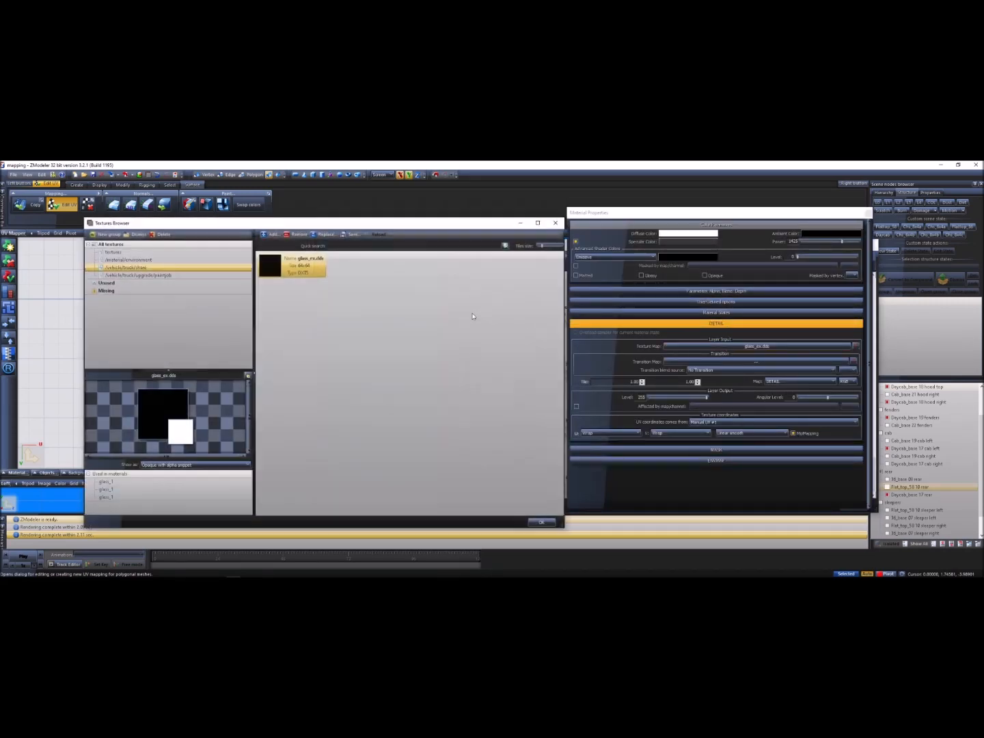
- Add the rendered texture test dds.dds from the d3d pete folder to the texture library
{"action": "left_click", "coordinate": [268, 236]}
{"action": "left_click", "coordinate": [336, 338]}
{"action": "left_click", "coordinate": [336, 338]}
{"action": "left_click", "coordinate": [336, 339]}
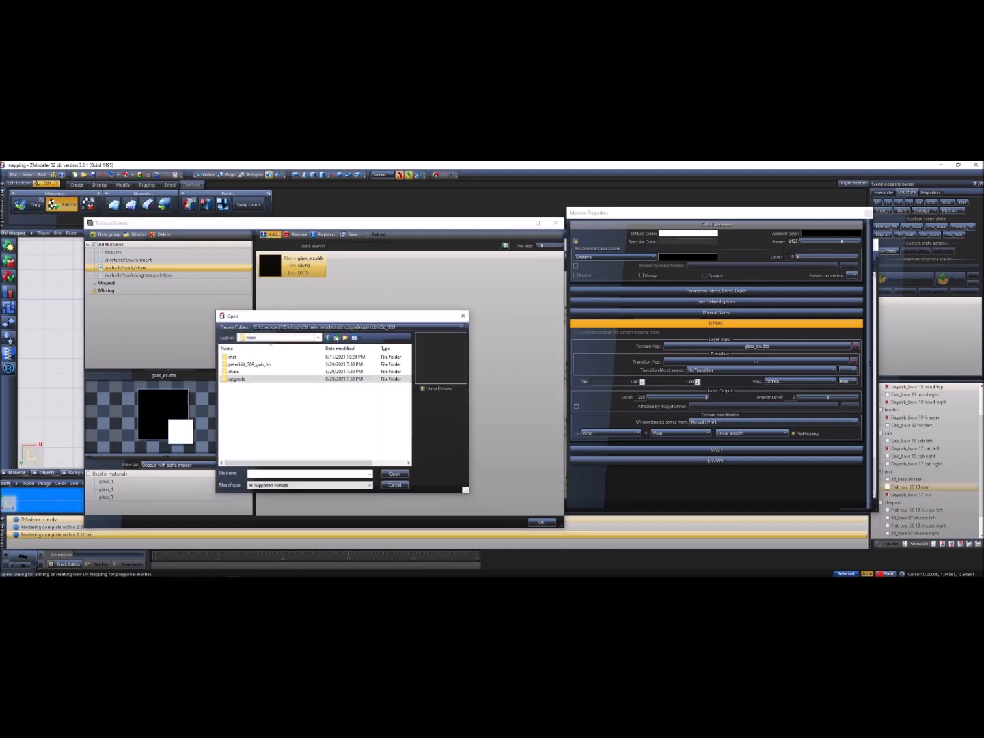
{"action": "left_click", "coordinate": [337, 339]}
{"action": "left_click", "coordinate": [336, 338]}
{"action": "left_click", "coordinate": [240, 452]}
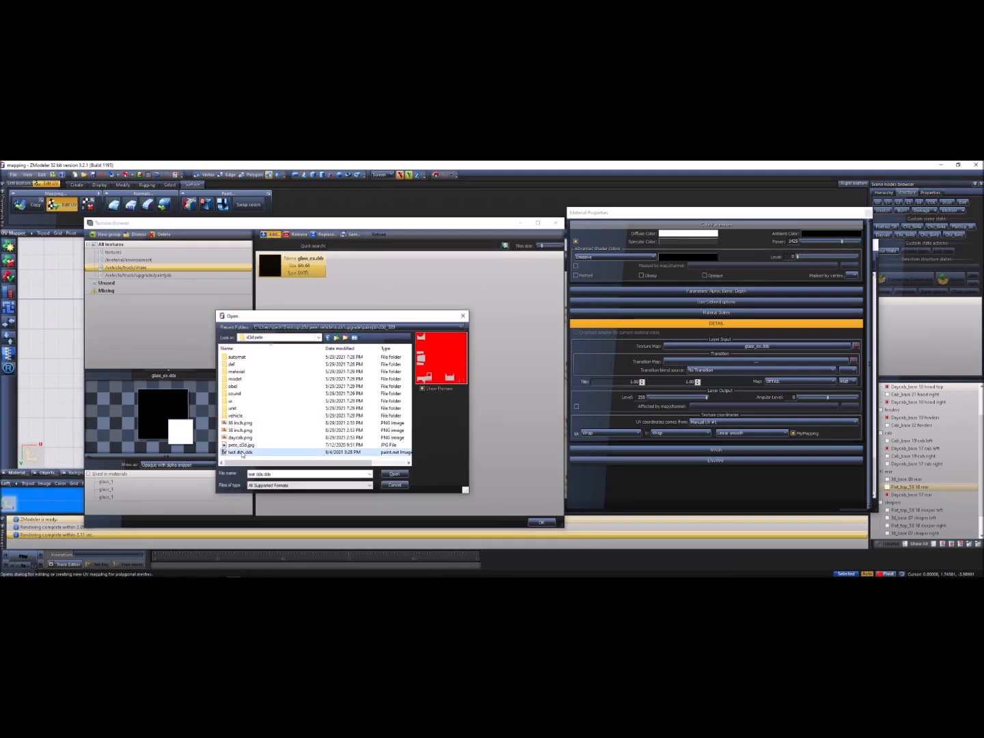
{"action": "left_click", "coordinate": [394, 473]}
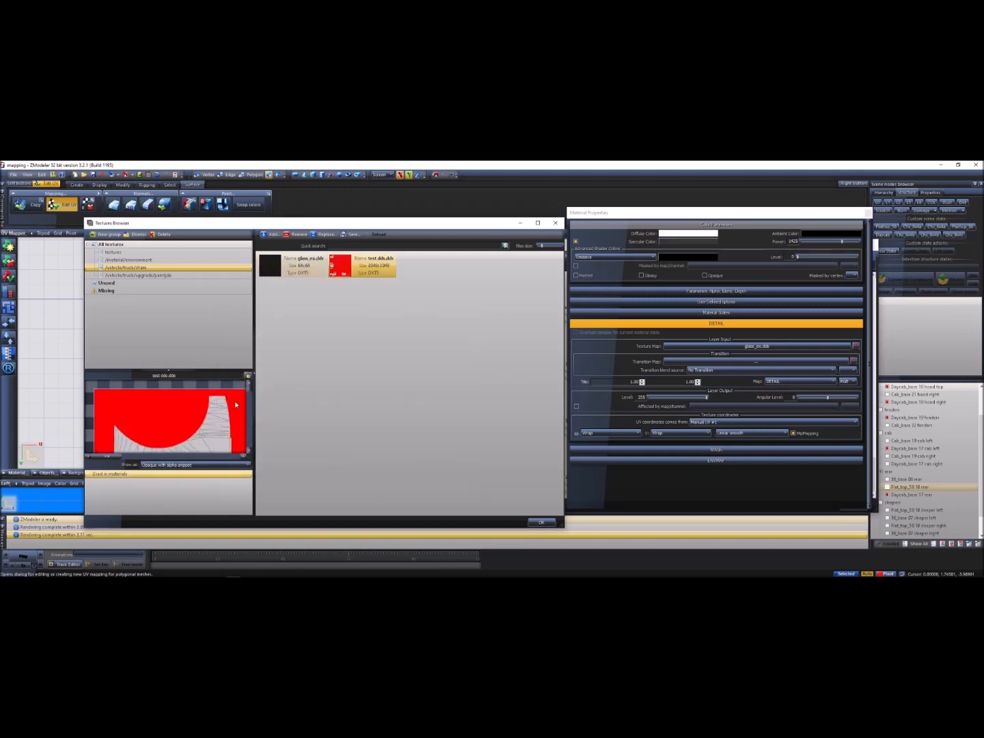
- Widen the texture preview and examine the part outlines across the rendered UV template
{"action": "left_click_drag", "start_coordinate": [255, 435], "coordinate": [423, 409]}
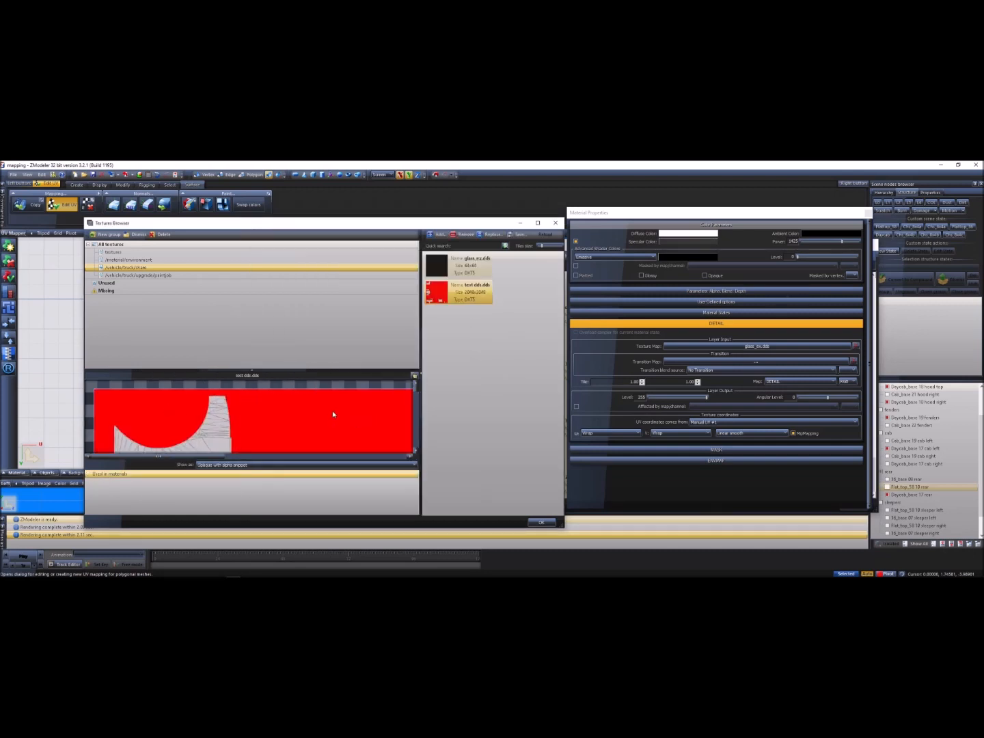
{"action": "scroll", "coordinate": [329, 407], "scroll_direction": "down", "scroll_amount": 5}
{"action": "left_click_drag", "start_coordinate": [417, 398], "coordinate": [418, 431]}
{"action": "scroll", "coordinate": [282, 429], "scroll_direction": "up", "scroll_amount": 2}
{"action": "scroll", "coordinate": [281, 429], "scroll_direction": "up", "scroll_amount": 4}
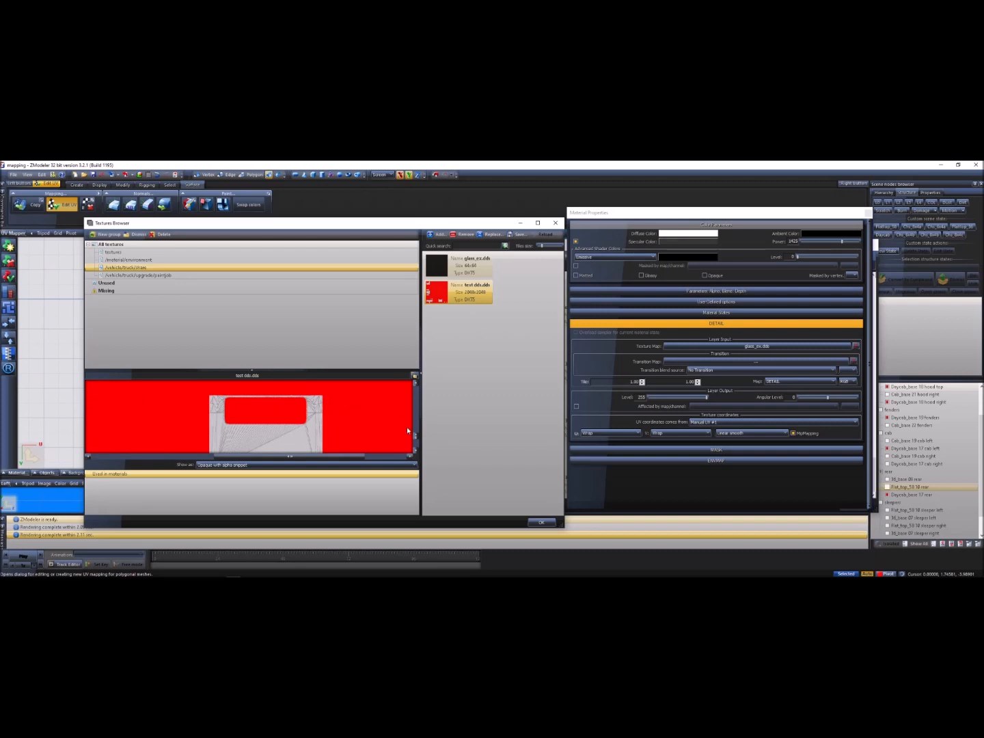
- Close the texture browser, the glass material's properties and the material browser
{"action": "left_click", "coordinate": [555, 223]}
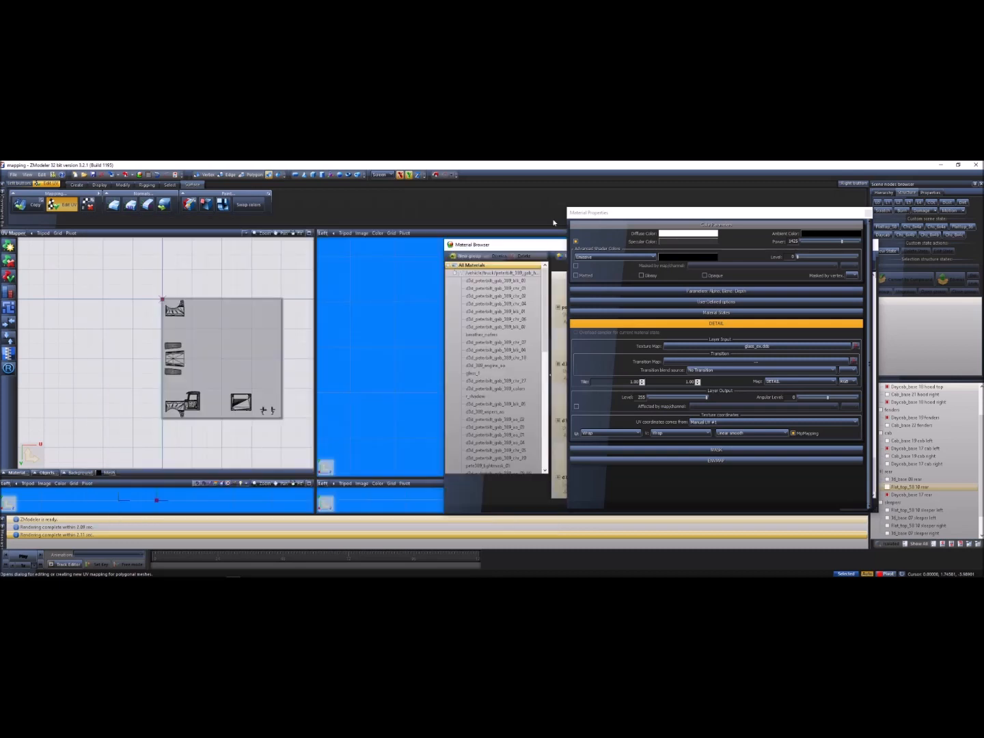
{"action": "left_click", "coordinate": [724, 326]}
{"action": "left_click", "coordinate": [868, 213]}
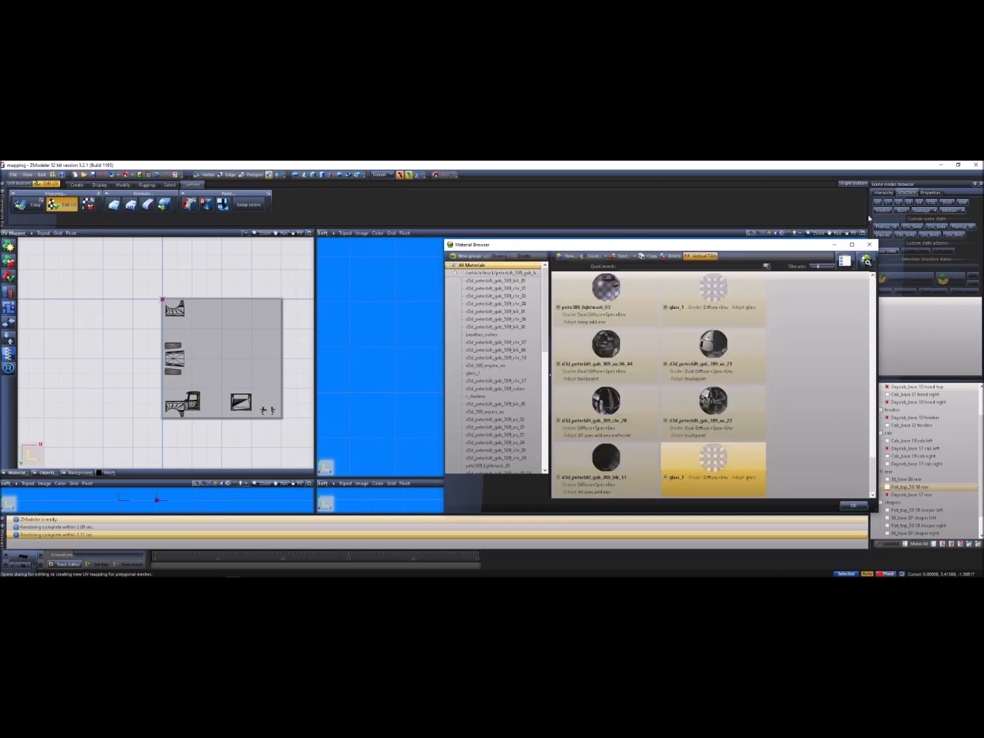
{"action": "left_click", "coordinate": [869, 244]}
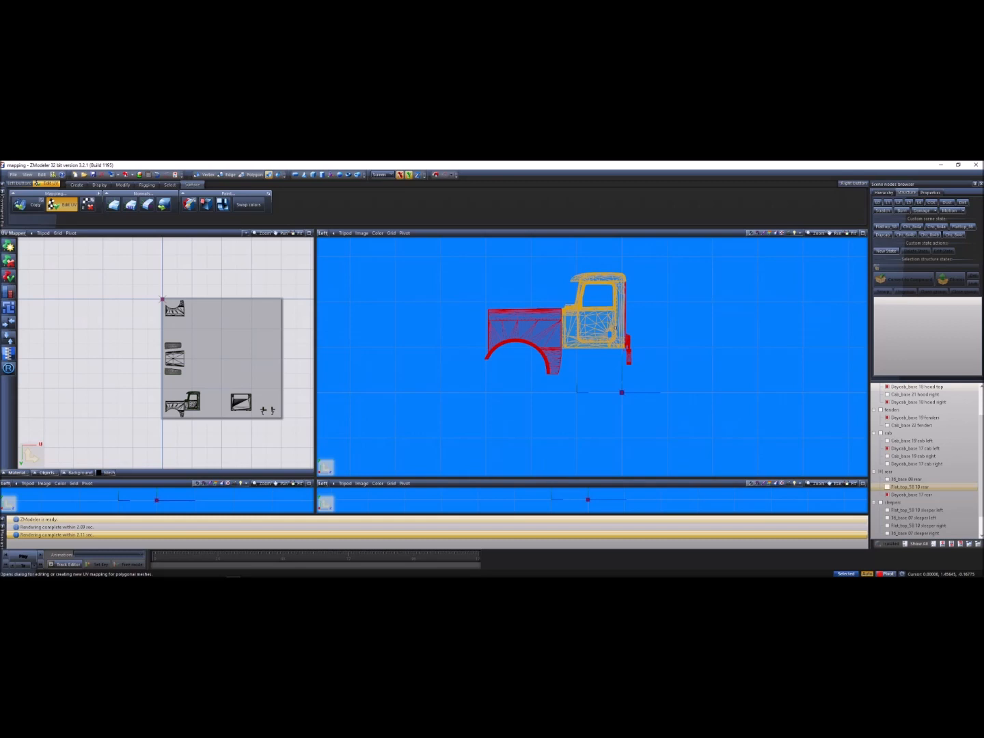
- Switch the large Left viewport to 3D and examine the daycab from the side and around its rear brackets
{"action": "left_click", "coordinate": [323, 233]}
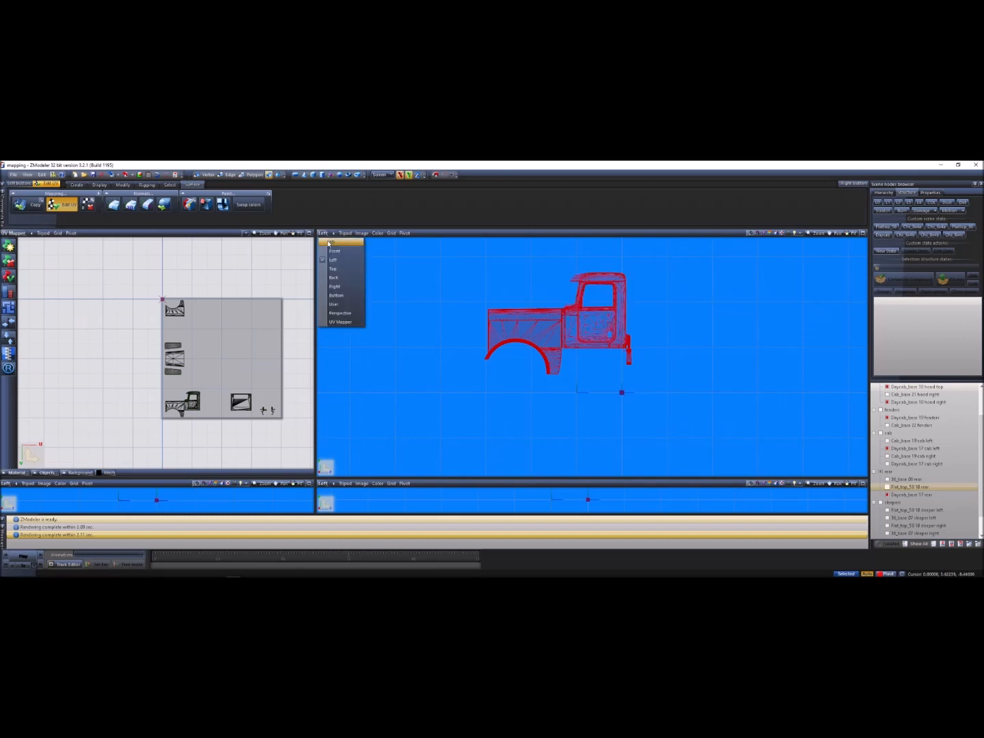
{"action": "left_click", "coordinate": [330, 242]}
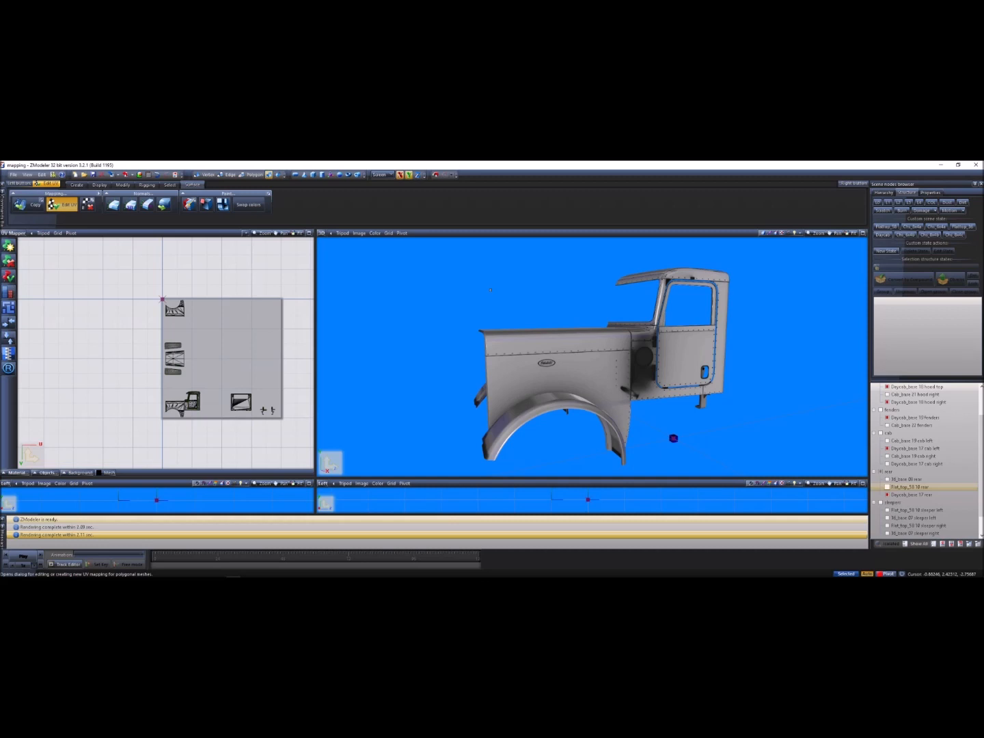
{"action": "scroll", "coordinate": [489, 290], "scroll_direction": "down", "scroll_amount": 2}
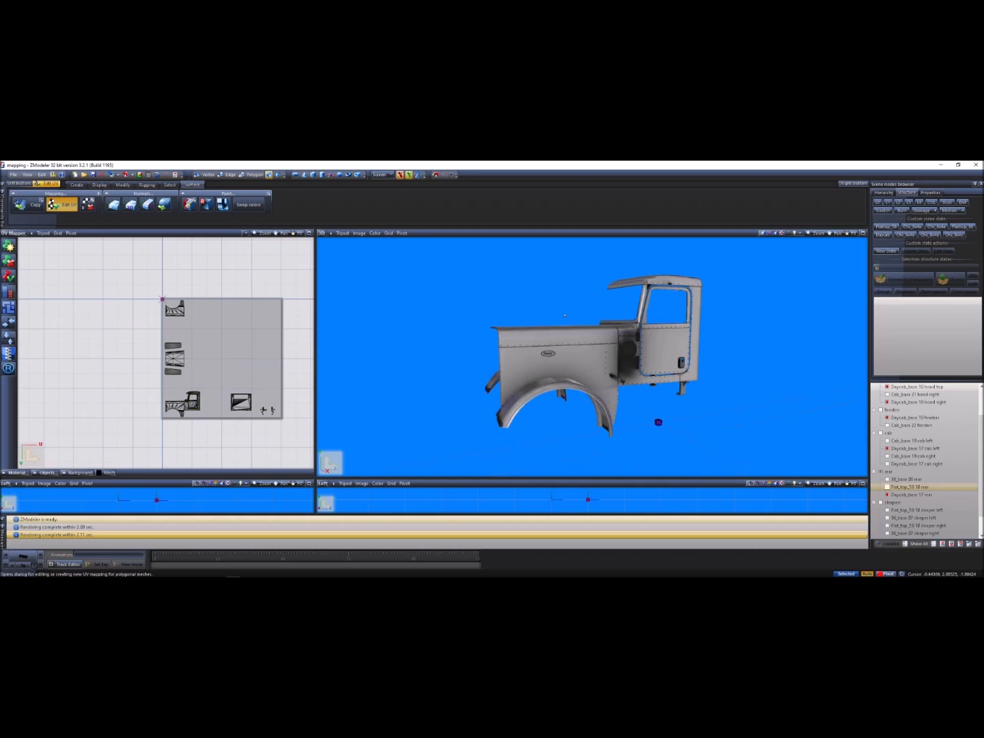
{"action": "middle_click_drag", "start_coordinate": [490, 290], "coordinate": [393, 290]}
{"action": "middle_click_drag", "start_coordinate": [614, 350], "coordinate": [569, 368]}
{"action": "scroll", "coordinate": [581, 353], "scroll_direction": "up", "scroll_amount": 3}
{"action": "scroll", "coordinate": [569, 368], "scroll_direction": "up", "scroll_amount": 2}
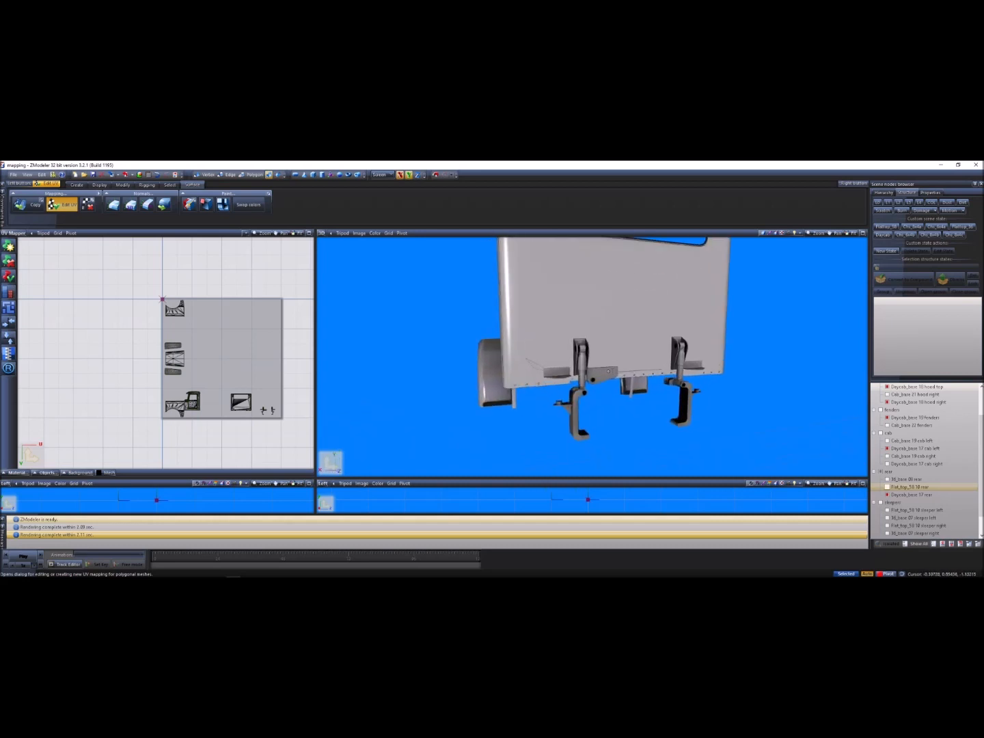
{"action": "middle_click_drag", "start_coordinate": [591, 365], "coordinate": [669, 365]}
{"action": "scroll", "coordinate": [649, 369], "scroll_direction": "down", "scroll_amount": 2}
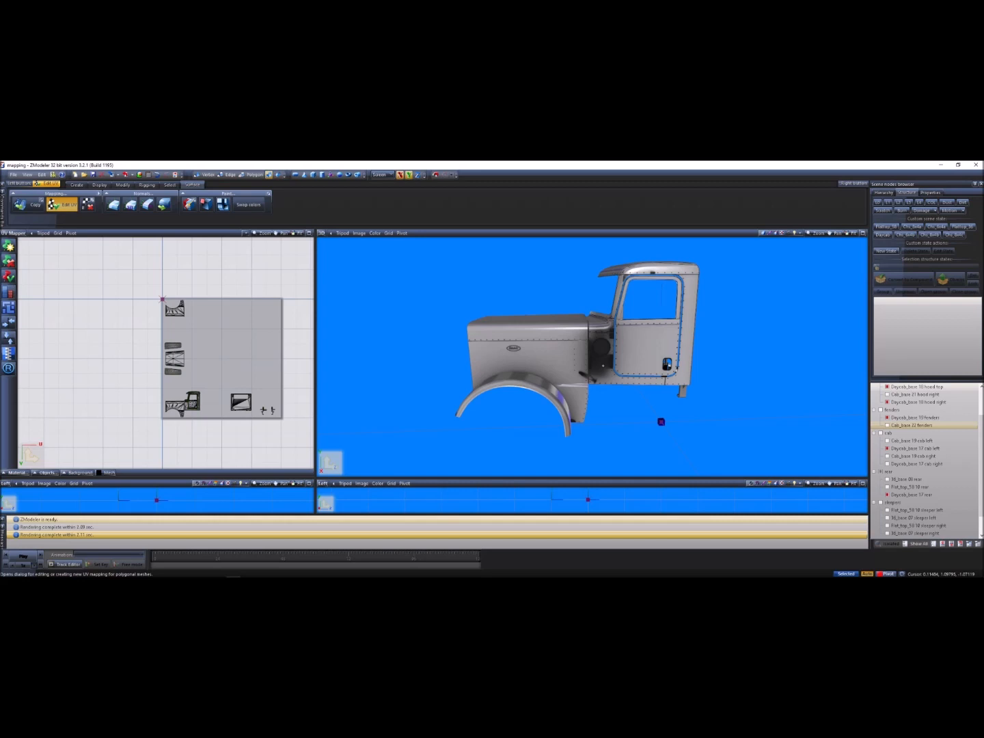
- Show the remaining Cab_base 21 hood parts and the Cab_base 22 fenders alongside the daycab parts
{"action": "scroll", "coordinate": [912, 449], "scroll_direction": "up", "scroll_amount": 3}
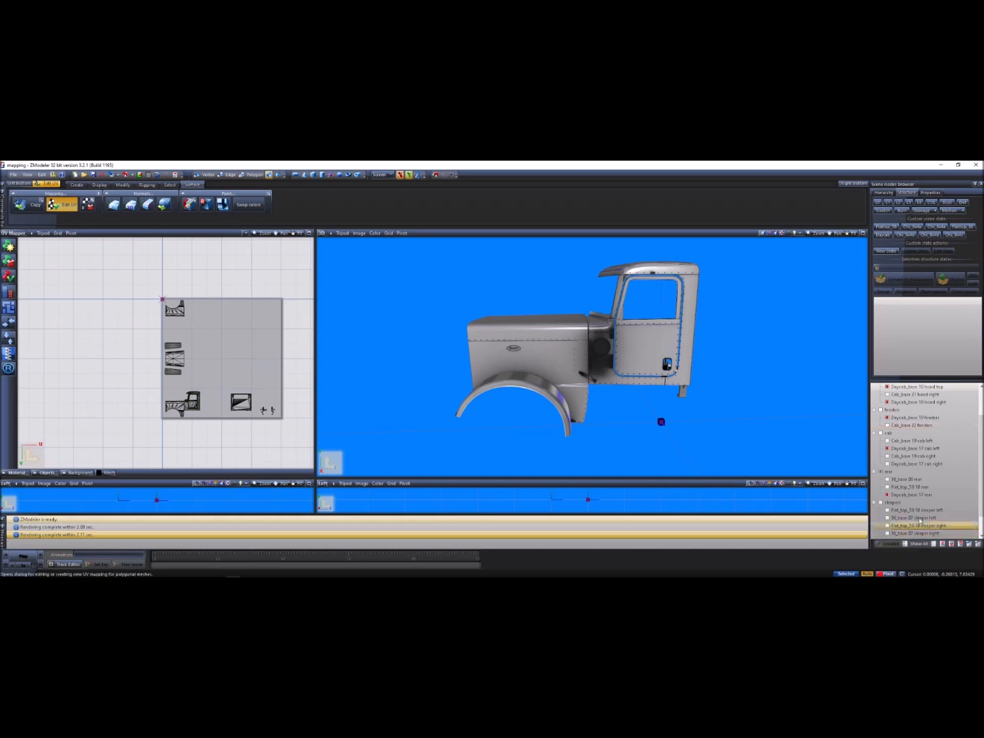
{"action": "left_click", "coordinate": [888, 410]}
{"action": "left_click", "coordinate": [887, 418]}
{"action": "left_click", "coordinate": [888, 433]}
{"action": "left_click", "coordinate": [887, 464]}
{"action": "middle_click_drag", "start_coordinate": [653, 403], "coordinate": [664, 397]}
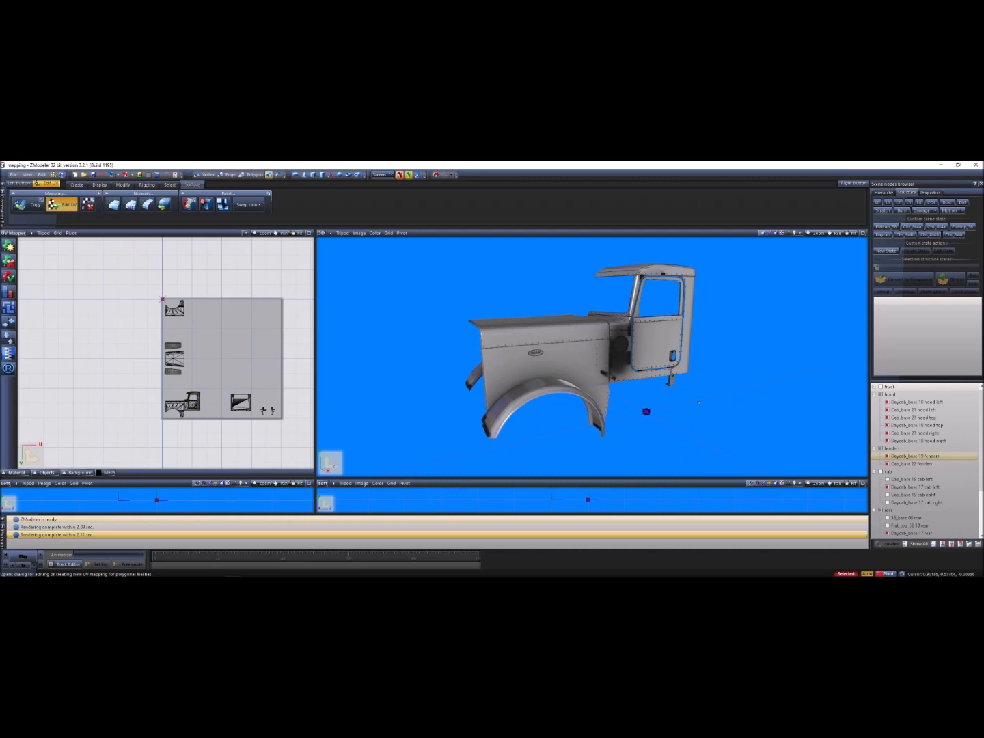
- Show Cab_base 19 cab left, Cab_base 19 cab right and Daycab_base 17 cab right, and view the cab from behind
{"action": "left_click", "coordinate": [887, 487]}
{"action": "left_click", "coordinate": [888, 495]}
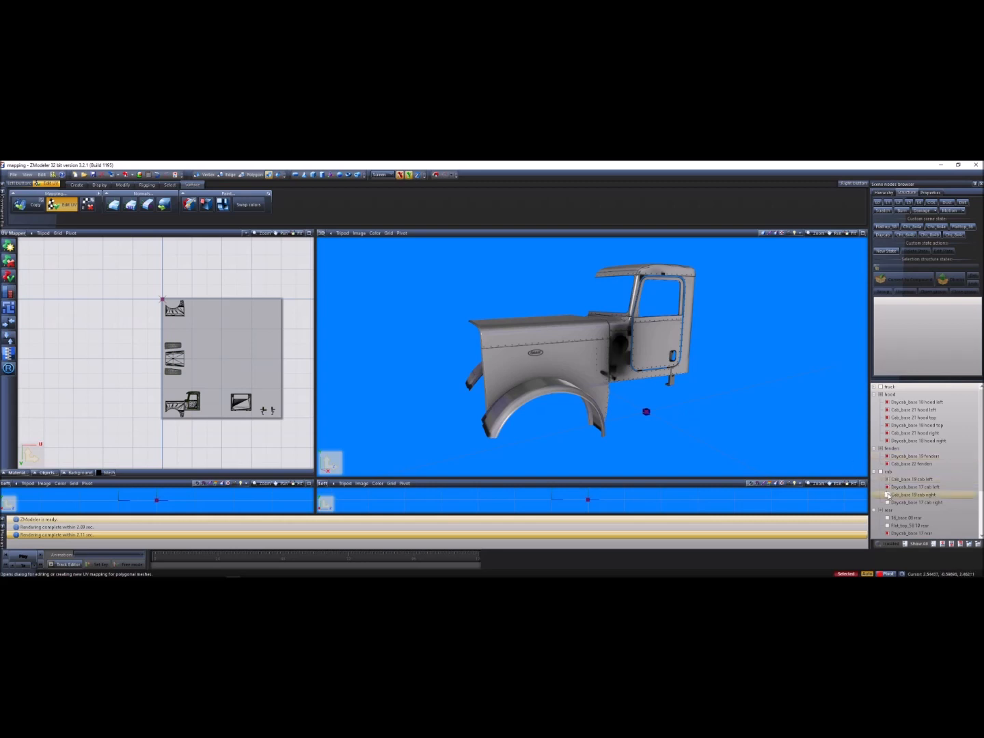
{"action": "left_click", "coordinate": [888, 495]}
{"action": "left_click", "coordinate": [888, 502]}
{"action": "scroll", "coordinate": [678, 386], "scroll_direction": "down", "scroll_amount": 2}
{"action": "middle_click_drag", "start_coordinate": [678, 386], "coordinate": [644, 387]}
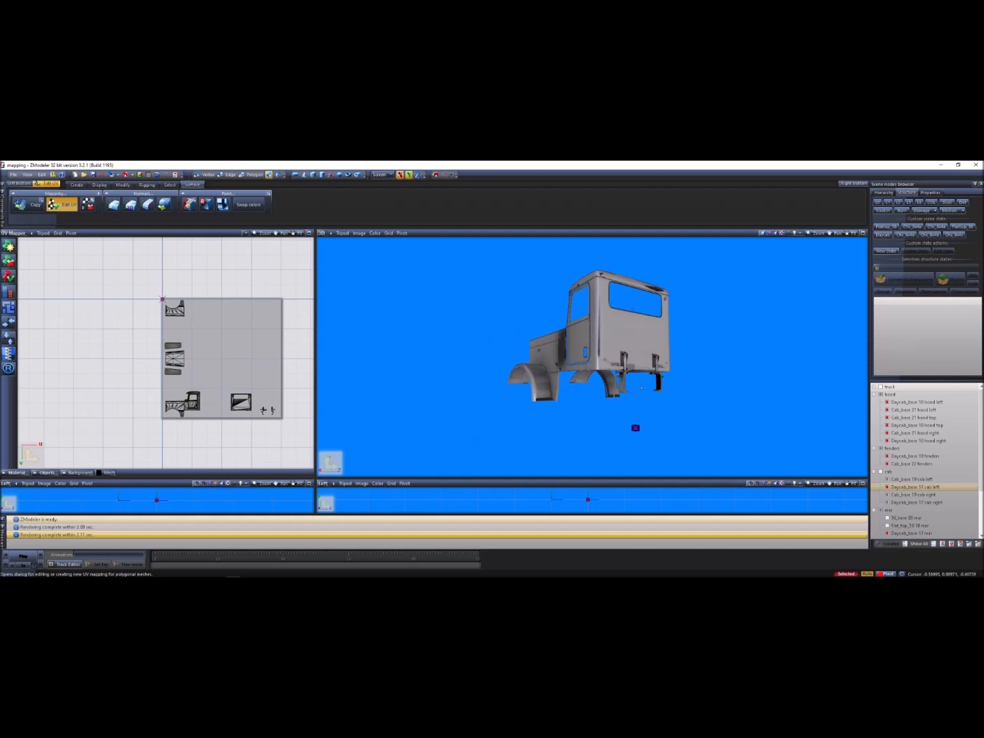
{"action": "middle_click_drag", "start_coordinate": [642, 387], "coordinate": [635, 306]}
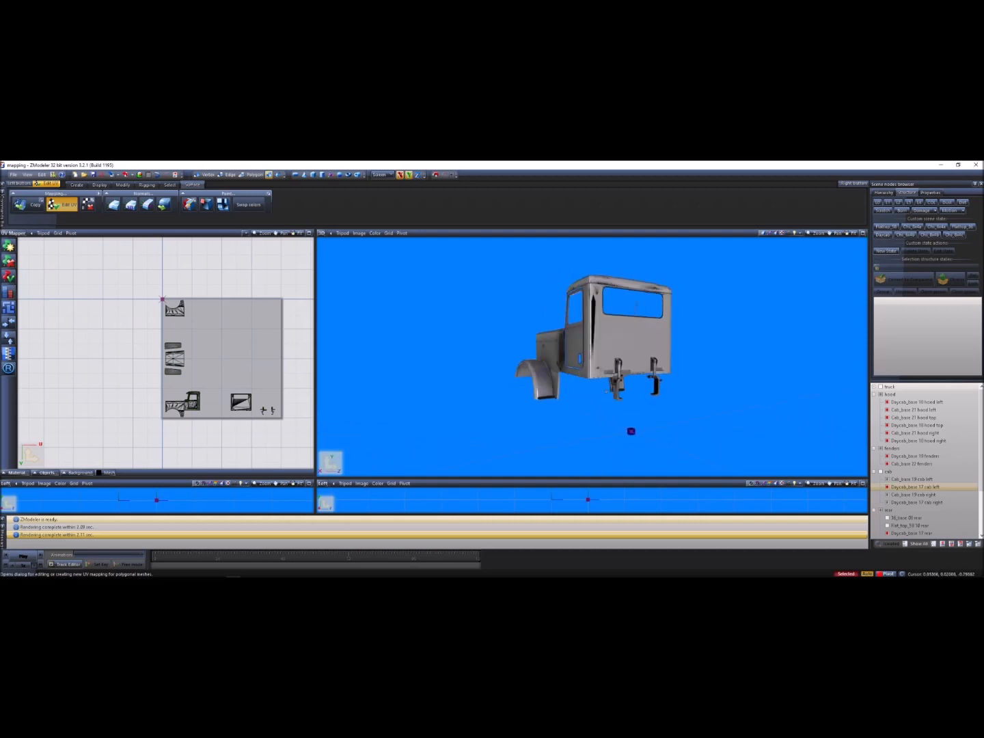